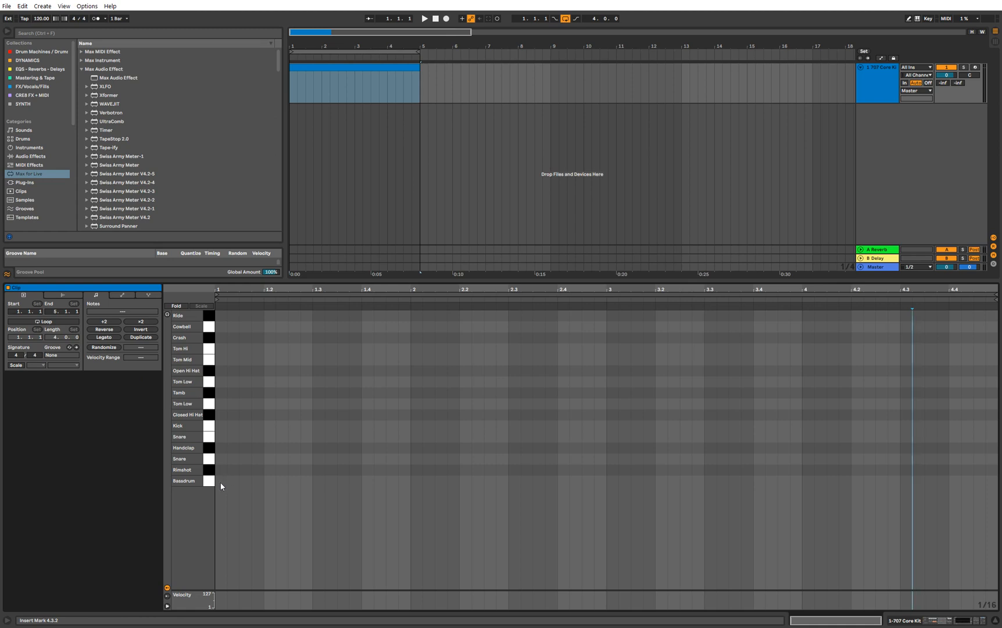
# - Widen the track headers, browse the Drums category and show the 707 Core Kit track's device chain
pyautogui.moveTo(856, 95); pyautogui.dragTo(783, 100)
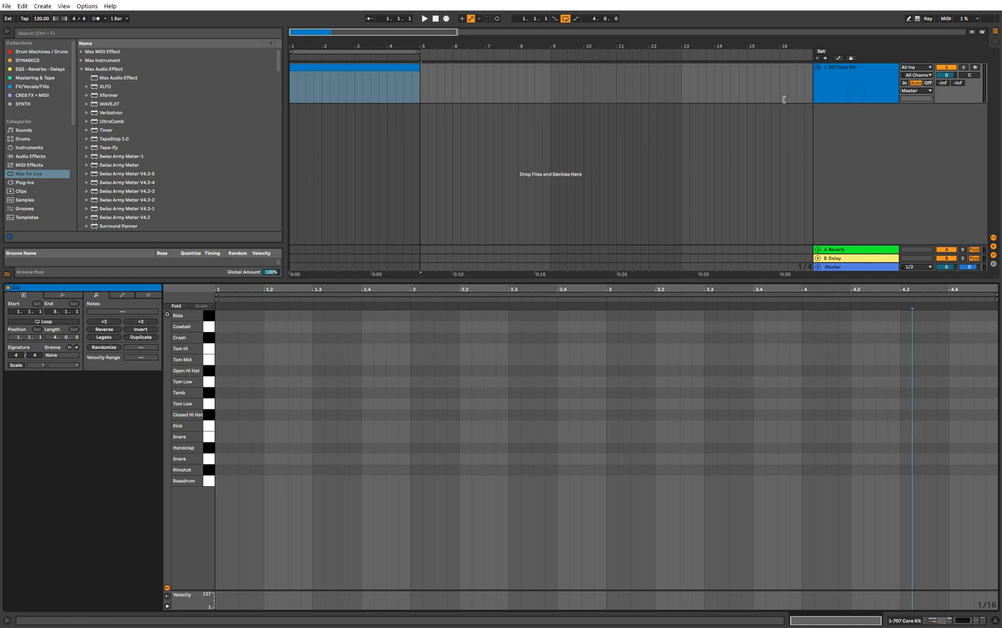
pyautogui.click(834, 99)
pyautogui.click(207, 332)
pyautogui.click(49, 138)
pyautogui.click(830, 78)
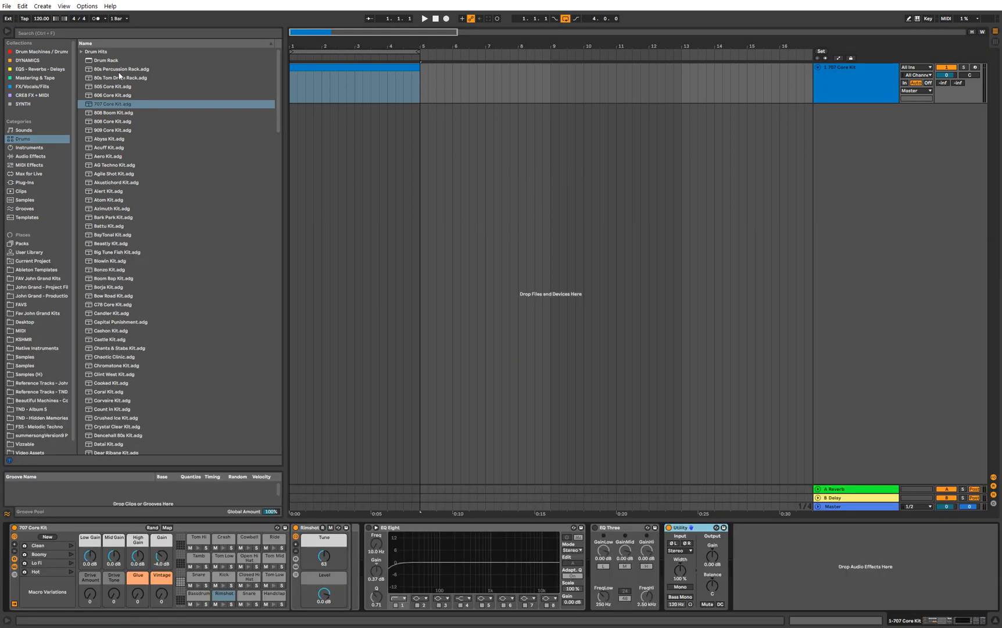
# - Clear the existing devices from the MIDI track and load 707 Core Kit.adg onto it
pyautogui.click(32, 141)
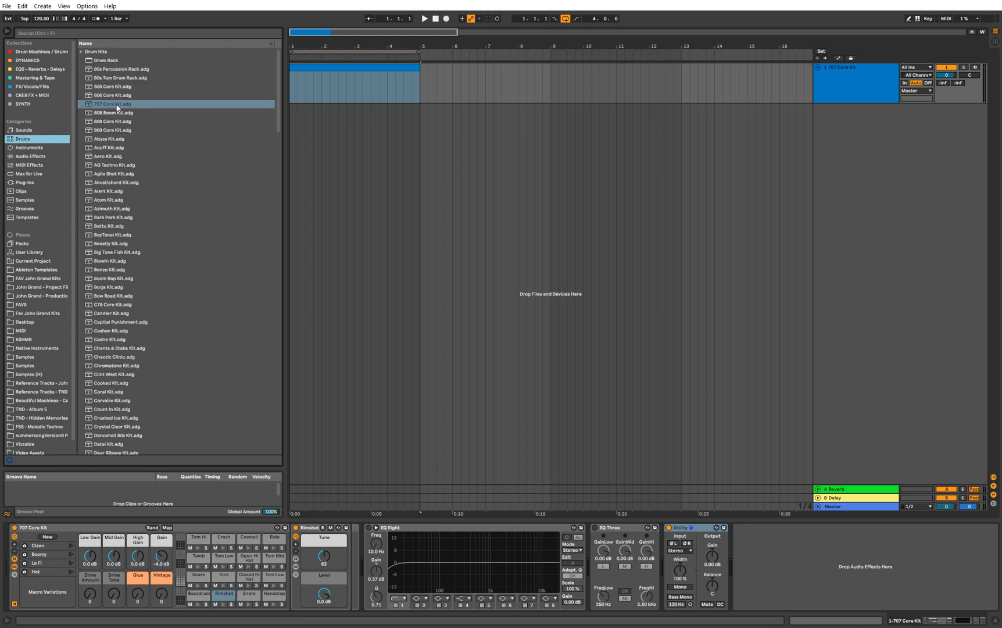
pyautogui.click(114, 104)
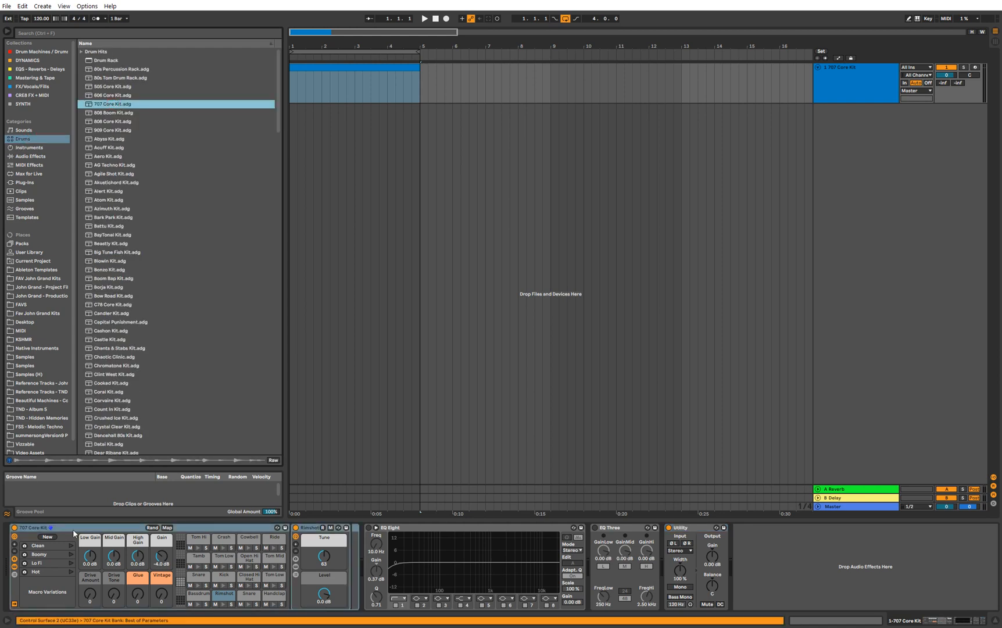
pyautogui.click(761, 569)
pyautogui.hotkey('ctrl', 'z')
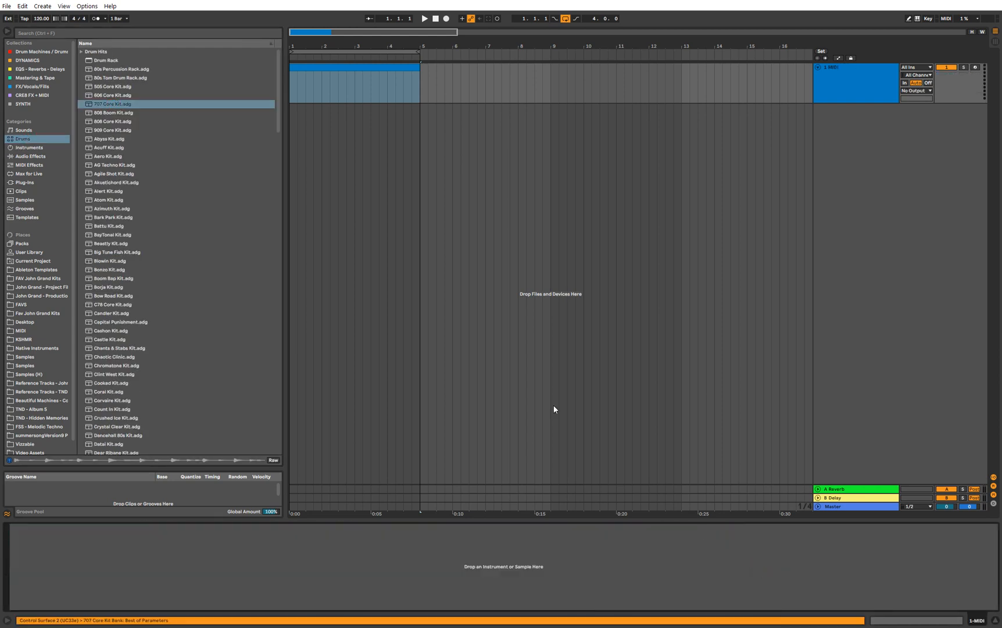
pyautogui.doubleClick(137, 110)
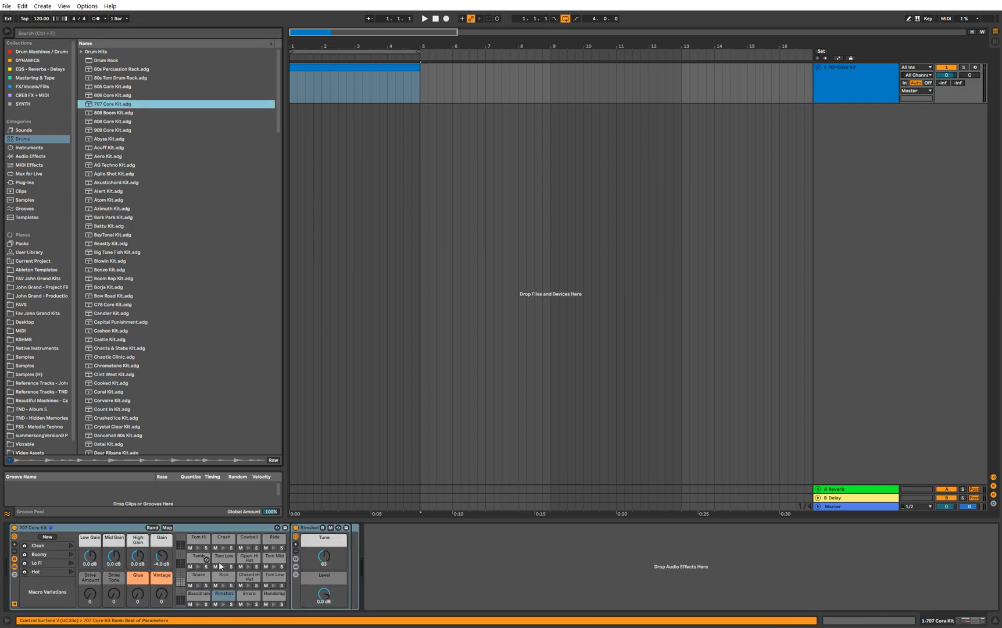
# - Open the empty clip and add Bassdrum notes on beats 1 and 1.3 and lower-row Snare notes on 1.2 and 1.4 during playback
pyautogui.doubleClick(327, 67)
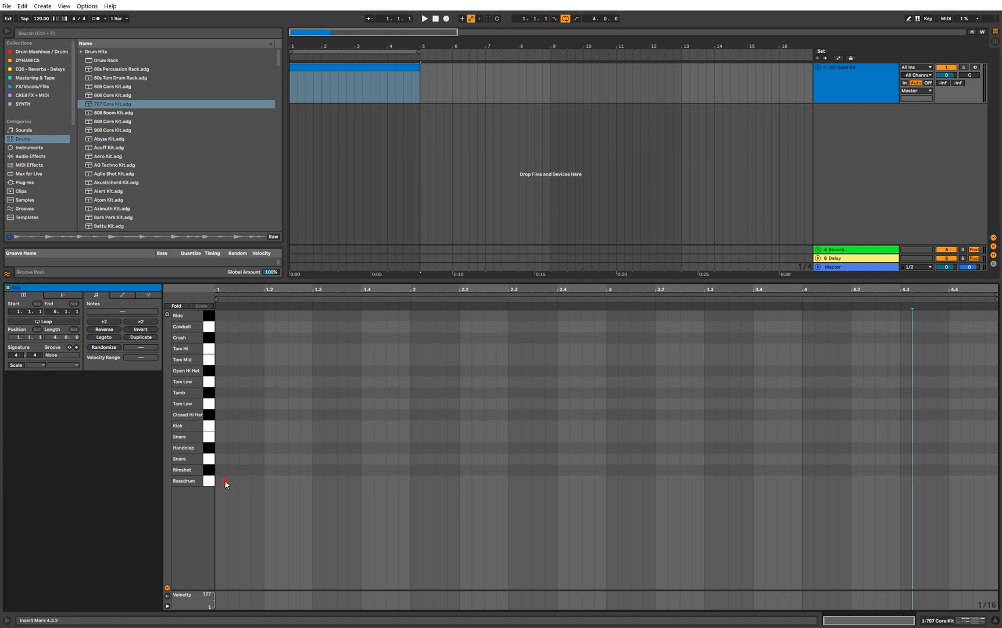
pyautogui.doubleClick(226, 484)
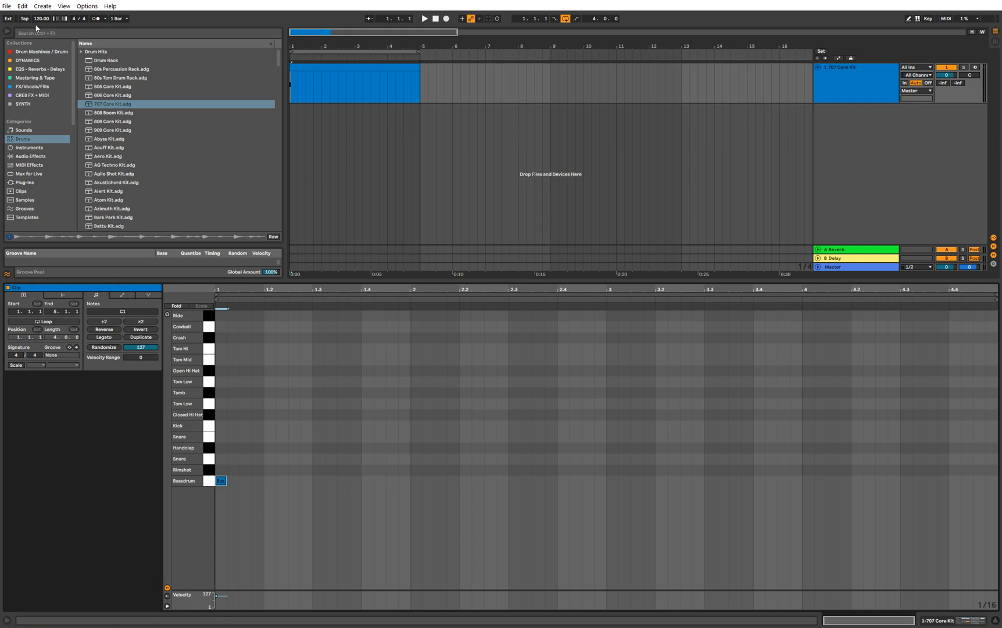
pyautogui.doubleClick(268, 484)
pyautogui.doubleClick(269, 481)
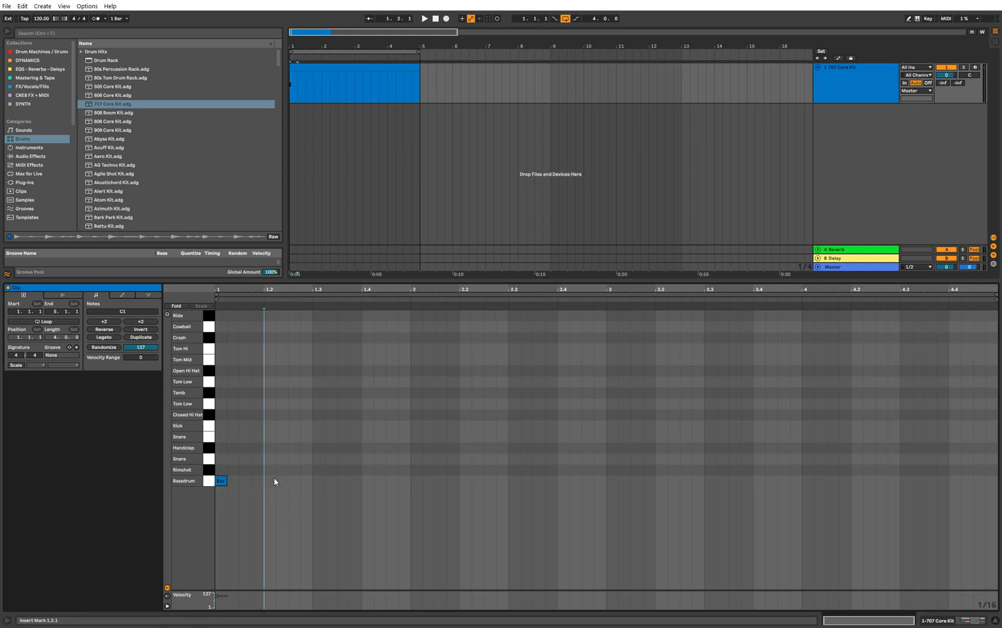
pyautogui.press('space')
pyautogui.doubleClick(273, 460)
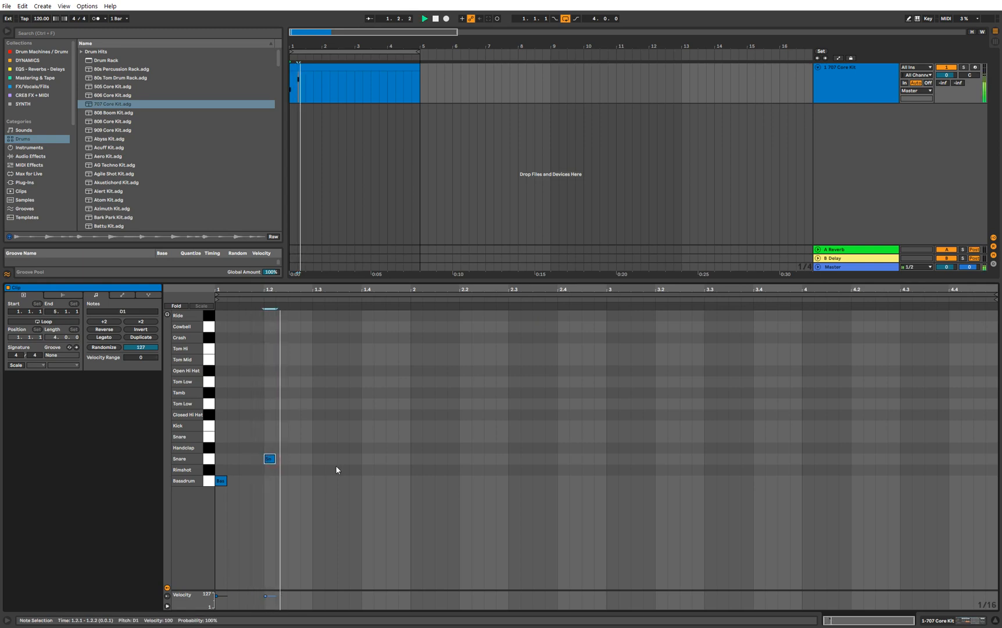
pyautogui.doubleClick(318, 480)
pyautogui.doubleClick(367, 459)
# - Duplicate the one-bar kick and snare pattern across the four-bar clip and fit the clip in the note editor
pyautogui.moveTo(409, 484); pyautogui.dragTo(139, 447)
pyautogui.hotkey('ctrl', 'd')
pyautogui.hotkey('ctrl', 'd')
pyautogui.hotkey('ctrl', 'd')
pyautogui.hotkey('ctrl', 'd')
pyautogui.hotkey('ctrl', 'd')
pyautogui.hotkey('ctrl', 'd')
pyautogui.hotkey('ctrl', 'd')
pyautogui.press('z')
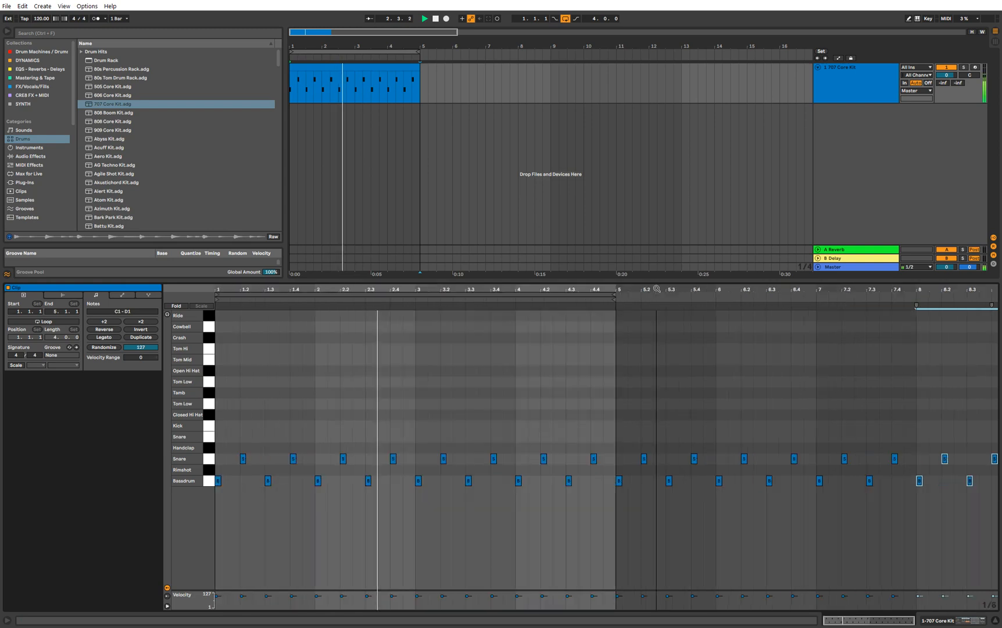
pyautogui.click(337, 67)
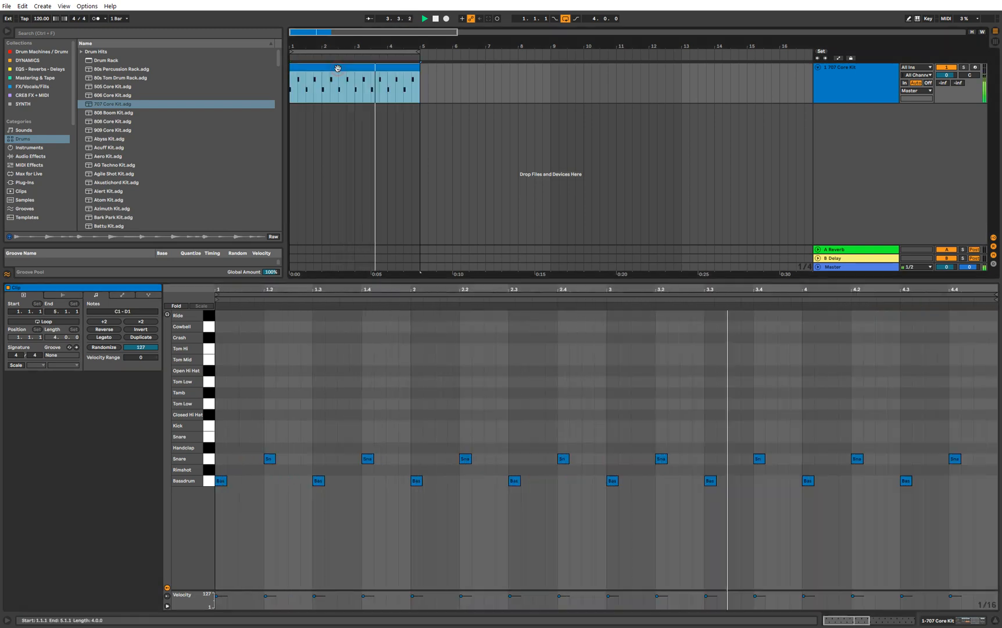
# - Add an extra Bassdrum note at the third sixteenth of each bar: 1.1.3, 2.1.3, 3.1.3 and 4.1.3
pyautogui.doubleClick(245, 481)
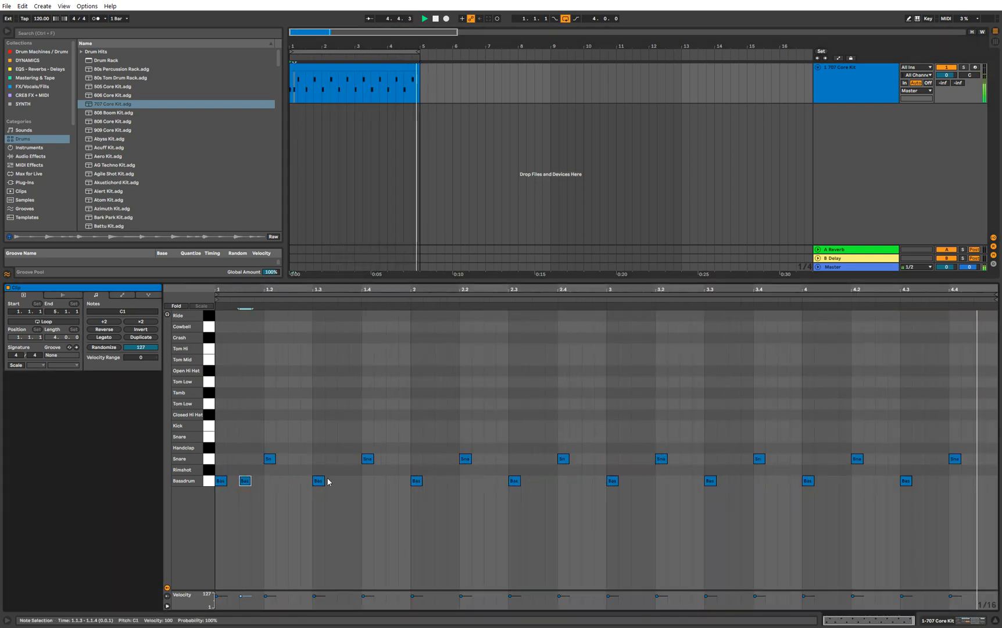
pyautogui.doubleClick(440, 481)
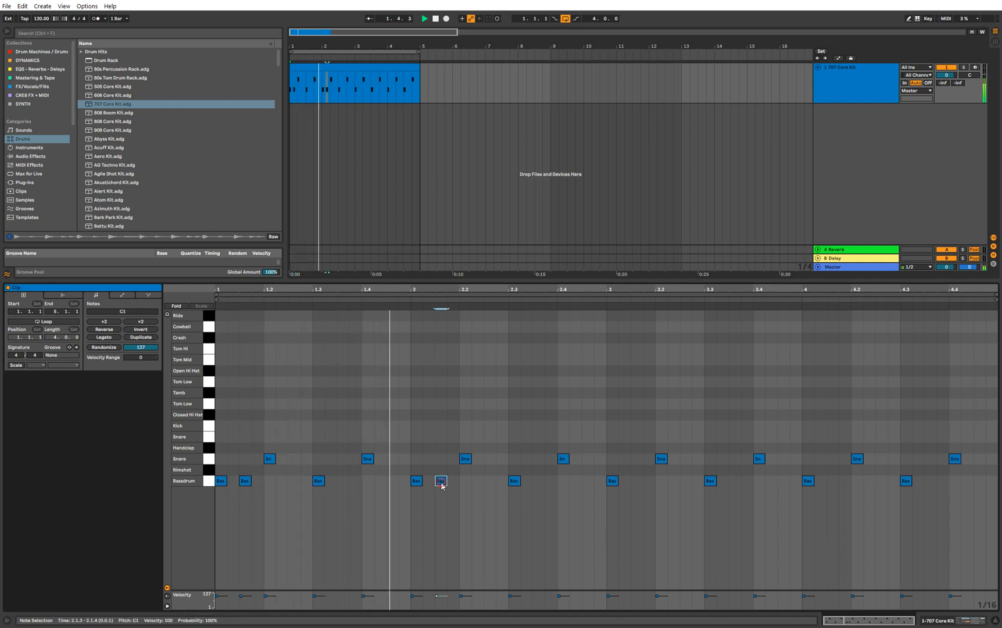
pyautogui.doubleClick(637, 481)
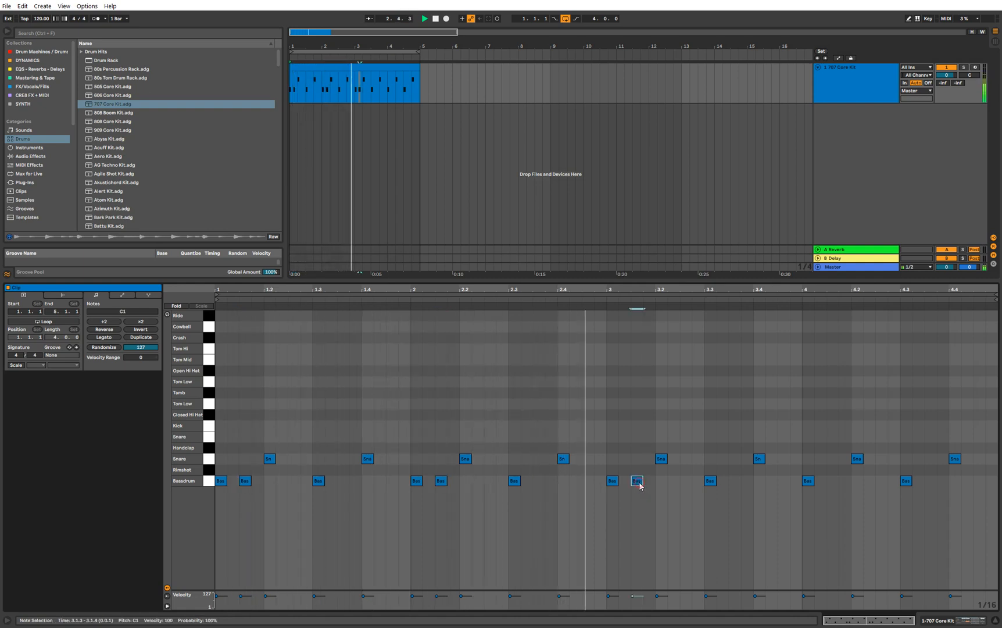
pyautogui.doubleClick(832, 481)
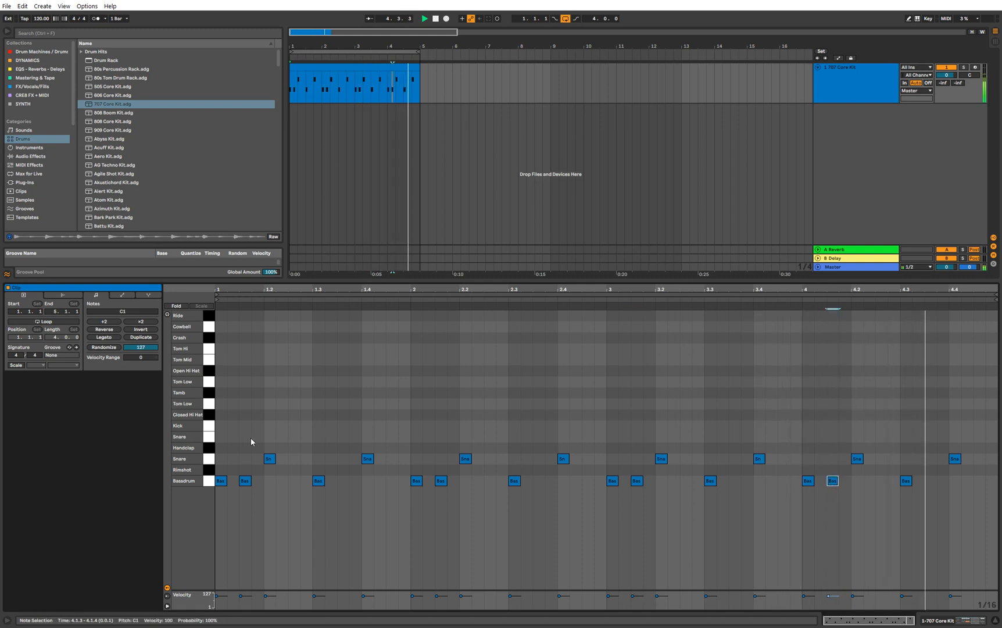
# - Set a fixed 1/16 grid, fill the first beat with four Closed Hi Hat notes and enlarge the velocity lane
pyautogui.rightClick(271, 401)
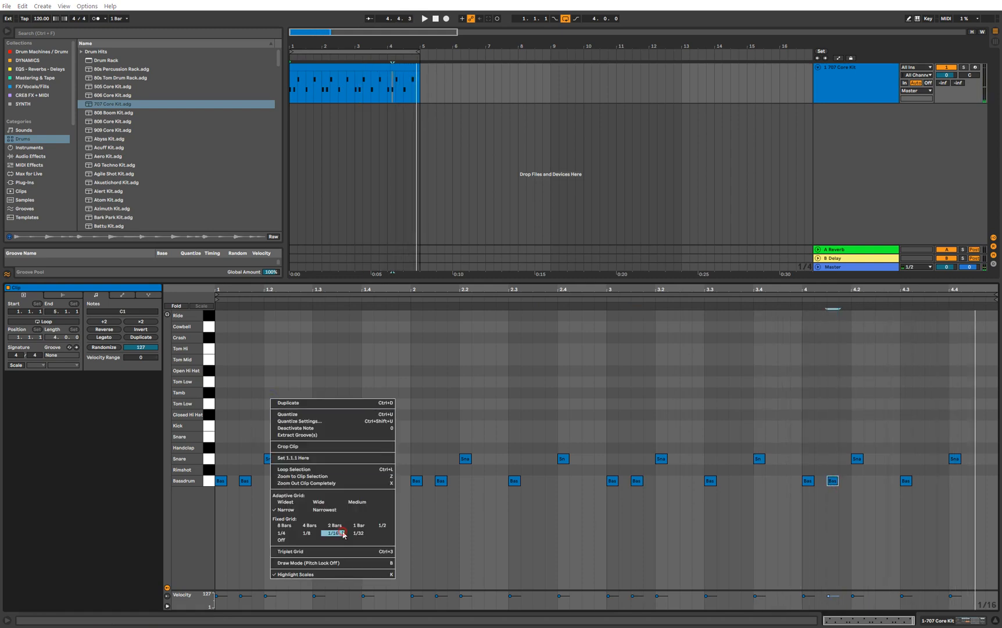
pyautogui.click(227, 416)
pyautogui.doubleClick(224, 416)
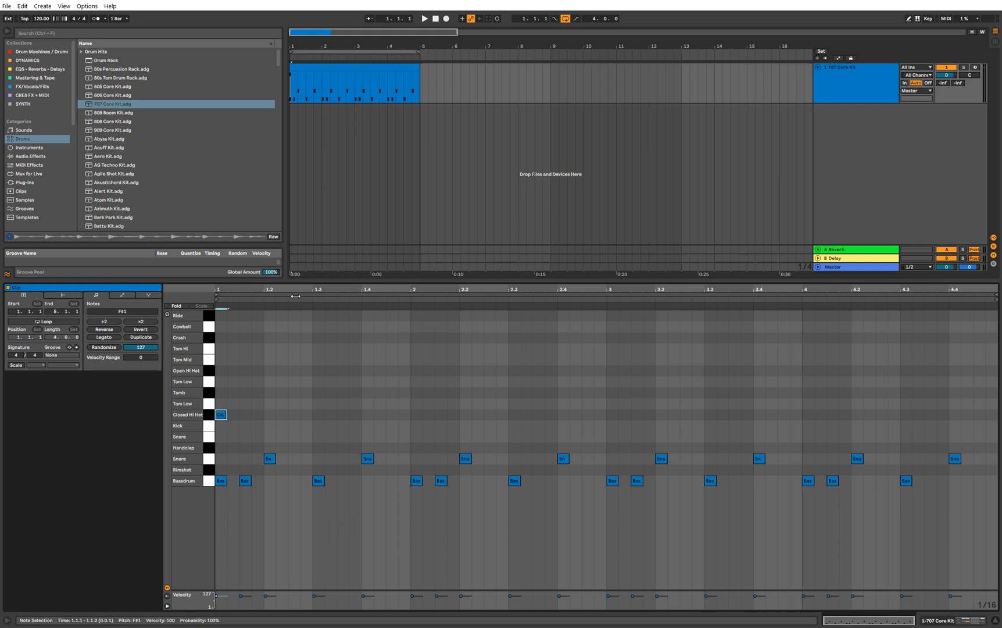
pyautogui.moveTo(260, 591); pyautogui.dragTo(254, 518)
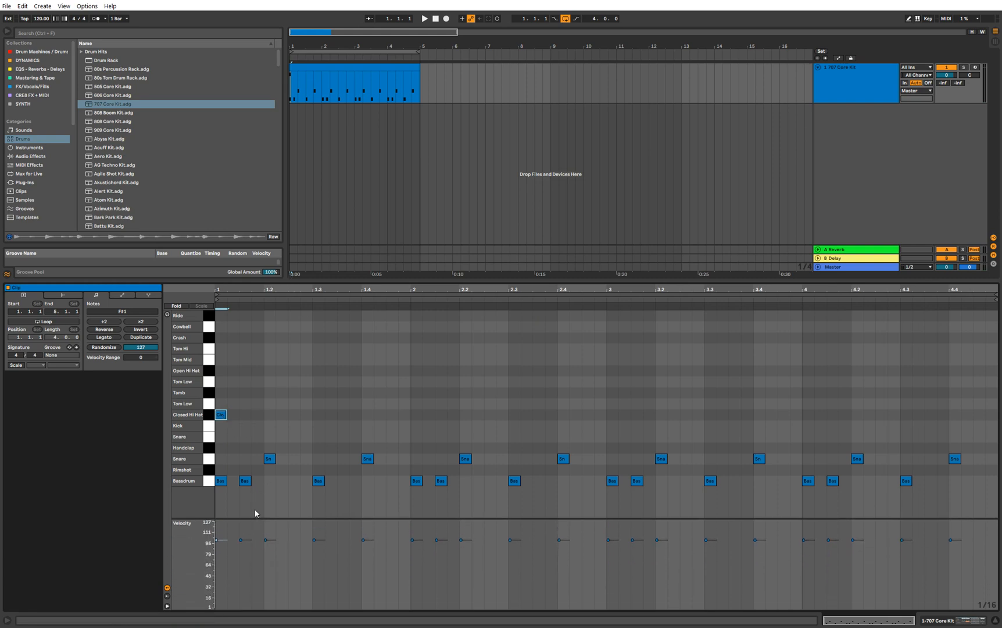
pyautogui.hotkey('ctrl', 'd')
pyautogui.hotkey('ctrl', 'd')
pyautogui.hotkey('ctrl', 'd')
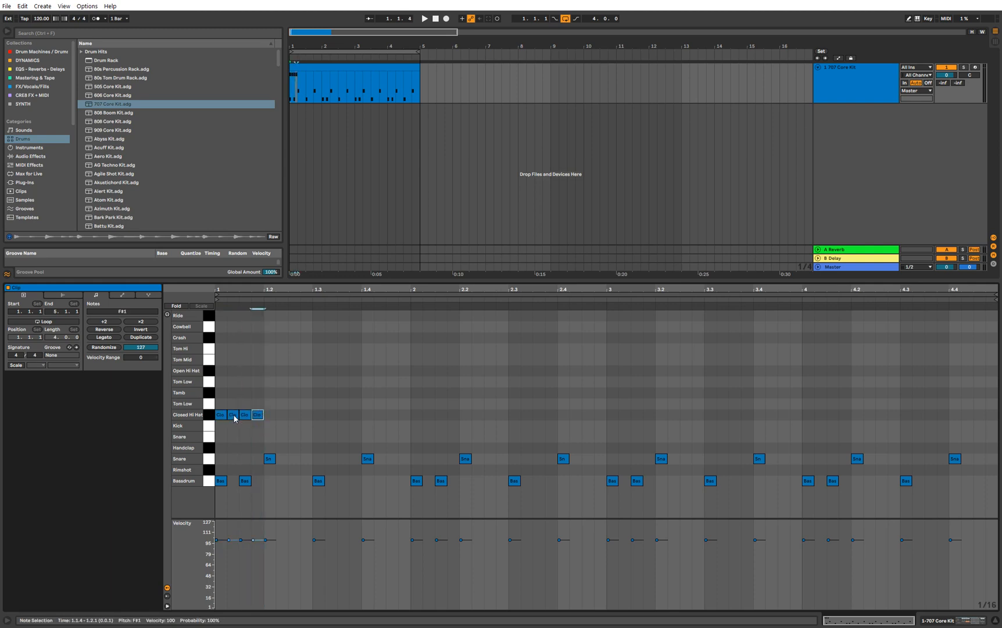
# - Lower the second and fourth Closed Hi Hat notes to velocity 67 and deactivate all kick and snare notes
pyautogui.moveTo(235, 417); pyautogui.dragTo(257, 425)
pyautogui.moveTo(245, 410); pyautogui.dragTo(245, 412)
pyautogui.click(221, 415)
pyautogui.click(265, 430)
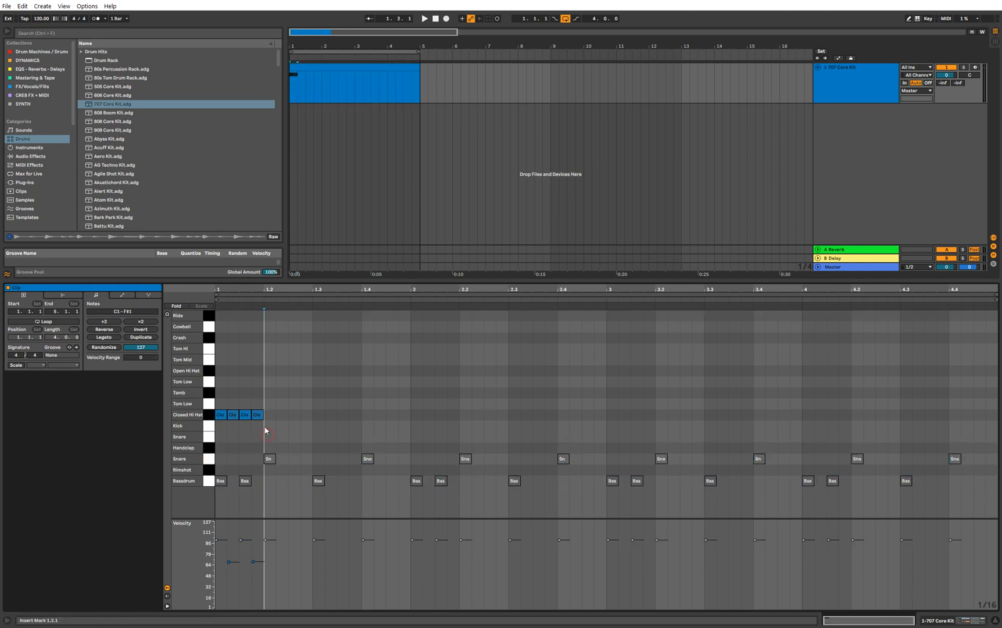
pyautogui.click(208, 414)
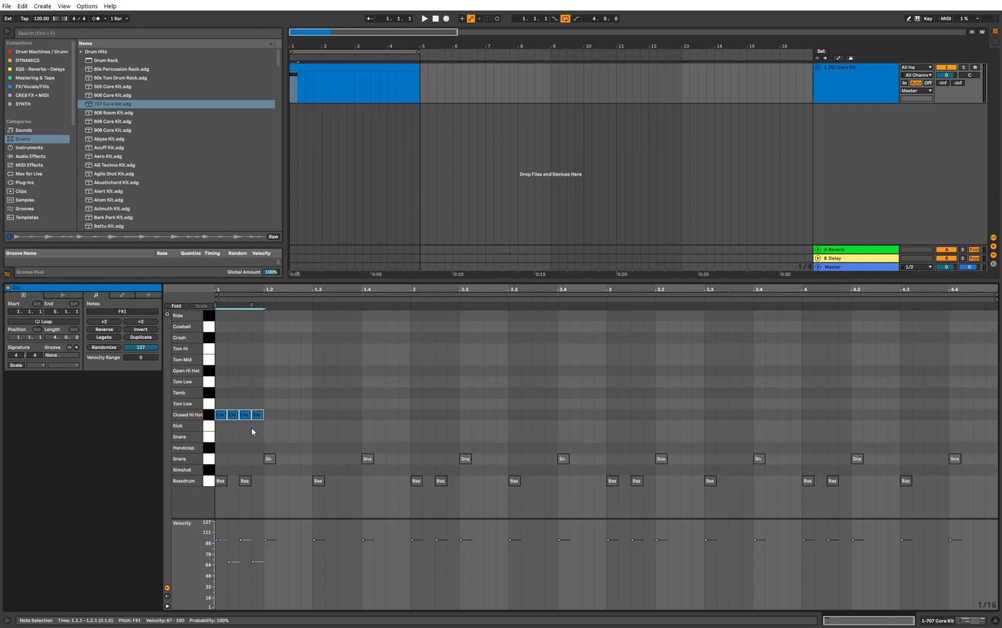
pyautogui.click(220, 541)
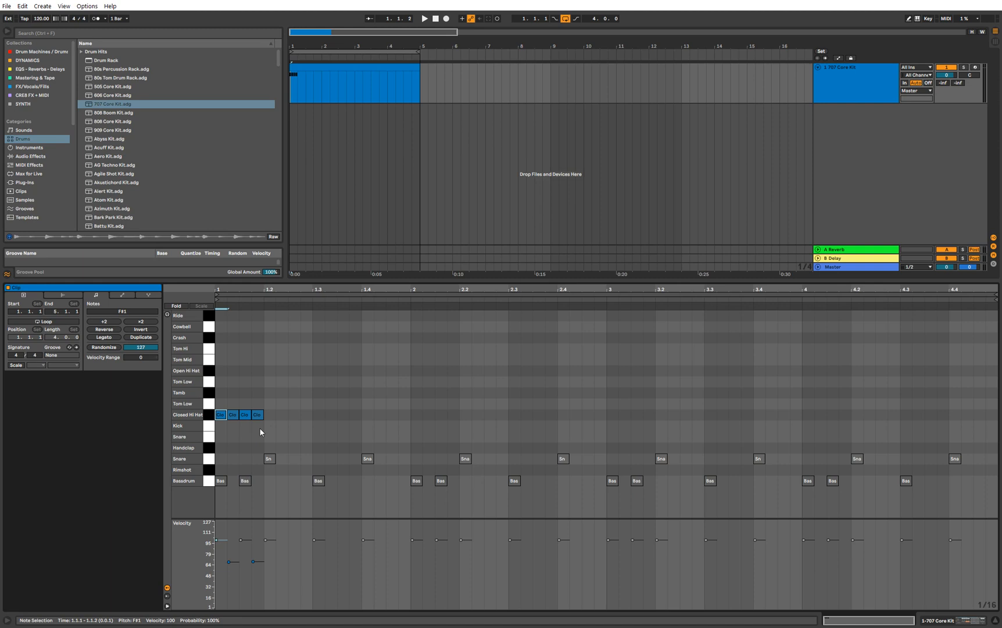
# - Duplicate the first beat's four Closed Hi Hat notes until they fill all four bars, and play the loop
pyautogui.moveTo(259, 427); pyautogui.dragTo(196, 408)
pyautogui.hotkey('ctrl', 'd')
pyautogui.hotkey('ctrl', 'd')
pyautogui.hotkey('ctrl', 'd')
pyautogui.hotkey('ctrl', 'd')
pyautogui.hotkey('ctrl', 'd')
pyautogui.hotkey('ctrl', 'd')
pyautogui.hotkey('ctrl', 'd')
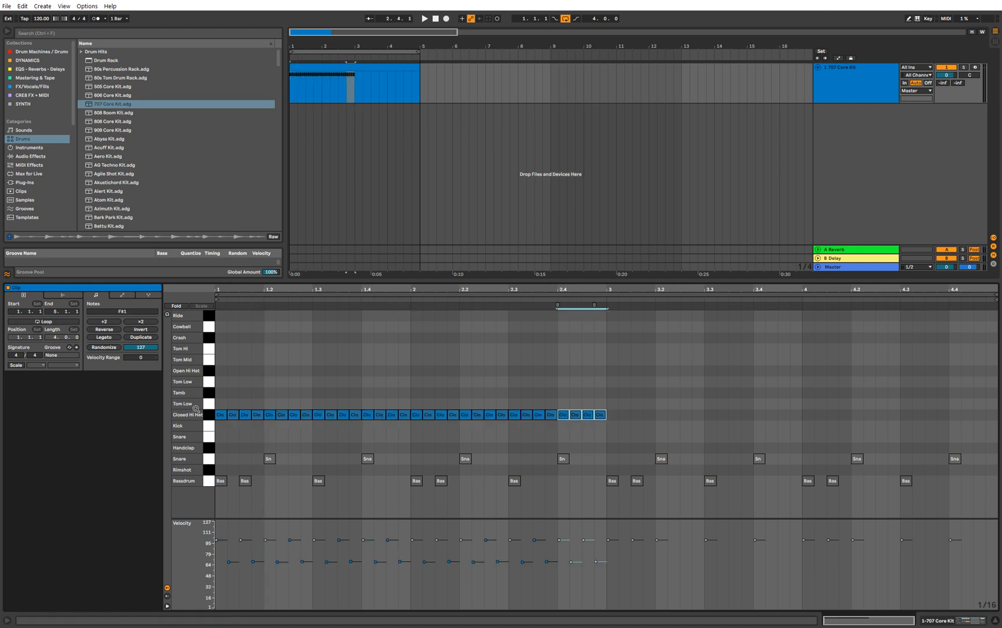
pyautogui.hotkey('ctrl', 'd')
pyautogui.hotkey('ctrl', 'd')
pyautogui.hotkey('ctrl', 'd')
pyautogui.hotkey('ctrl', 'd')
pyautogui.hotkey('ctrl', 'd')
pyautogui.hotkey('ctrl', 'd')
pyautogui.hotkey('ctrl', 'd')
pyautogui.hotkey('ctrl', 'd')
pyautogui.press('space')
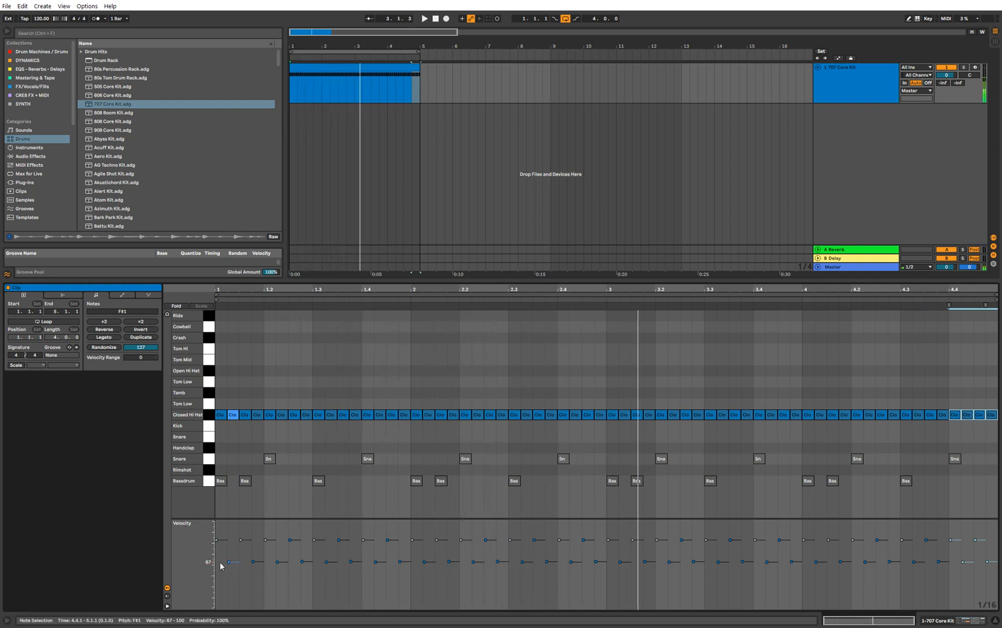
# - Try all Closed Hi Hat notes at velocity 127 with playback, and undo the velocity change
pyautogui.click(231, 432)
pyautogui.click(211, 414)
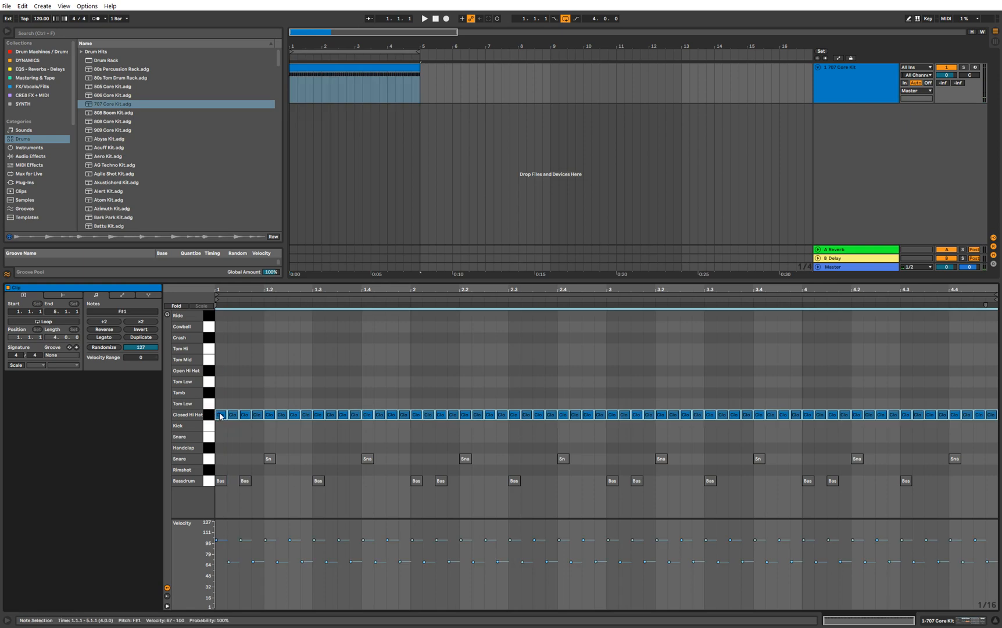
pyautogui.moveTo(220, 415); pyautogui.dragTo(220, 378)
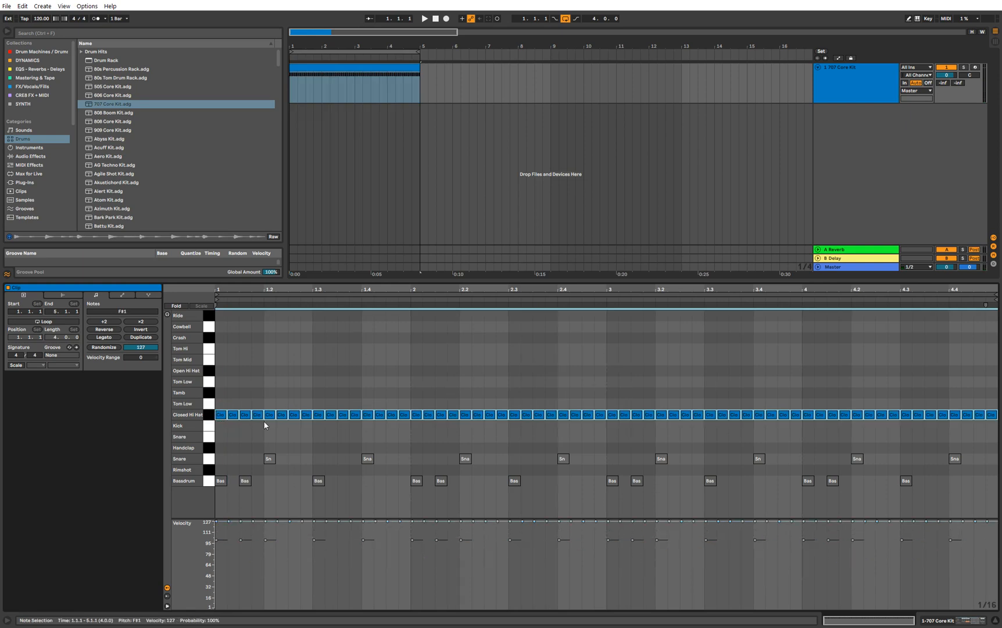
pyautogui.press('space')
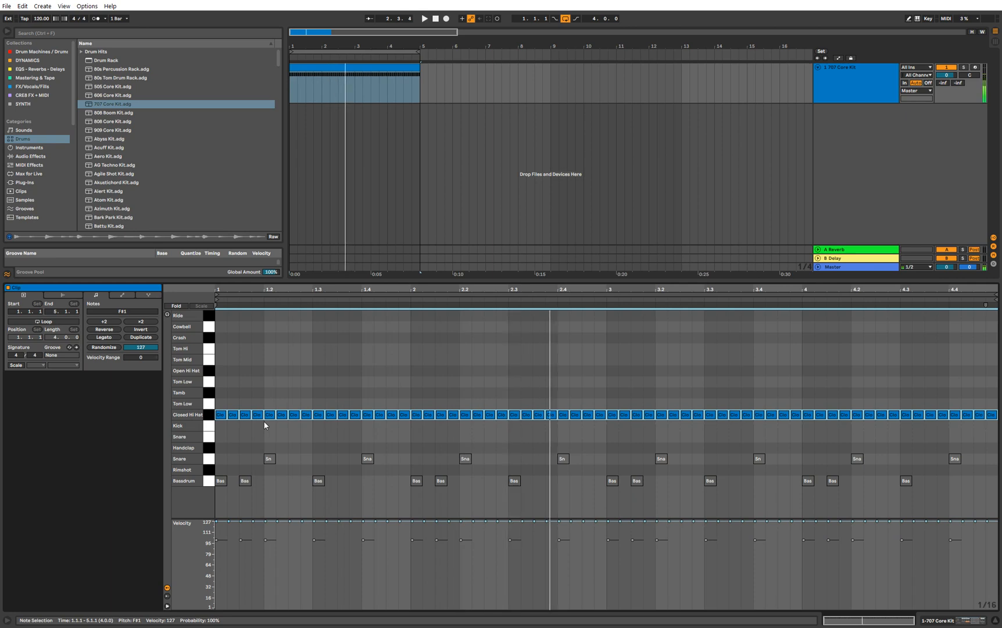
pyautogui.hotkey('ctrl', 'z')
pyautogui.click(252, 434)
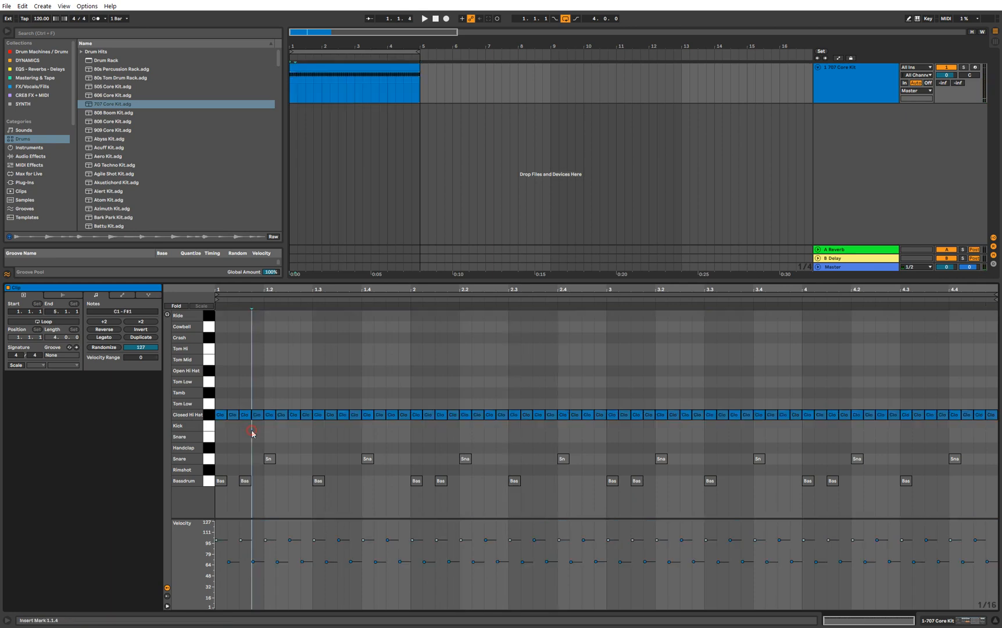
# - Lower the first beat's second and fourth hi-hats to velocity 50 and duplicate that beat across all four bars
pyautogui.moveTo(232, 415); pyautogui.dragTo(215, 413)
pyautogui.hotkey('ctrl', 'd')
pyautogui.click(256, 423)
pyautogui.hotkey('ctrl', 'd')
pyautogui.hotkey('ctrl', 'd')
pyautogui.hotkey('ctrl', 'd')
pyautogui.hotkey('ctrl', 'd')
pyautogui.hotkey('ctrl', 'd')
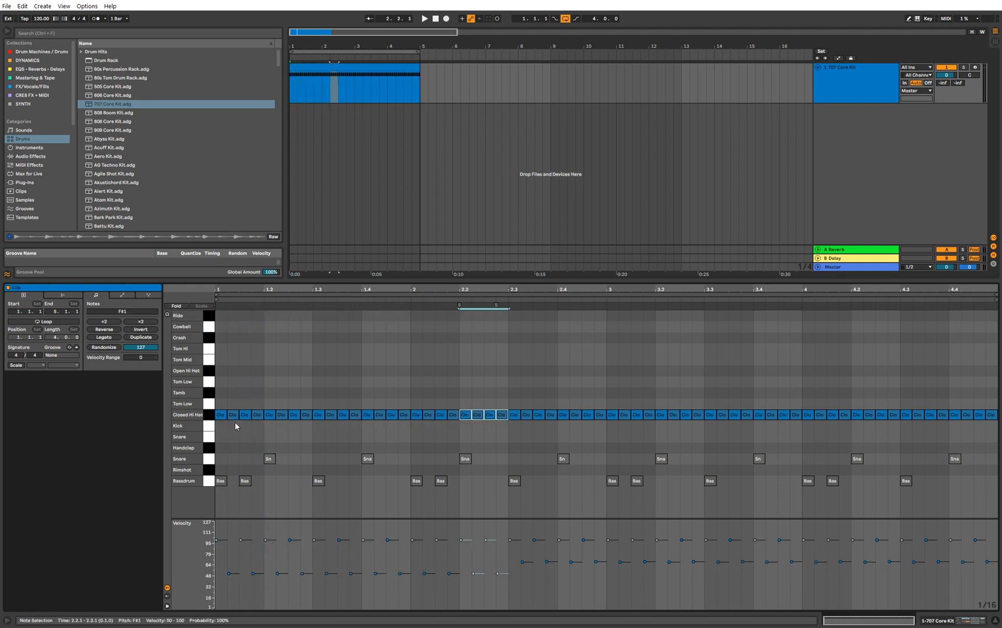
pyautogui.hotkey('ctrl', 'd')
pyautogui.hotkey('ctrl', 'd')
pyautogui.hotkey('ctrl', 'd')
pyautogui.hotkey('ctrl', 'd')
pyautogui.hotkey('ctrl', 'd')
pyautogui.hotkey('ctrl', 'd')
pyautogui.hotkey('ctrl', 'd')
pyautogui.hotkey('ctrl', 'd')
pyautogui.hotkey('ctrl', 'd')
pyautogui.hotkey('ctrl', 'd')
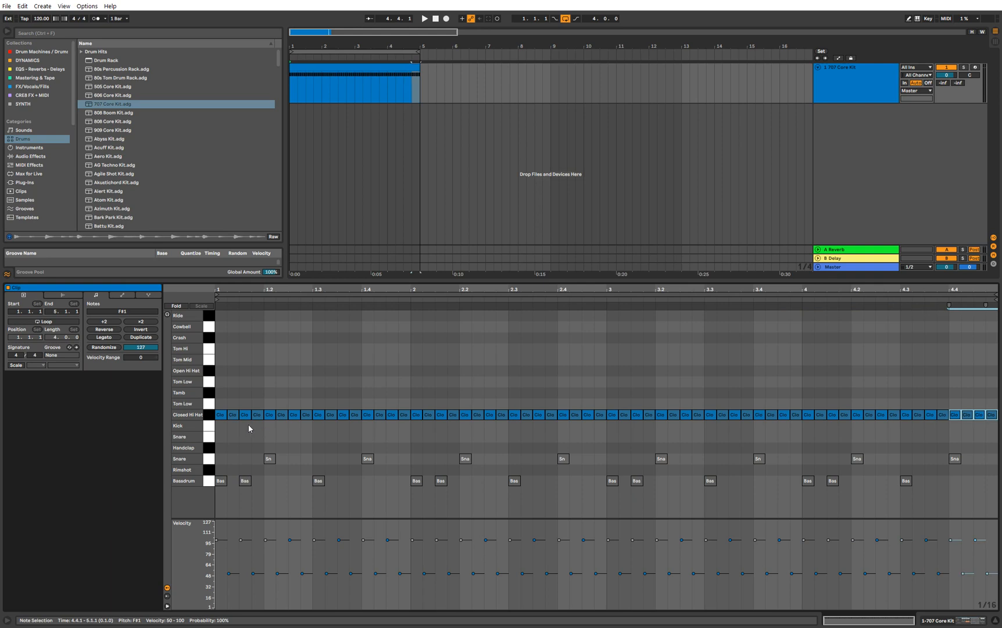
# - Raise the velocity of the fourth Closed Hi Hat note in the first beat to about 70
pyautogui.moveTo(254, 423); pyautogui.dragTo(222, 421)
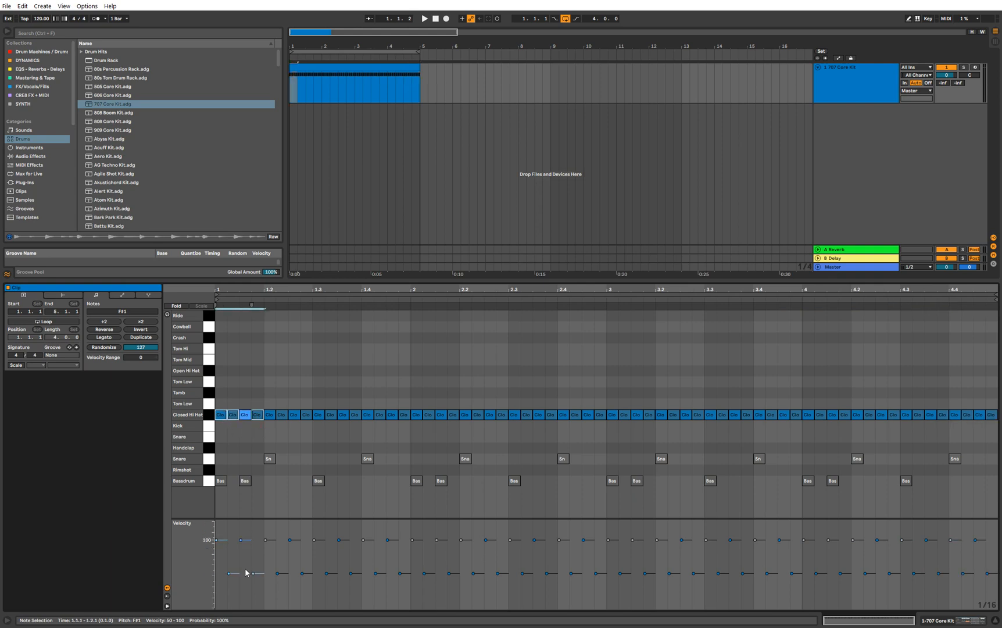
pyautogui.click(254, 578)
pyautogui.moveTo(253, 573); pyautogui.dragTo(253, 561)
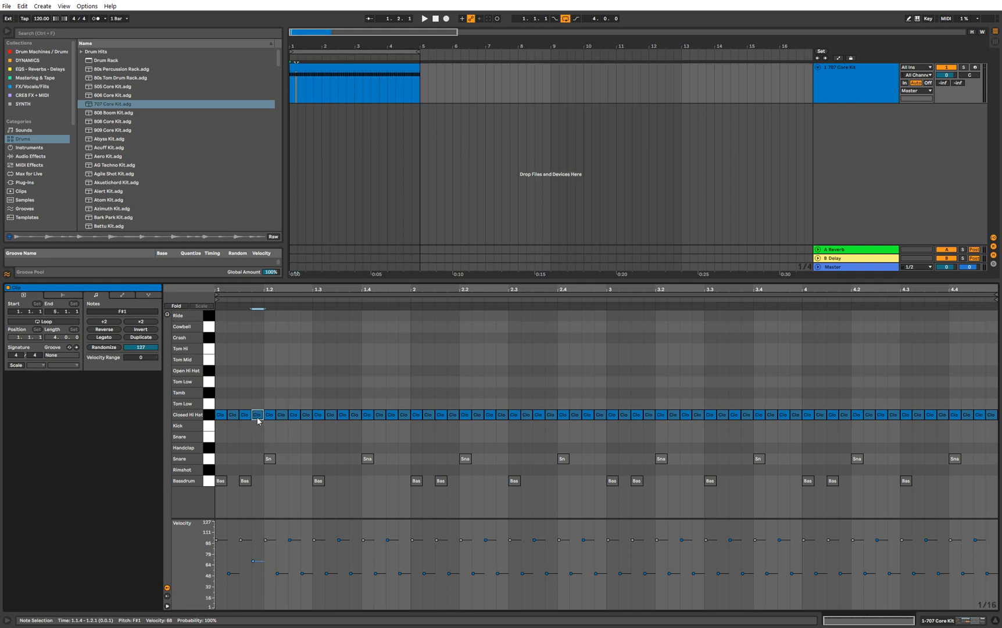
# - Duplicate the first beat's hi-hat velocity pattern through beat 2.4 and play the loop
pyautogui.moveTo(265, 437); pyautogui.dragTo(216, 411)
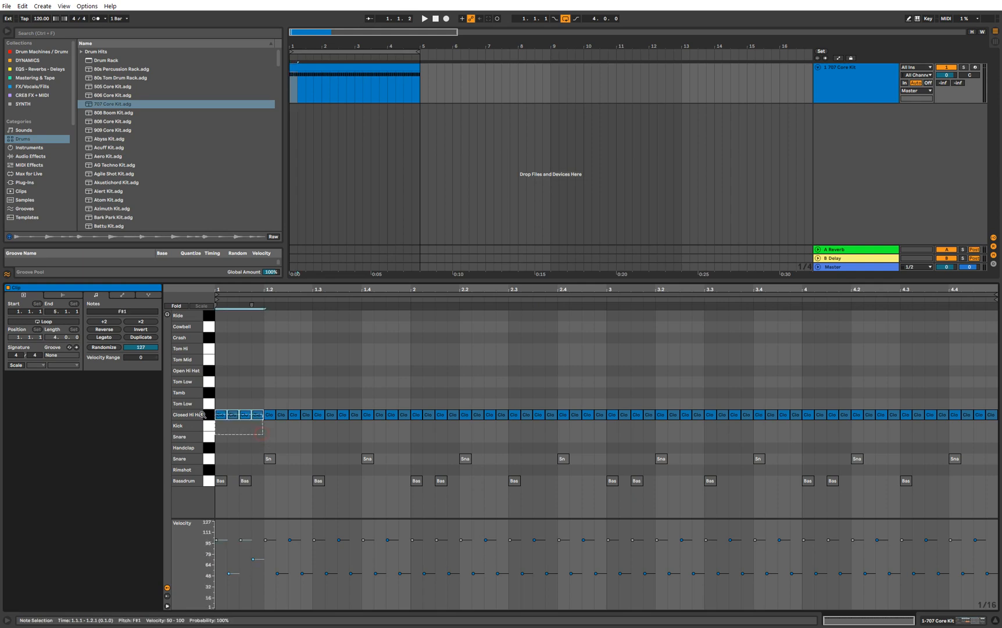
pyautogui.hotkey('ctrl', 'd')
pyautogui.hotkey('ctrl', 'd')
pyautogui.hotkey('ctrl', 'd')
pyautogui.hotkey('ctrl', 'd')
pyautogui.hotkey('ctrl', 'd')
pyautogui.hotkey('ctrl', 'd')
pyautogui.hotkey('ctrl', 'd')
pyautogui.press('space')
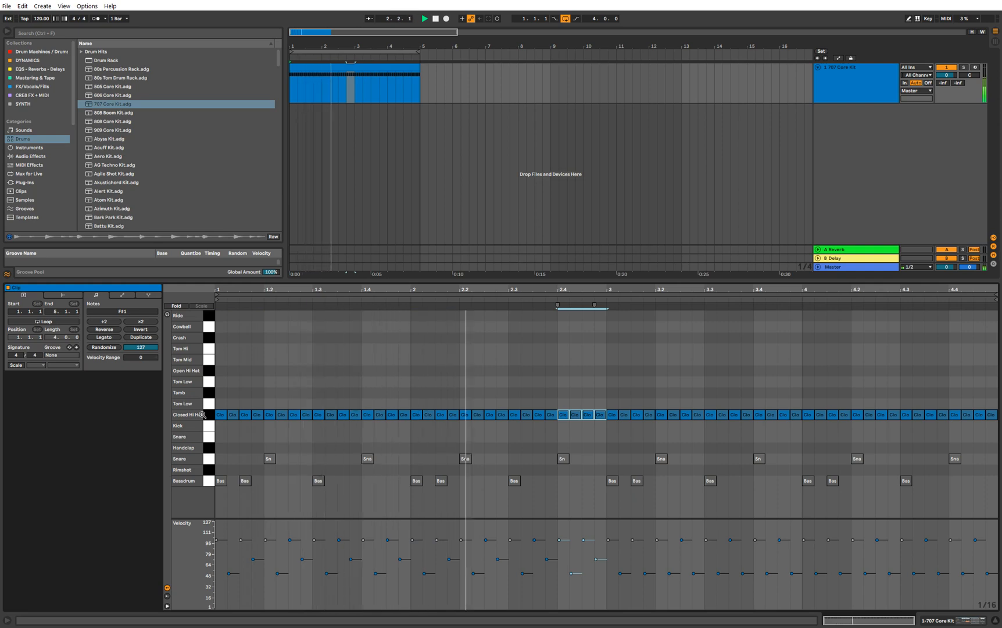
# - Undo the hi-hat pattern duplications and set the first beat's fourth Closed Hi Hat note to velocity 50
pyautogui.press('space')
pyautogui.hotkey('ctrl', 'z')
pyautogui.hotkey('ctrl', 'z')
pyautogui.hotkey('ctrl', 'z')
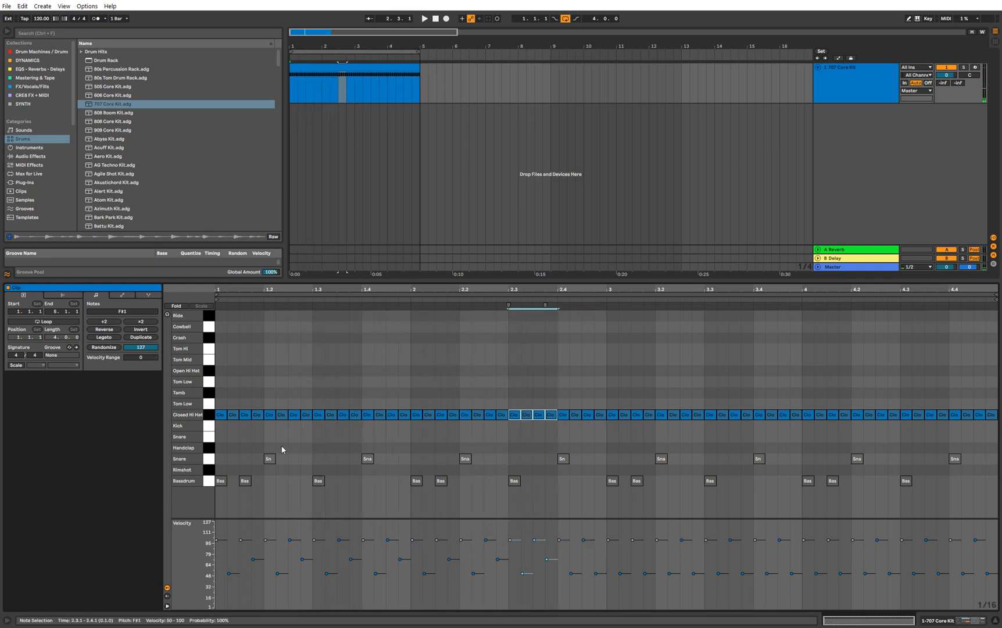
pyautogui.hotkey('ctrl', 'z')
pyautogui.hotkey('ctrl', 'z')
pyautogui.hotkey('ctrl', 'z')
pyautogui.hotkey('ctrl', 'z')
pyautogui.click(281, 449)
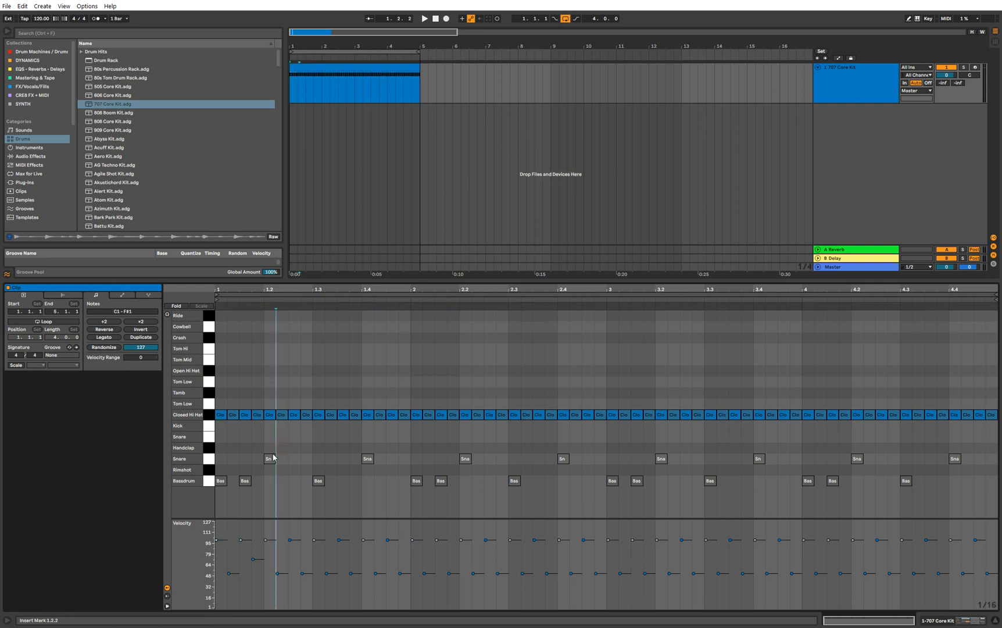
pyautogui.moveTo(257, 562); pyautogui.dragTo(257, 568)
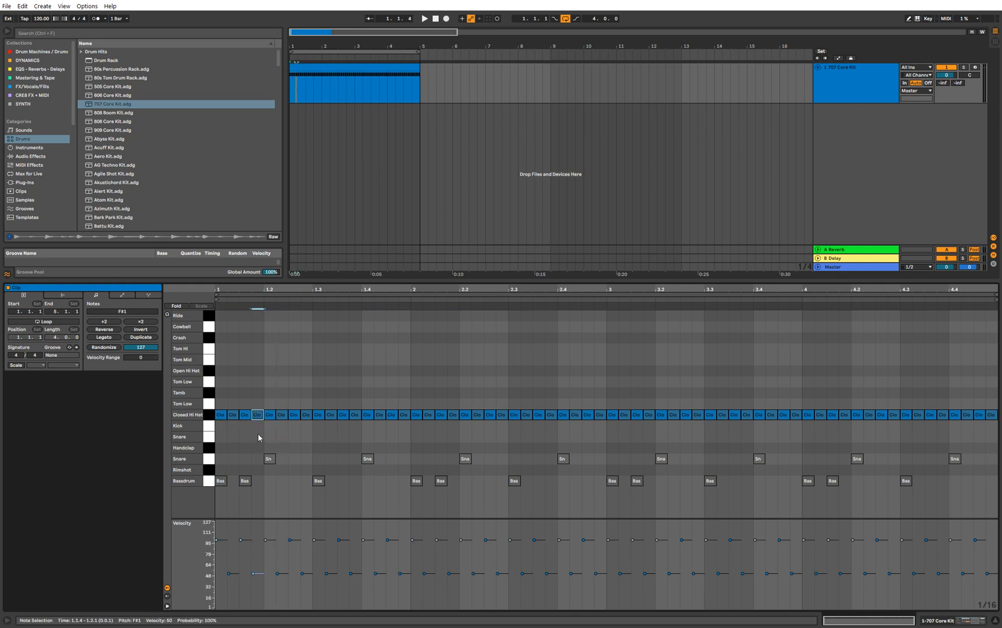
# - Duplicate the first beat's four Closed Hi Hat notes across all four bars and play the loop
pyautogui.moveTo(257, 429); pyautogui.dragTo(201, 412)
pyautogui.hotkey('ctrl', 'd')
pyautogui.hotkey('ctrl', 'd')
pyautogui.hotkey('ctrl', 'd')
pyautogui.hotkey('ctrl', 'd')
pyautogui.hotkey('ctrl', 'd')
pyautogui.hotkey('ctrl', 'd')
pyautogui.hotkey('ctrl', 'd')
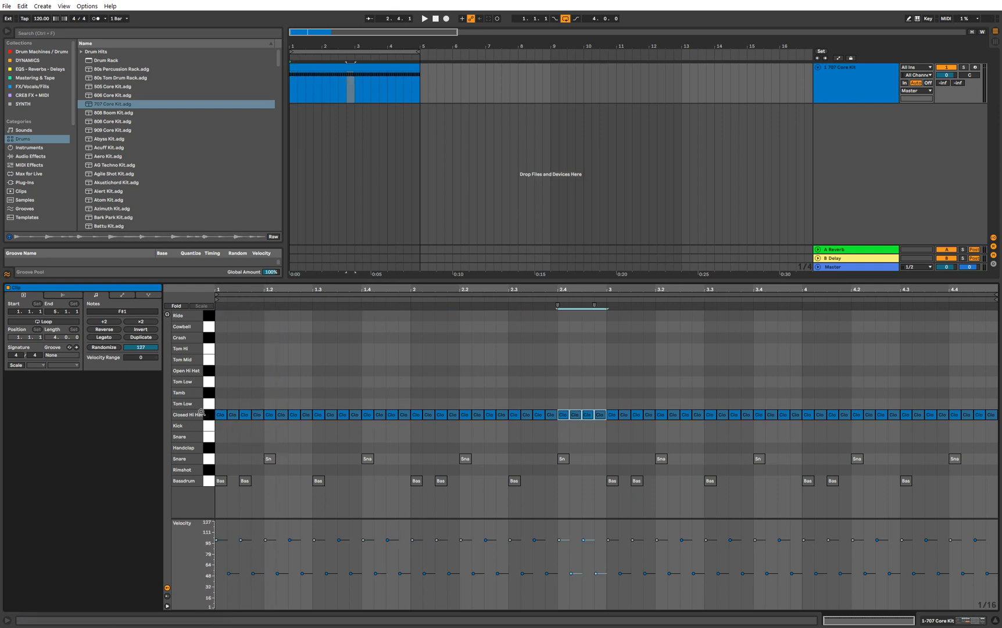
pyautogui.hotkey('ctrl', 'd')
pyautogui.hotkey('ctrl', 'd')
pyautogui.hotkey('ctrl', 'd')
pyautogui.hotkey('ctrl', 'd')
pyautogui.hotkey('ctrl', 'd')
pyautogui.hotkey('ctrl', 'd')
pyautogui.hotkey('ctrl', 'd')
pyautogui.hotkey('ctrl', 'd')
pyautogui.press('space')
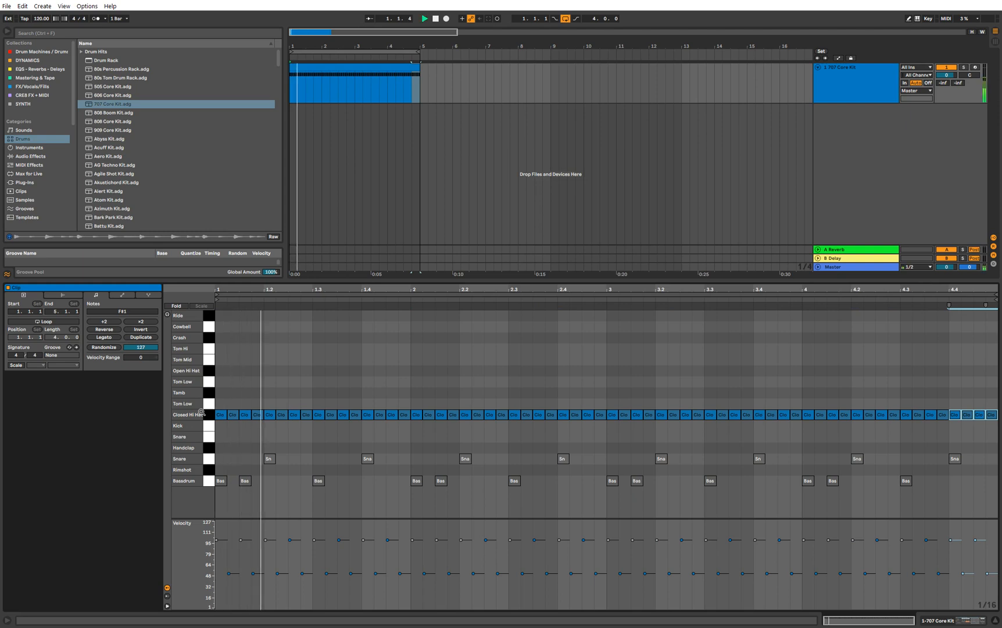
# - Raise the Closed Hi Hat note at beat 1.2 to velocity 110 and listen to the change
pyautogui.press('space')
pyautogui.click(265, 428)
pyautogui.click(268, 414)
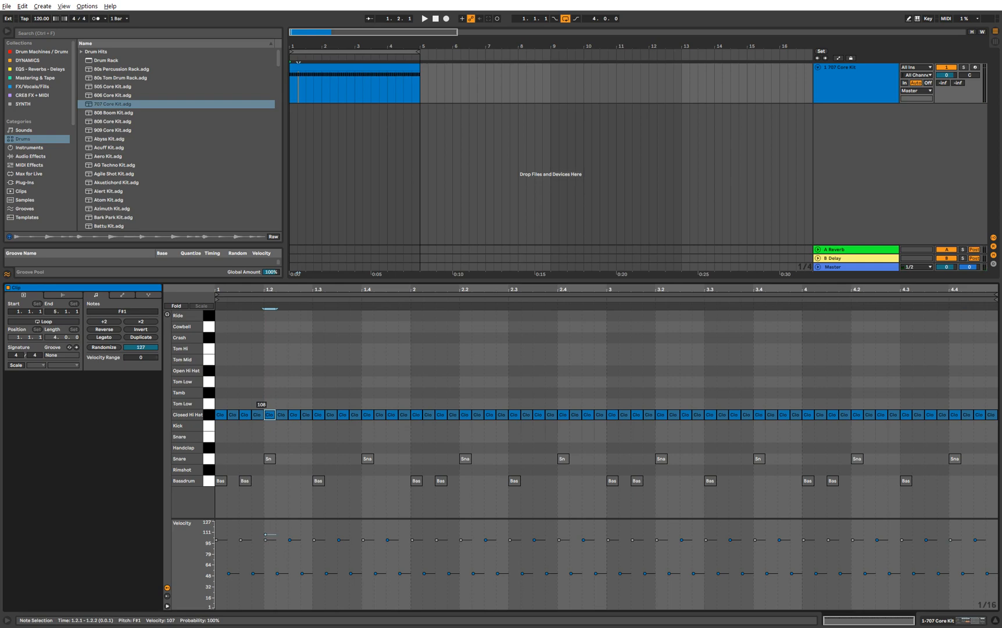
pyautogui.click(269, 424)
pyautogui.press('space')
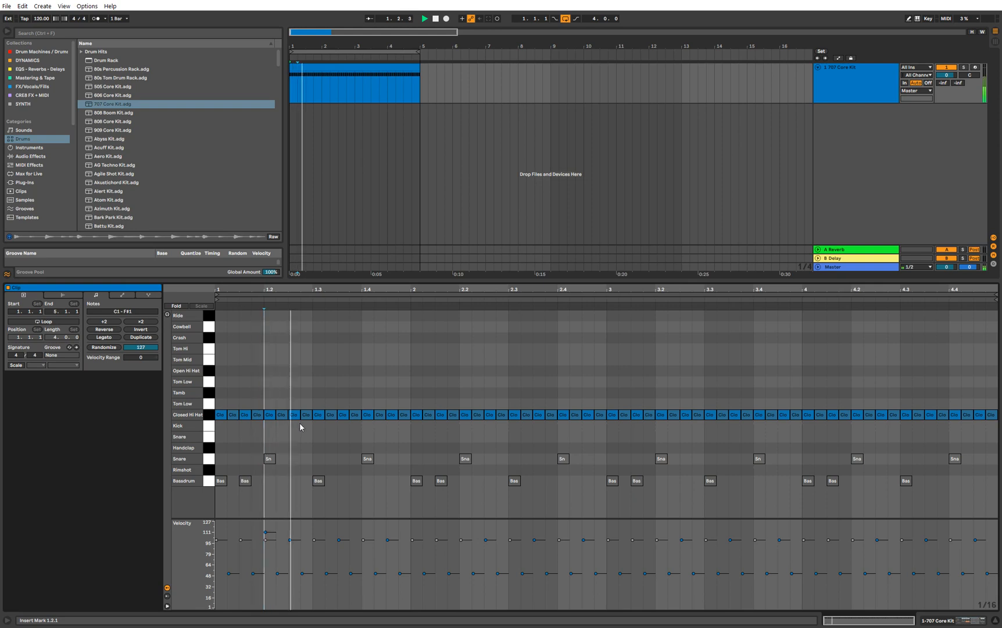
# - Duplicate the first two beats of Closed Hi Hat notes through the end of bar 4
pyautogui.moveTo(302, 425); pyautogui.dragTo(198, 403)
pyautogui.hotkey('ctrl', 'd')
pyautogui.hotkey('ctrl', 'd')
pyautogui.hotkey('ctrl', 'd')
pyautogui.hotkey('ctrl', 'd')
pyautogui.hotkey('ctrl', 'd')
pyautogui.hotkey('ctrl', 'd')
pyautogui.hotkey('ctrl', 'd')
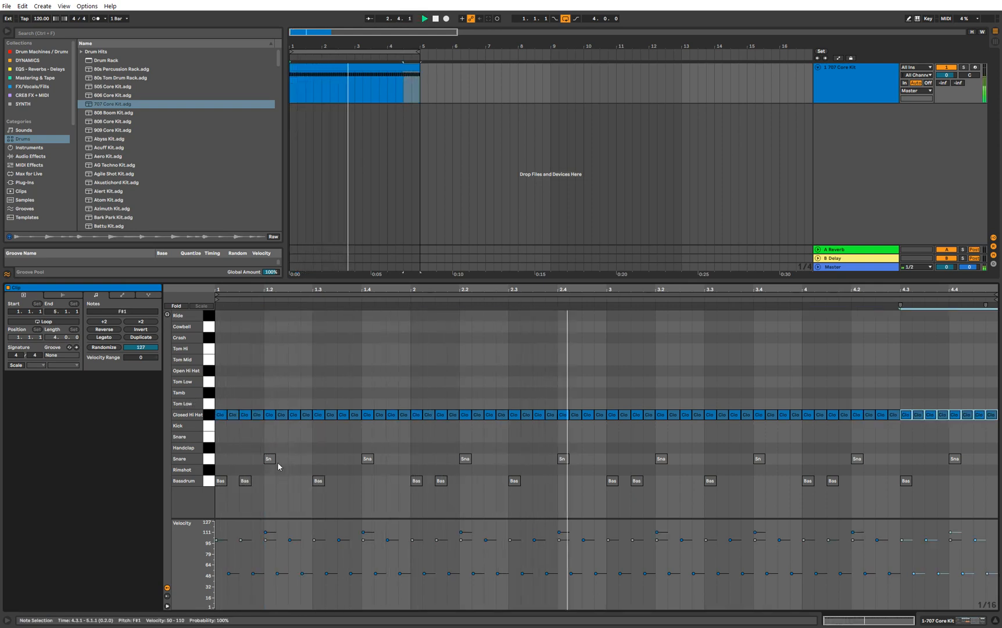
pyautogui.press('space')
# - Raise the velocities of all Closed Hi Hat notes together to a range of 55 to 121 and play the loop
pyautogui.click(208, 415)
pyautogui.moveTo(219, 415); pyautogui.dragTo(219, 409)
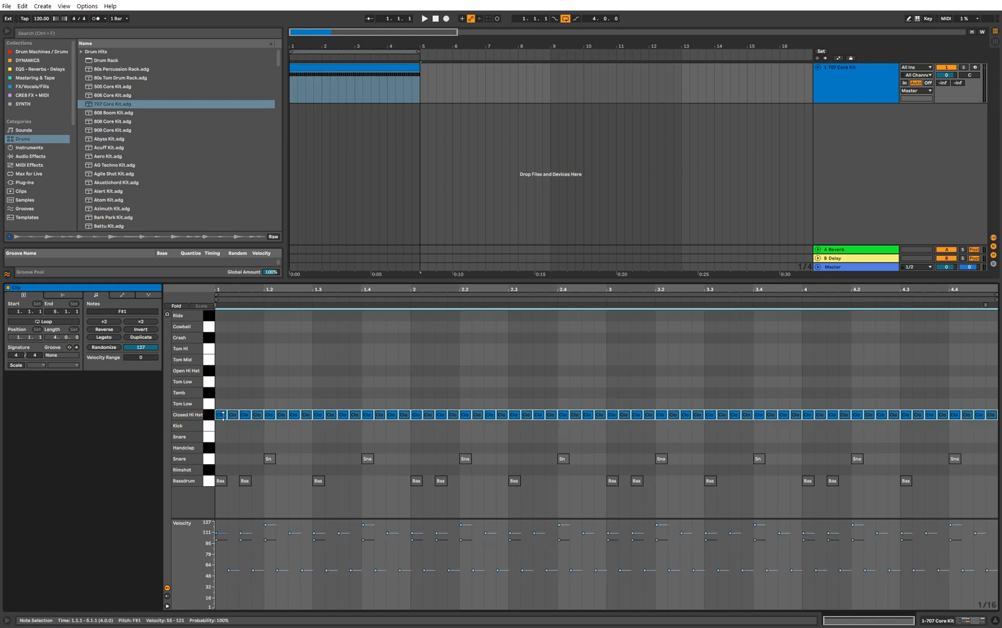
pyautogui.moveTo(221, 414); pyautogui.dragTo(221, 415)
pyautogui.press('space')
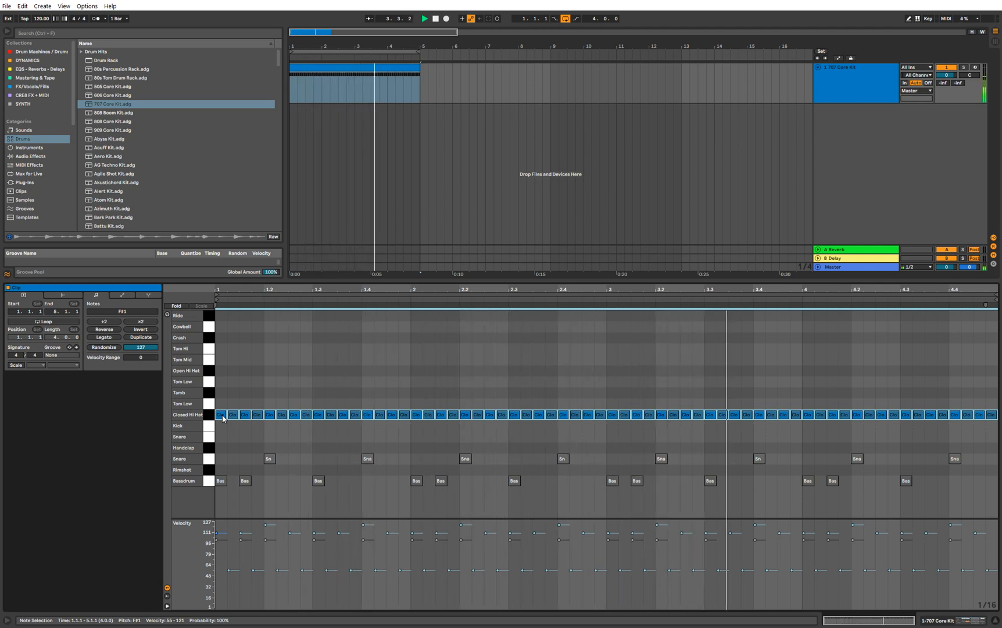
# - Reactivate all Snare and Bassdrum notes and play the full beat with the hi-hats
pyautogui.moveTo(209, 440); pyautogui.dragTo(210, 482)
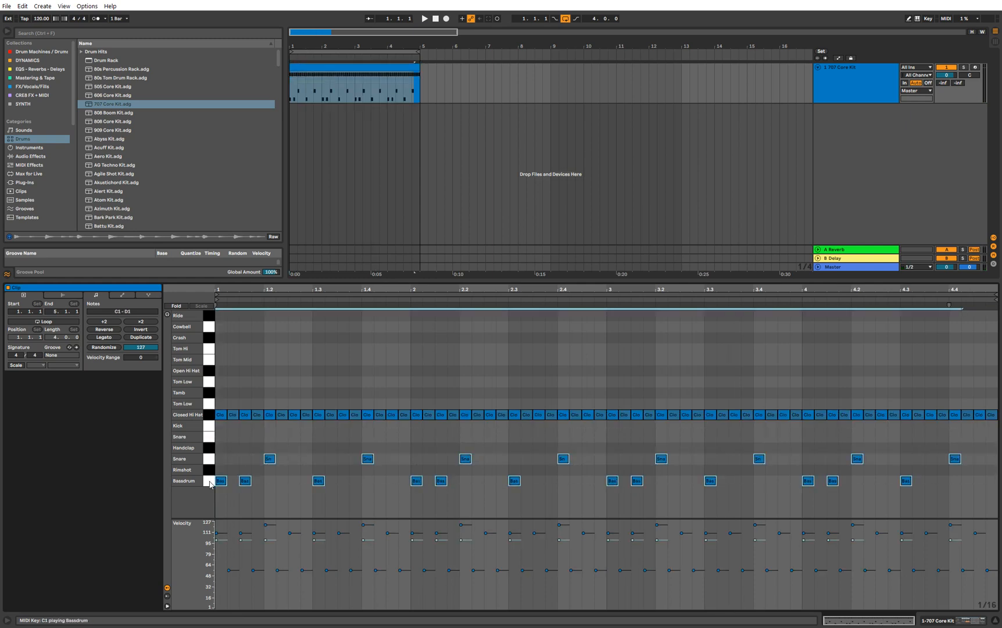
pyautogui.click(286, 462)
pyautogui.press('space')
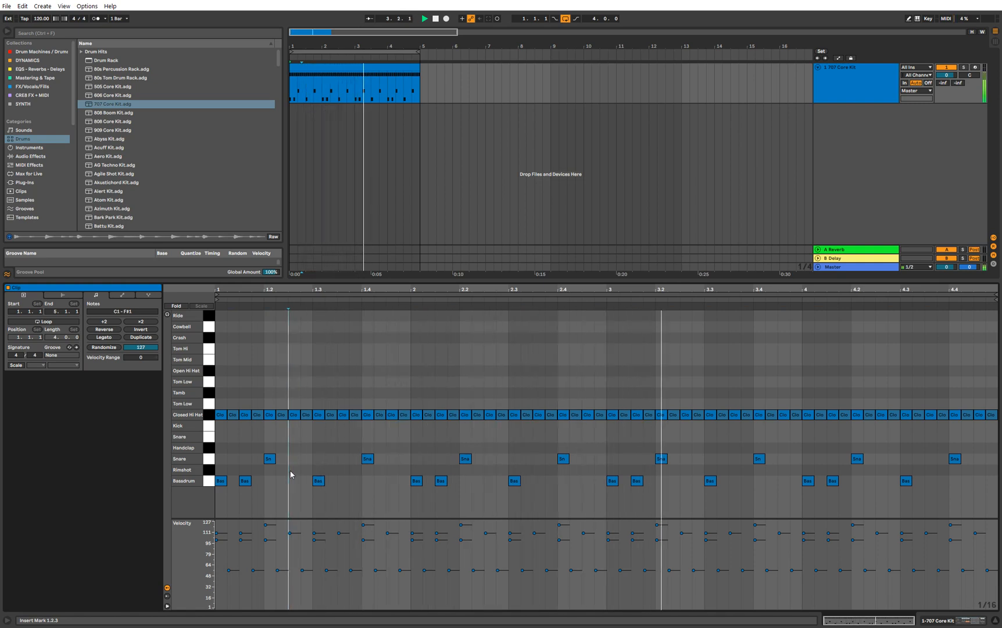
# - Replace the Closed Hi Hat note at 1.1.3 with an Open Hi Hat note at velocity 127
pyautogui.doubleClick(249, 370)
pyautogui.press('space')
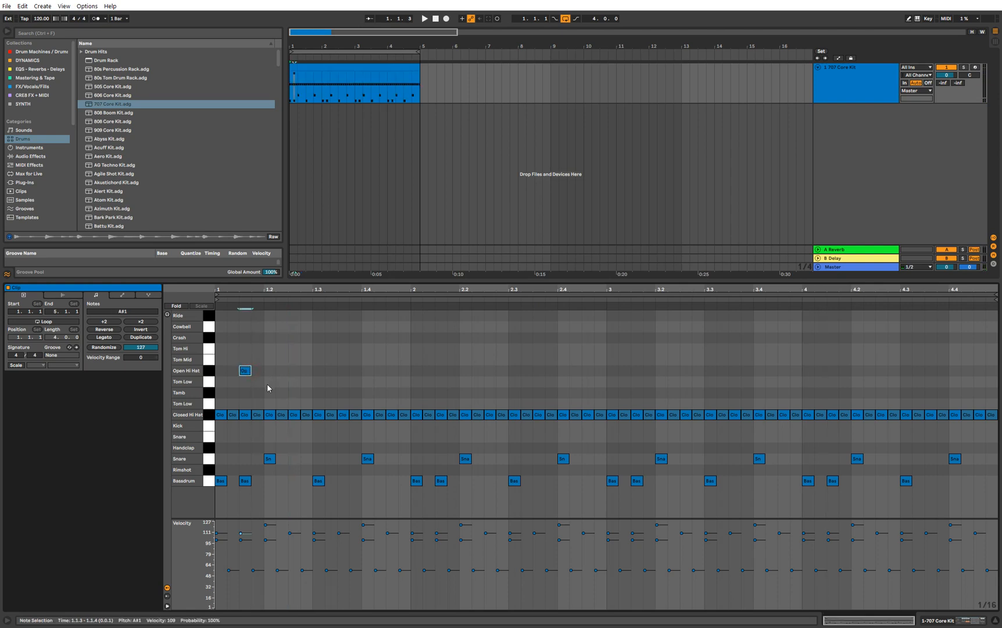
pyautogui.press('space')
pyautogui.press('space')
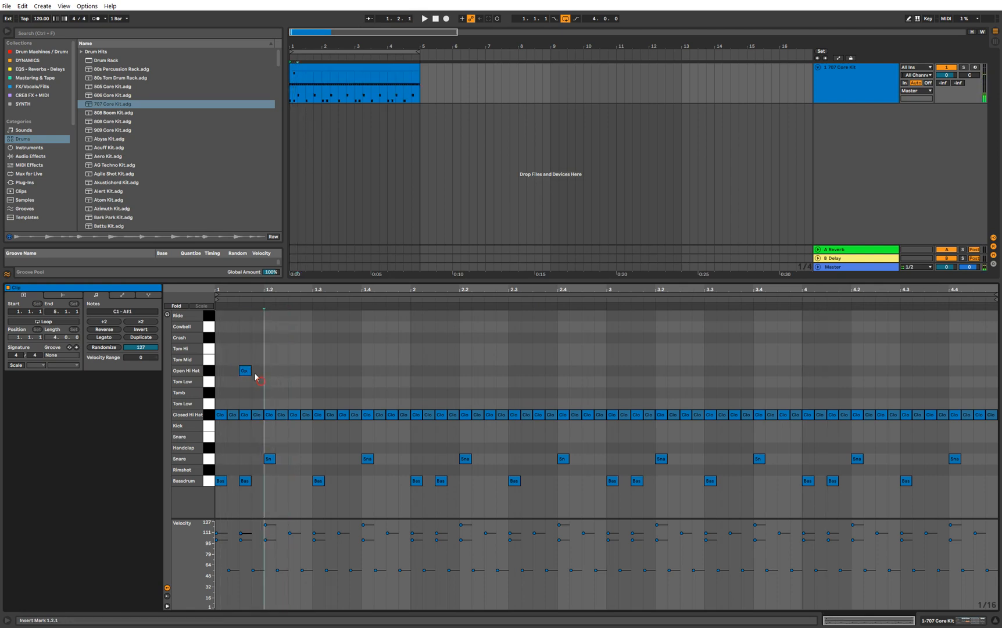
pyautogui.moveTo(248, 372); pyautogui.dragTo(248, 358)
pyautogui.doubleClick(250, 413)
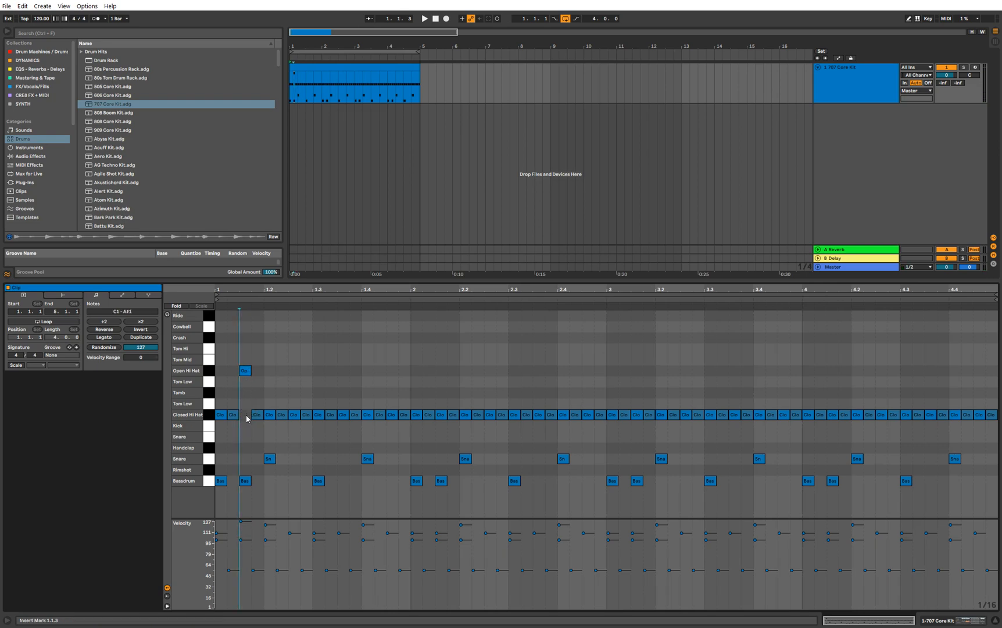
# - Set the Open Hi Hat note at 1.1.3 to velocity 104 and play the loop
pyautogui.press('space')
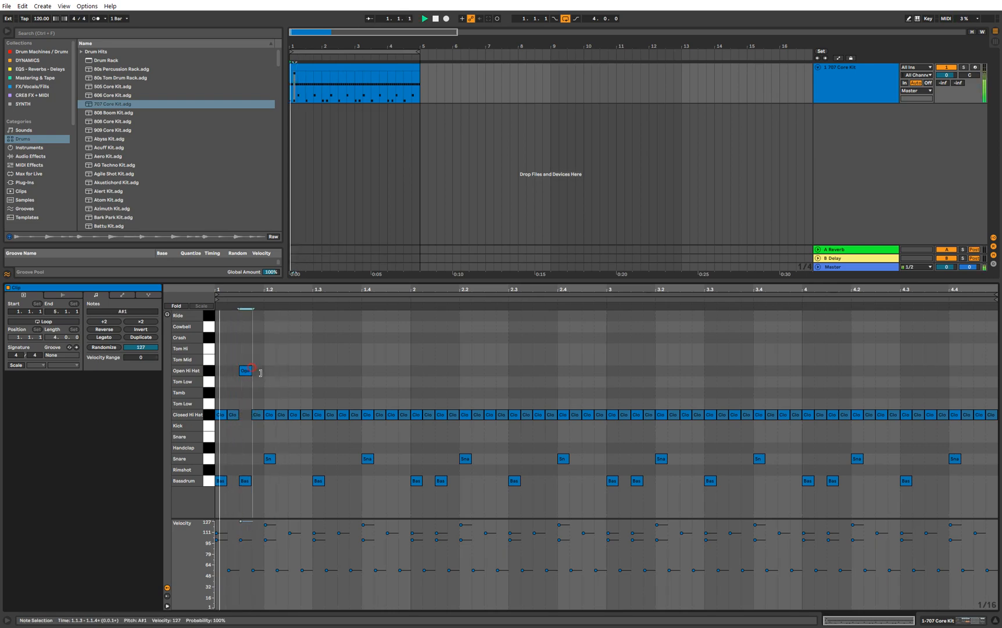
pyautogui.press('space')
pyautogui.click(247, 371)
pyautogui.moveTo(245, 373); pyautogui.dragTo(245, 396)
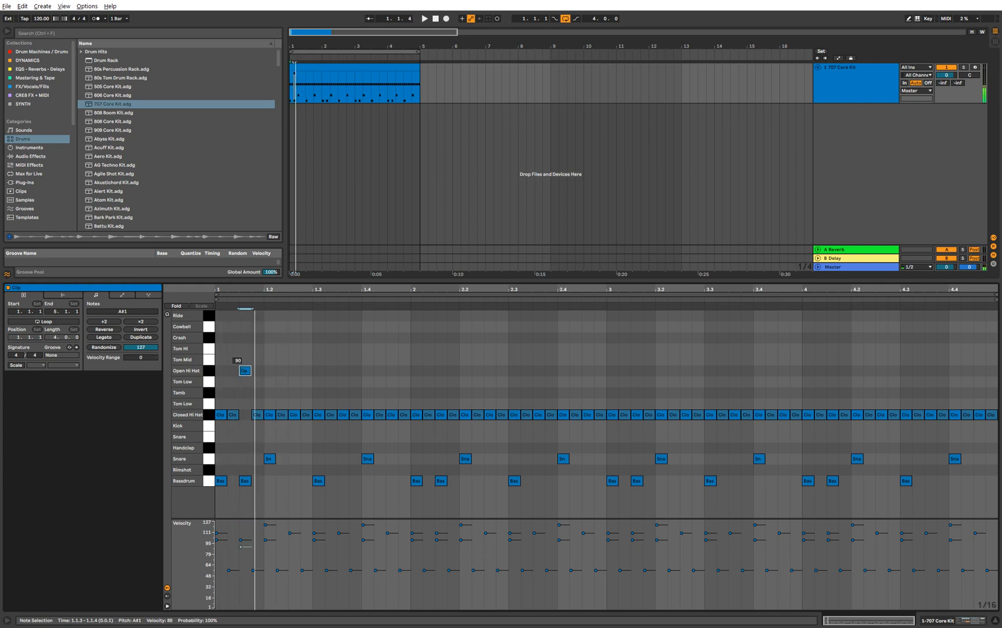
pyautogui.press('space')
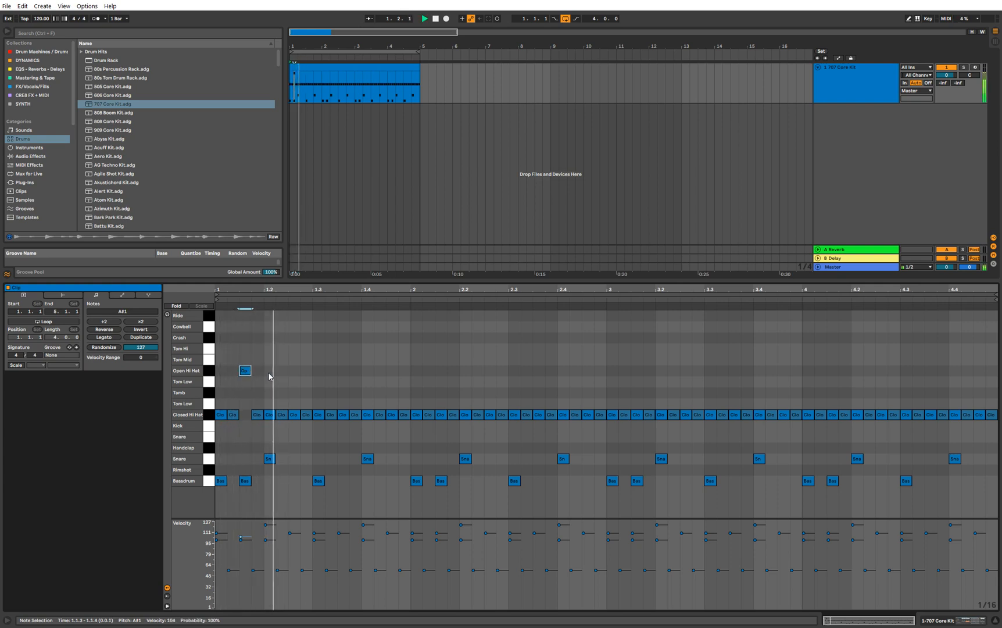
# - Replace the Closed Hi Hat note at 1.3.3 with an Open Hi Hat note and add a Bassdrum note at 1.3.2
pyautogui.click(344, 415)
pyautogui.moveTo(345, 413); pyautogui.dragTo(345, 372)
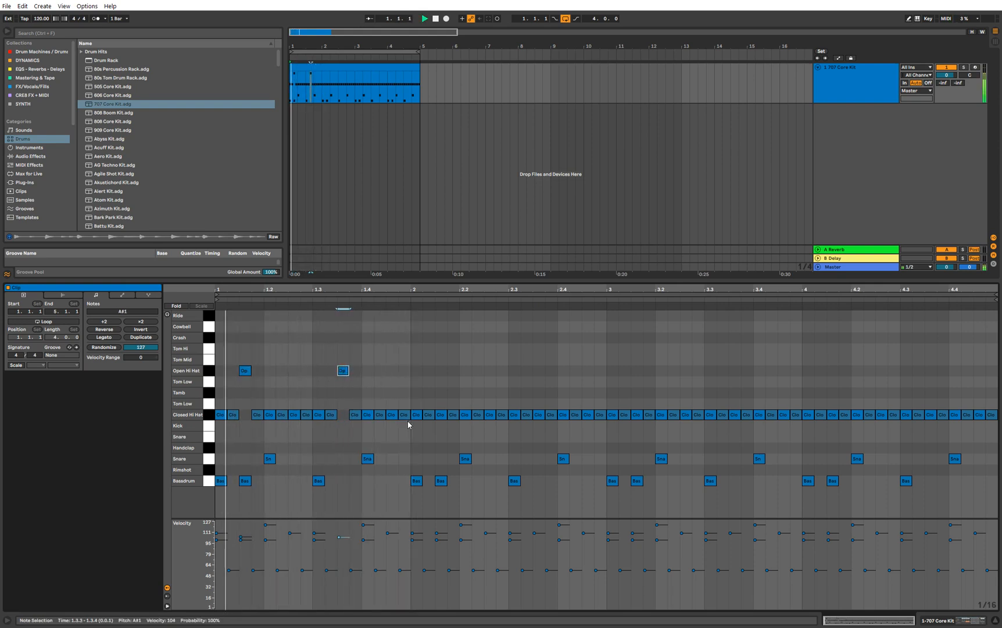
pyautogui.doubleClick(330, 480)
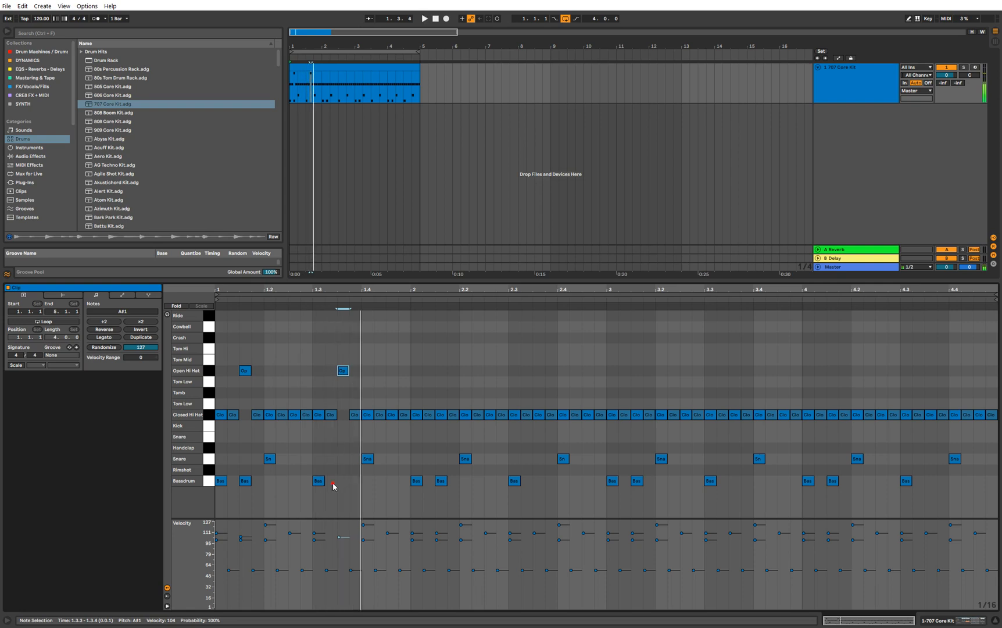
pyautogui.click(362, 445)
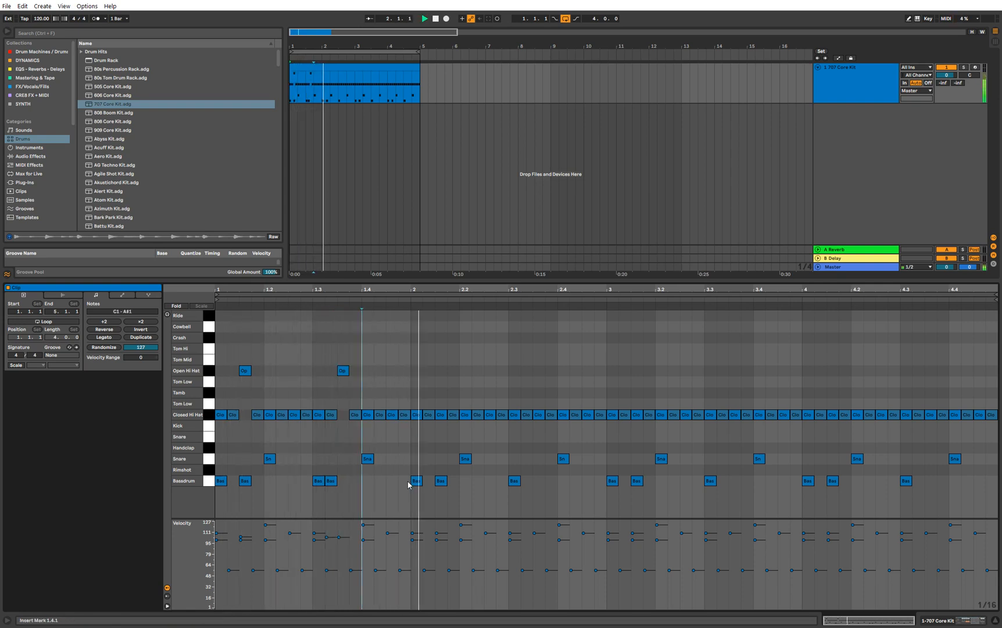
pyautogui.press('space')
# - Delete all drum notes in bars 2 to 4, keeping only the first bar
pyautogui.moveTo(406, 492); pyautogui.dragTo(173, 347)
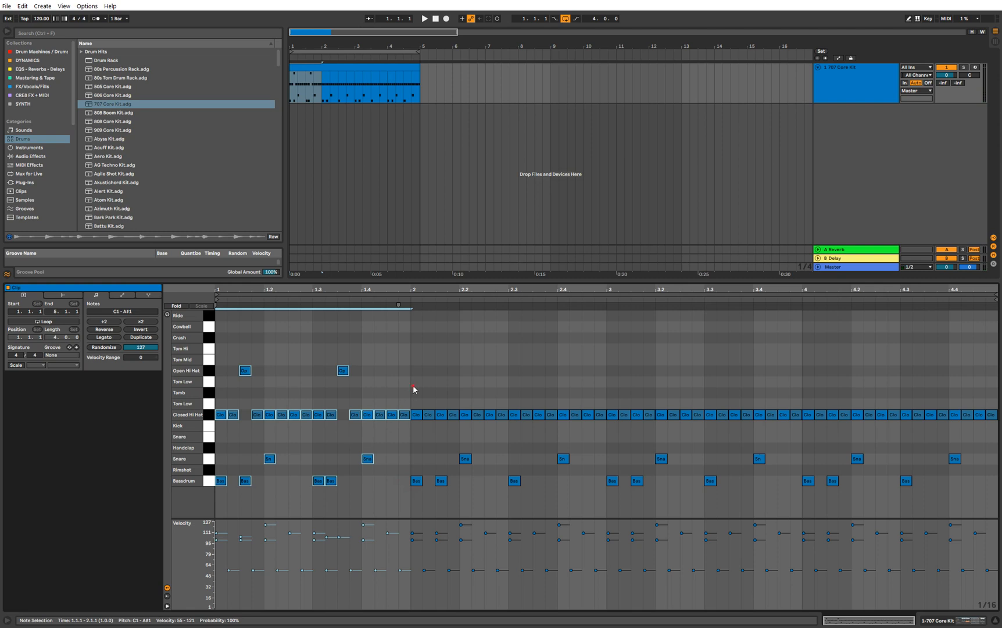
pyautogui.moveTo(412, 385); pyautogui.dragTo(997, 516)
pyautogui.press('Delete')
# - Duplicate all of bar 1's drum notes into bars 2, 3 and 4 and play the pattern from the start
pyautogui.moveTo(408, 491); pyautogui.dragTo(199, 329)
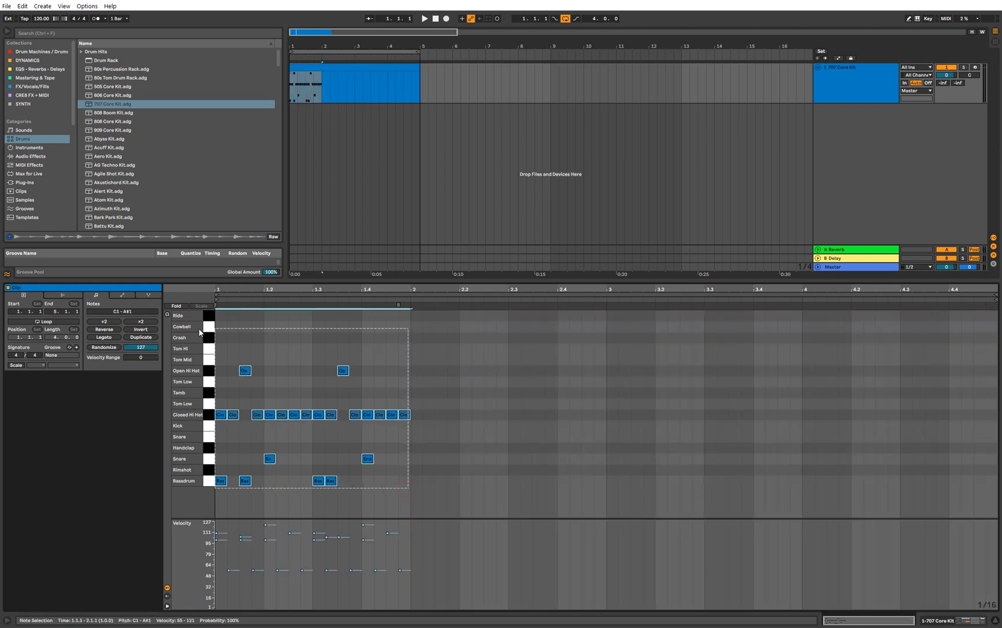
pyautogui.hotkey('ctrl', 'd')
pyautogui.hotkey('ctrl', 'd')
pyautogui.hotkey('ctrl', 'd')
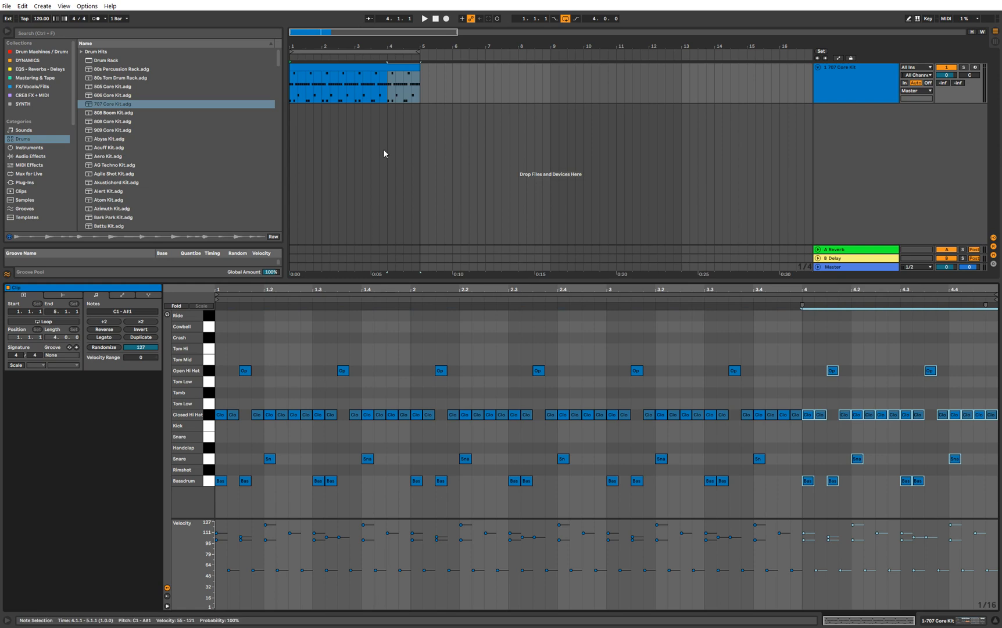
pyautogui.click(328, 65)
pyautogui.press('space')
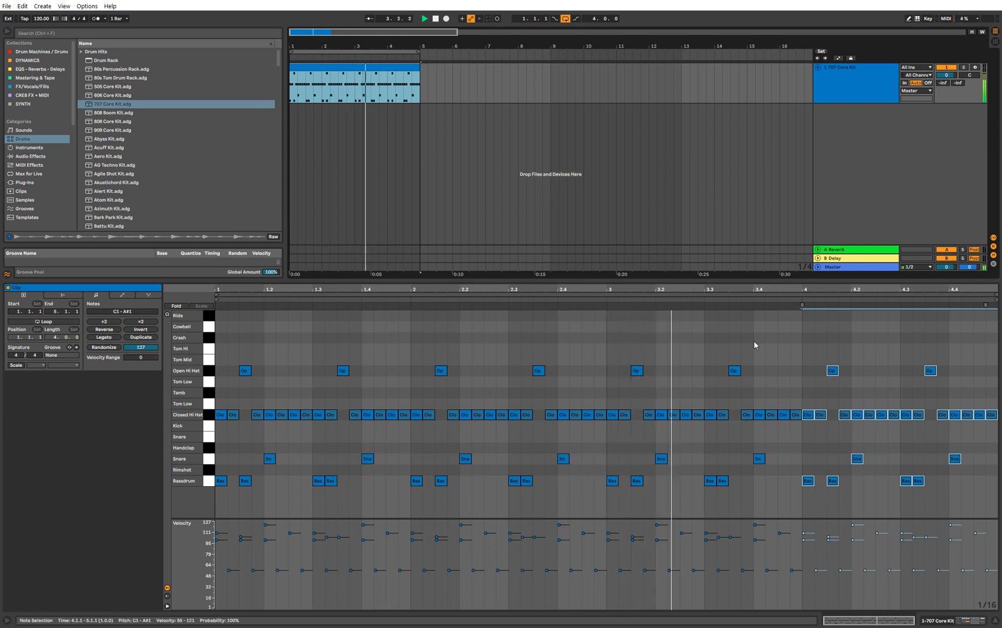
# - Add Snare notes at 4.4.2, 4.4.3 and 4.4.4 to make a fill at the end of bar 4
pyautogui.click(863, 393)
pyautogui.doubleClick(967, 459)
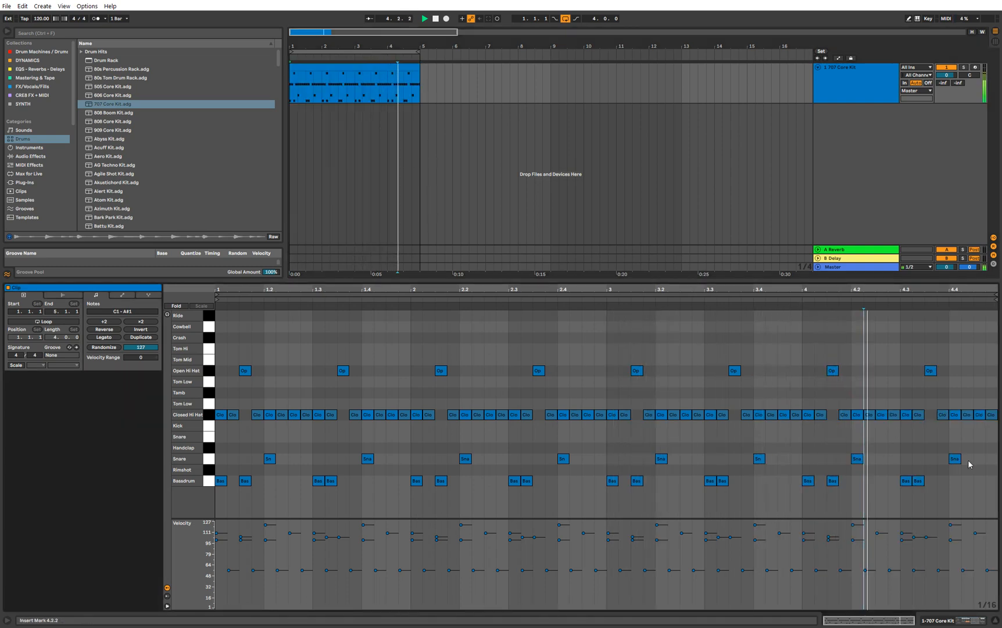
pyautogui.doubleClick(979, 458)
pyautogui.doubleClick(991, 459)
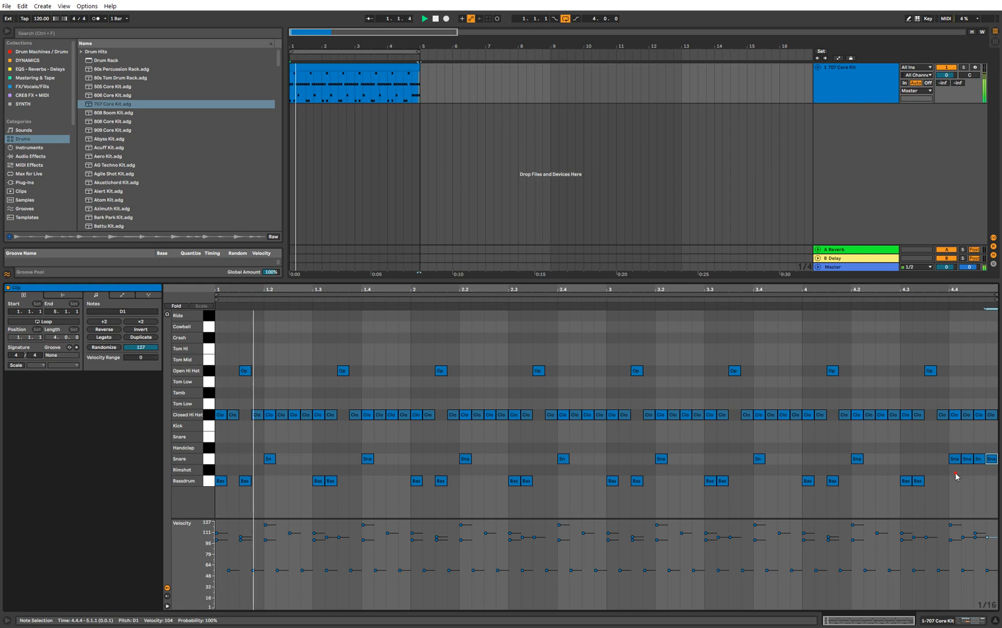
pyautogui.press('space')
# - Draw a rising velocity ramp from about 89 to 121 over the four Snare notes in beat 4.4 and play bar 4
pyautogui.moveTo(955, 473); pyautogui.dragTo(997, 457)
pyautogui.press('b')
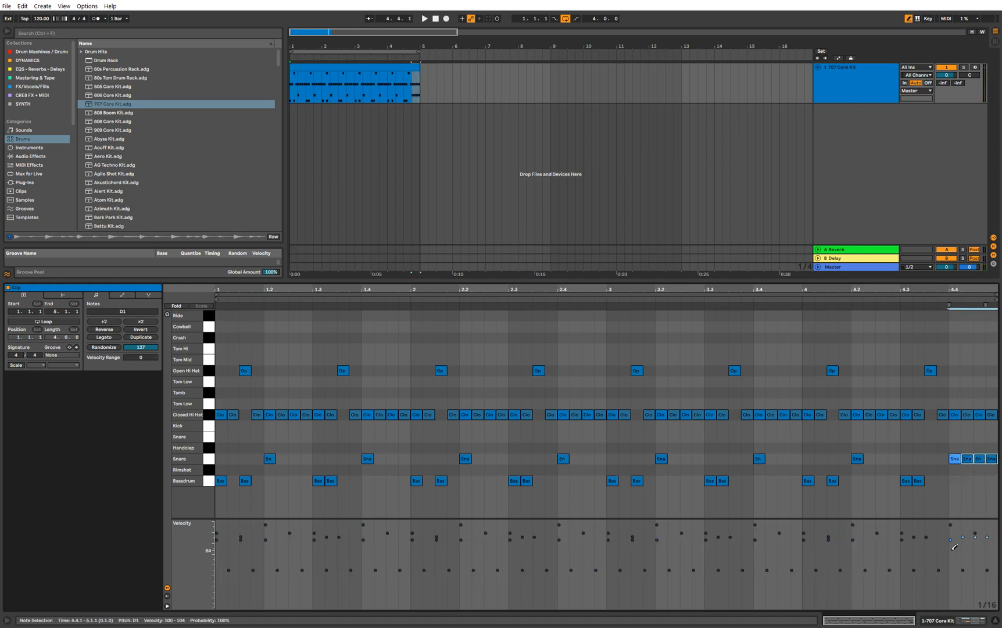
pyautogui.press('b')
pyautogui.press('b')
pyautogui.press('b')
pyautogui.press('b')
pyautogui.moveTo(951, 559); pyautogui.dragTo(1001, 521)
pyautogui.press('b')
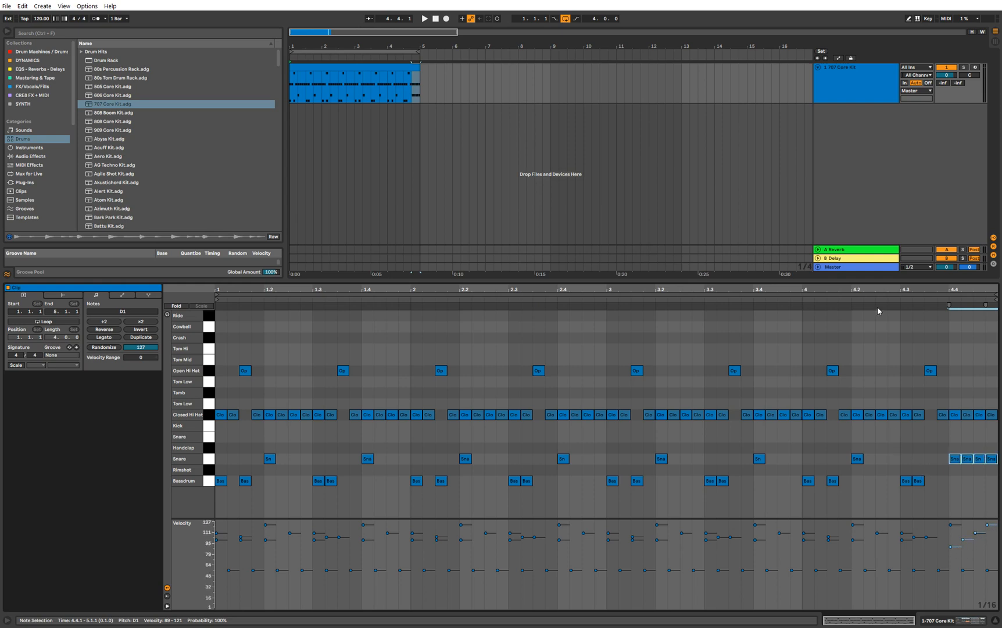
pyautogui.click(388, 86)
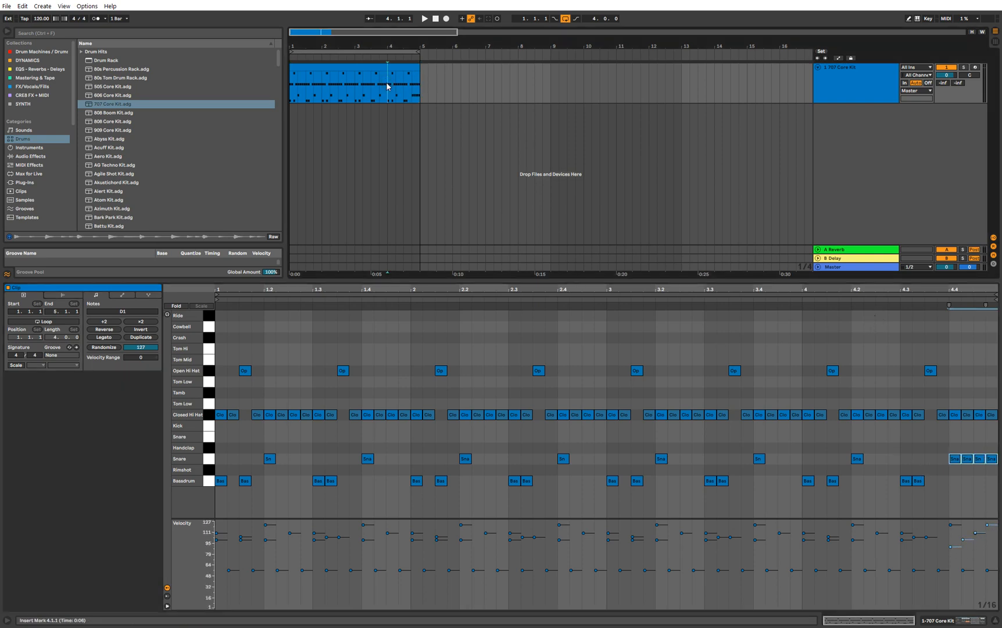
pyautogui.press('space')
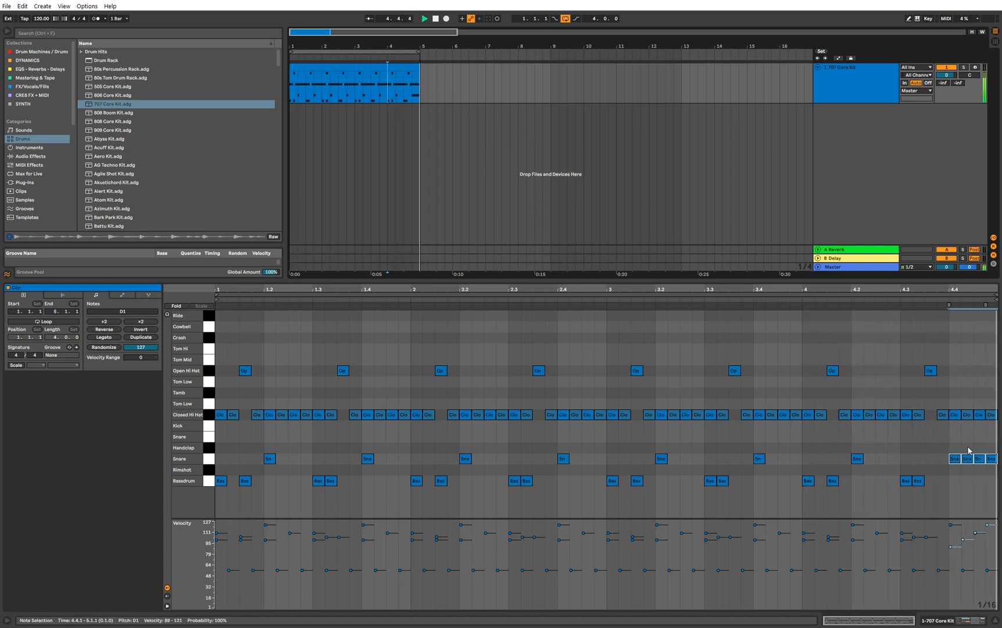
# - Redraw the four fill Snare velocities as a steeper ramp from about 49 to 127 and play the end of the pattern
pyautogui.press('b')
pyautogui.moveTo(966, 562)
pyautogui.mouseDown()
pyautogui.moveTo(950, 574)
pyautogui.moveTo(991, 546)
pyautogui.moveTo(963, 554)
pyautogui.mouseUp()
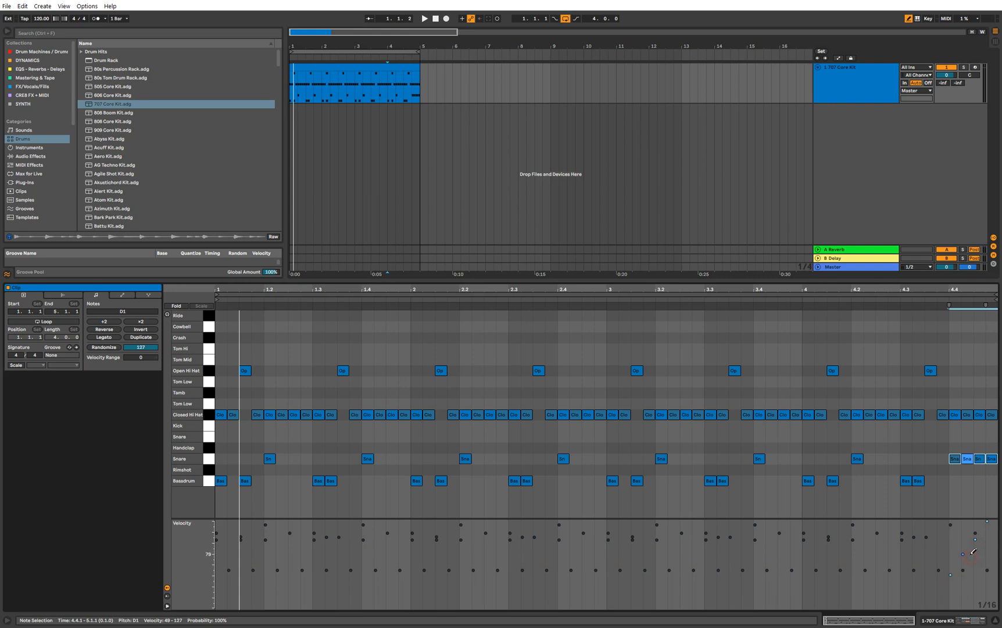
pyautogui.press('space')
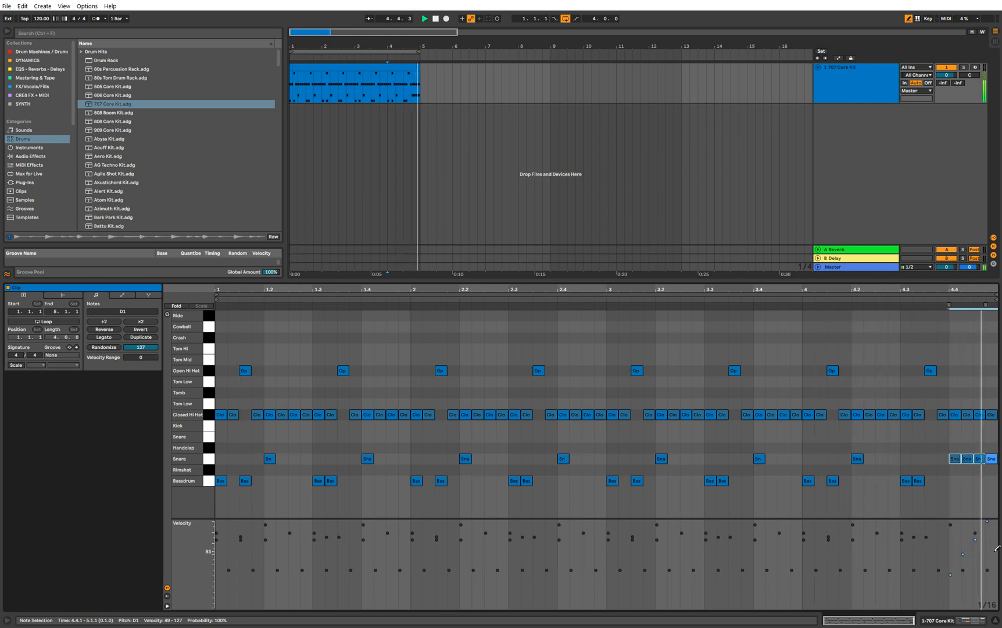
pyautogui.press('space')
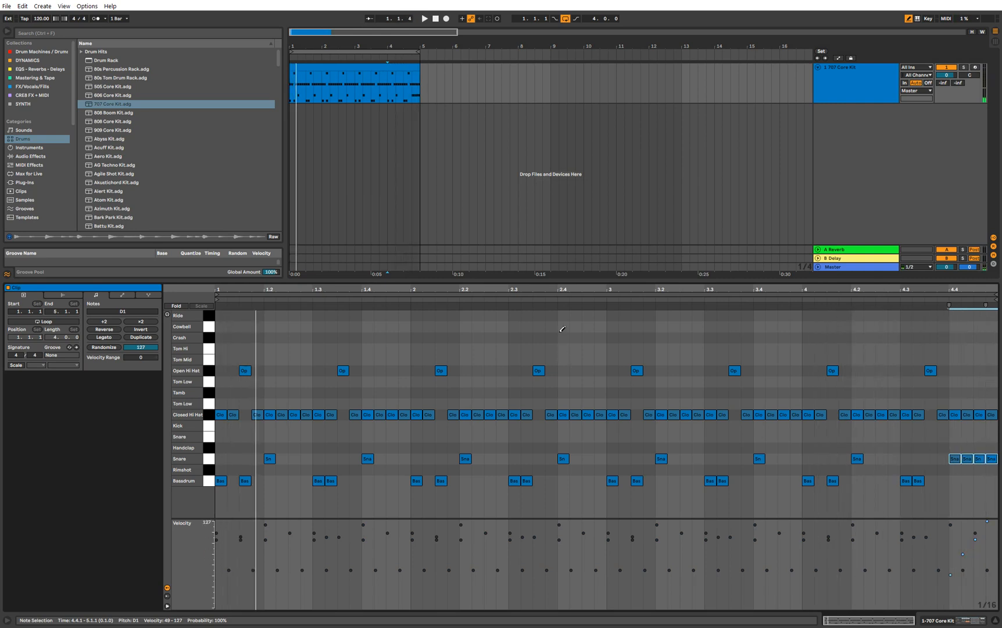
pyautogui.click(409, 92)
pyautogui.press('space')
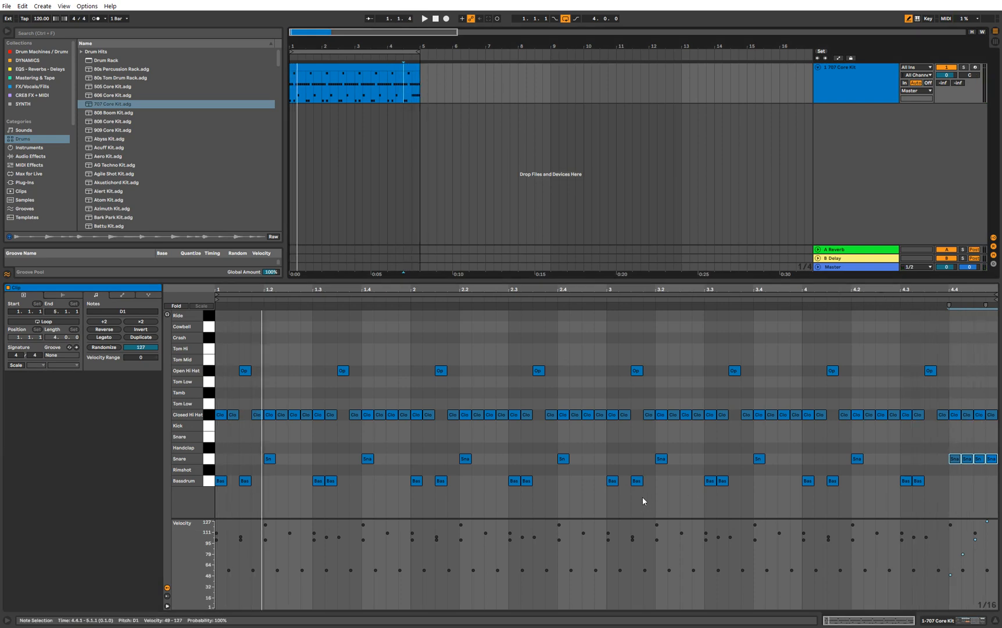
# - Hide the velocity and other expression lanes below the note grid
pyautogui.click(167, 595)
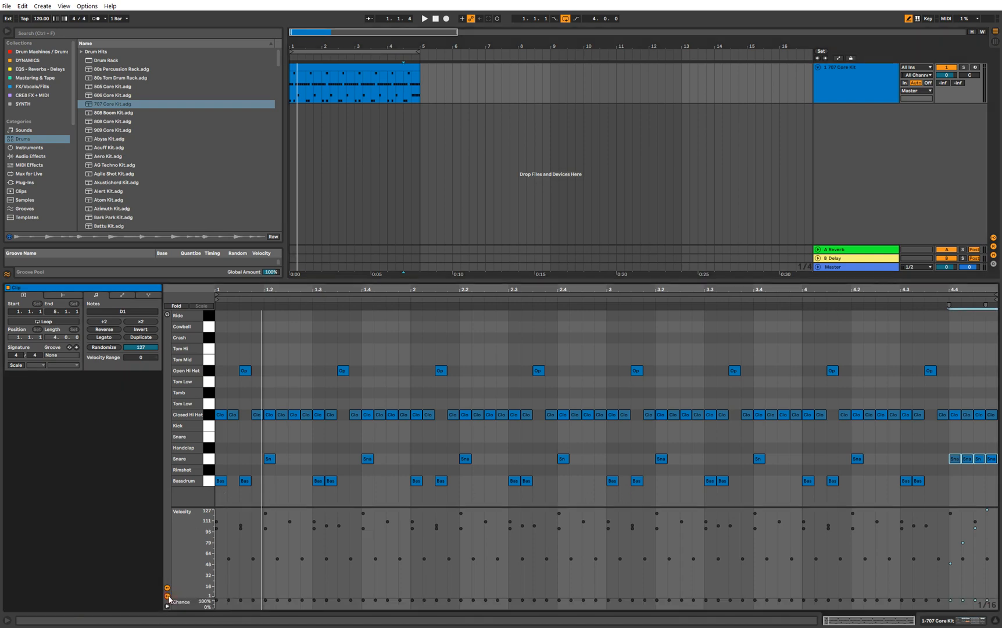
pyautogui.click(167, 605)
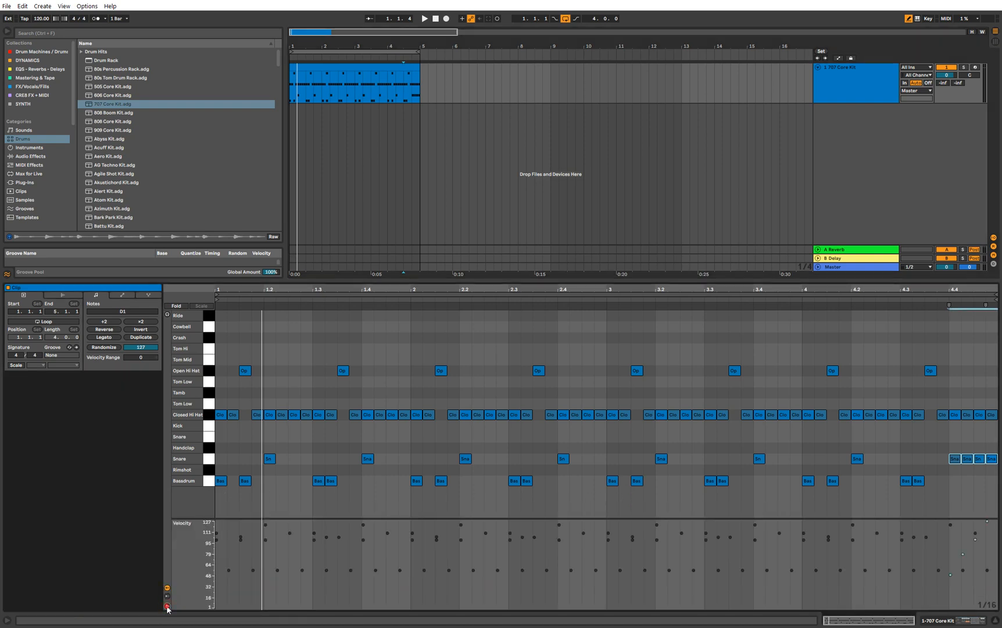
# - Rename the 707 Core Kit track to KICK and select its four-bar clip
pyautogui.click(821, 96)
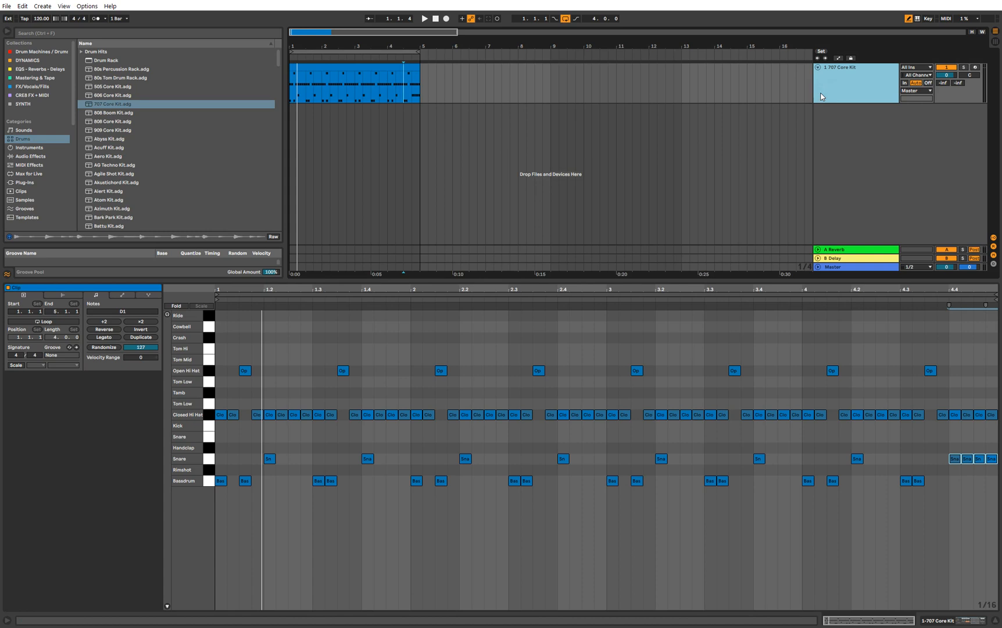
pyautogui.hotkey('ctrl', 'r')
pyautogui.write('K')
pyautogui.click(449, 89)
pyautogui.click(387, 69)
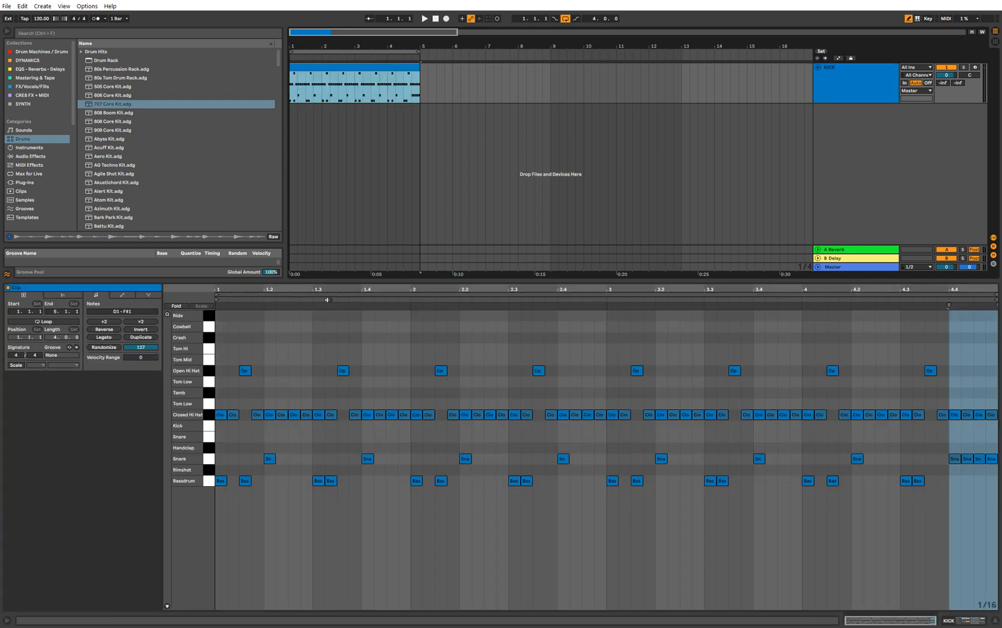
pyautogui.click(194, 478)
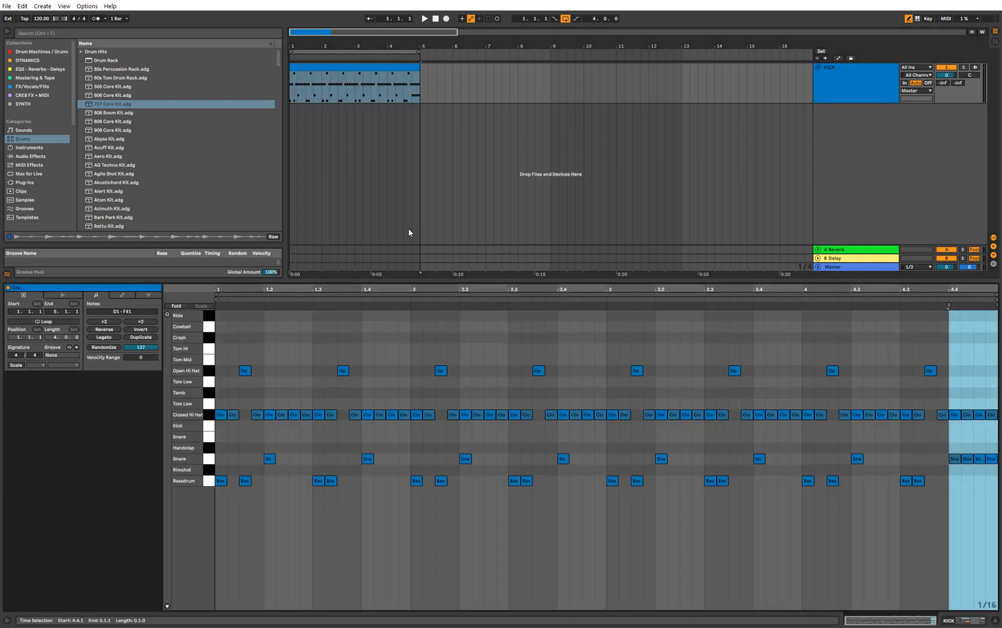
# - Duplicate the KICK track and name the copy SNARE
pyautogui.click(845, 91)
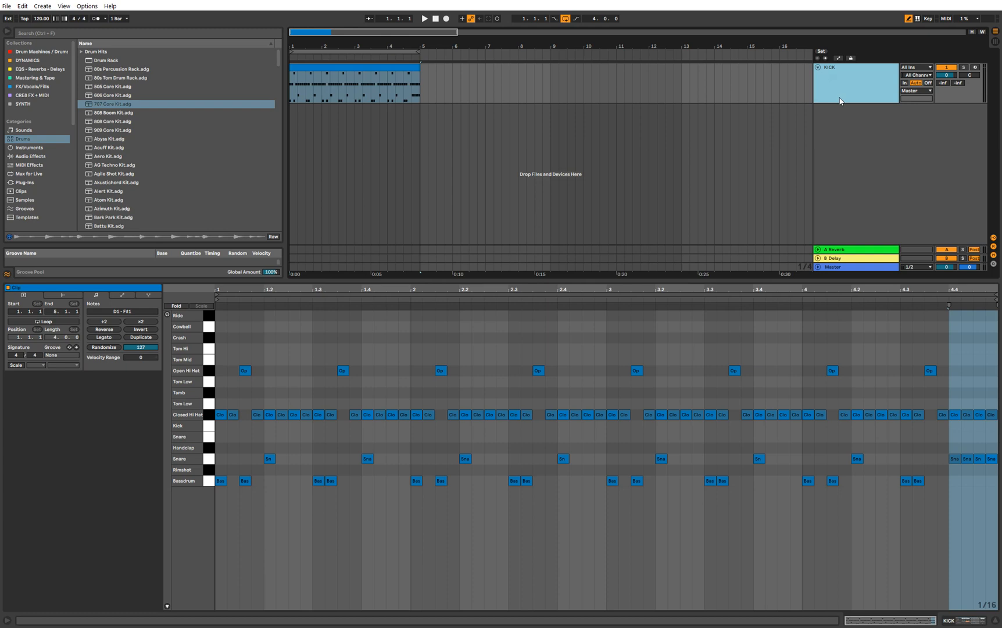
pyautogui.hotkey('ctrl', 'd')
pyautogui.write('SNARE')
pyautogui.press('Return')
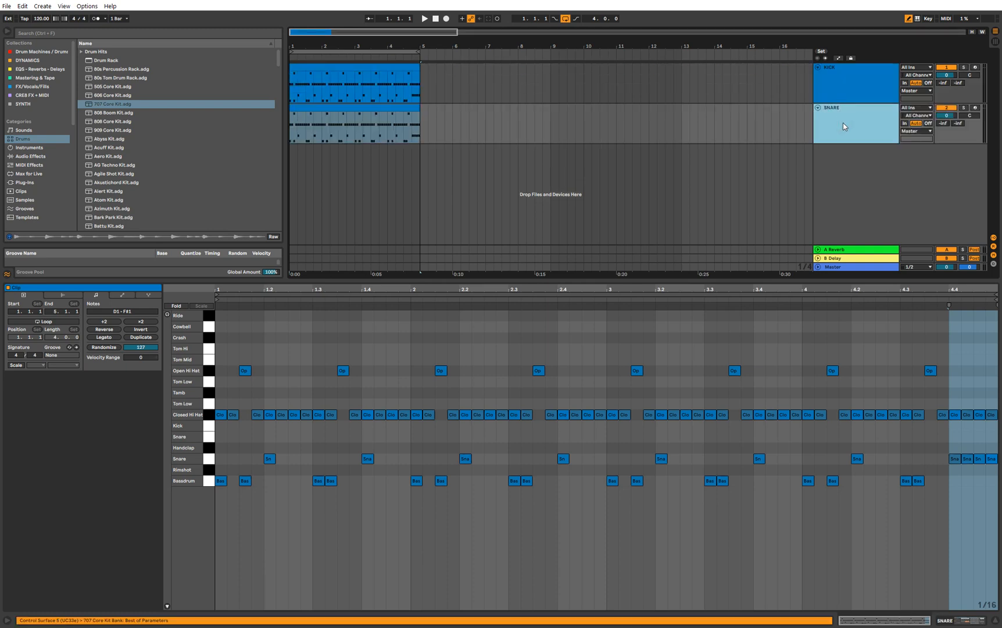
# - Duplicate the SNARE track and name the copy CLOSED HAT
pyautogui.hotkey('ctrl', 'd')
pyautogui.hotkey('ctrl', 'r')
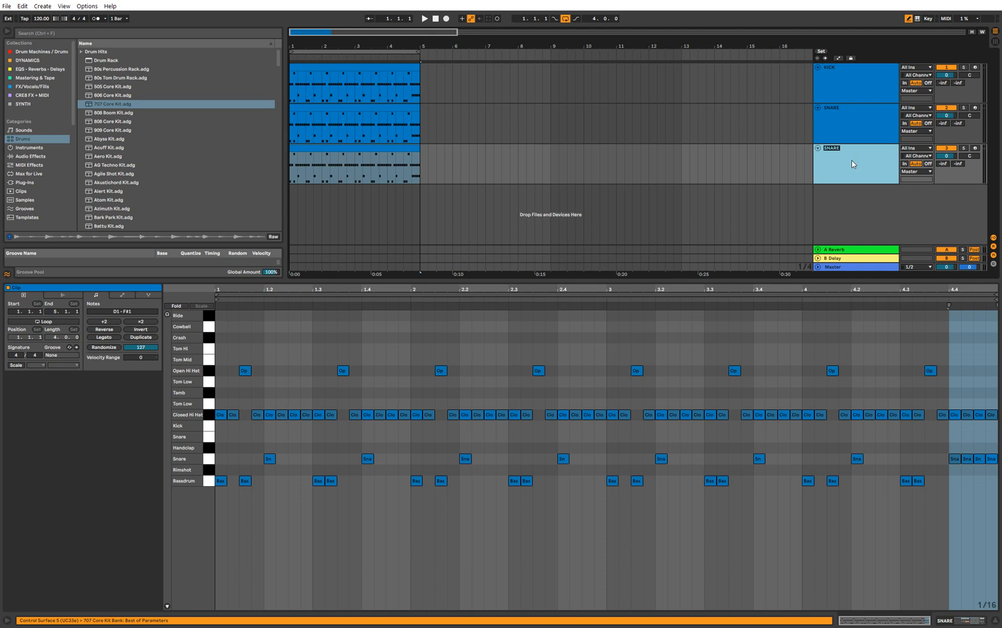
pyautogui.write('CLOSED HAT')
pyautogui.press('Return')
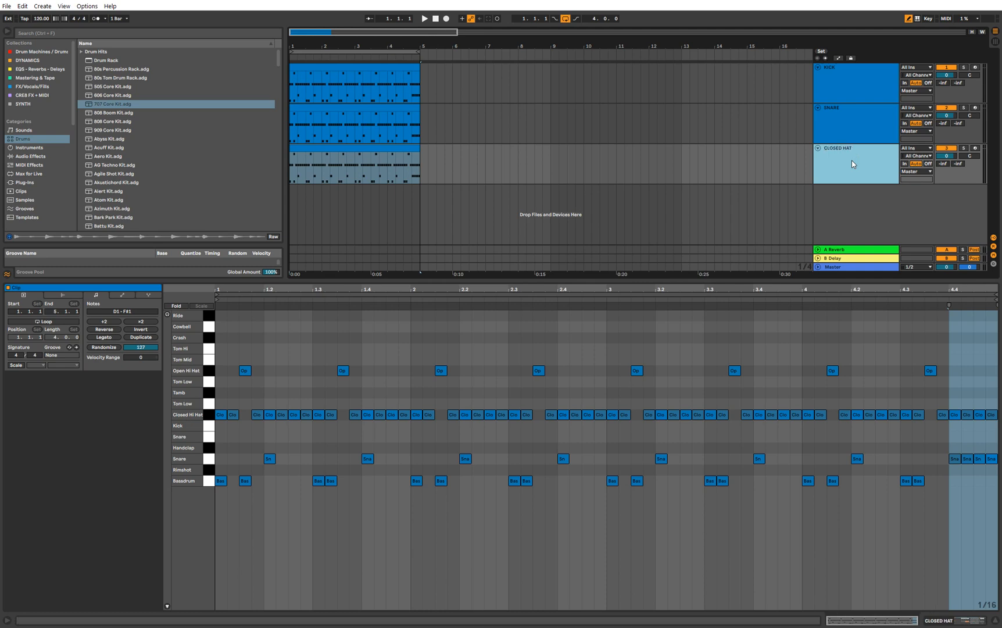
# - Duplicate the CLOSED HAT track and name the copy OPEN HAT
pyautogui.hotkey('ctrl', 'd')
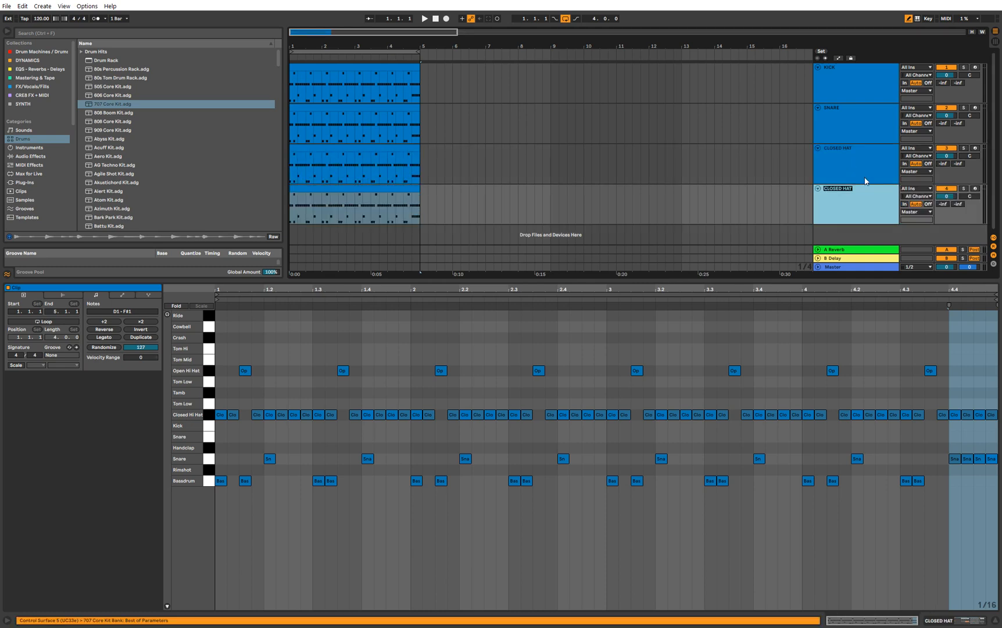
pyautogui.write('OPEN HAT')
pyautogui.press('Return')
# - Delete the Snare, Closed Hi Hat and Open Hi Hat notes from the KICK clip, keeping only the Bassdrum notes
pyautogui.click(365, 68)
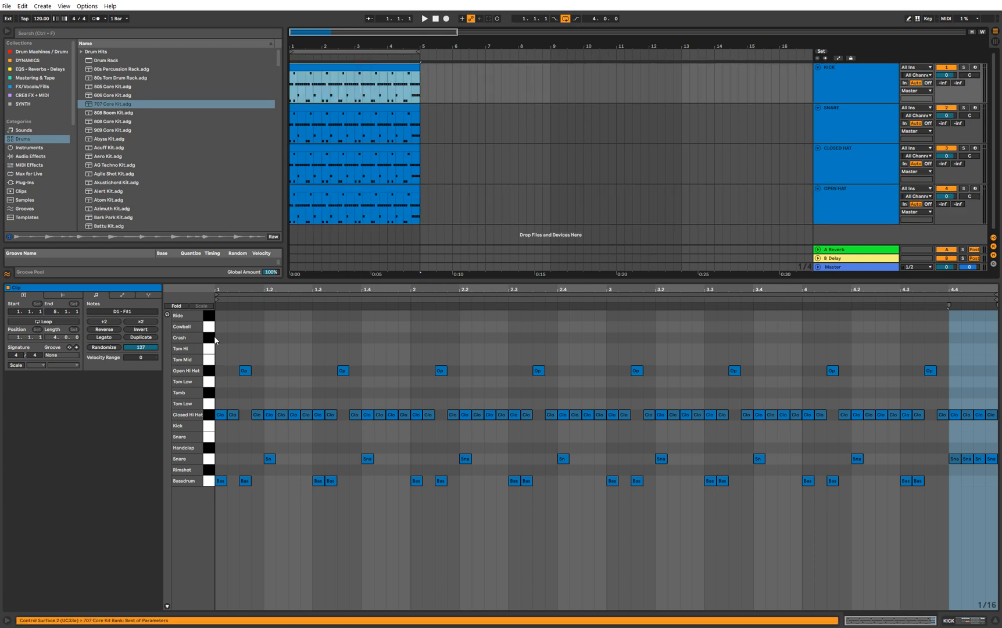
pyautogui.moveTo(209, 338); pyautogui.dragTo(204, 464)
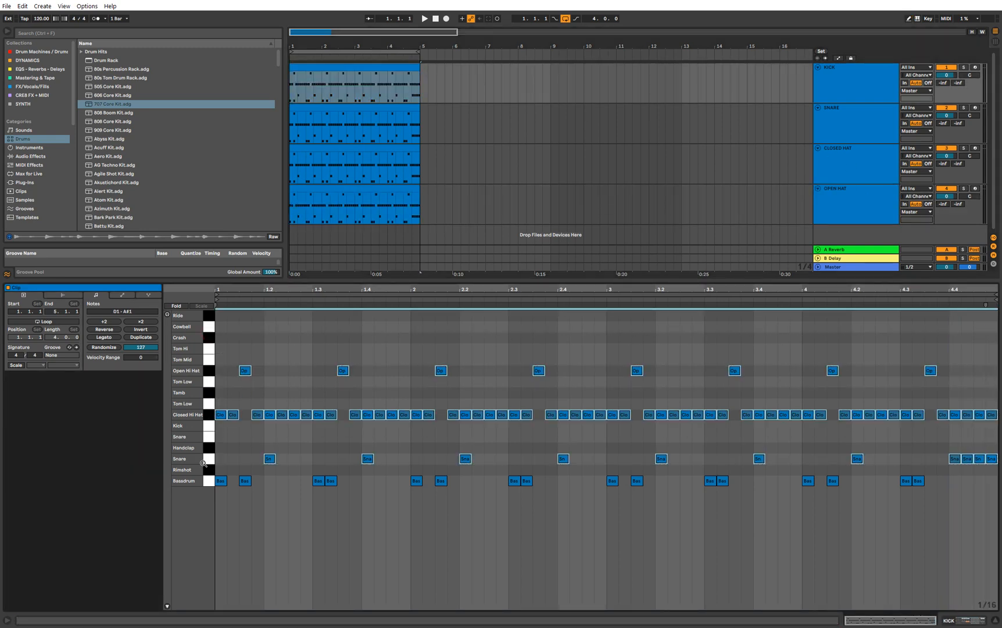
pyautogui.press('Delete')
pyautogui.click(830, 94)
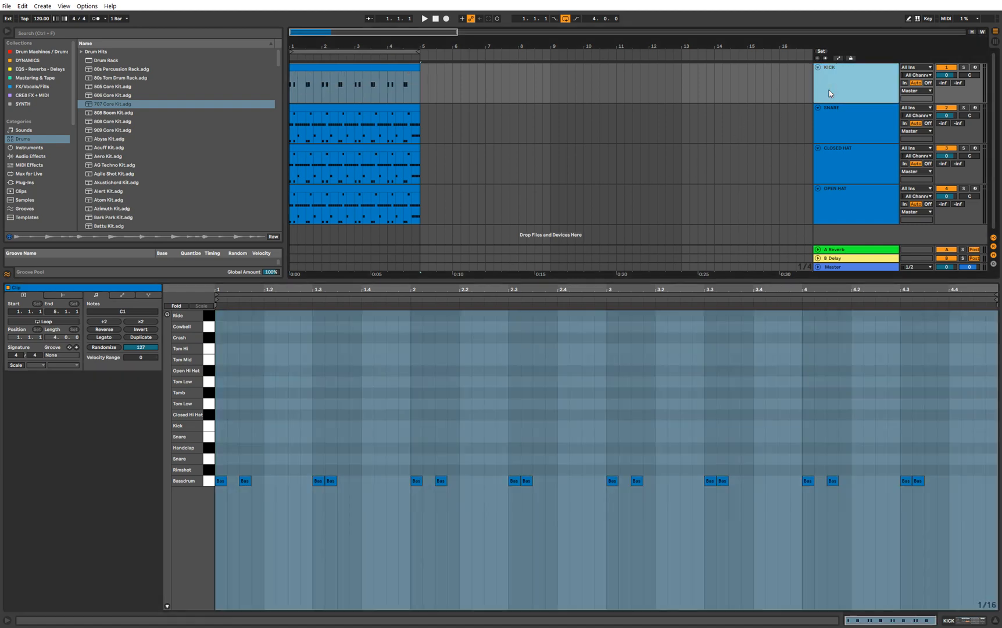
# - Delete the Bassdrum, Closed Hi Hat and Open Hi Hat notes from the SNARE clip, keeping only the Snare notes
pyautogui.click(346, 108)
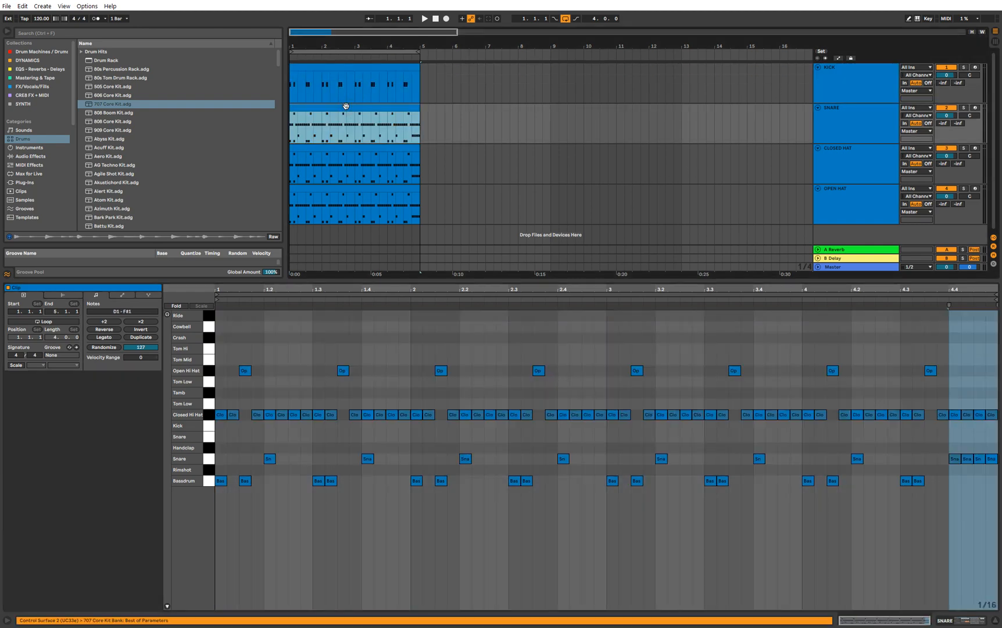
pyautogui.click(210, 482)
pyautogui.press('Delete')
pyautogui.moveTo(207, 416); pyautogui.dragTo(209, 370)
pyautogui.press('Delete')
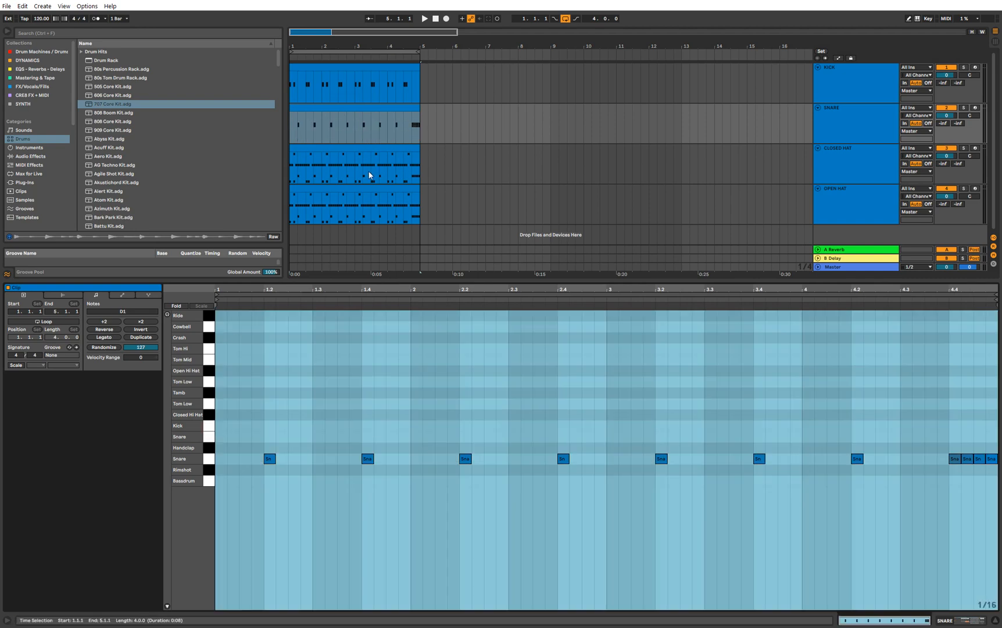
# - Delete the Bassdrum, Snare and Open Hi Hat notes from the CLOSED HAT clip, keeping only the Closed Hi Hat notes
pyautogui.click(370, 149)
pyautogui.moveTo(207, 426); pyautogui.dragTo(203, 496)
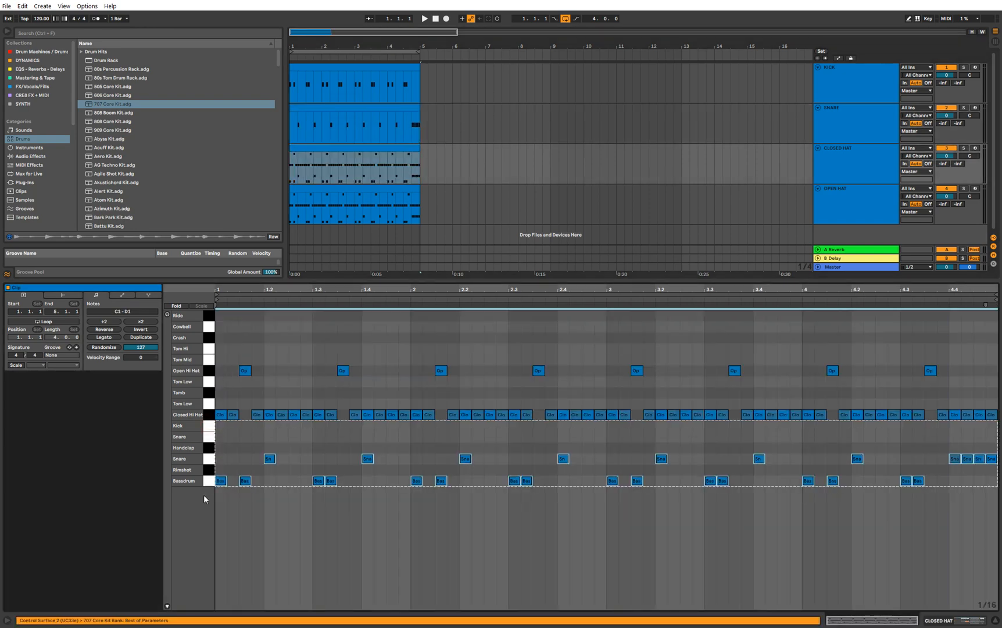
pyautogui.press('Delete')
pyautogui.click(208, 371)
pyautogui.press('Delete')
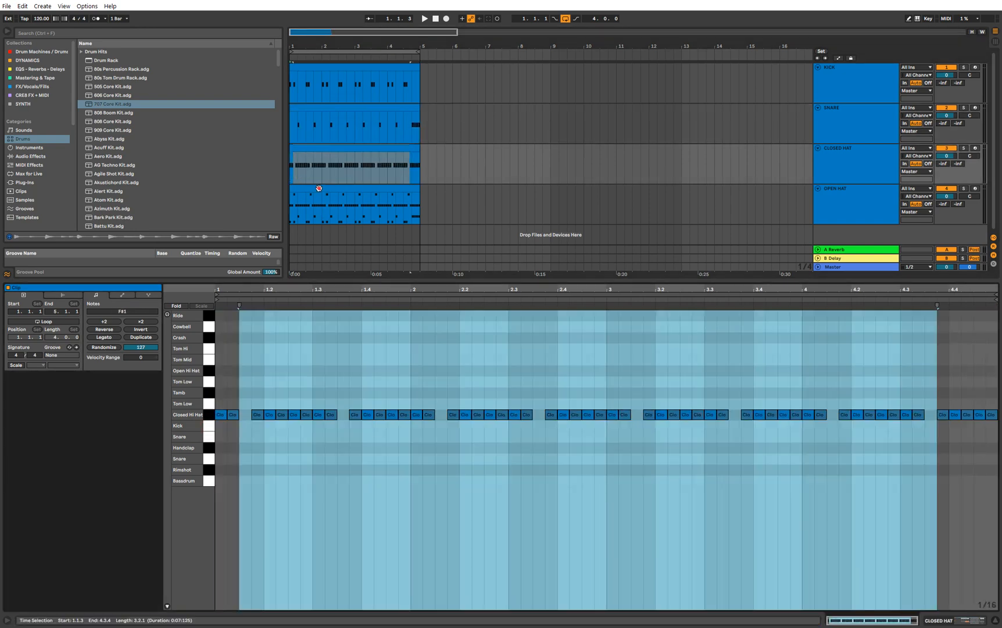
# - Delete the Closed Hi Hat, Snare and Bassdrum notes from the OPEN HAT clip, keeping only the Open Hi Hat notes
pyautogui.click(317, 189)
pyautogui.moveTo(211, 405); pyautogui.dragTo(210, 498)
pyautogui.press('Delete')
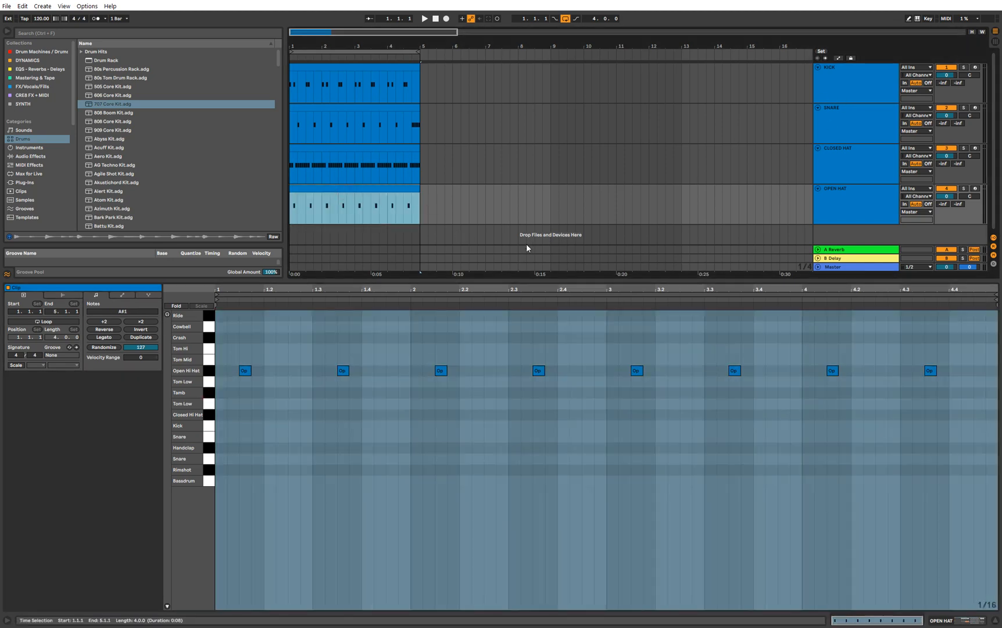
# - Enlarge the arrangement area and color the Reverb and Delay return tracks dark red
pyautogui.moveTo(525, 279); pyautogui.dragTo(525, 299)
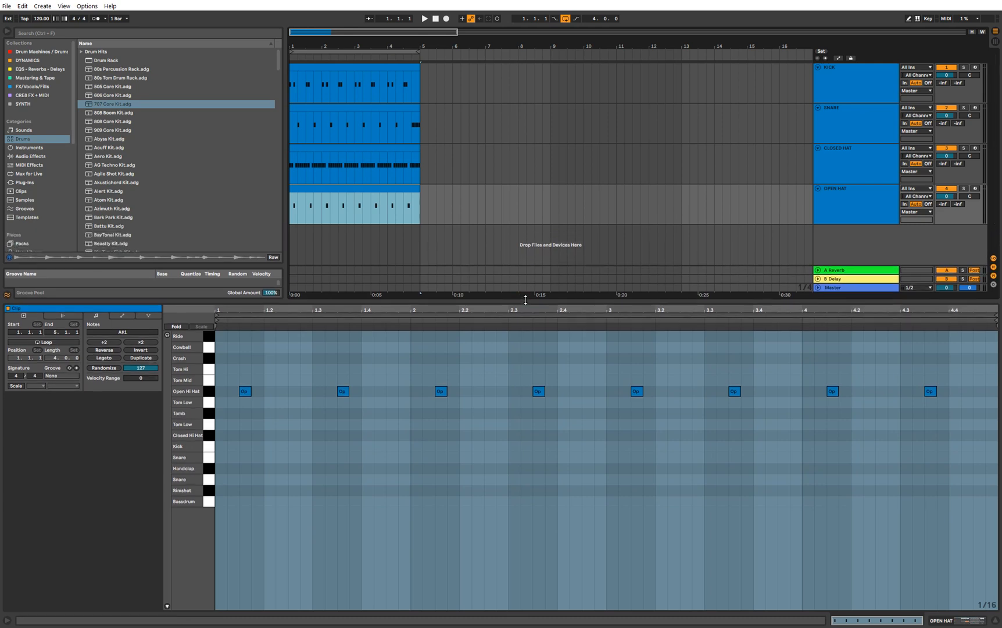
pyautogui.click(859, 271)
pyautogui.keyDown('shift'); pyautogui.click(860, 278); pyautogui.keyUp('shift')
pyautogui.rightClick(860, 274)
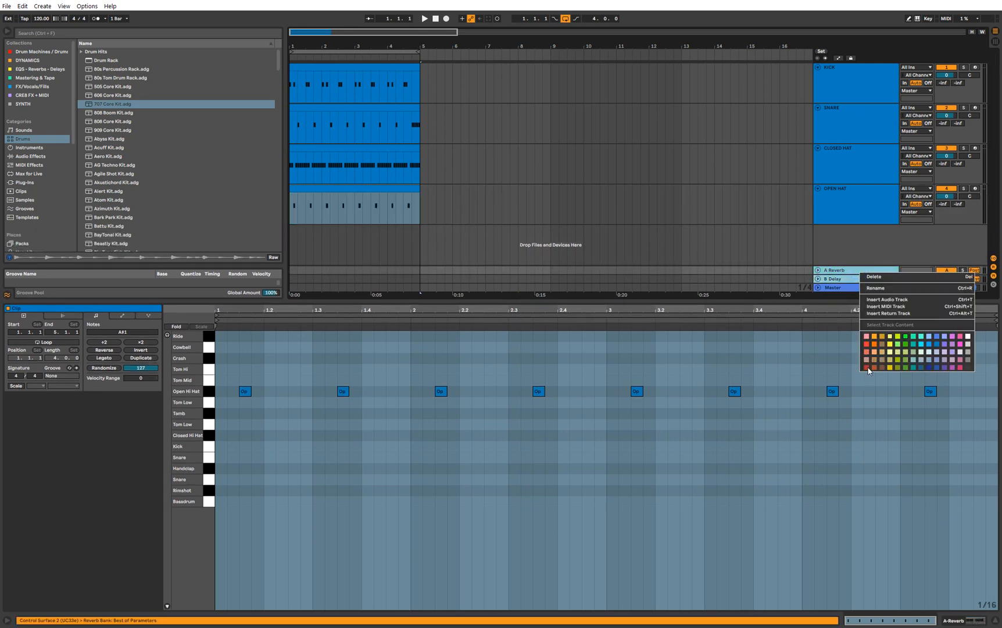
pyautogui.click(866, 367)
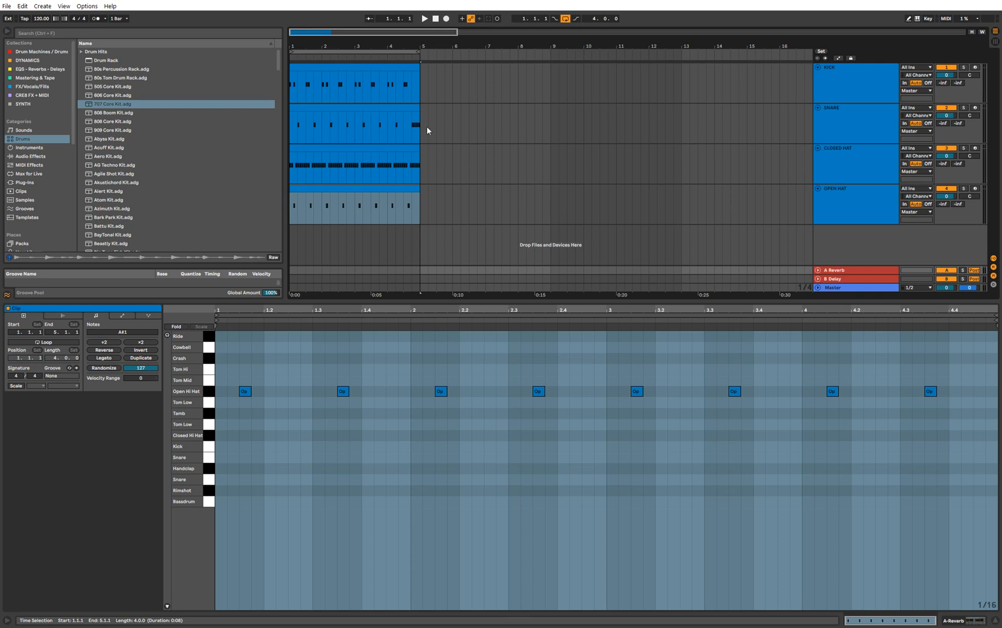
# - Play the four separated drum tracks from the start of the KICK clip
pyautogui.click(357, 70)
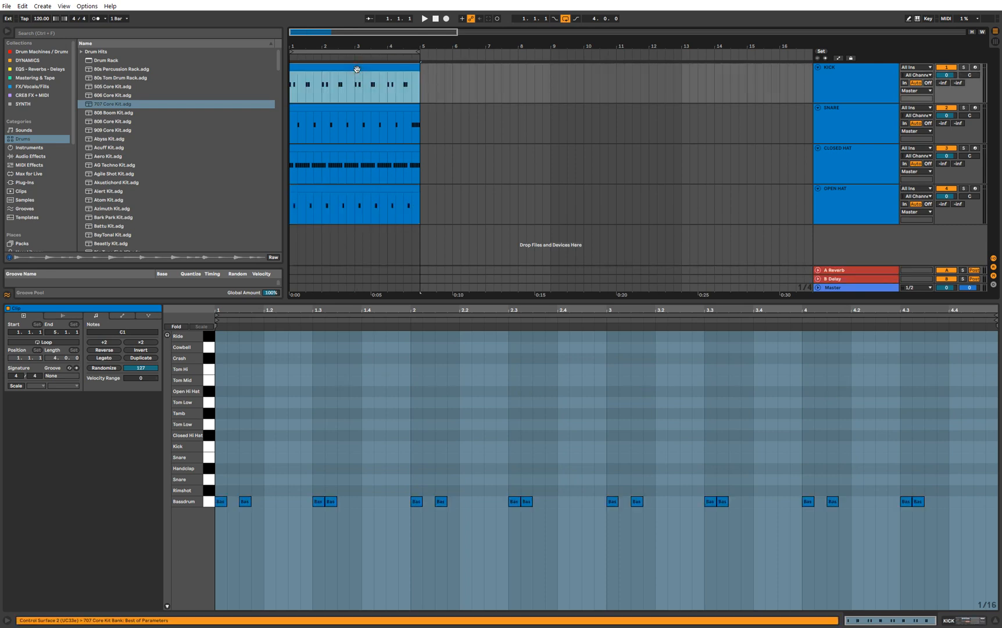
pyautogui.press('space')
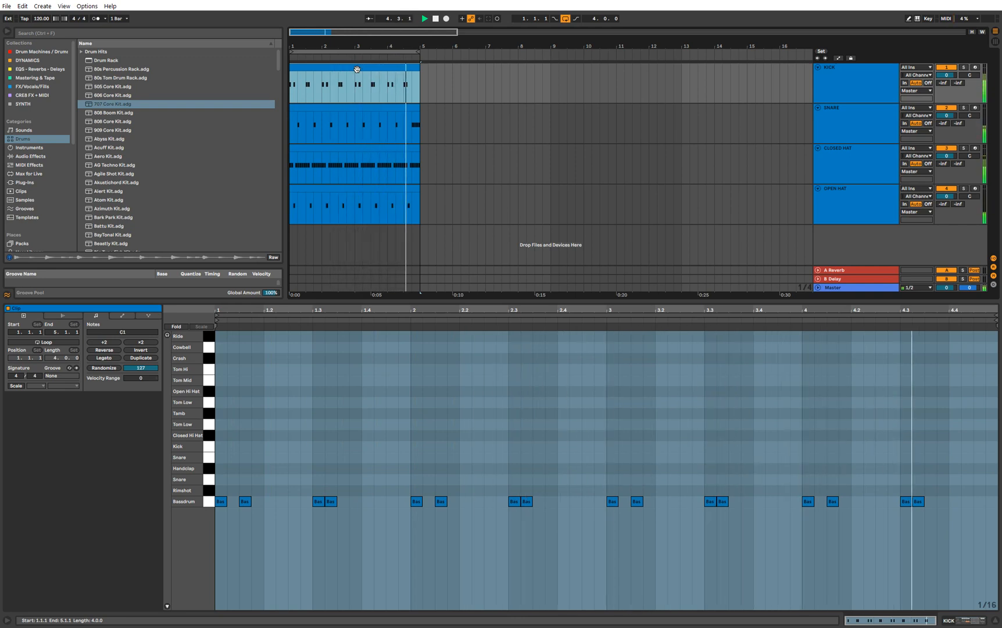
pyautogui.press('space')
# - View the notes of the SNARE and CLOSED HAT clips together, as well as those of CLOSED HAT and OPEN HAT
pyautogui.click(336, 163)
pyautogui.keyDown('shift'); pyautogui.click(336, 108); pyautogui.keyUp('shift')
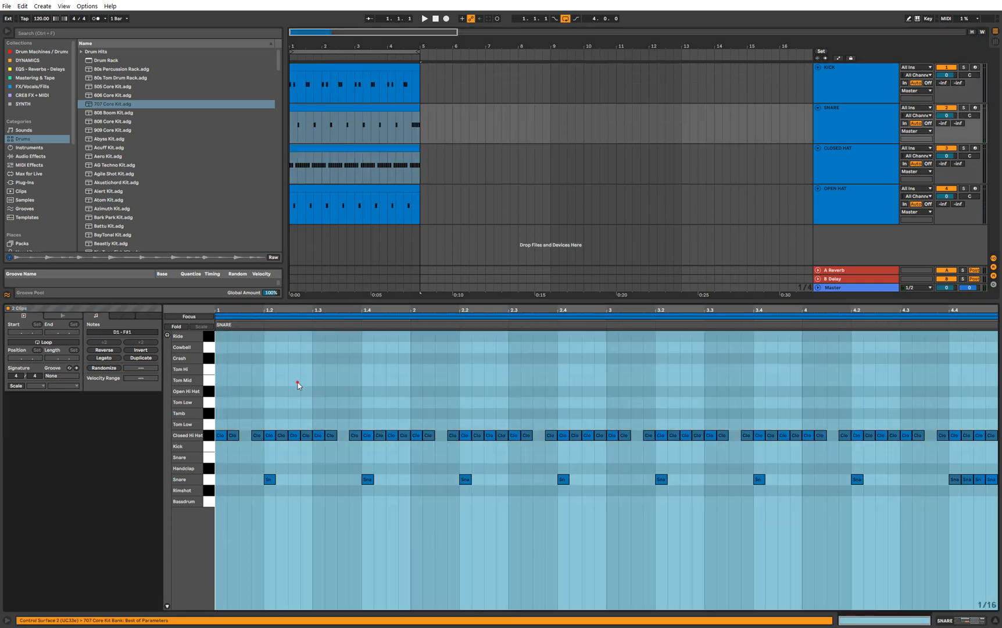
pyautogui.click(297, 383)
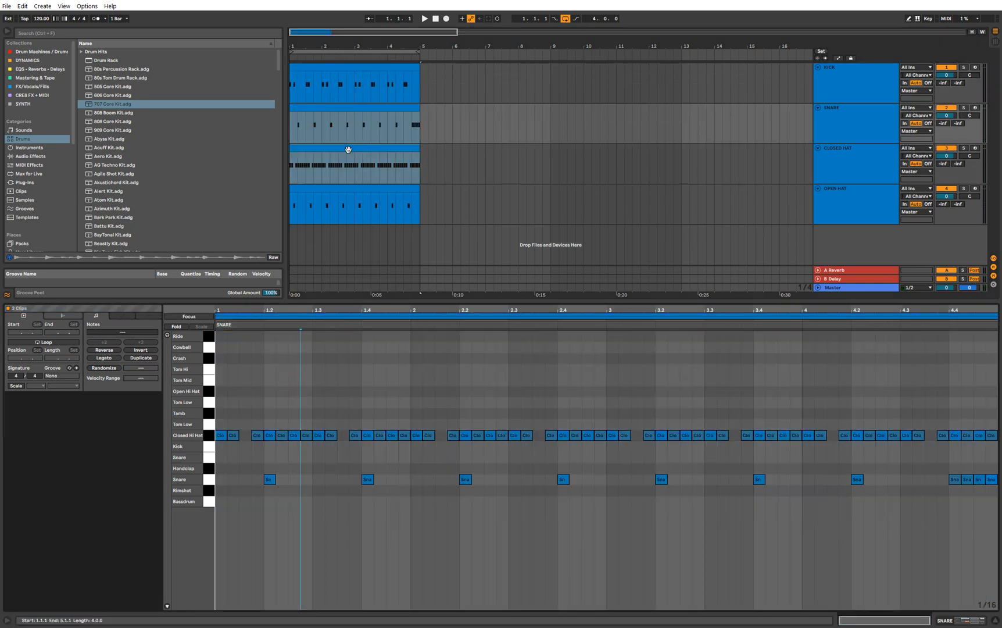
pyautogui.click(345, 105)
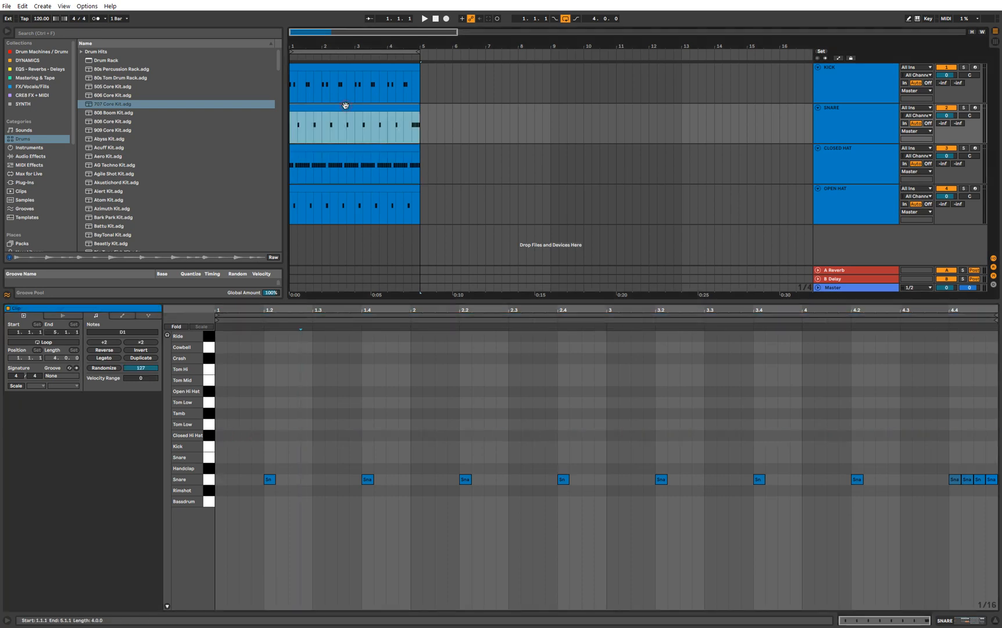
pyautogui.click(344, 151)
pyautogui.keyDown('shift'); pyautogui.click(341, 188); pyautogui.keyUp('shift')
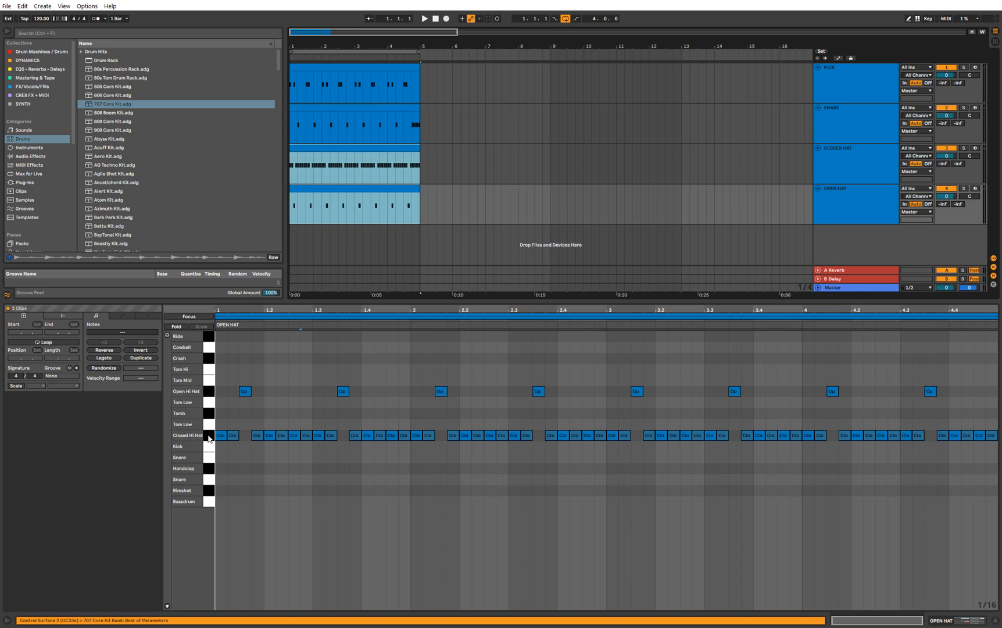
# - Examine the 707 Core Kit racks and the clips of the CLOSED HAT and OPEN HAT tracks
pyautogui.click(832, 203)
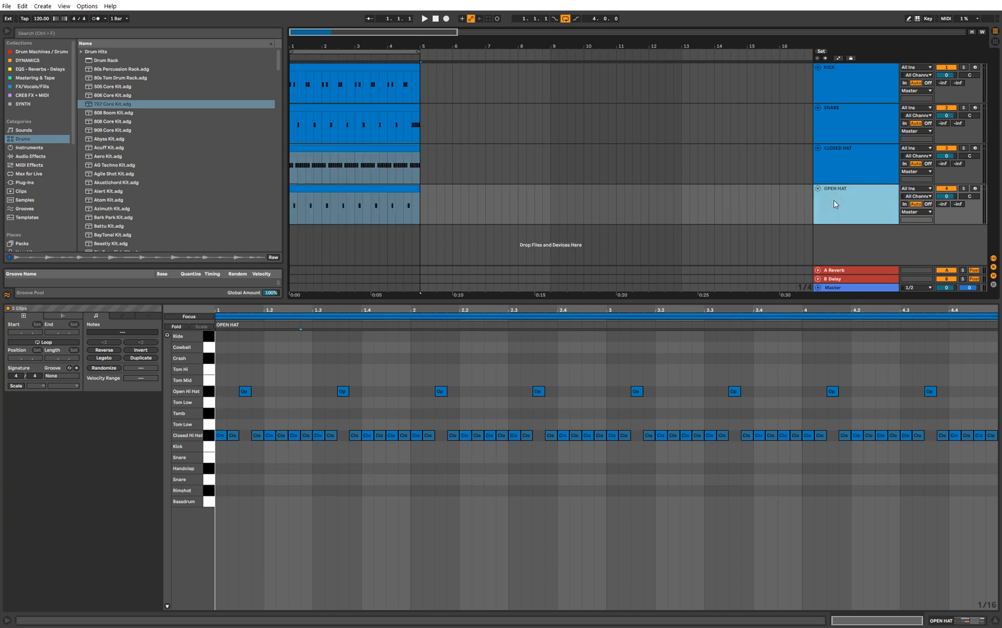
pyautogui.click(841, 168)
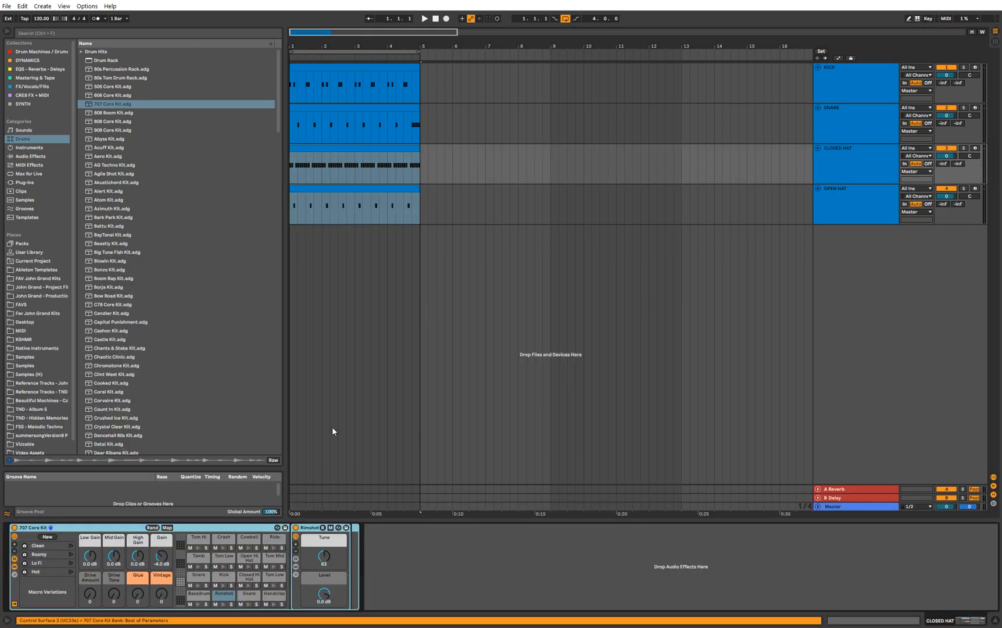
pyautogui.click(340, 180)
pyautogui.click(340, 184)
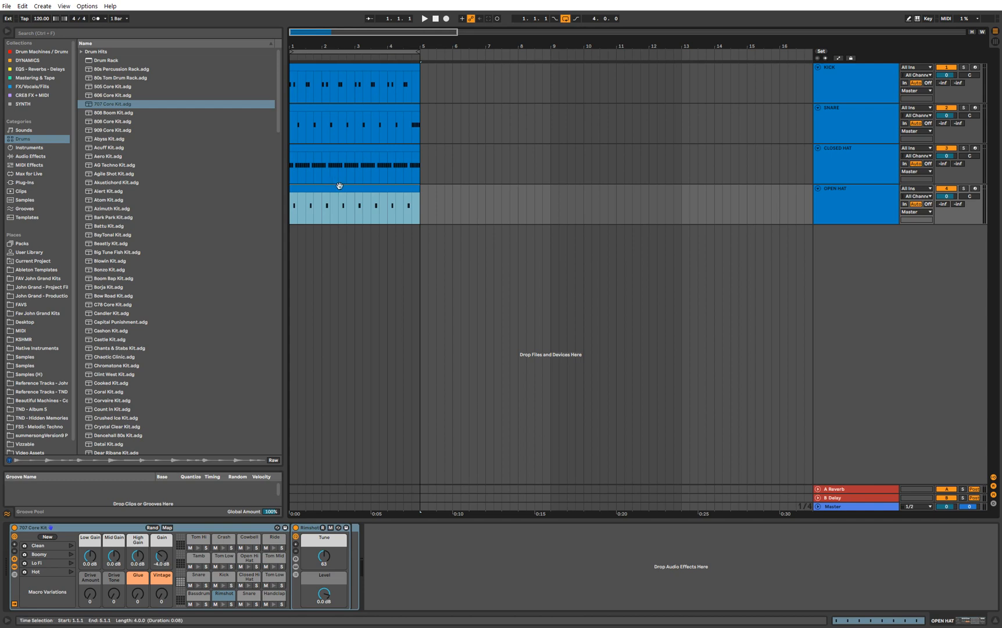
pyautogui.doubleClick(351, 150)
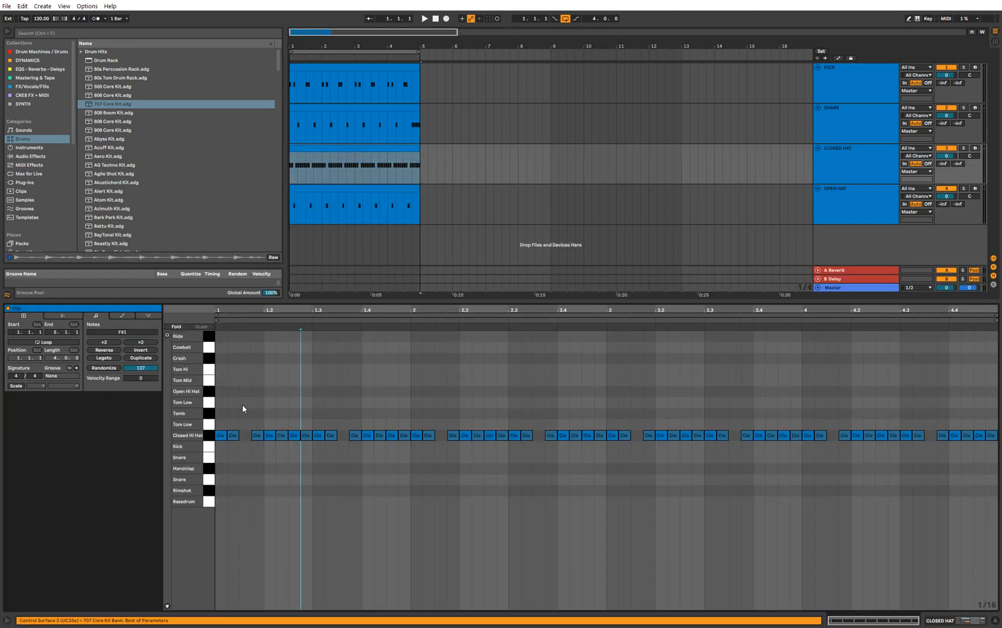
pyautogui.hotkey('shift', 'Tab')
# - Copy all Open Hi Hat notes from the OPEN HAT clip into the CLOSED HAT clip, starting at 1.1.3
pyautogui.click(322, 187)
pyautogui.doubleClick(323, 187)
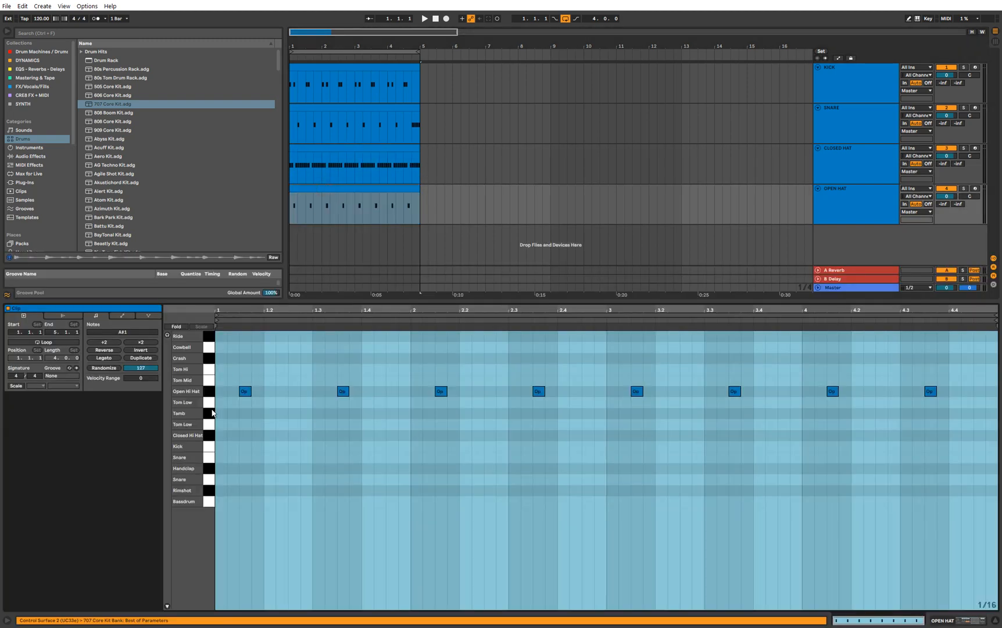
pyautogui.click(210, 394)
pyautogui.keyDown('shift'); pyautogui.click(318, 158); pyautogui.keyUp('shift')
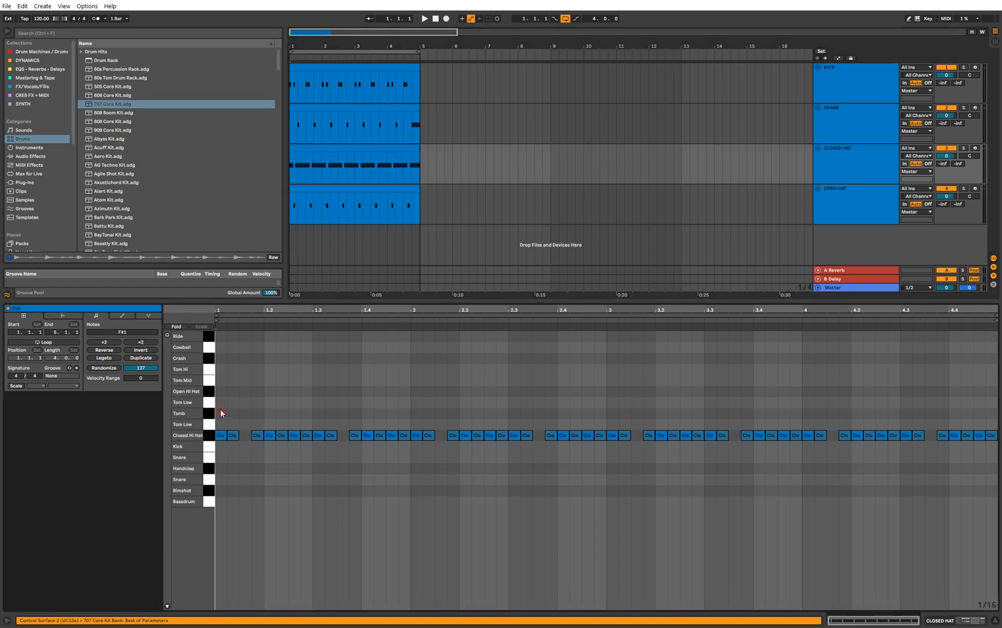
pyautogui.press('Right')
pyautogui.press('Right')
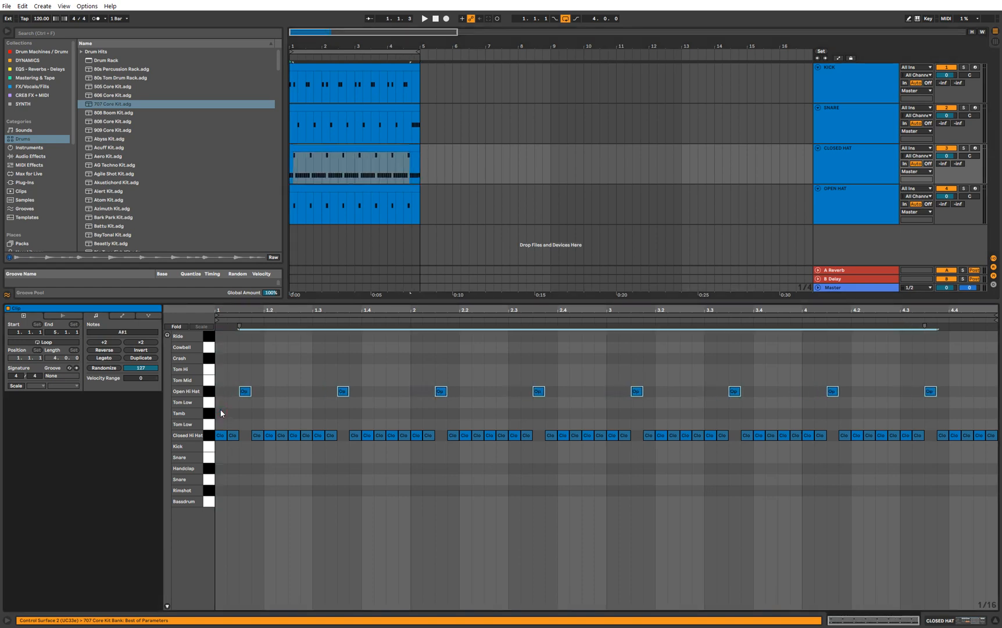
# - Deactivate the OPEN HAT track and play the pattern with both hi-hats on the CLOSED HAT track
pyautogui.click(945, 189)
pyautogui.press('space')
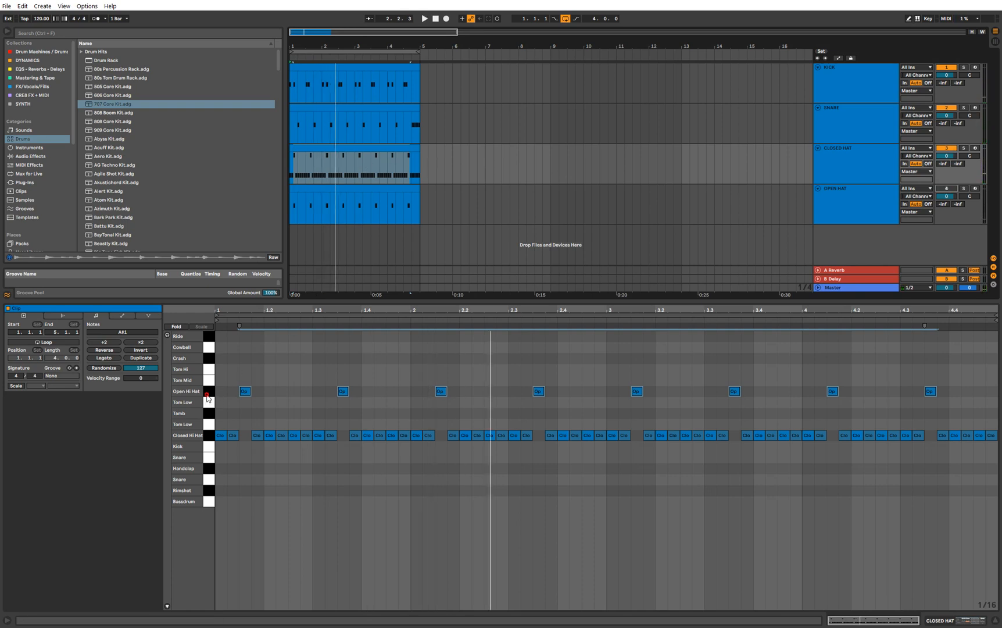
# - Deactivate the copied Open Hi Hat notes in the CLOSED HAT clip and play the pattern with the OPEN HAT track reactivated
pyautogui.press('0')
pyautogui.click(944, 188)
pyautogui.press('space')
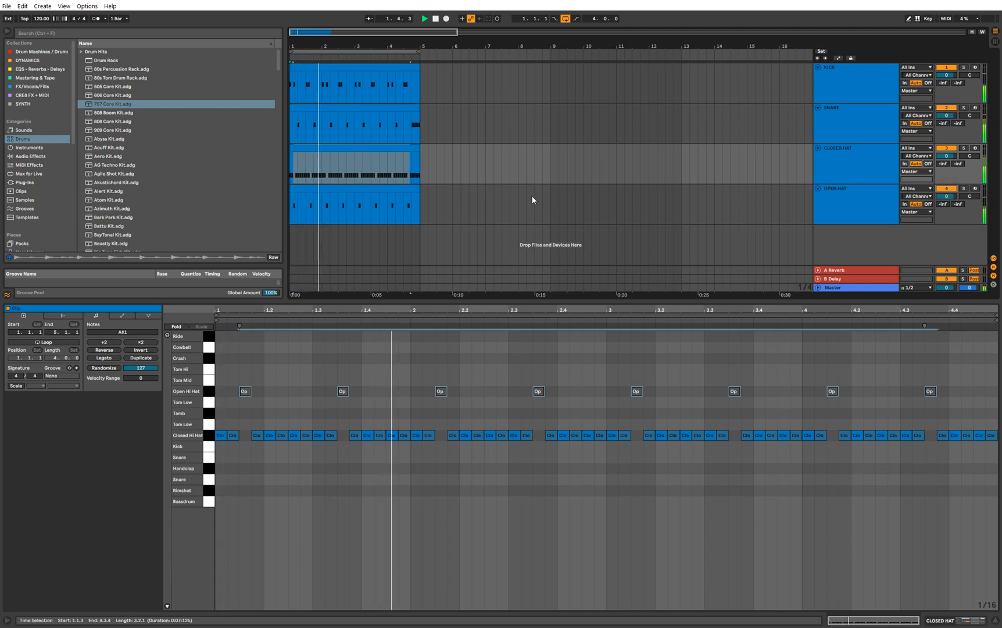
# - Show the Open Hi Hat 707 sample device inside the 707 Core Kit on the OPEN HAT track
pyautogui.click(322, 218)
pyautogui.click(325, 189)
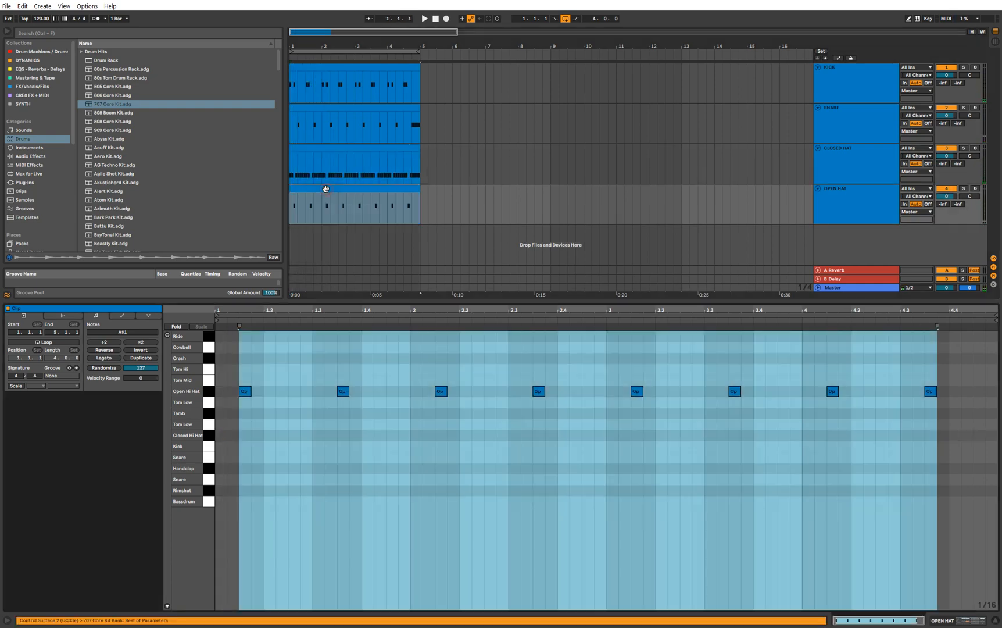
pyautogui.click(543, 189)
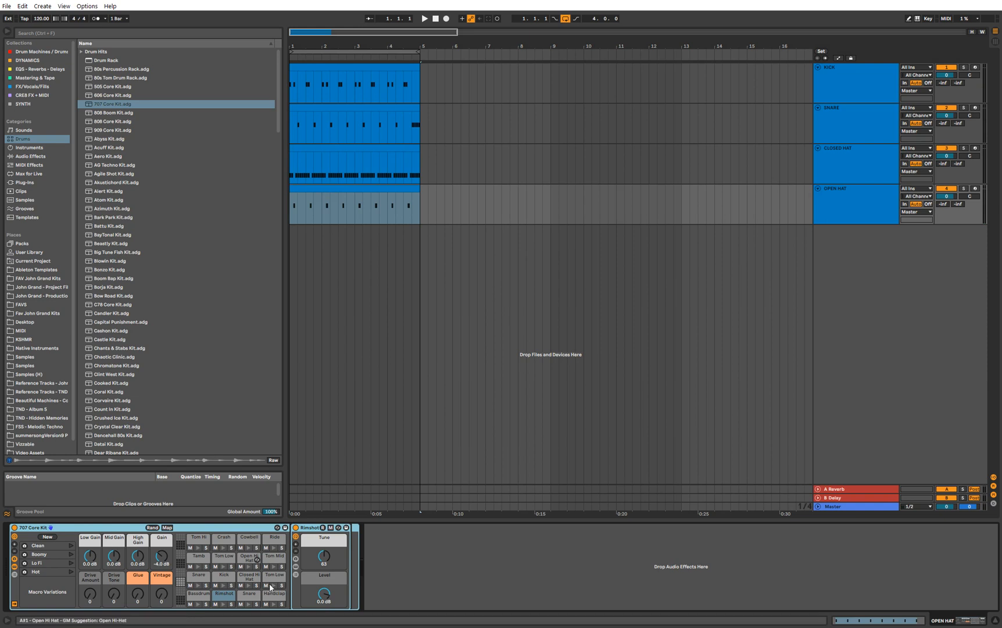
pyautogui.click(244, 558)
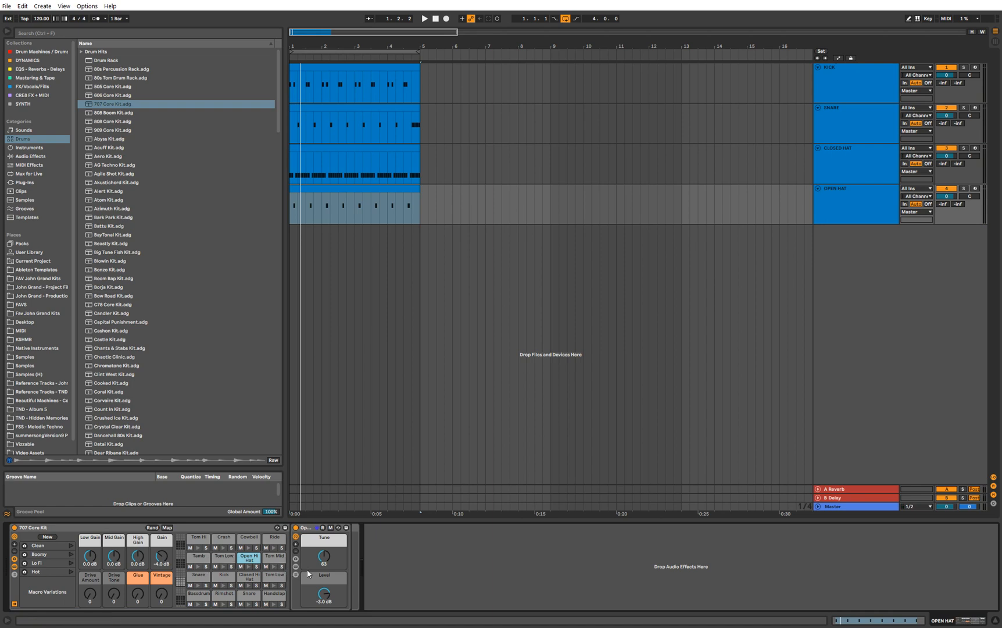
pyautogui.click(296, 568)
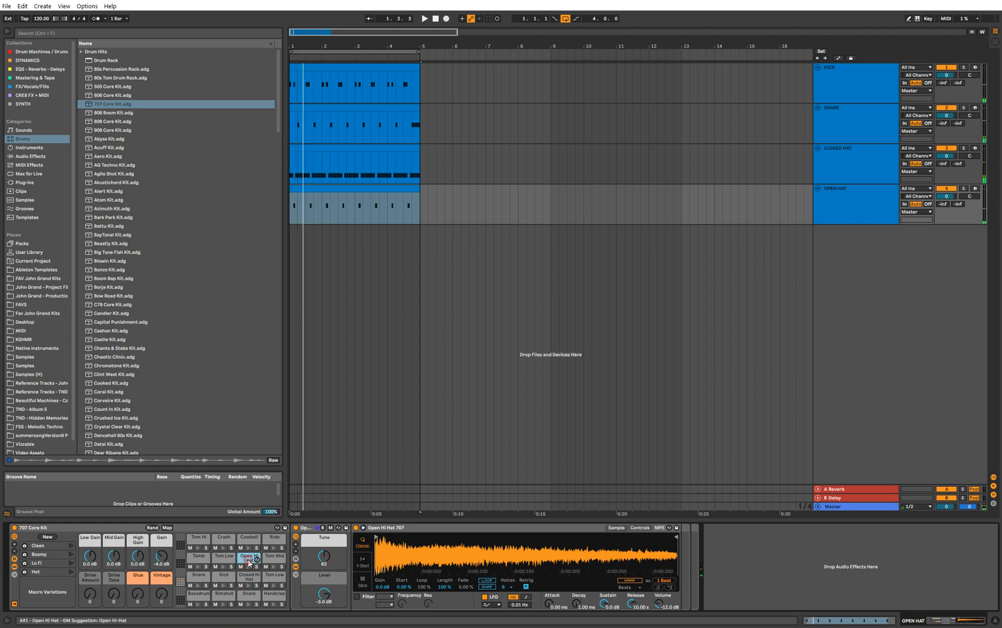
pyautogui.click(249, 562)
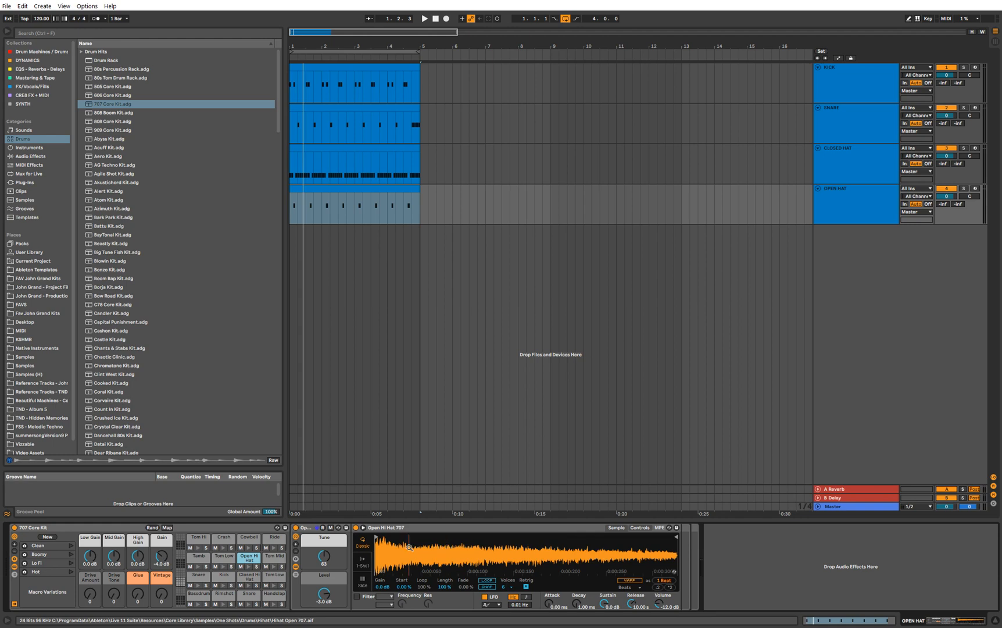
# - Play the four-bar pattern and try moving the end marker of the Open Hi Hat 707 sample
pyautogui.click(300, 188)
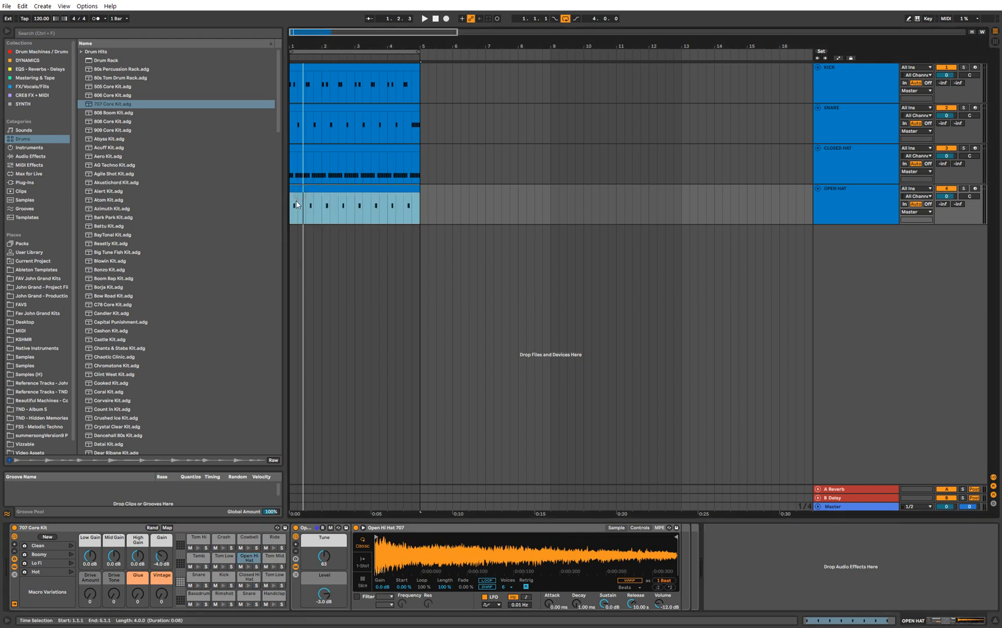
pyautogui.press('z')
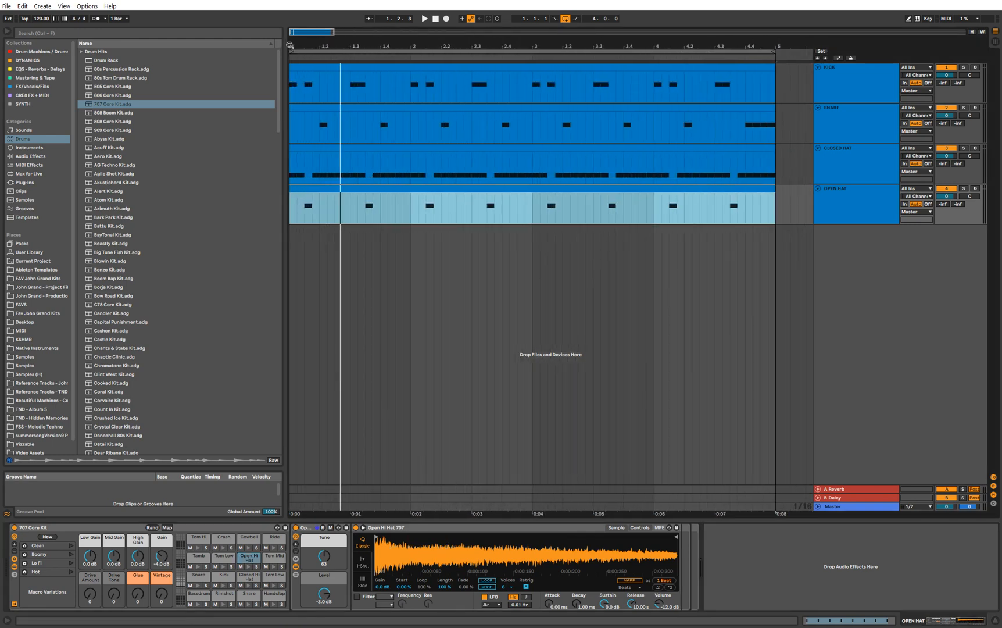
pyautogui.press('space')
pyautogui.press('space')
pyautogui.press('space')
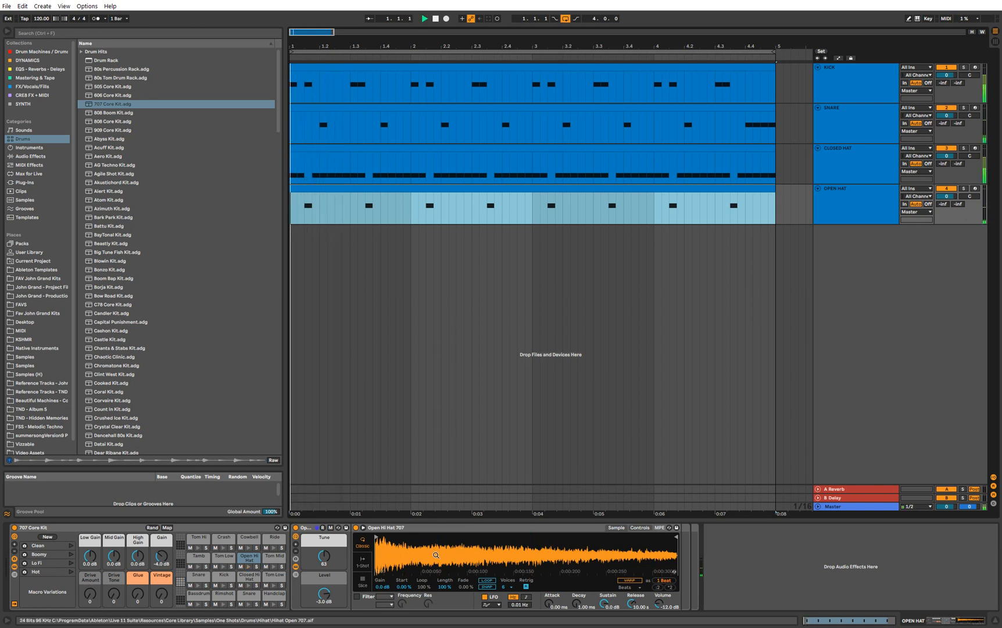
pyautogui.press('space')
pyautogui.click(674, 538)
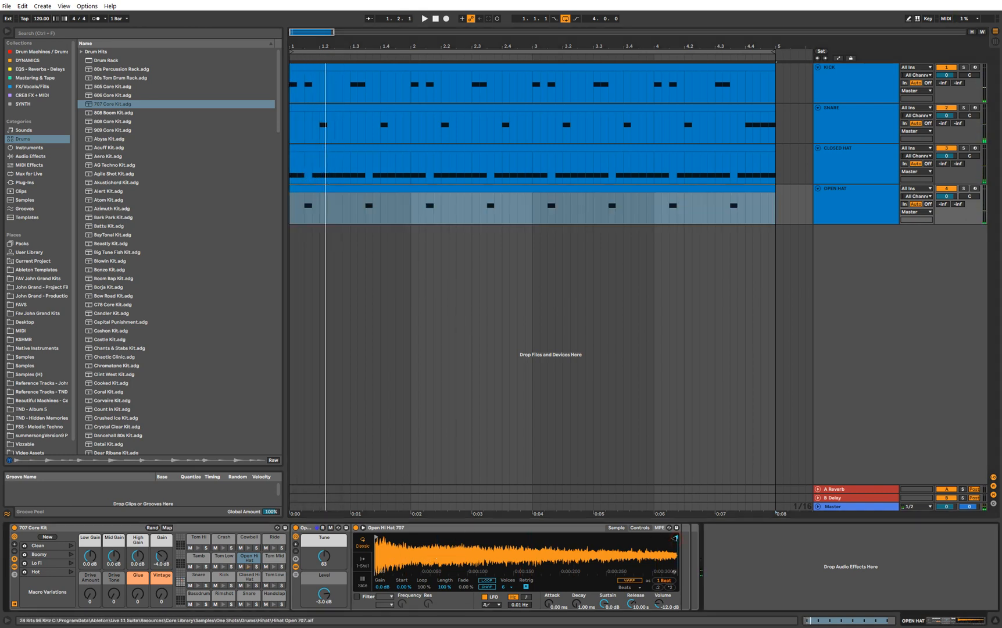
pyautogui.moveTo(666, 539)
pyautogui.mouseDown()
pyautogui.moveTo(613, 540)
pyautogui.moveTo(674, 540)
pyautogui.mouseUp()
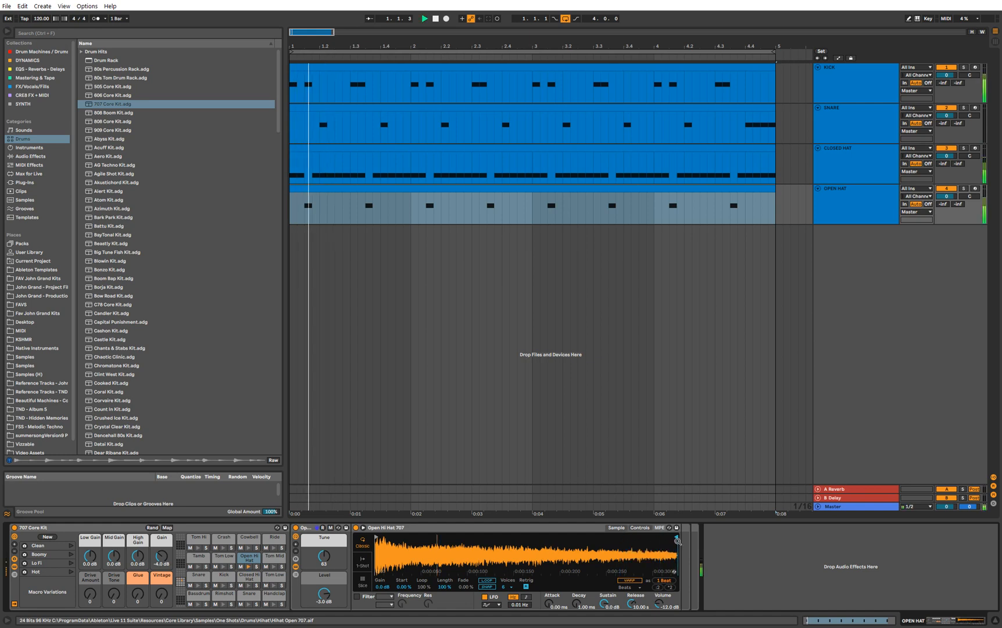
# - Solo the OPEN HAT track, then shorten the Open Hi Hat 707 sample in 1-Shot mode to roughly three quarters of its waveform
pyautogui.click(963, 188)
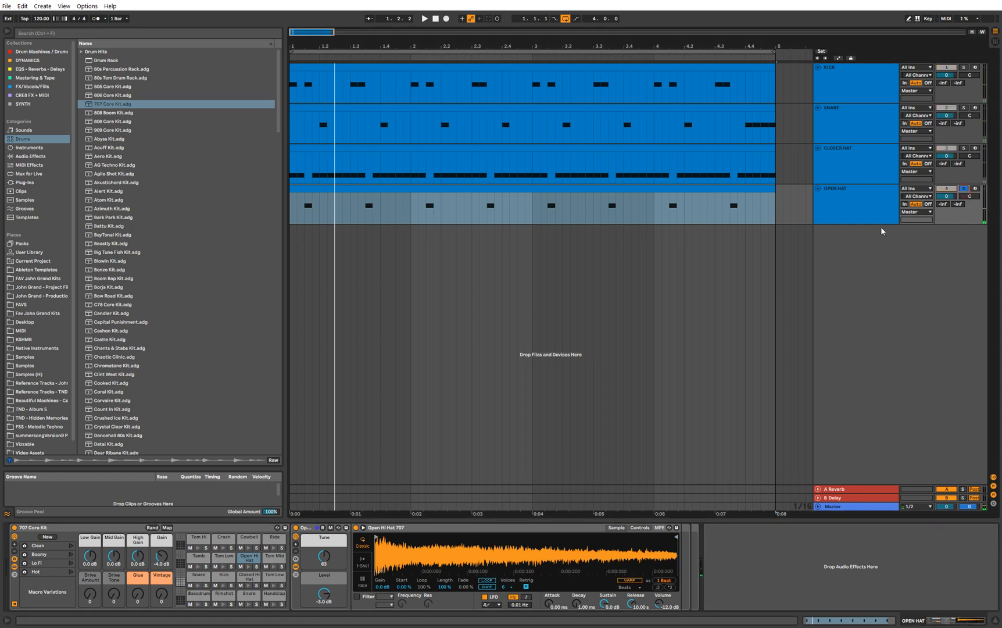
pyautogui.click(363, 562)
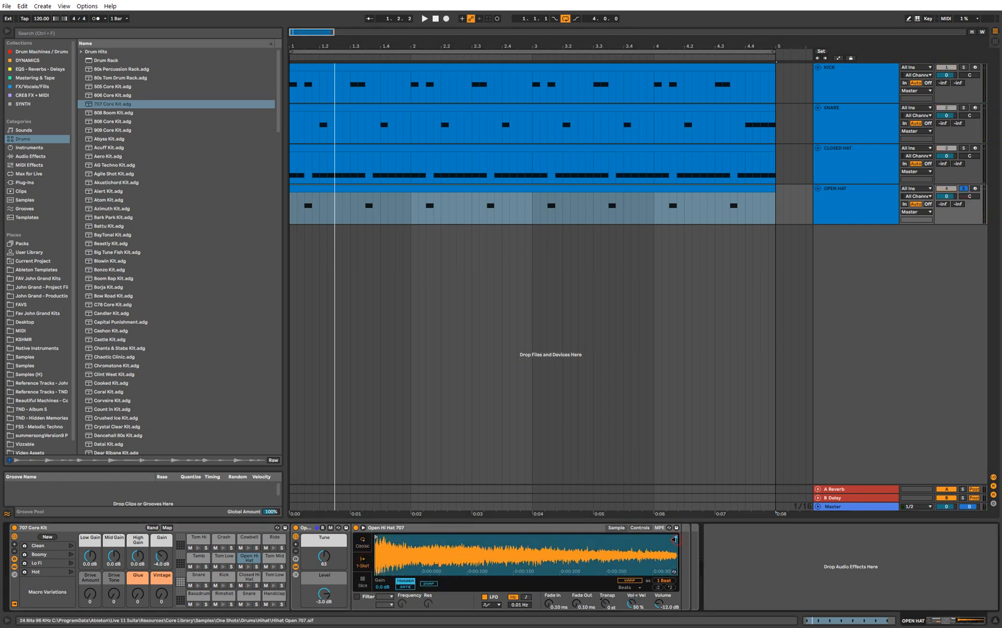
pyautogui.moveTo(674, 539); pyautogui.dragTo(592, 542)
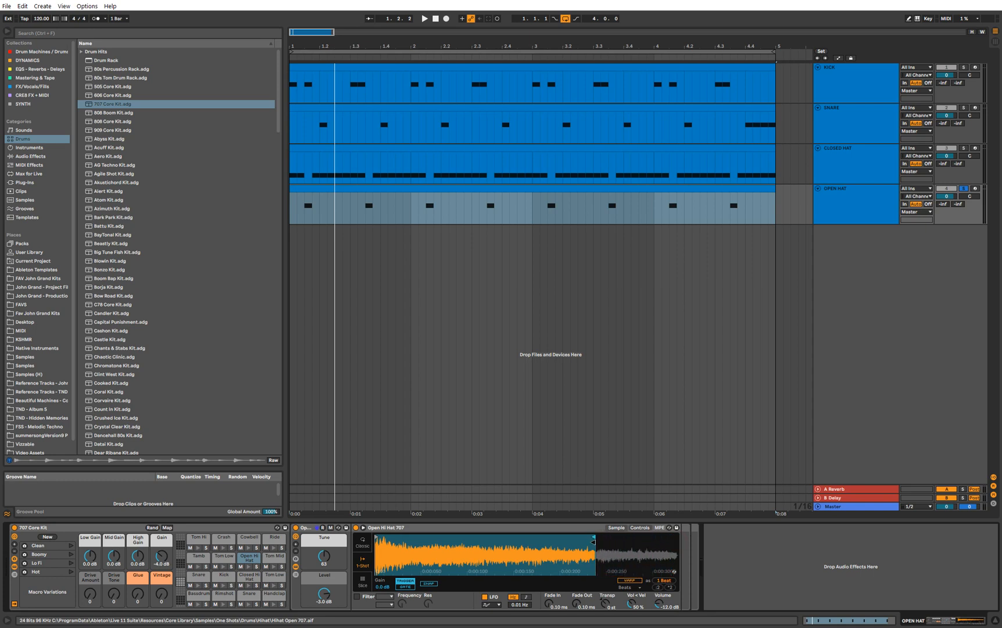
pyautogui.moveTo(592, 542); pyautogui.dragTo(590, 542)
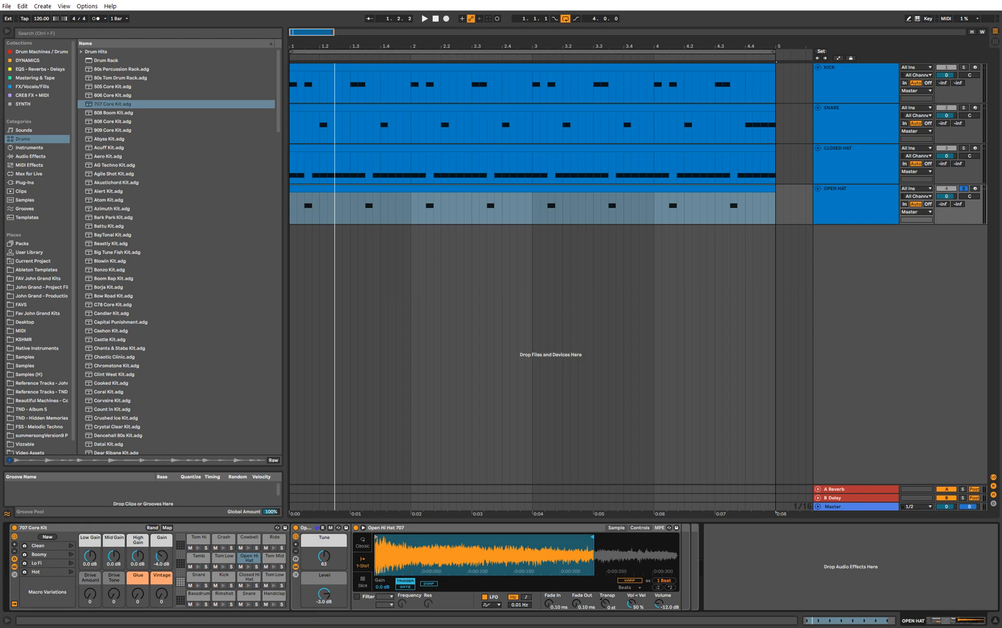
# - During playback, set the Open Hi Hat 707 sample's Fade Out to 97.3 ms and shorten its end to just over half the waveform
pyautogui.press('space')
pyautogui.moveTo(576, 604)
pyautogui.mouseDown()
pyautogui.moveTo(576, 581)
pyautogui.moveTo(576, 593)
pyautogui.mouseUp()
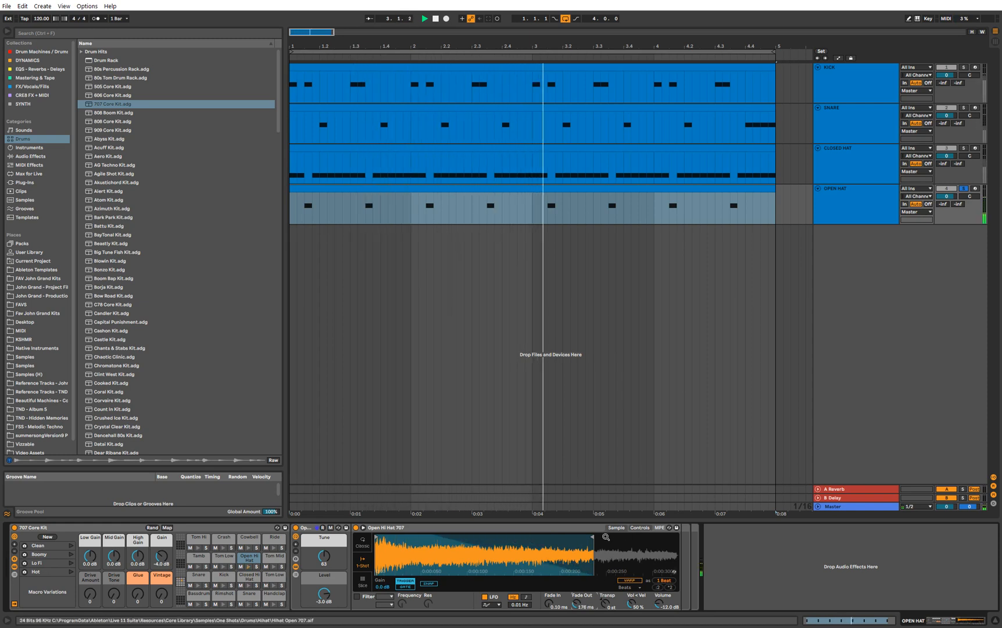
pyautogui.moveTo(593, 538)
pyautogui.mouseDown()
pyautogui.moveTo(568, 540)
pyautogui.moveTo(699, 543)
pyautogui.moveTo(560, 536)
pyautogui.mouseUp()
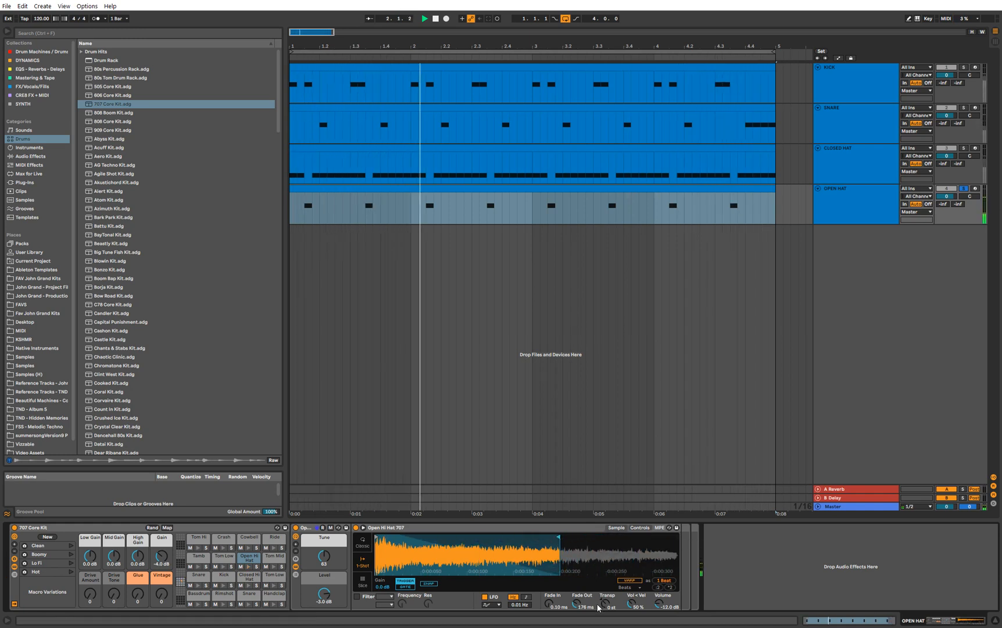
pyautogui.moveTo(586, 605); pyautogui.dragTo(587, 608)
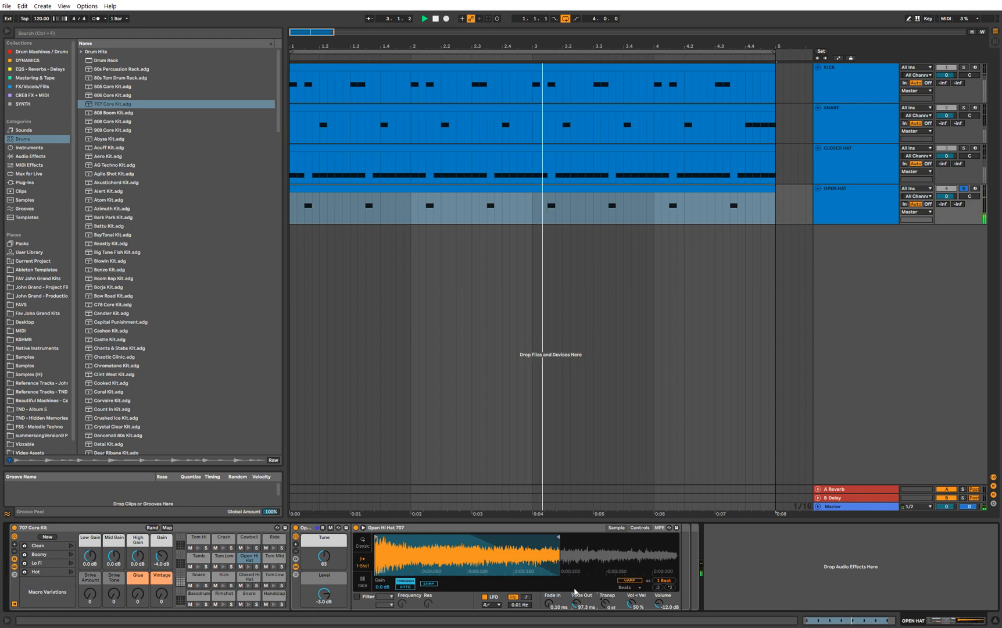
pyautogui.moveTo(559, 537); pyautogui.dragTo(543, 538)
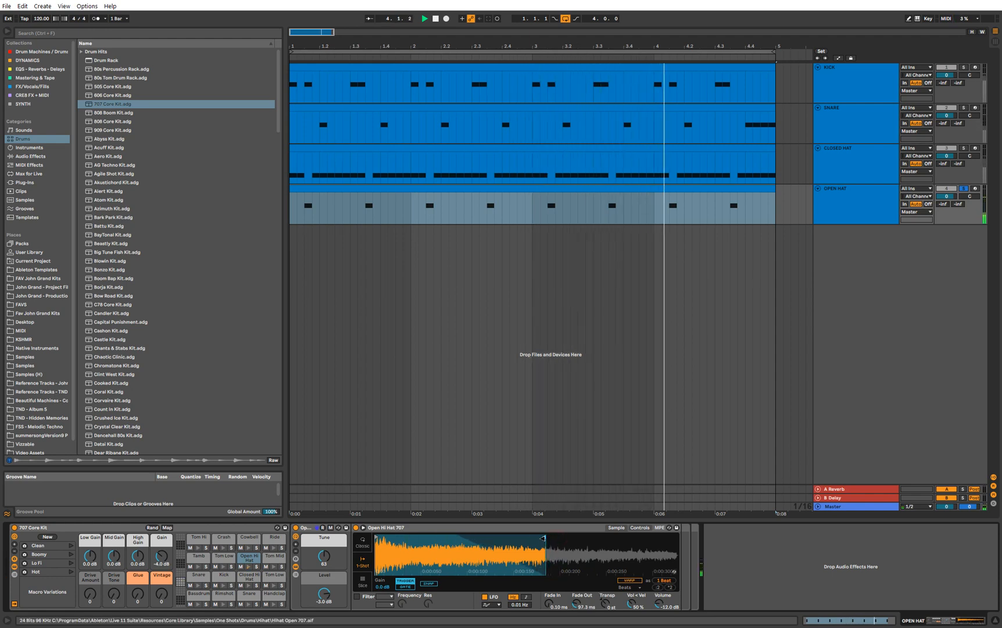
# - Unsolo the OPEN HAT track and extend the Open Hi Hat 707 sample's end to nearly three quarters while the full pattern plays
pyautogui.click(963, 188)
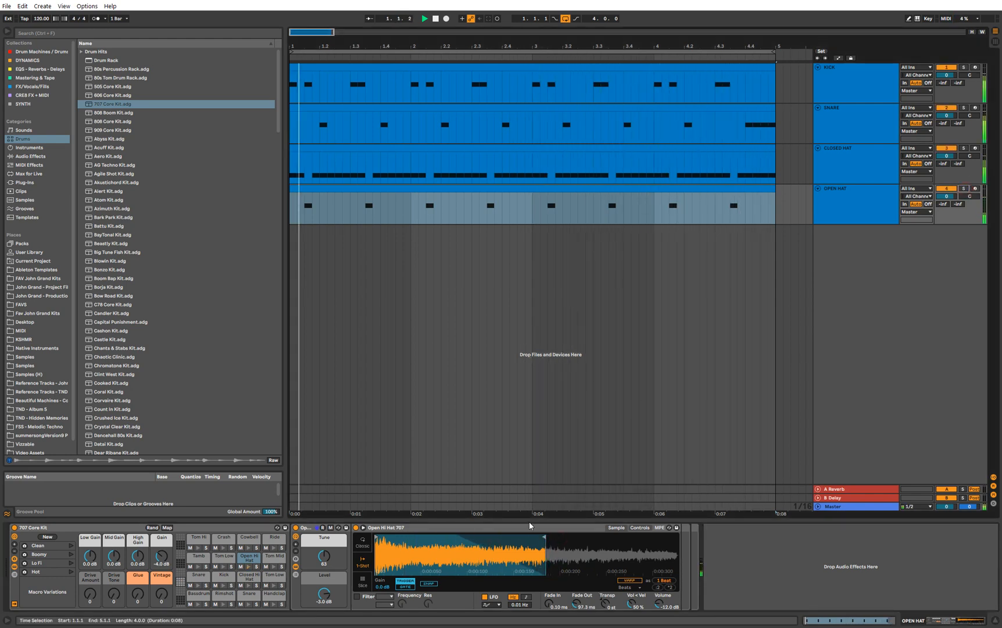
pyautogui.moveTo(543, 536); pyautogui.dragTo(591, 536)
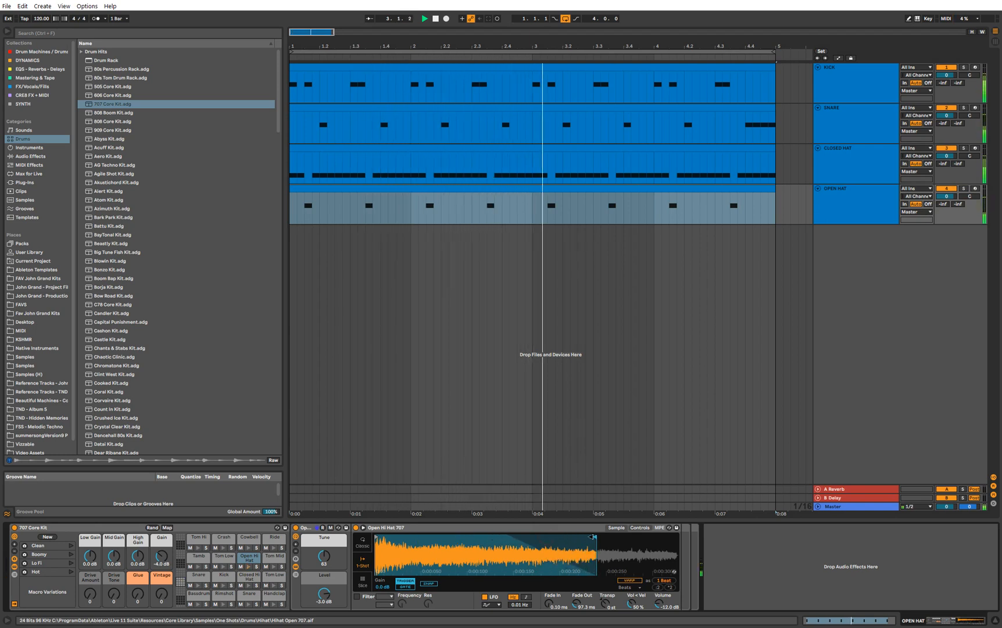
pyautogui.press('space')
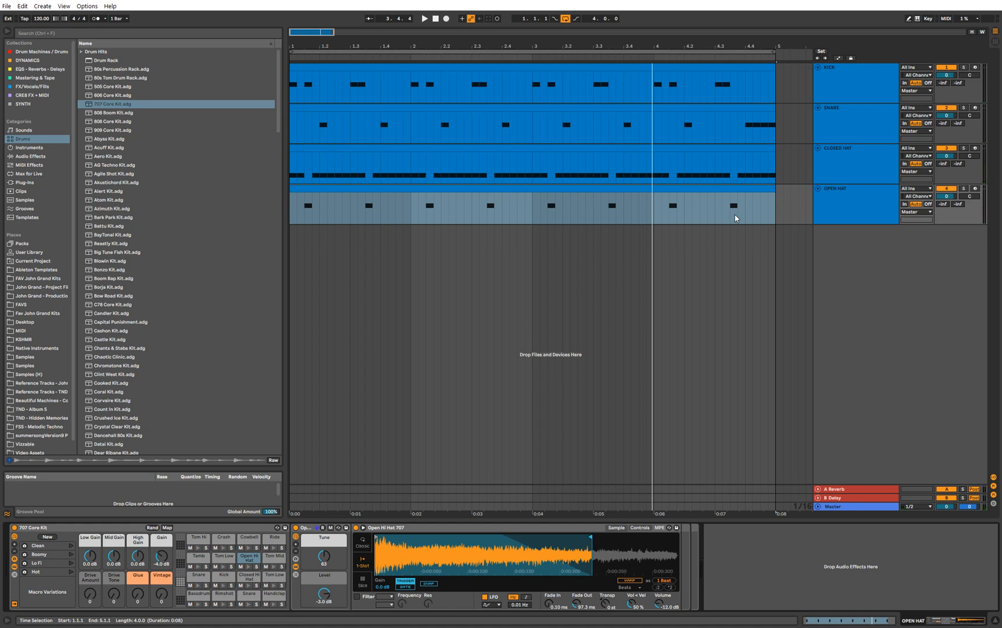
# - Compare the devices on the CLOSED HAT, OPEN HAT, KICK and SNARE tracks
pyautogui.click(720, 165)
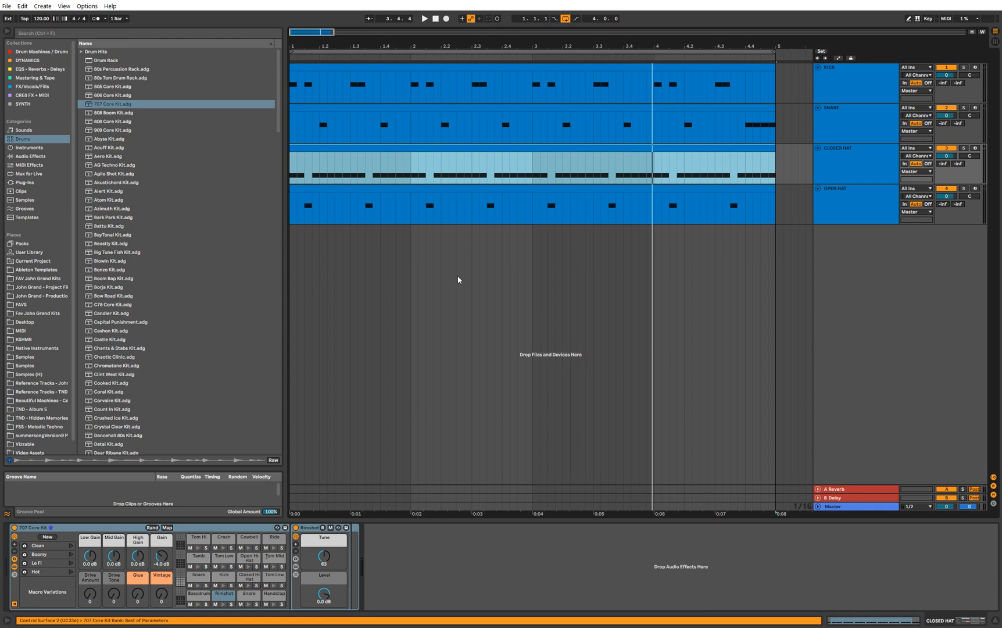
pyautogui.click(451, 190)
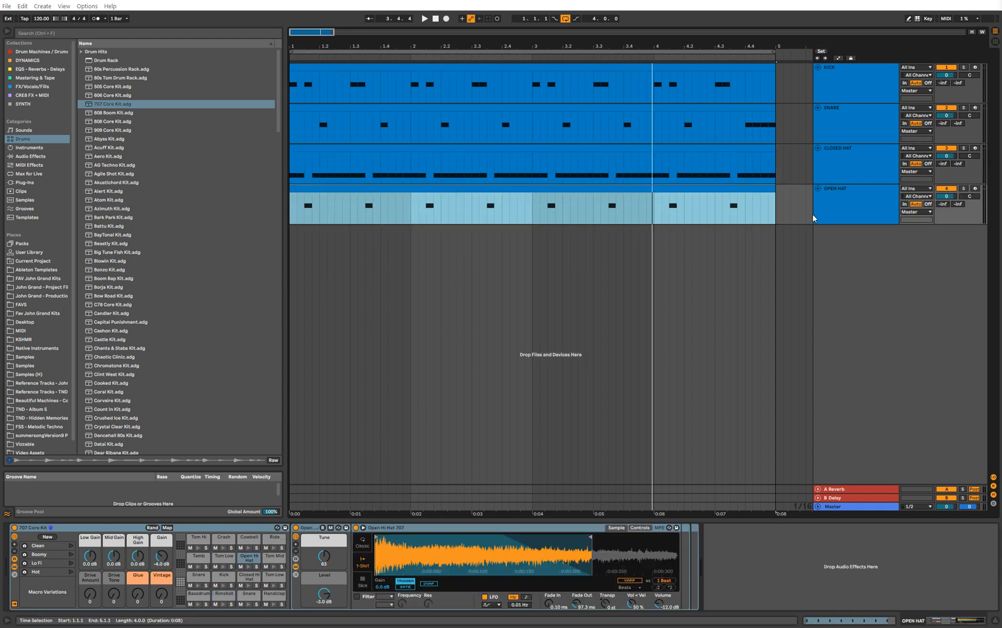
pyautogui.click(839, 209)
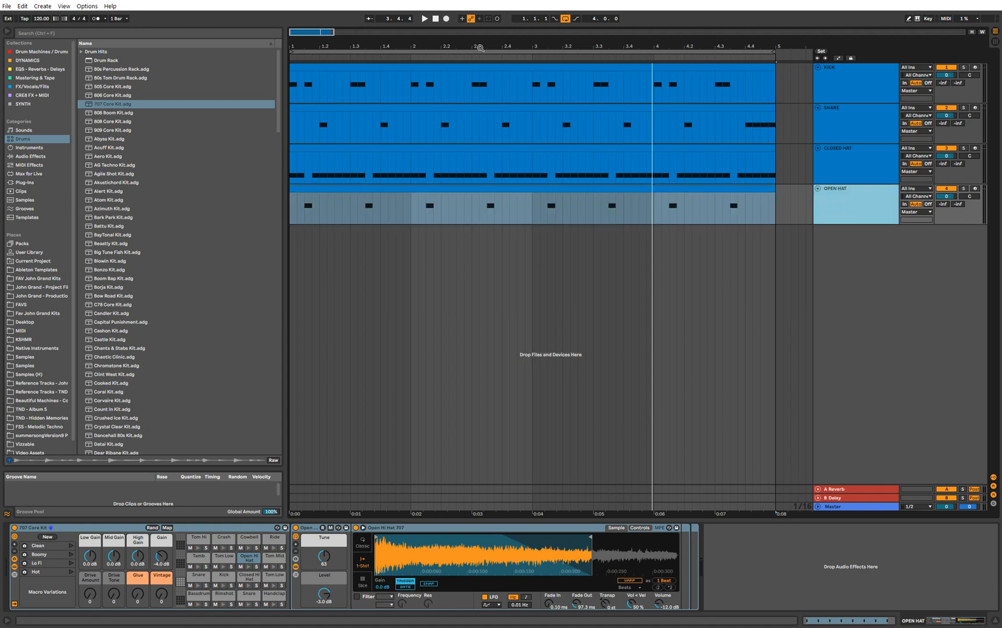
pyautogui.press('-')
pyautogui.click(843, 88)
pyautogui.click(845, 119)
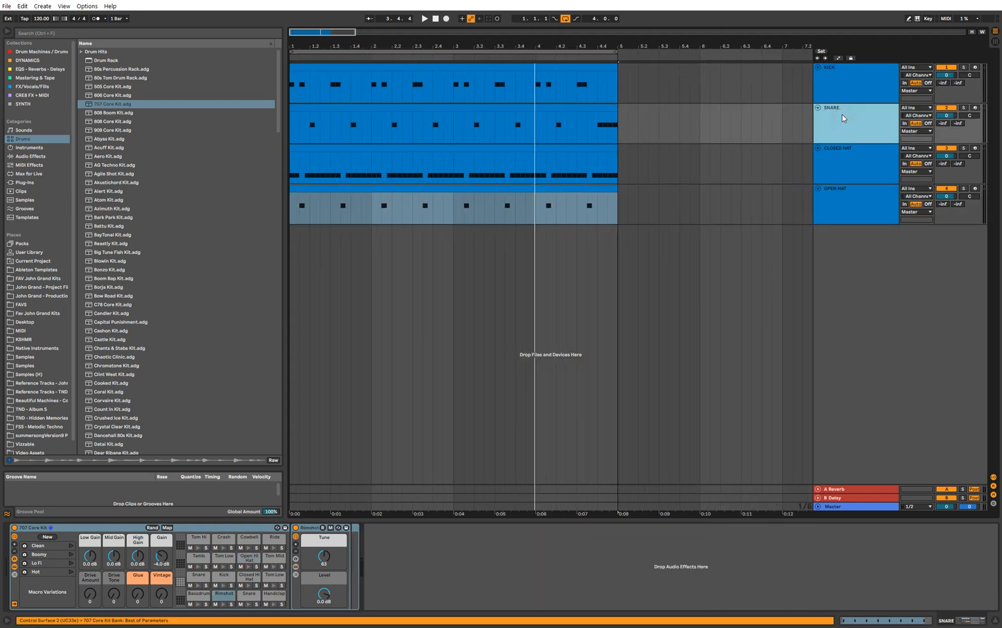
pyautogui.click(845, 97)
pyautogui.click(843, 219)
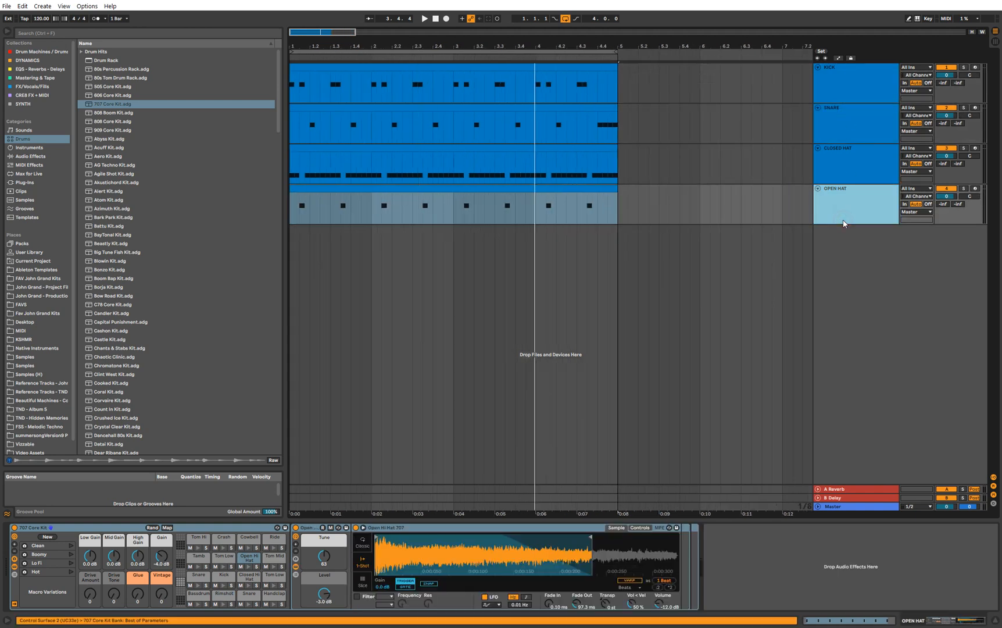
# - Select the whole four-bar arrangement across all tracks, starting from the KICK clip
pyautogui.click(459, 65)
pyautogui.click(816, 100)
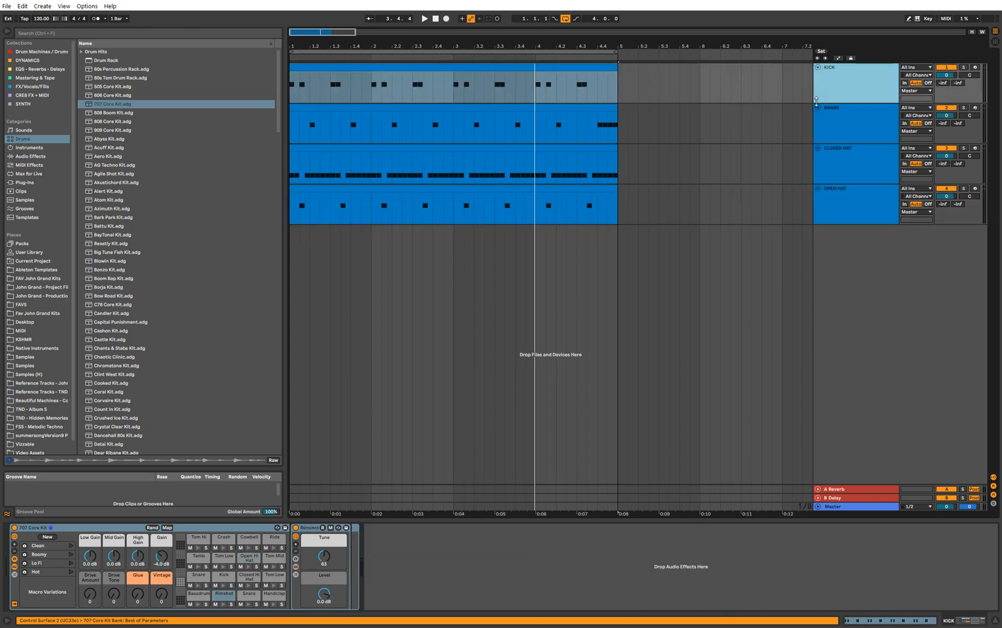
pyautogui.moveTo(313, 47); pyautogui.dragTo(311, 62)
pyautogui.hotkey('ctrl', 'a')
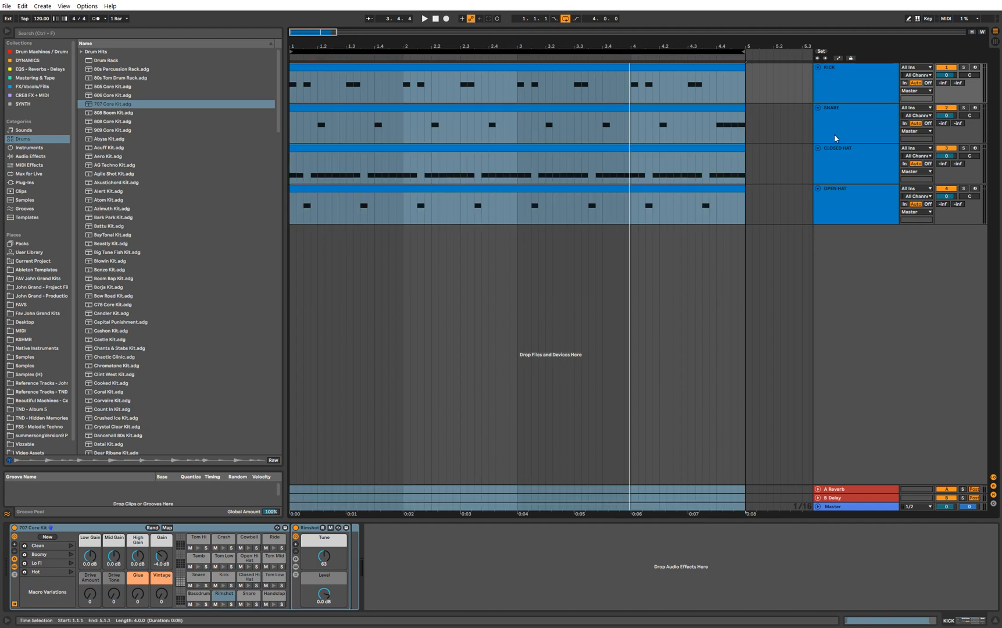
# - Delete the Reverb device from return track A
pyautogui.click(841, 488)
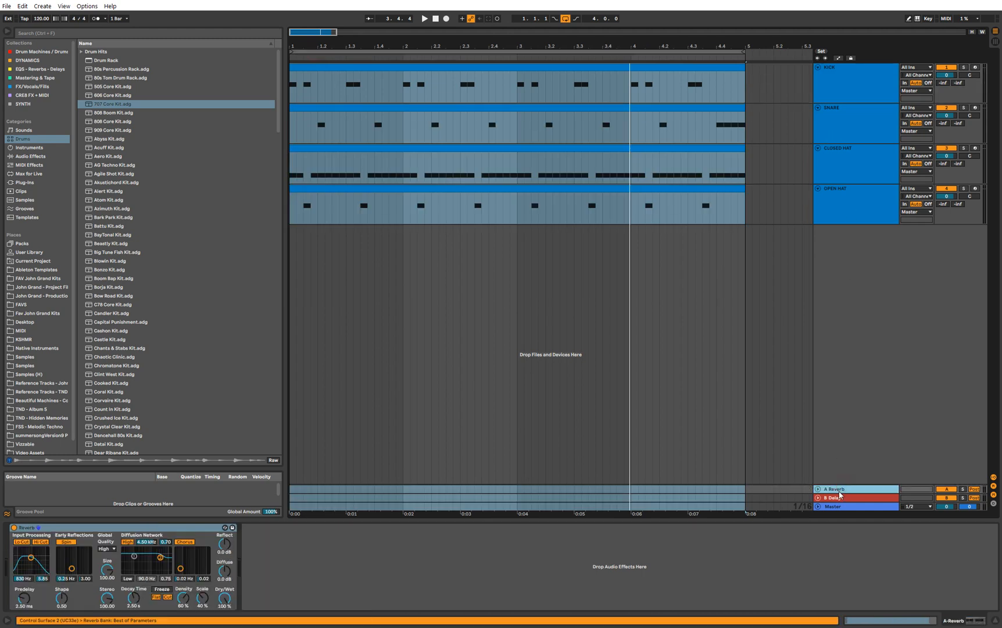
pyautogui.click(172, 533)
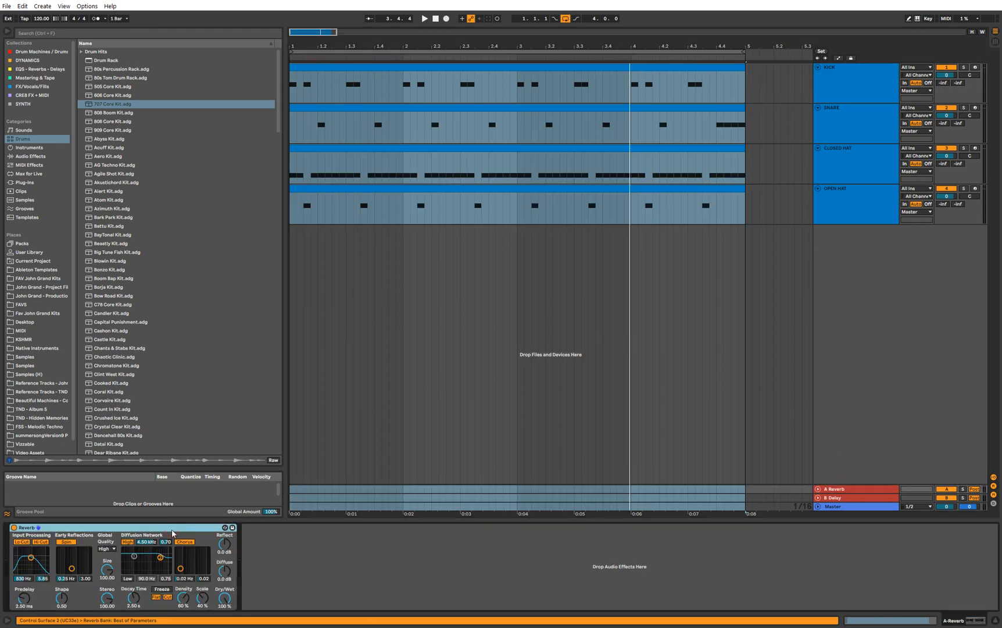
pyautogui.press('Delete')
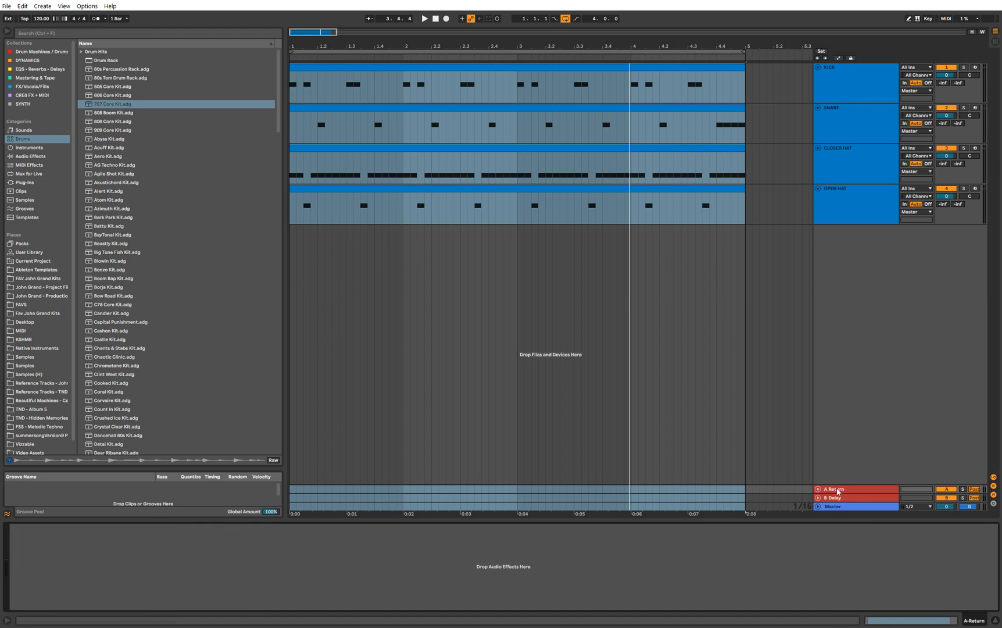
pyautogui.click(832, 489)
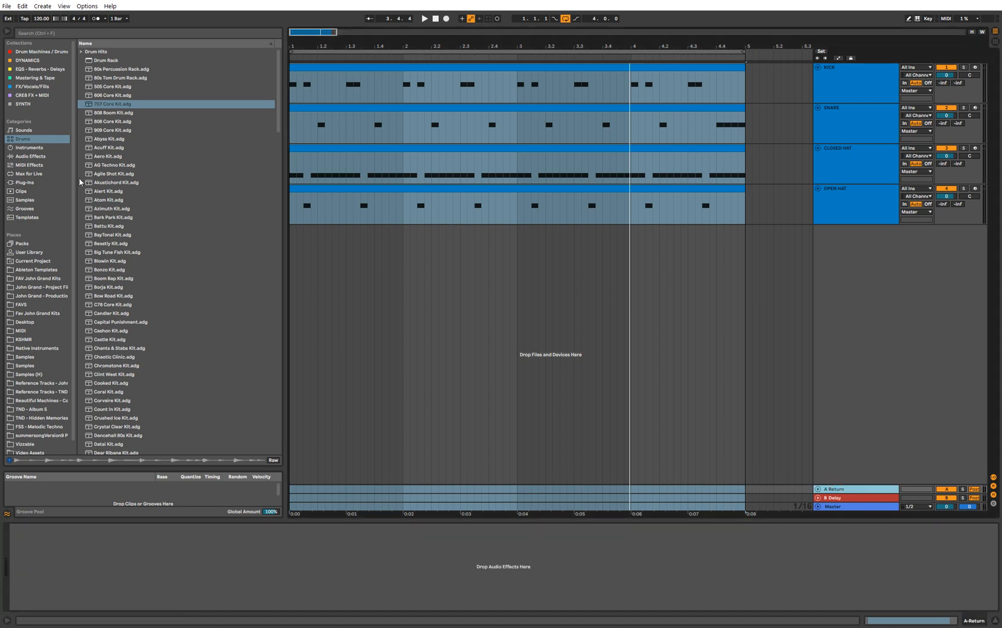
# - Browse the audio effects categories and examine the A and B return tracks and the KICK track
pyautogui.click(34, 157)
pyautogui.click(840, 491)
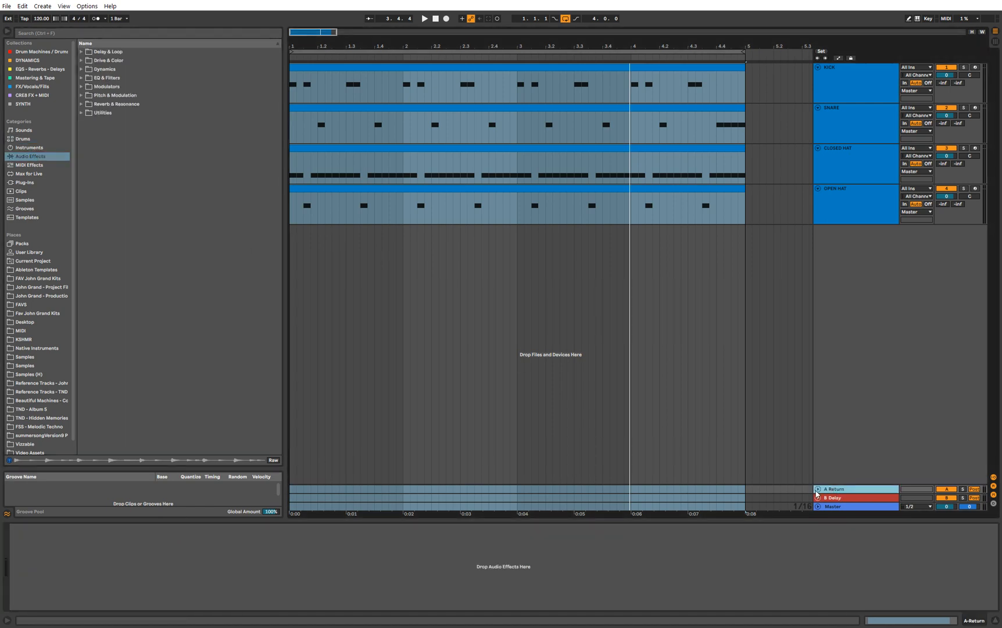
pyautogui.click(818, 490)
pyautogui.click(820, 451)
pyautogui.click(832, 498)
pyautogui.click(832, 489)
pyautogui.click(848, 77)
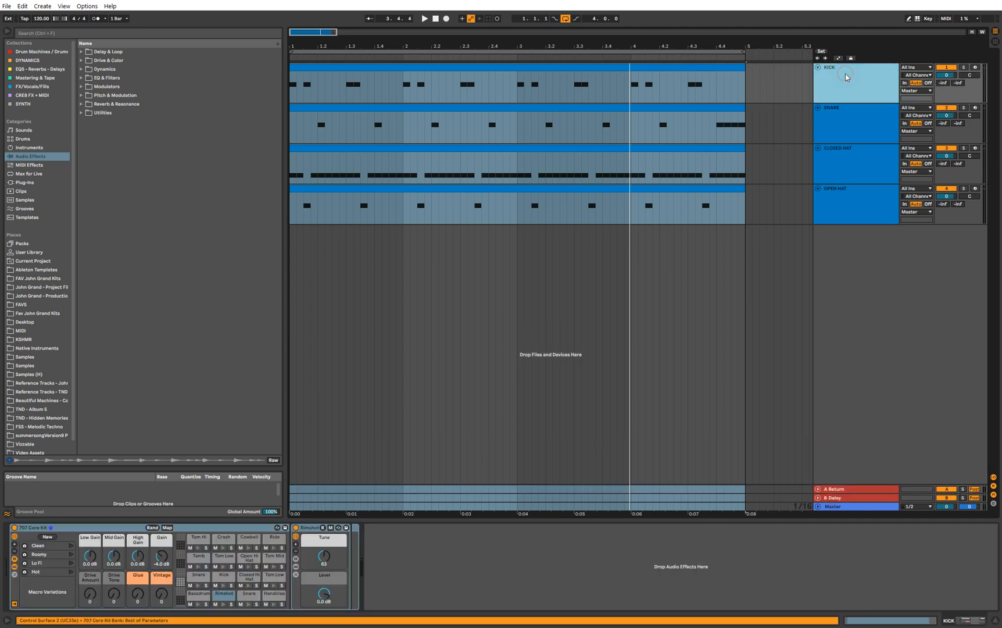
# - Search the audio effects for RE with return track A selected, and expand the Reverb & Resonance category
pyautogui.moveTo(962, 87); pyautogui.dragTo(958, 134)
pyautogui.click(862, 490)
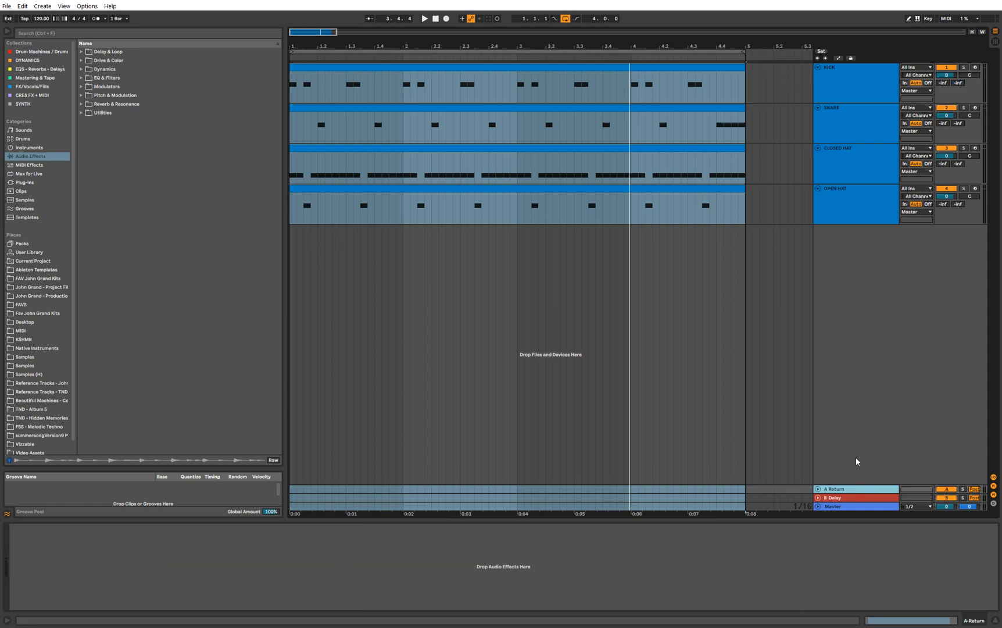
pyautogui.click(123, 33)
pyautogui.write('R')
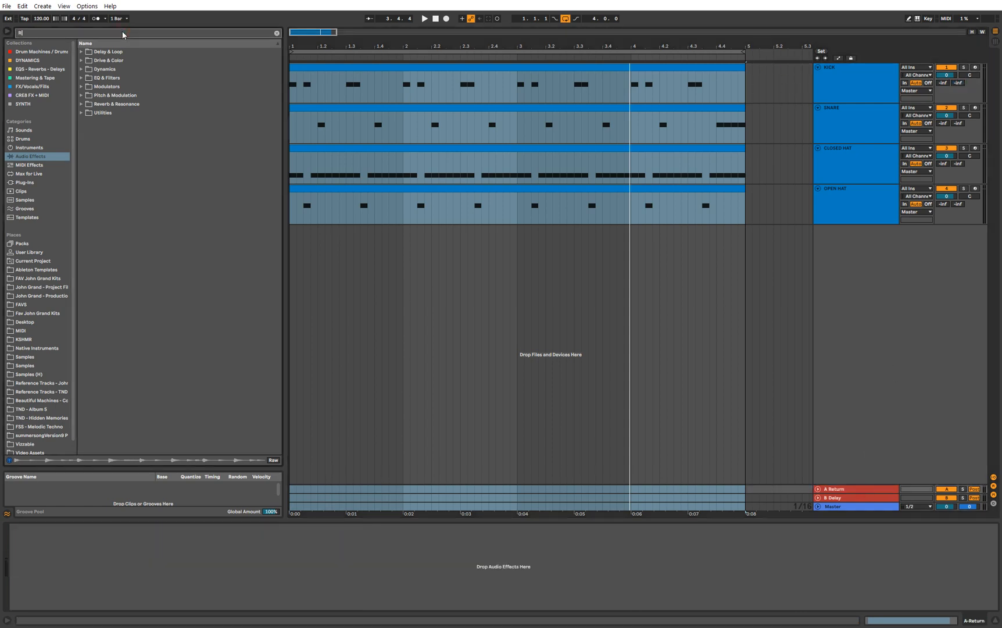
pyautogui.write('E')
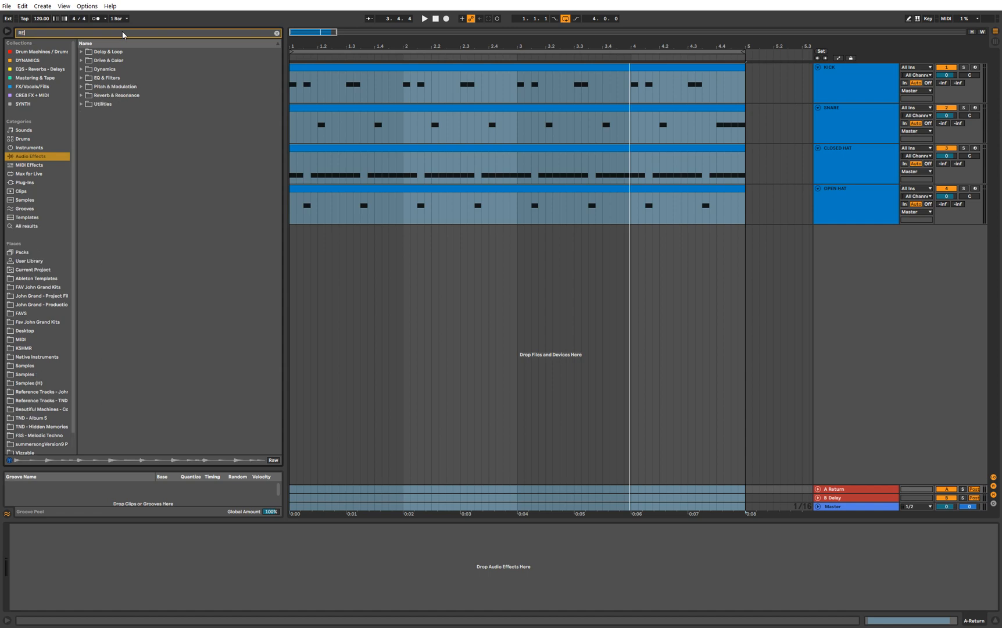
pyautogui.press('Down')
pyautogui.press('Down')
pyautogui.press('Down')
pyautogui.press('Down')
pyautogui.press('Down')
pyautogui.press('Down')
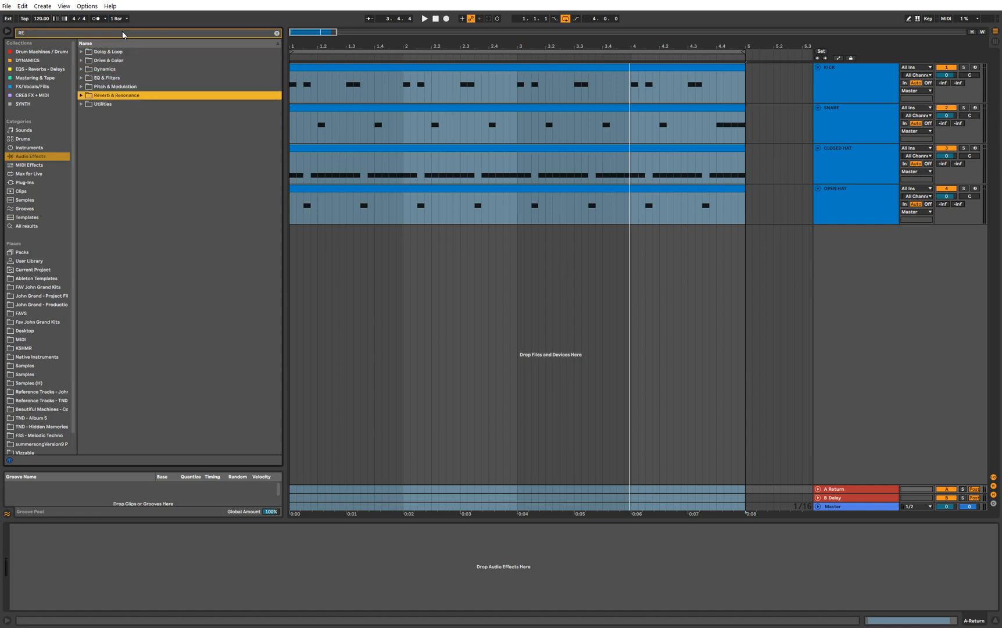
pyautogui.press('Right')
# - Load the Reverb's Ambience Medium room preset onto return track A and set its decay time to about 1.17 s
pyautogui.press('Down')
pyautogui.press('Down')
pyautogui.press('Down')
pyautogui.press('Down')
pyautogui.press('Down')
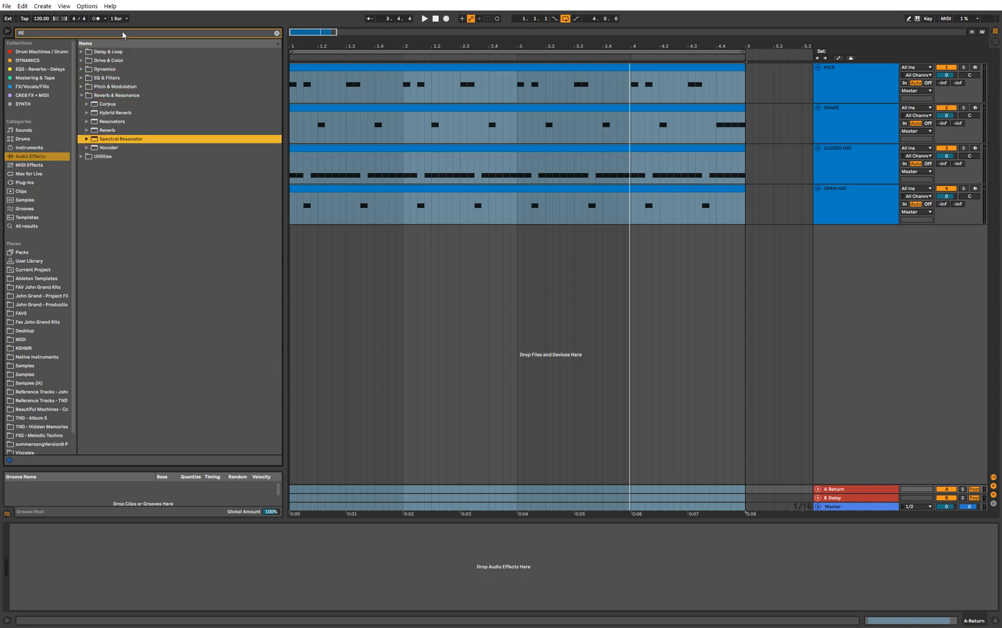
pyautogui.press('Up')
pyautogui.press('Right')
pyautogui.press('Down')
pyautogui.press('Down')
pyautogui.press('Down')
pyautogui.press('Down')
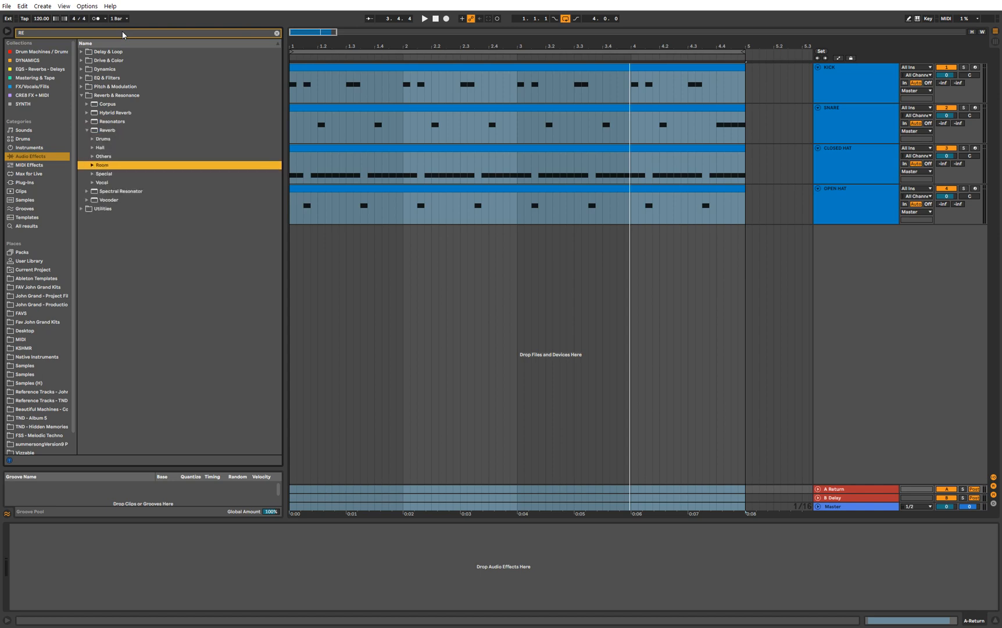
pyautogui.press('Right')
pyautogui.press('Down')
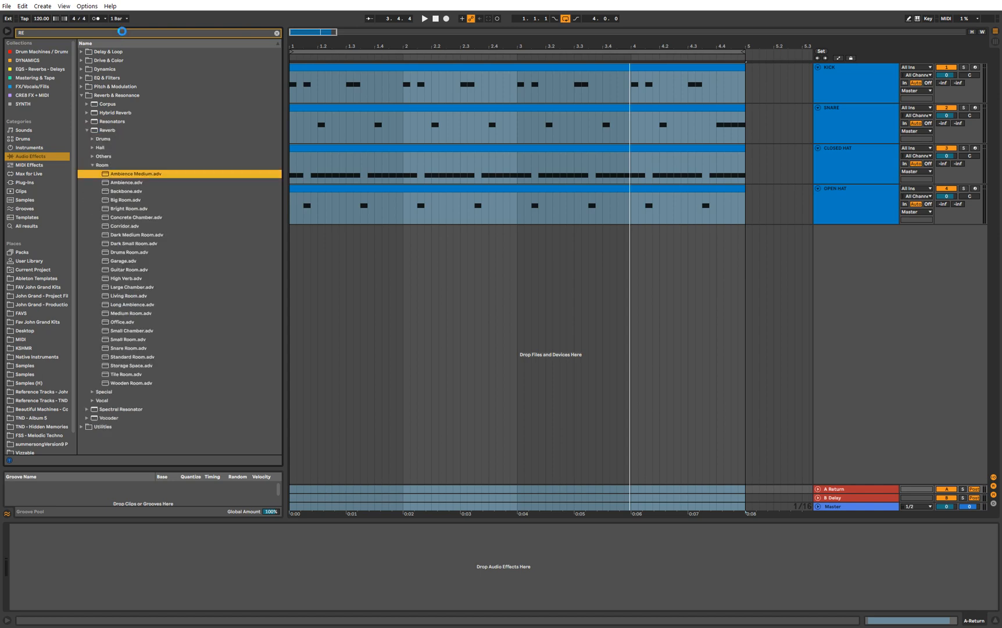
pyautogui.press('Return')
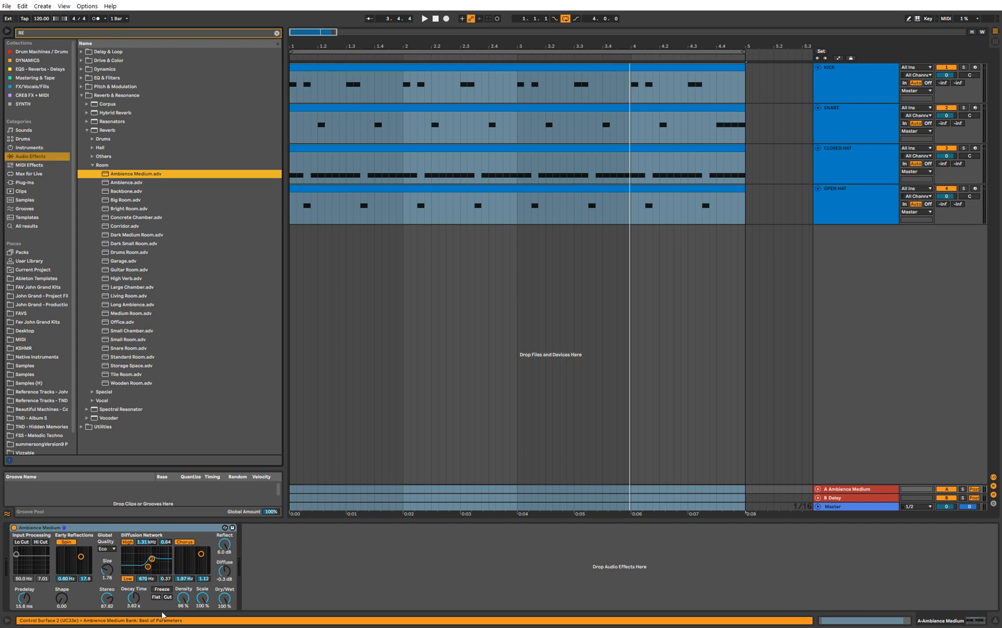
pyautogui.moveTo(133, 597); pyautogui.dragTo(134, 616)
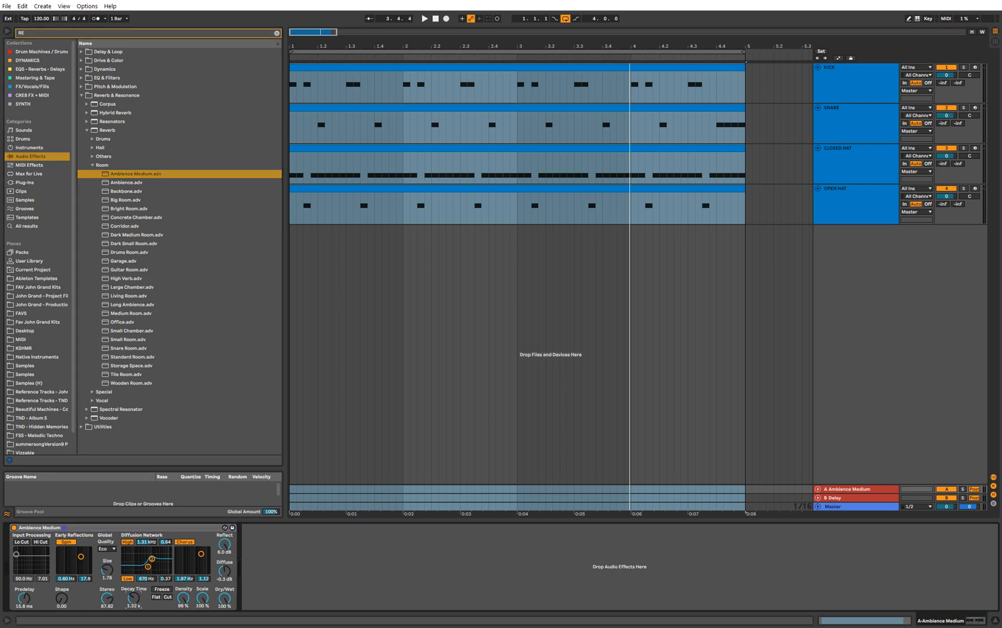
# - Compare the devices on the KICK, SNARE and B Delay tracks
pyautogui.click(860, 86)
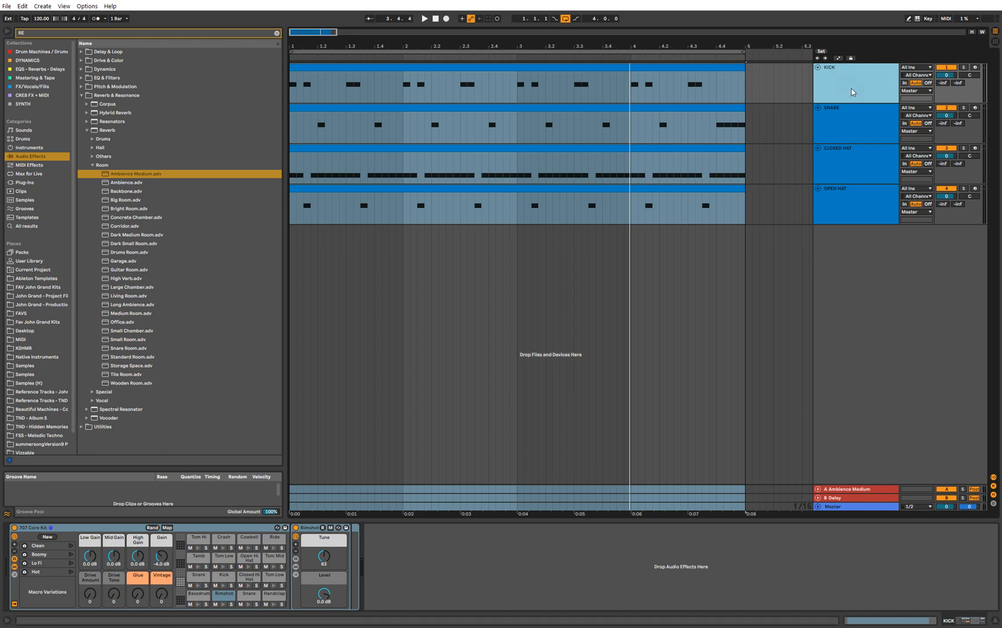
pyautogui.click(837, 125)
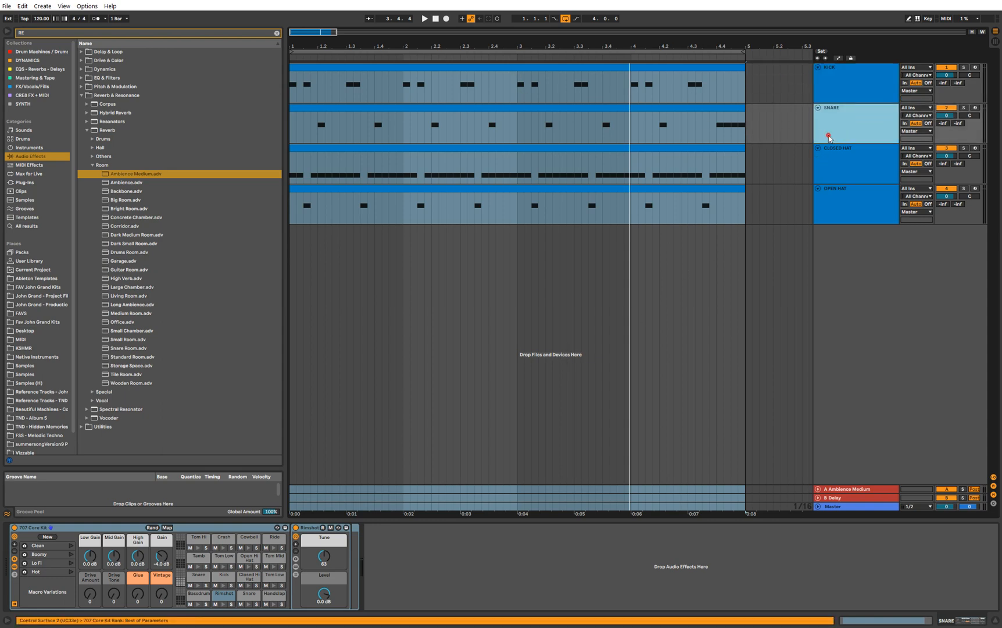
pyautogui.click(635, 108)
pyautogui.click(853, 499)
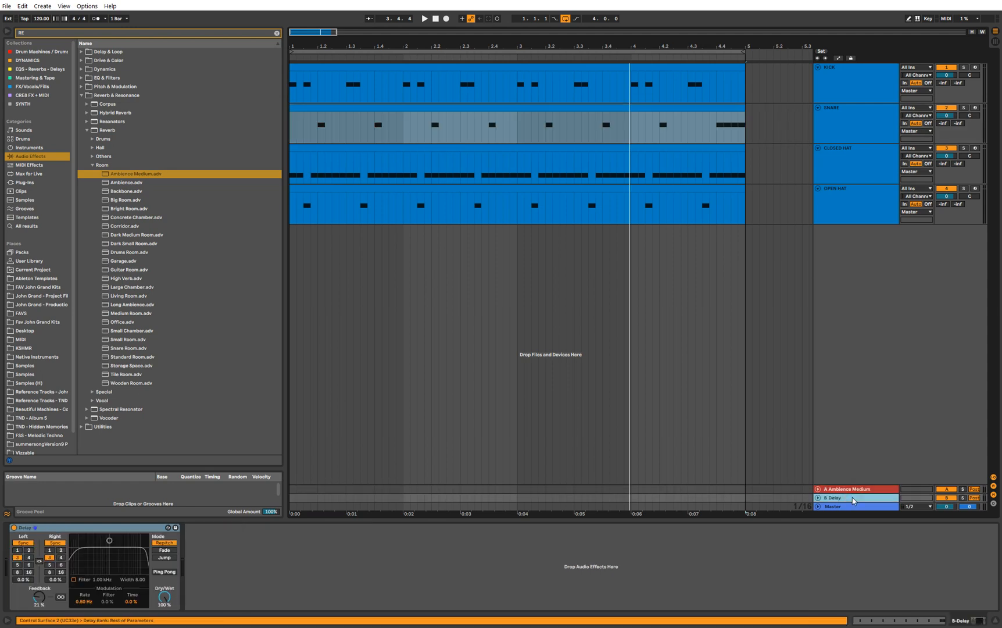
pyautogui.click(871, 129)
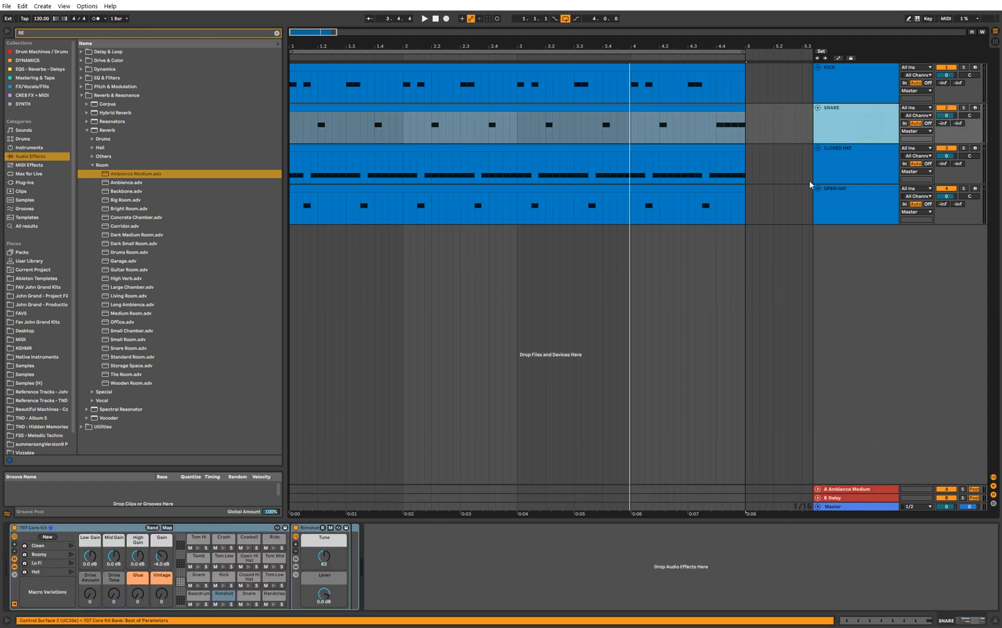
# - Audition the soloed SNARE track and raise its send to return A to 0 dB
pyautogui.click(887, 115)
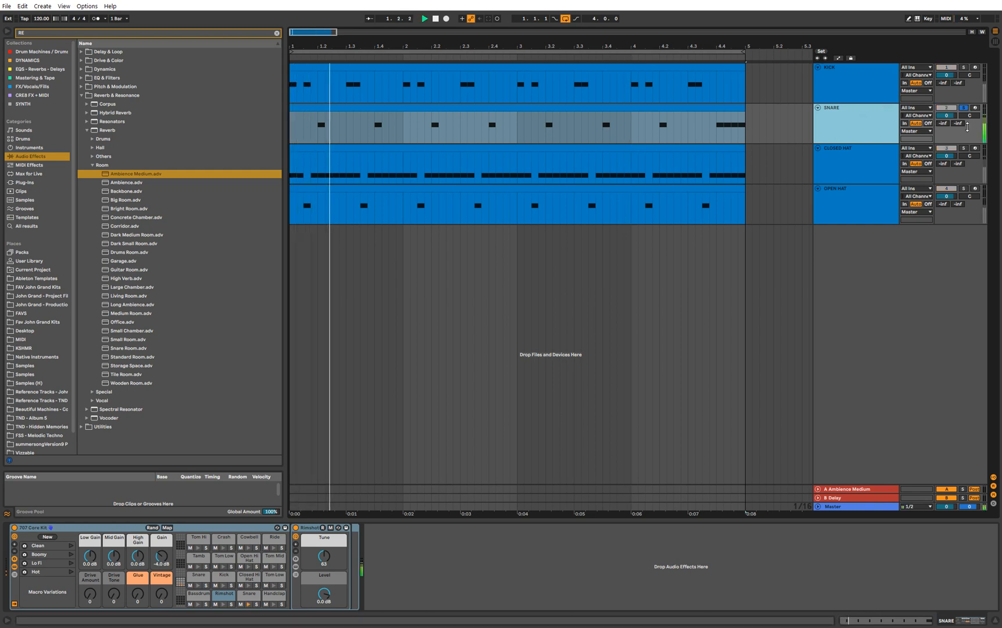
pyautogui.press('space')
pyautogui.click(842, 488)
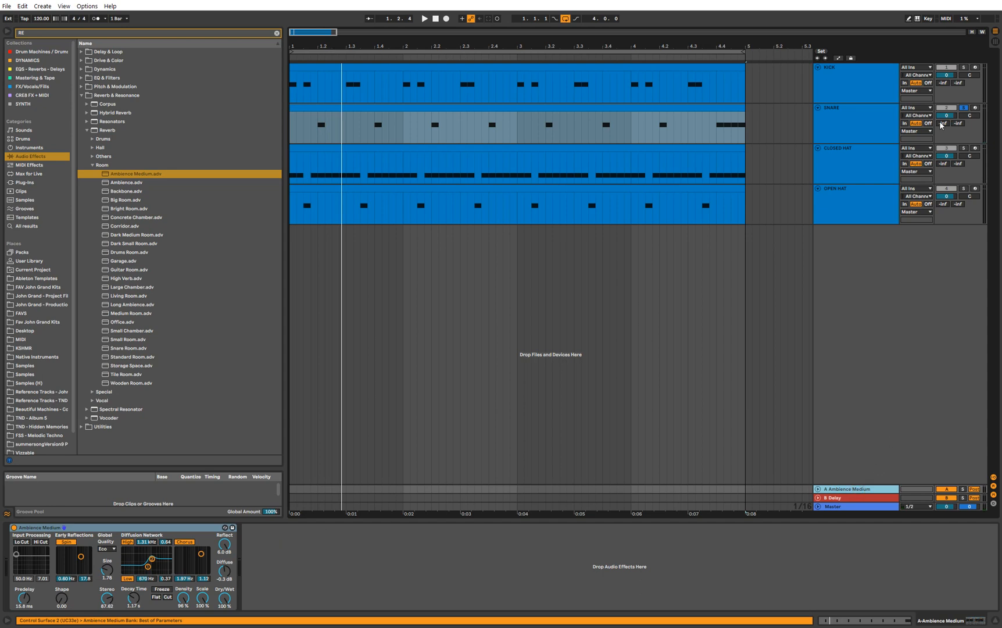
pyautogui.moveTo(941, 125); pyautogui.dragTo(941, 93)
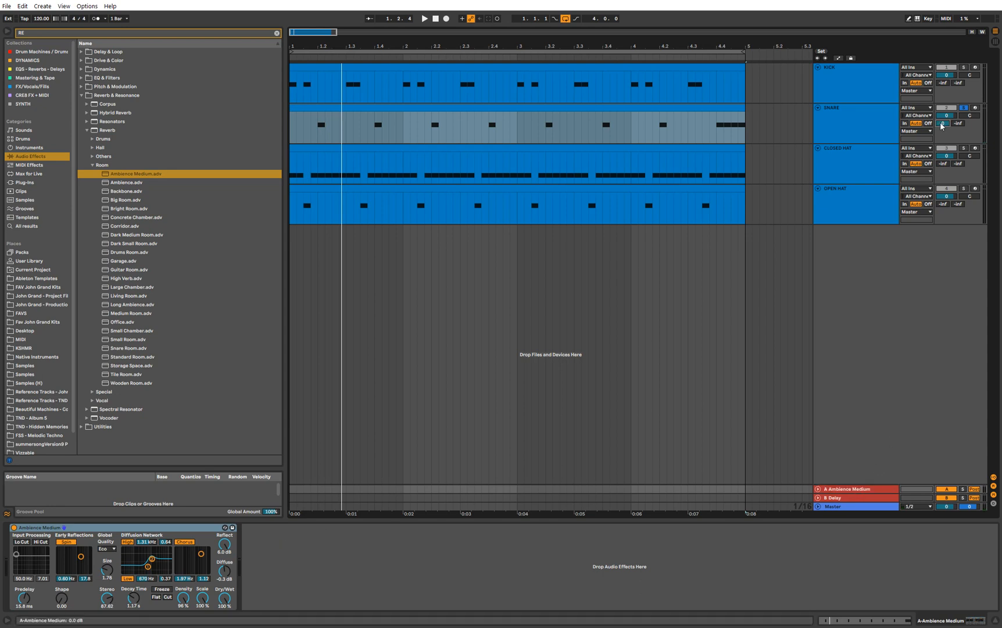
pyautogui.press('space')
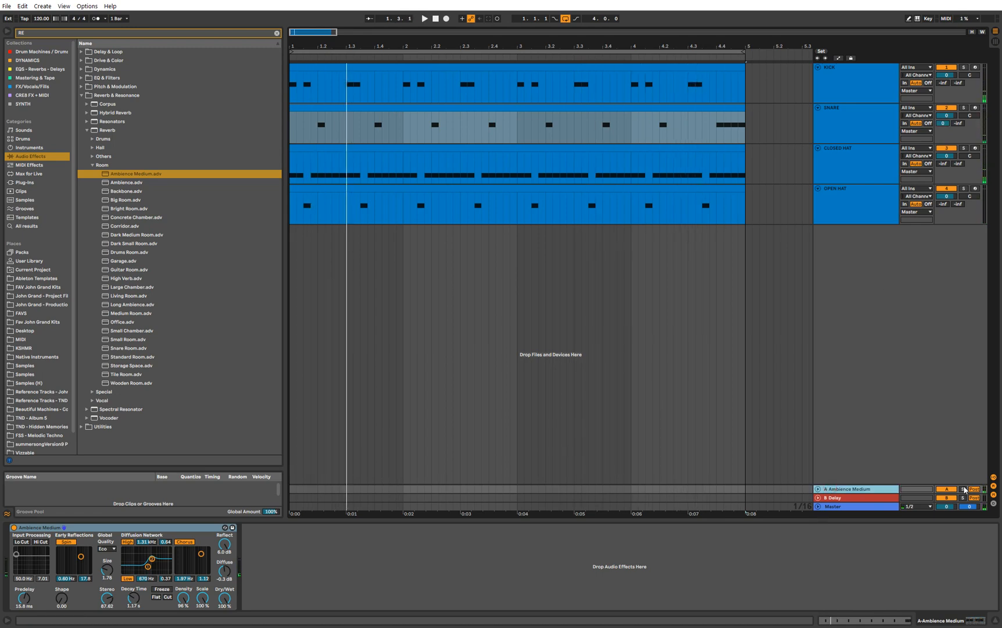
# - Solo return A and the SNARE track, and adjust the reverb's decay time to about 432 ms while listening
pyautogui.click(962, 489)
pyautogui.click(961, 108)
pyautogui.press('space')
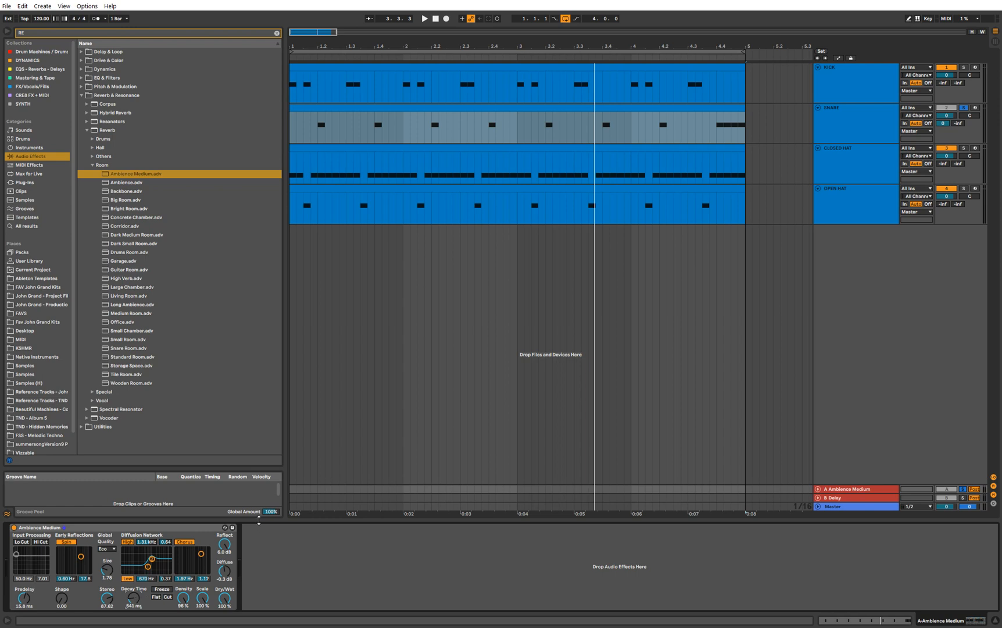
pyautogui.press('space')
pyautogui.moveTo(136, 602); pyautogui.dragTo(136, 568)
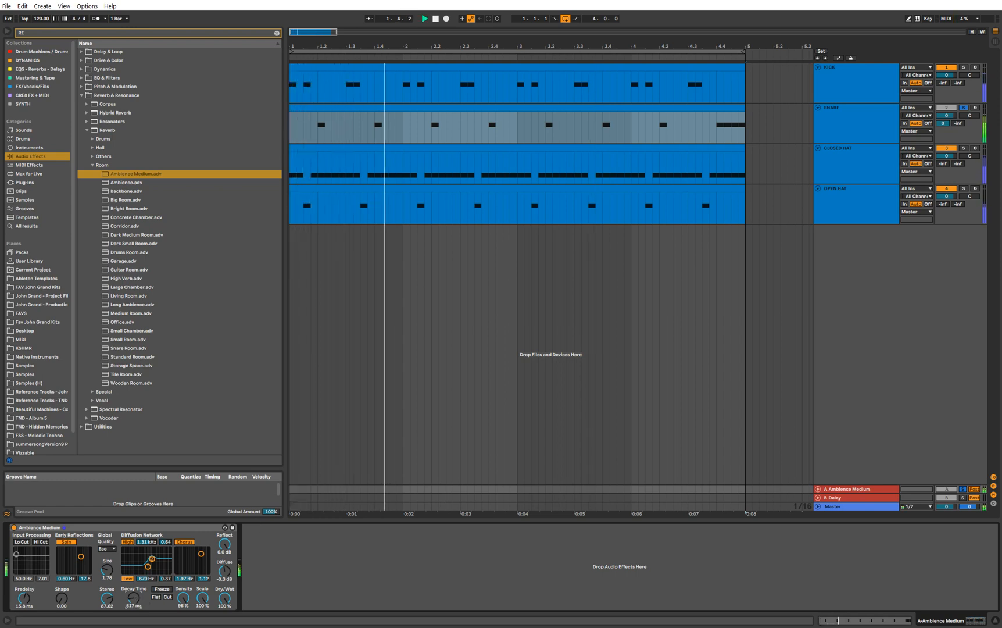
pyautogui.press('space')
pyautogui.press('space')
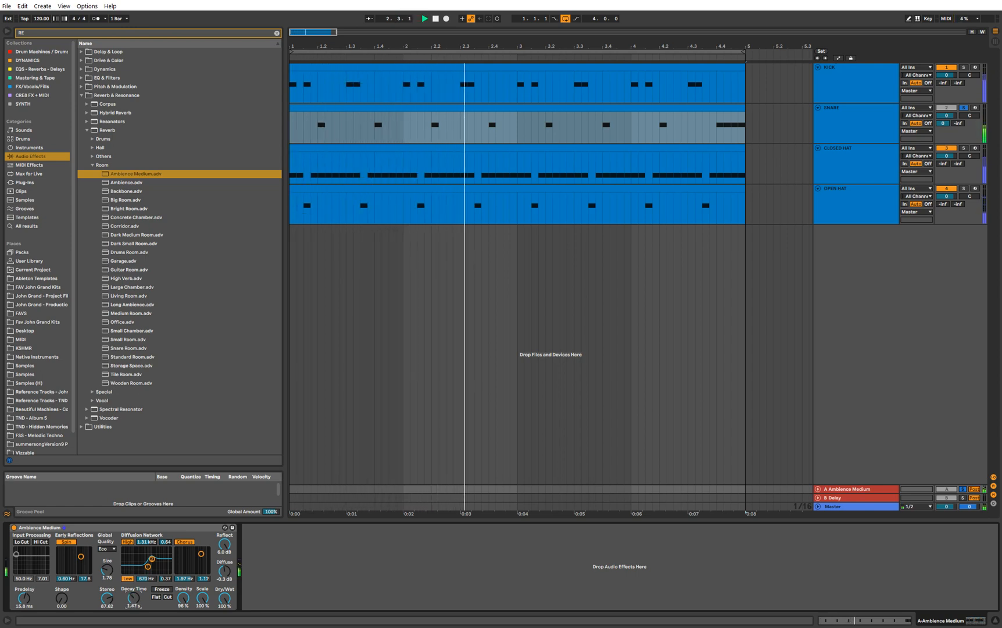
pyautogui.moveTo(134, 597)
pyautogui.mouseDown()
pyautogui.moveTo(134, 626)
pyautogui.moveTo(134, 600)
pyautogui.mouseUp()
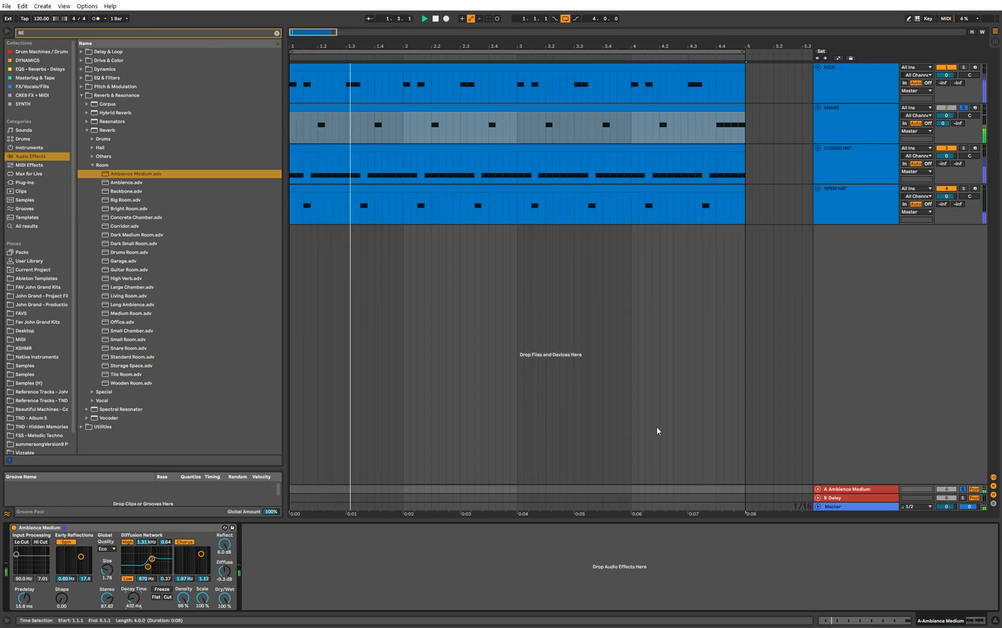
# - Listen to the full drum mix without solos and compare it with return track A switched off and on
pyautogui.click(876, 123)
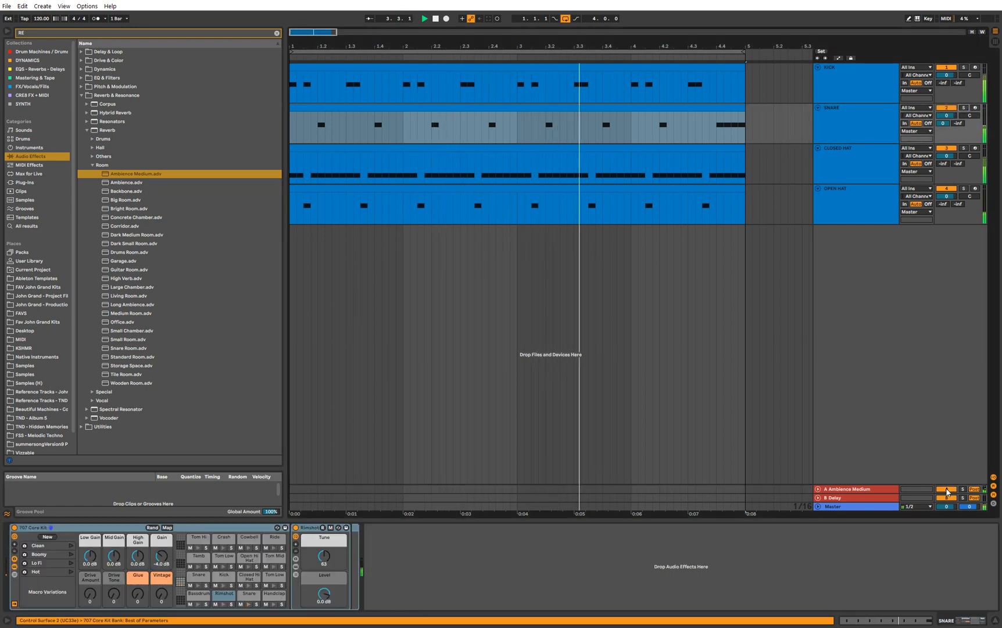
pyautogui.click(947, 490)
pyautogui.click(947, 490)
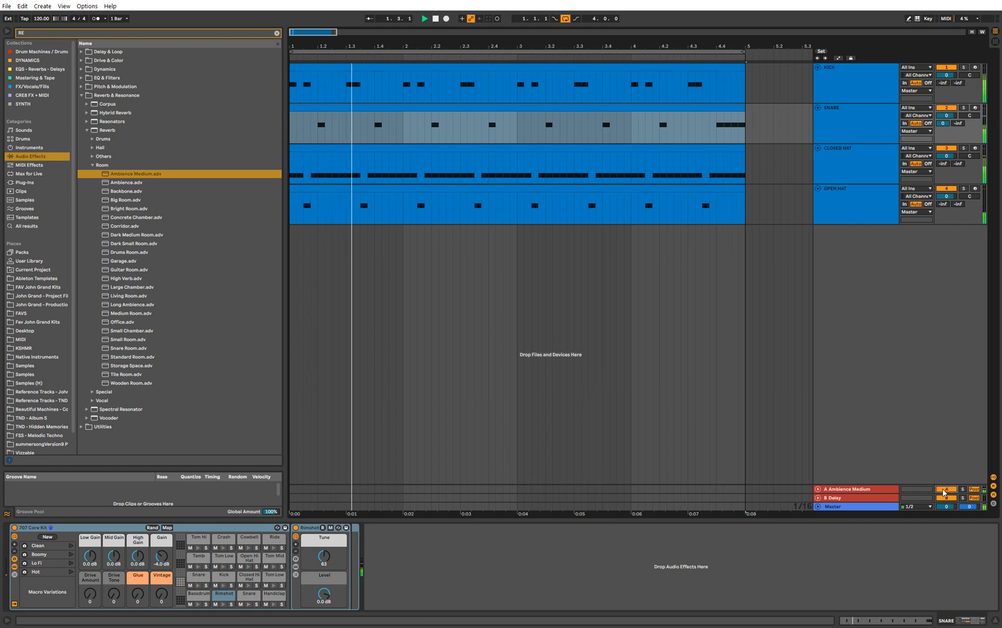
# - Audition the reverb's chorus off and on, and set it to about 0.38 Hz with an amount of 0.18
pyautogui.click(930, 489)
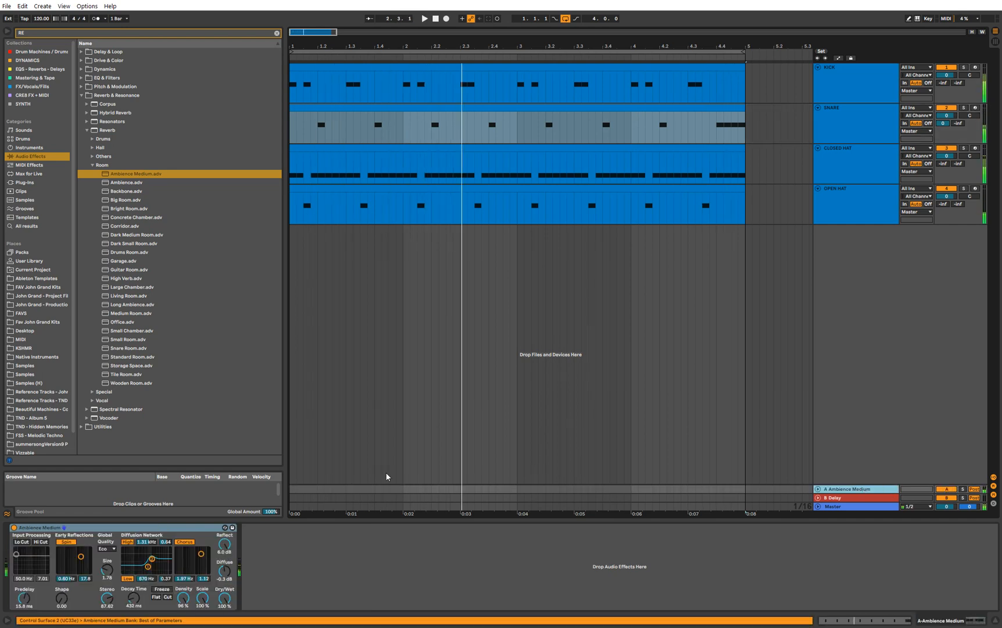
pyautogui.click(192, 545)
pyautogui.click(191, 542)
pyautogui.press('space')
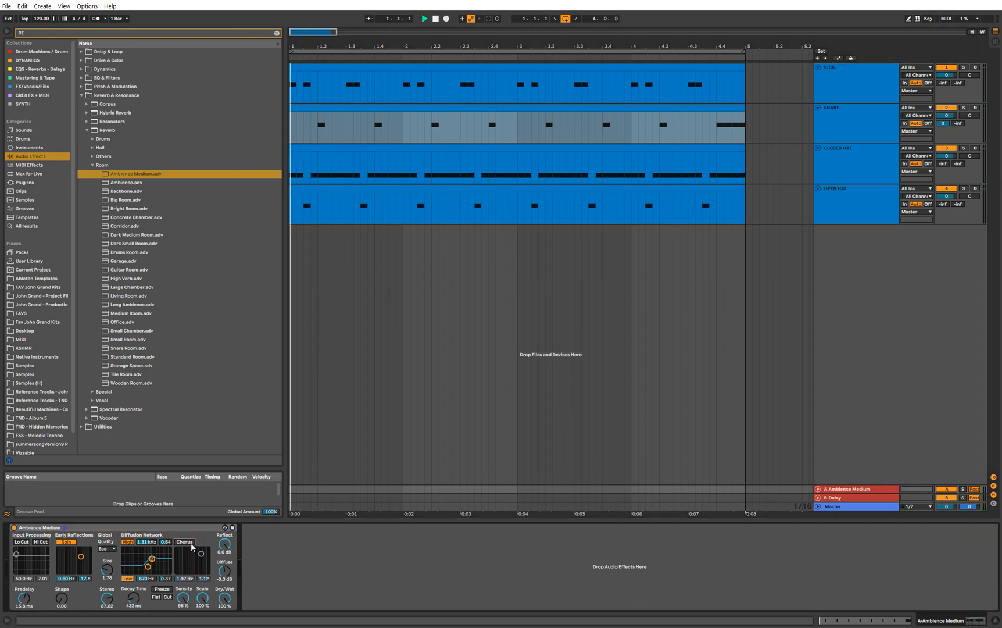
pyautogui.moveTo(203, 559)
pyautogui.mouseDown()
pyautogui.moveTo(186, 567)
pyautogui.moveTo(202, 556)
pyautogui.moveTo(194, 563)
pyautogui.mouseUp()
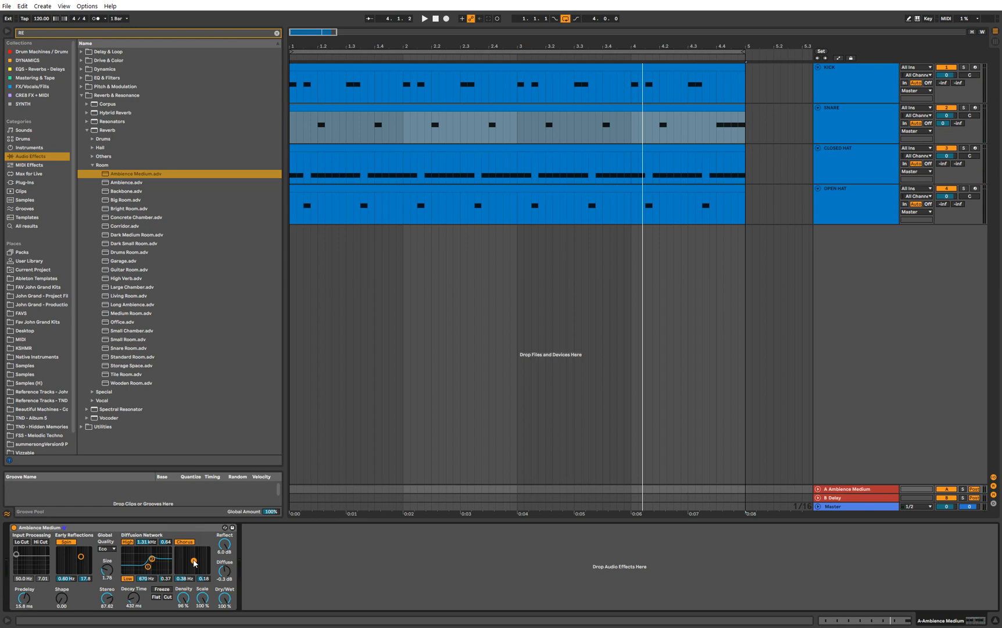
# - Compare the reverb with its Lo Cut and Hi Cut input filters switched on and off
pyautogui.click(26, 542)
pyautogui.click(40, 542)
pyautogui.click(40, 541)
pyautogui.click(41, 542)
pyautogui.click(46, 545)
pyautogui.click(22, 543)
pyautogui.click(22, 543)
pyautogui.click(22, 543)
pyautogui.click(22, 543)
pyautogui.click(22, 542)
# - Set the reverb's diffusion network filters to about 213 Hz low and 4.09 kHz high, and play the mix
pyautogui.moveTo(150, 565)
pyautogui.mouseDown()
pyautogui.moveTo(161, 558)
pyautogui.moveTo(126, 558)
pyautogui.moveTo(159, 560)
pyautogui.moveTo(140, 567)
pyautogui.mouseUp()
pyautogui.press('space')
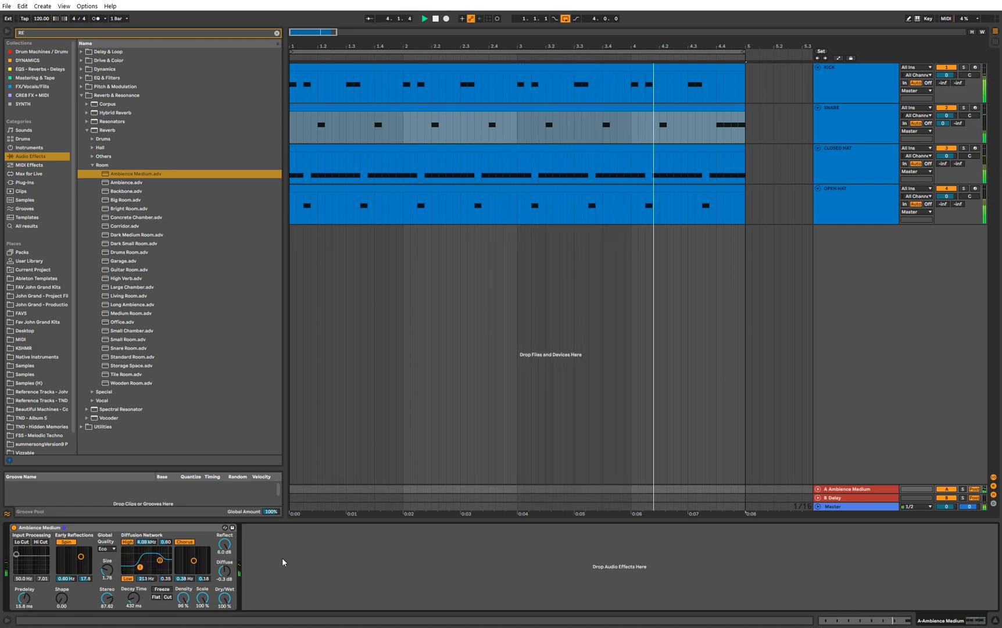
# - Search the audio effects for EQ and add an EQ Eight after the reverb on return track A
pyautogui.click(146, 33)
pyautogui.write('EQ')
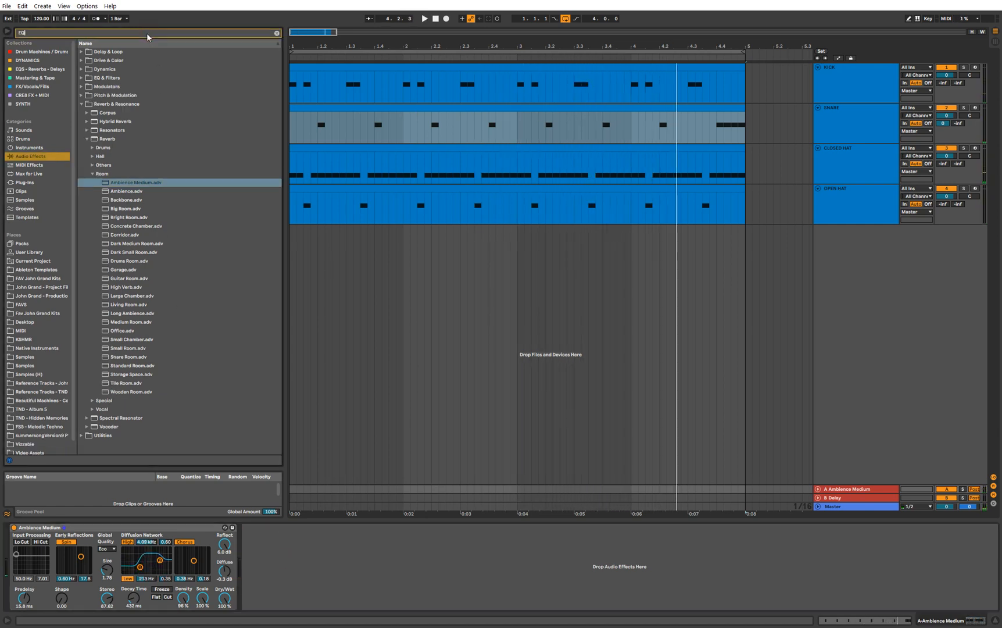
pyautogui.click(127, 69)
pyautogui.click(127, 61)
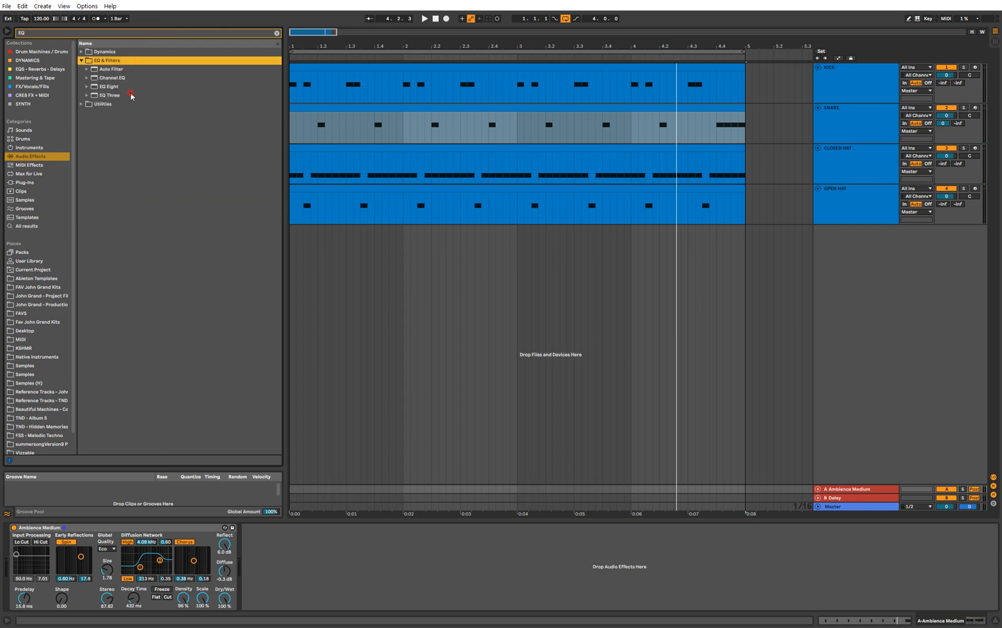
pyautogui.doubleClick(129, 86)
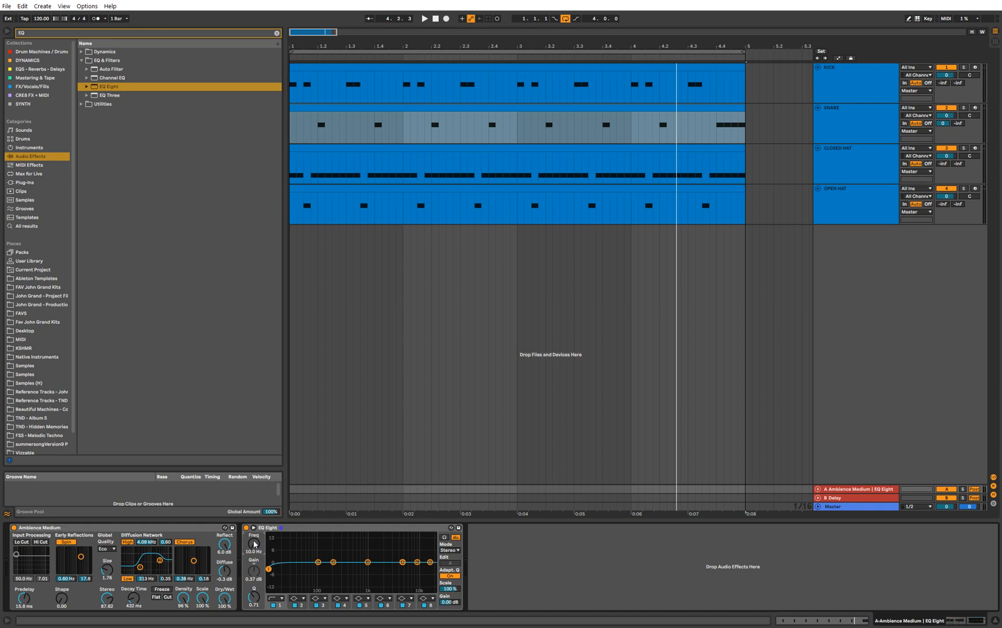
# - Raise the EQ Eight's first band low cut to about 147 Hz and listen to the result
pyautogui.moveTo(254, 544); pyautogui.dragTo(254, 537)
pyautogui.moveTo(254, 544); pyautogui.dragTo(254, 541)
pyautogui.press('space')
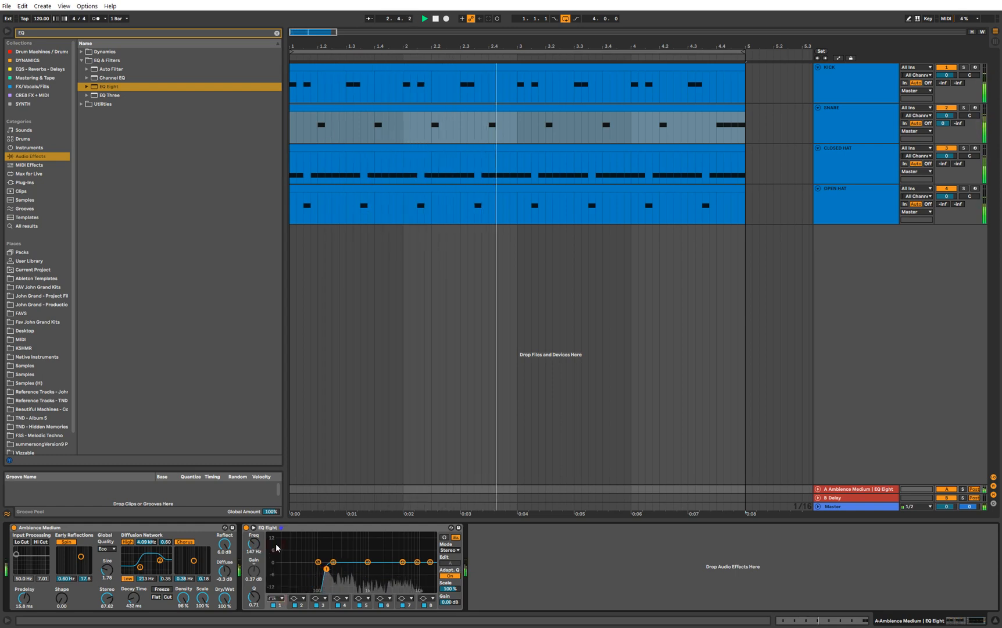
pyautogui.press('space')
# - Rename return track A as VERB - SNARE
pyautogui.click(848, 168)
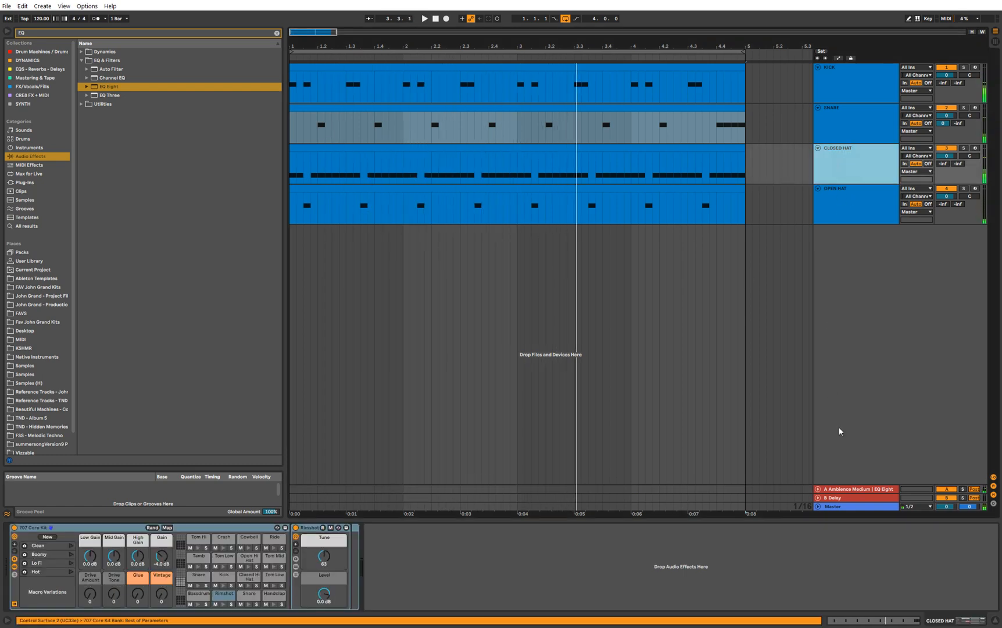
pyautogui.rightClick(860, 489)
pyautogui.click(836, 492)
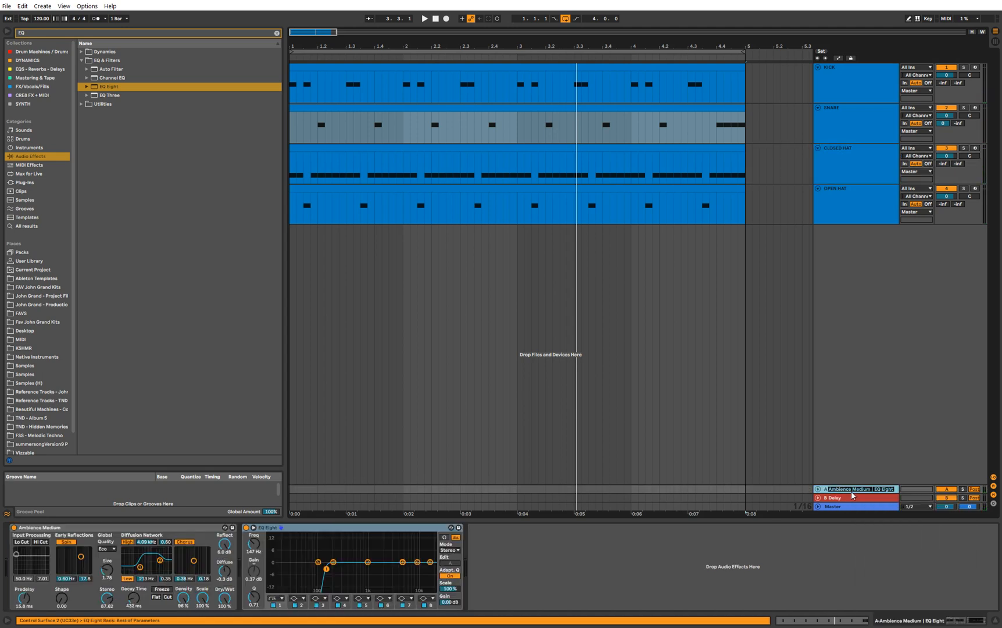
pyautogui.write('RE')
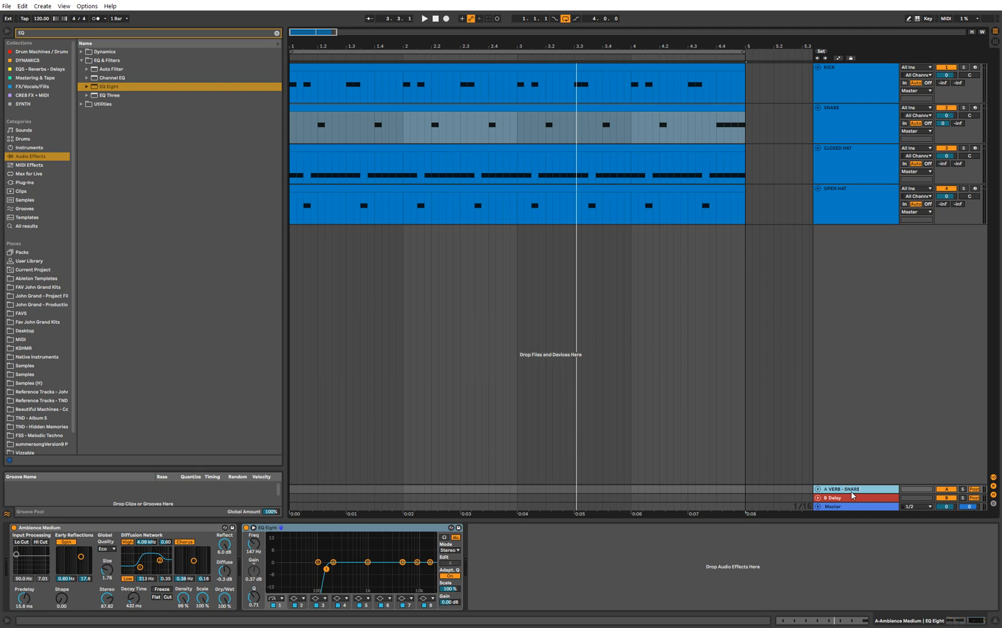
# - Insert a new return track directly below VERB - SNARE
pyautogui.rightClick(851, 490)
pyautogui.click(871, 538)
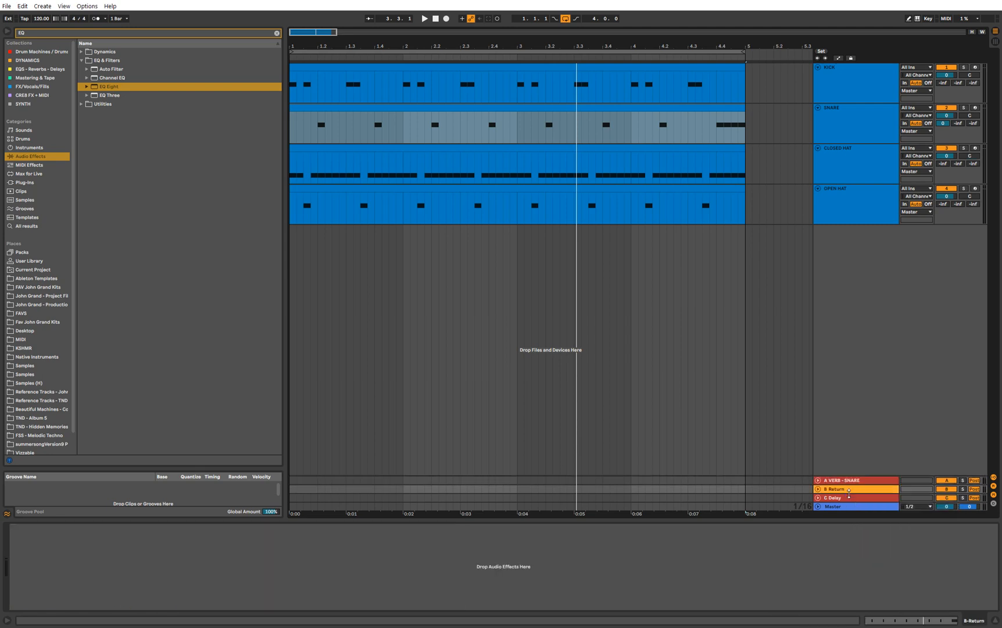
# - Rename the new return track B as VERB - CYMBALS / HATS and colour it lime green
pyautogui.hotkey('ctrl', 'r')
pyautogui.write('VERB - CYMBALS / HATS')
pyautogui.press('Return')
pyautogui.rightClick(844, 493)
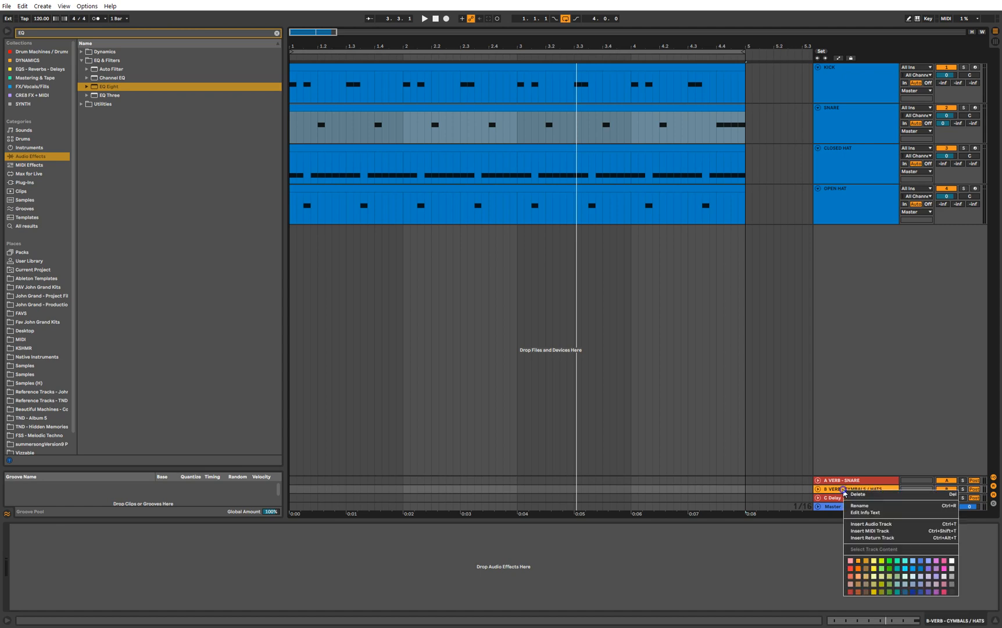
pyautogui.click(881, 561)
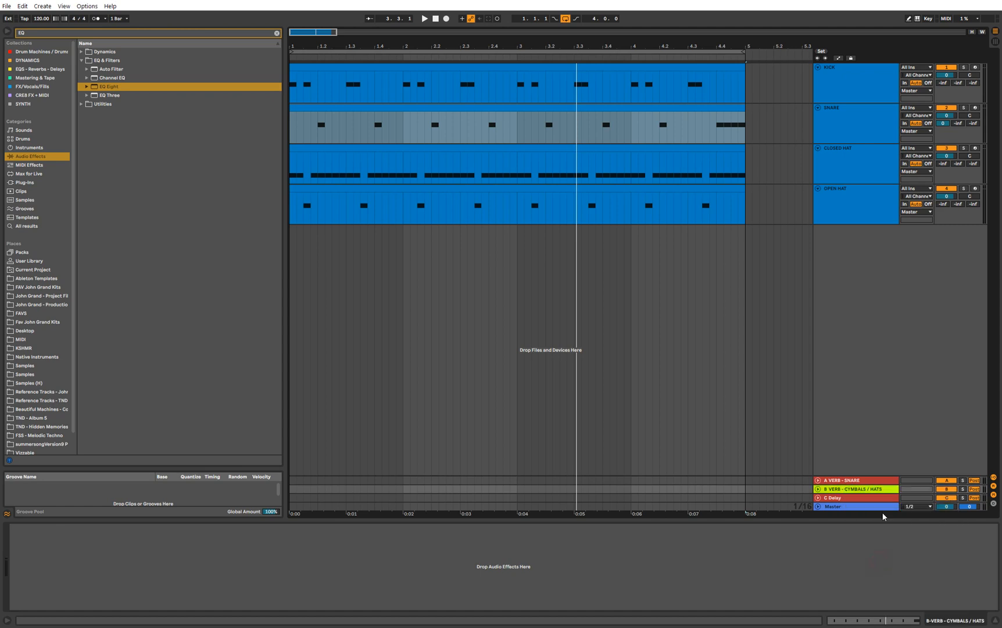
# - Load the Drums Room reverb preset onto VERB - CYMBALS / HATS and recolour that return track dark yellow
pyautogui.click(849, 169)
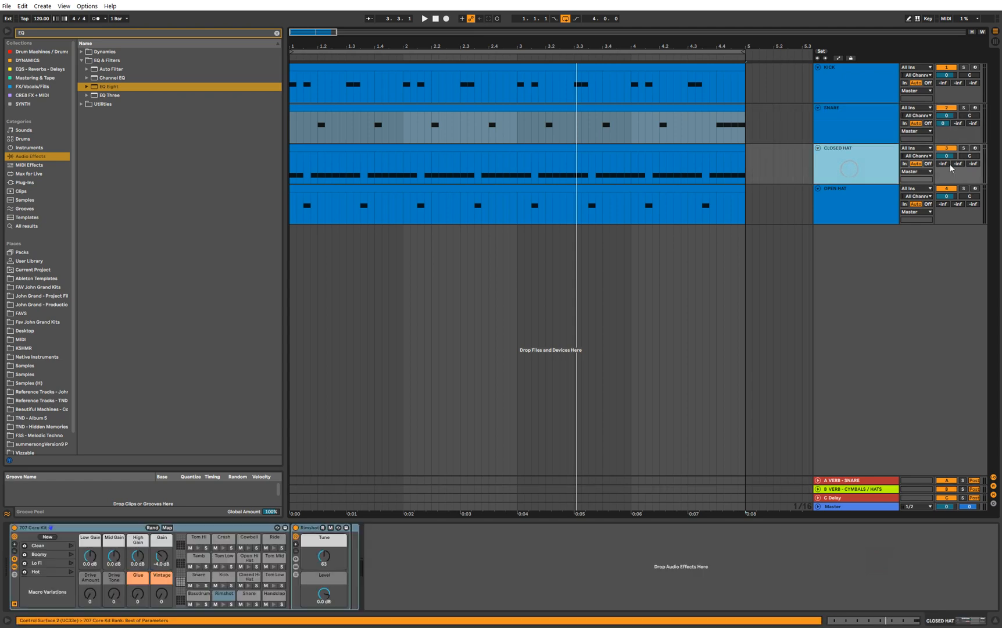
pyautogui.click(859, 489)
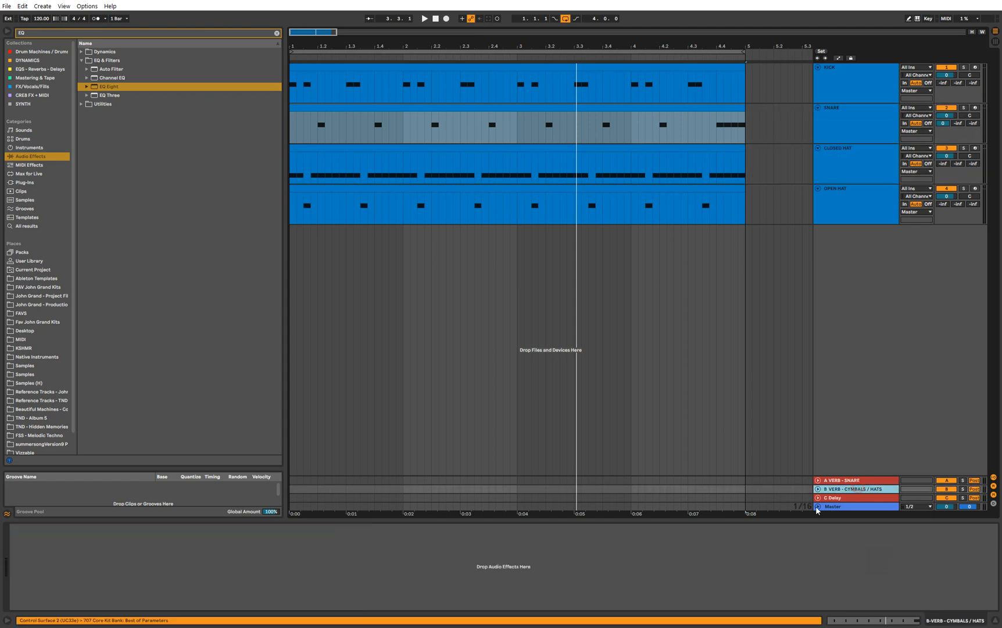
pyautogui.click(277, 34)
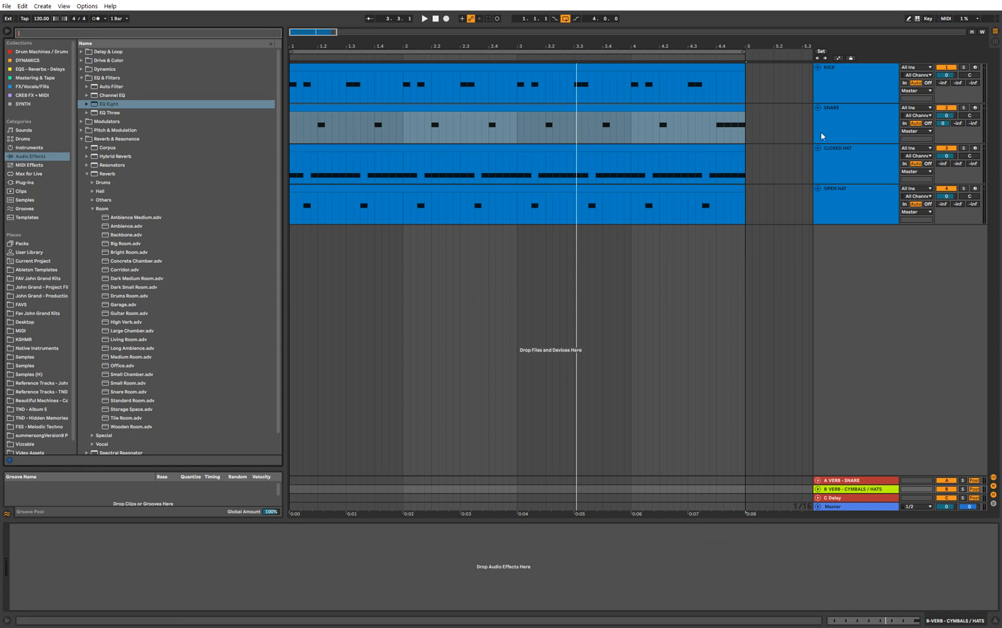
pyautogui.click(846, 133)
pyautogui.click(849, 153)
pyautogui.click(853, 143)
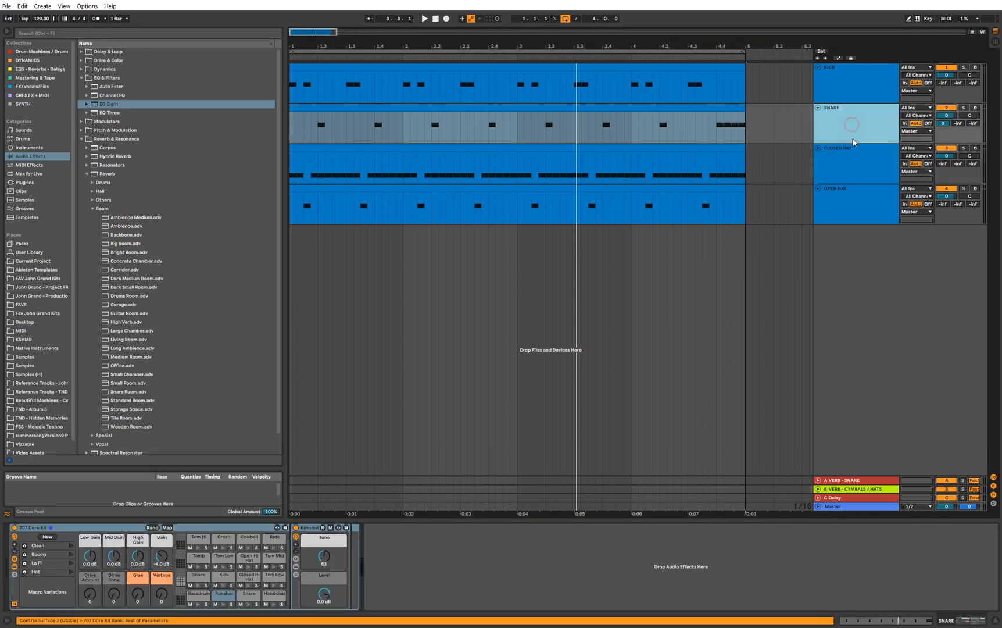
pyautogui.click(854, 146)
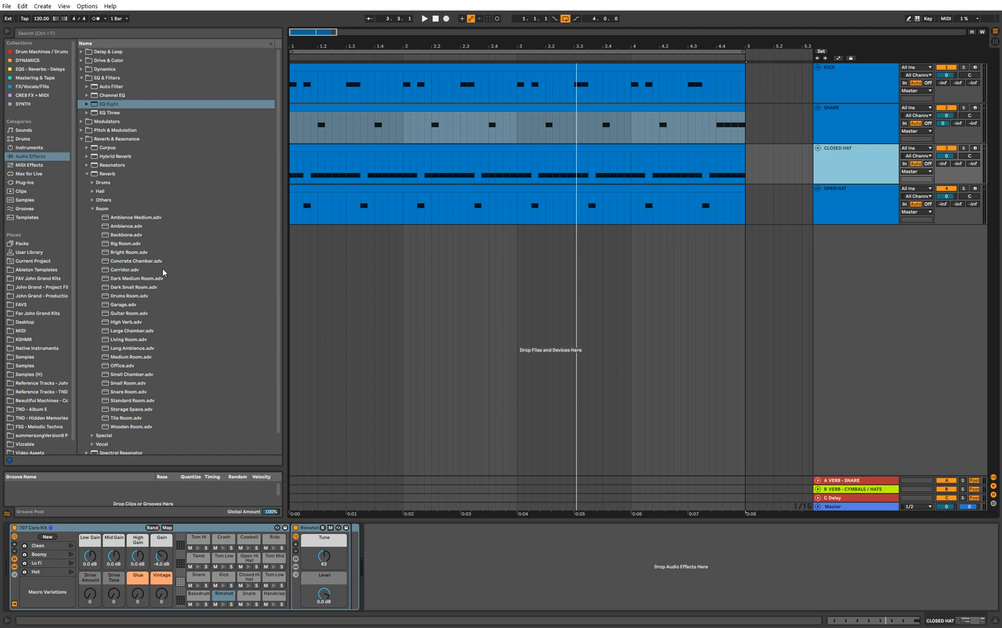
pyautogui.click(155, 295)
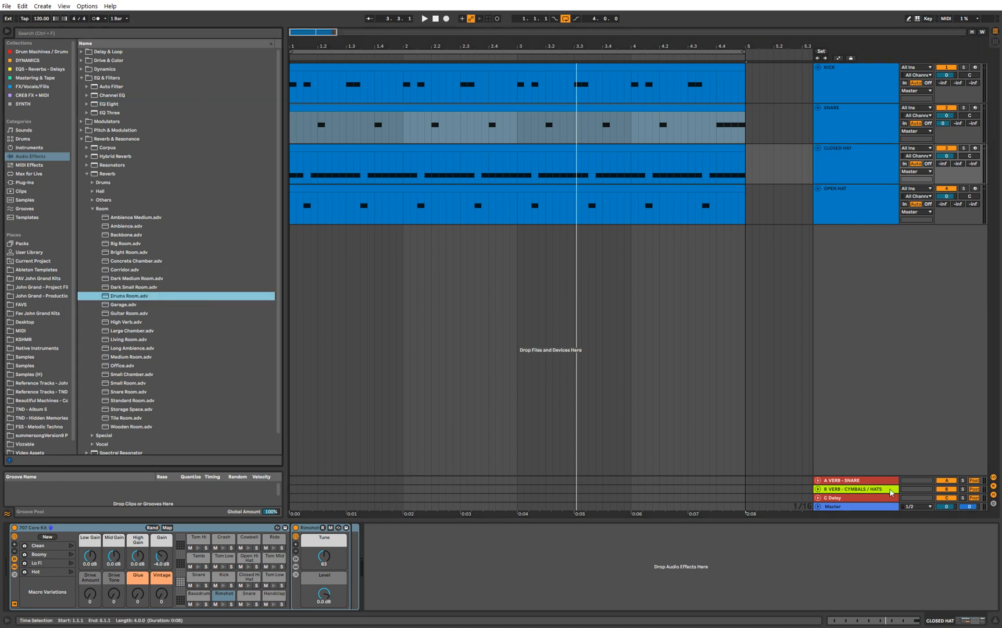
pyautogui.doubleClick(119, 297)
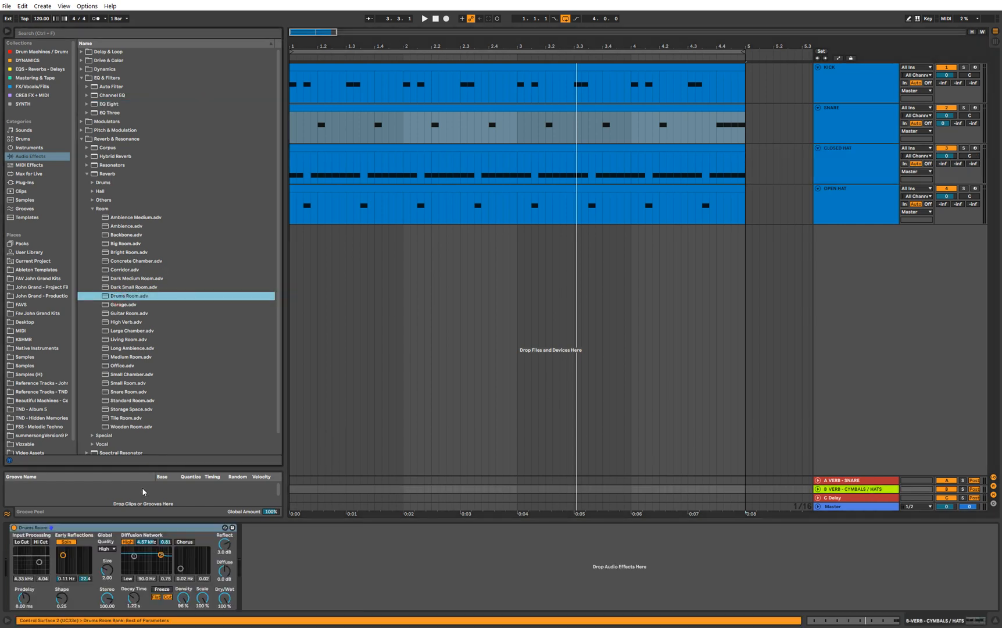
pyautogui.rightClick(871, 490)
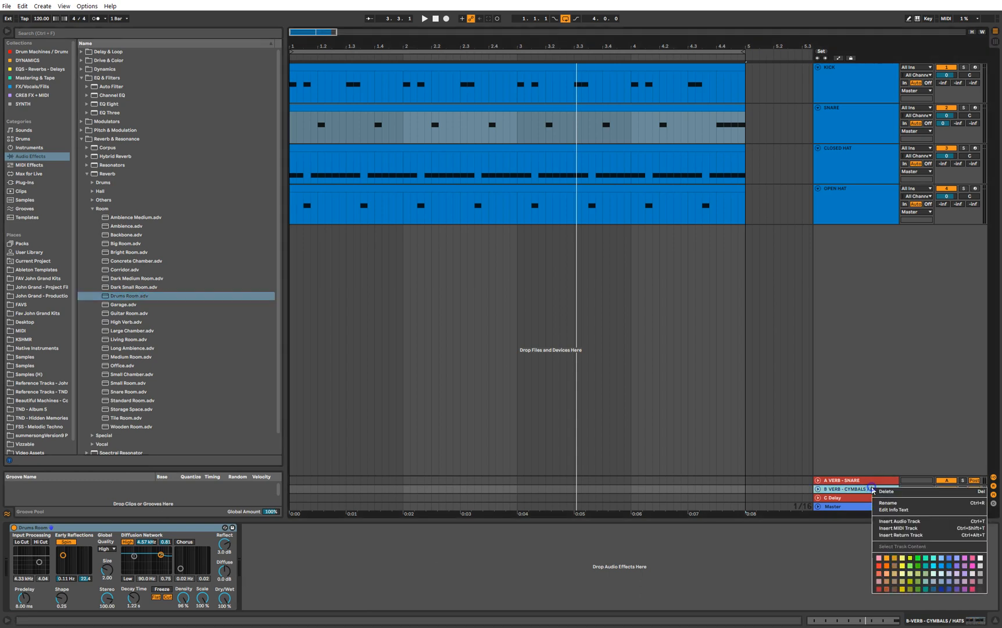
pyautogui.click(906, 591)
# - Set the CLOSED HAT track's send to return B to 0 dB and listen to the track in solo
pyautogui.click(873, 125)
pyautogui.click(870, 168)
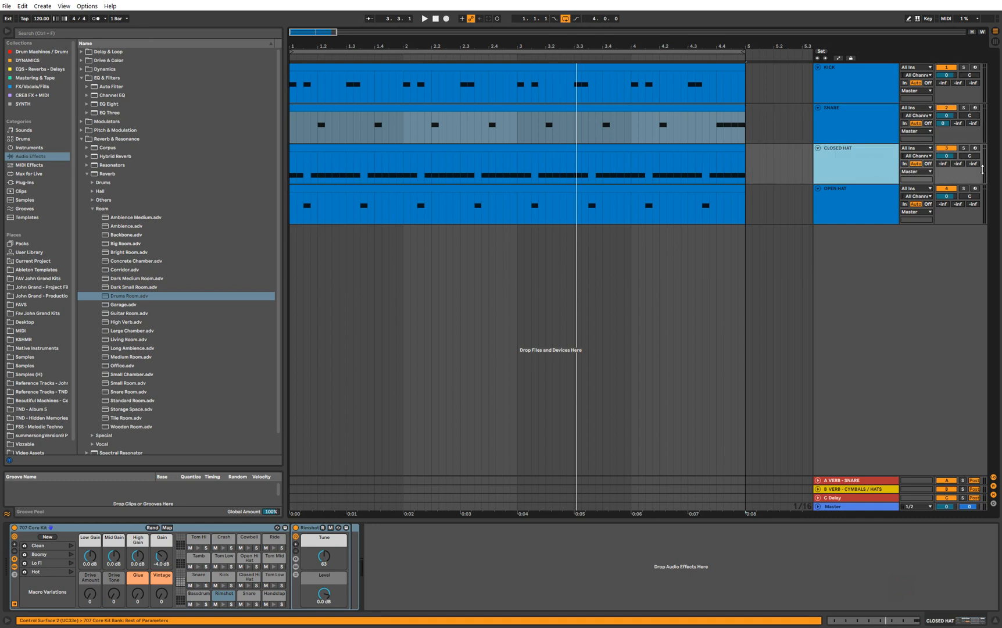
pyautogui.moveTo(961, 168); pyautogui.dragTo(962, 157)
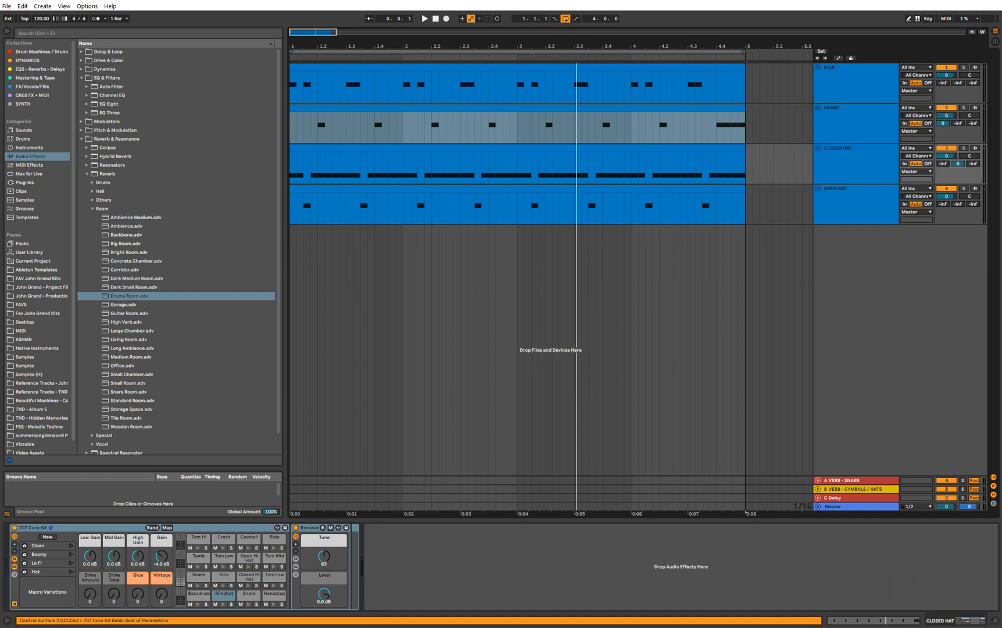
pyautogui.click(962, 148)
pyautogui.press('space')
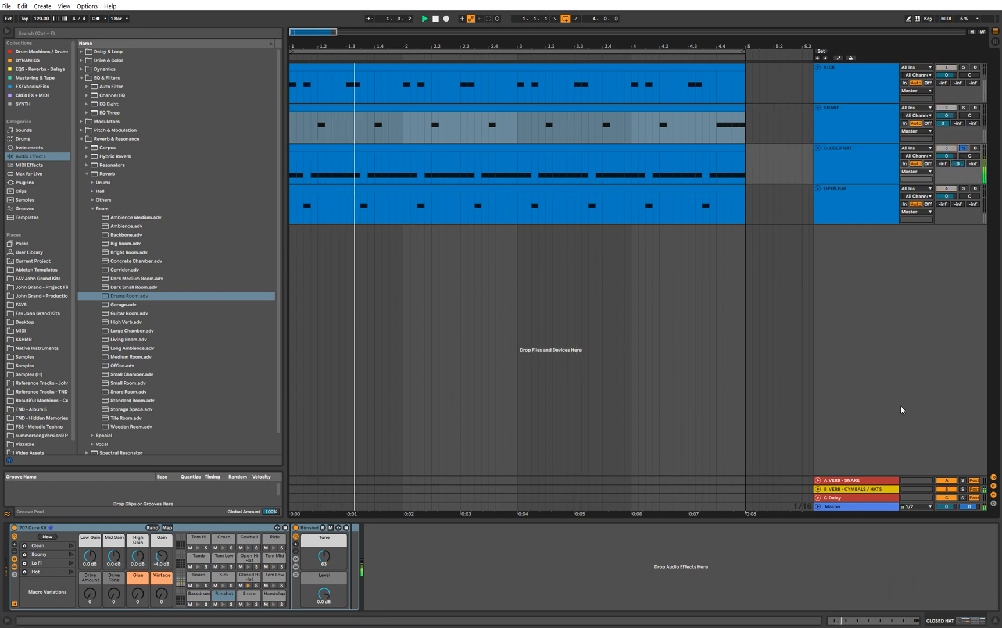
# - Shorten the Drums Room decay time to about 473 ms and lower its diffusion low shelf to about 0.20 during playback
pyautogui.click(873, 490)
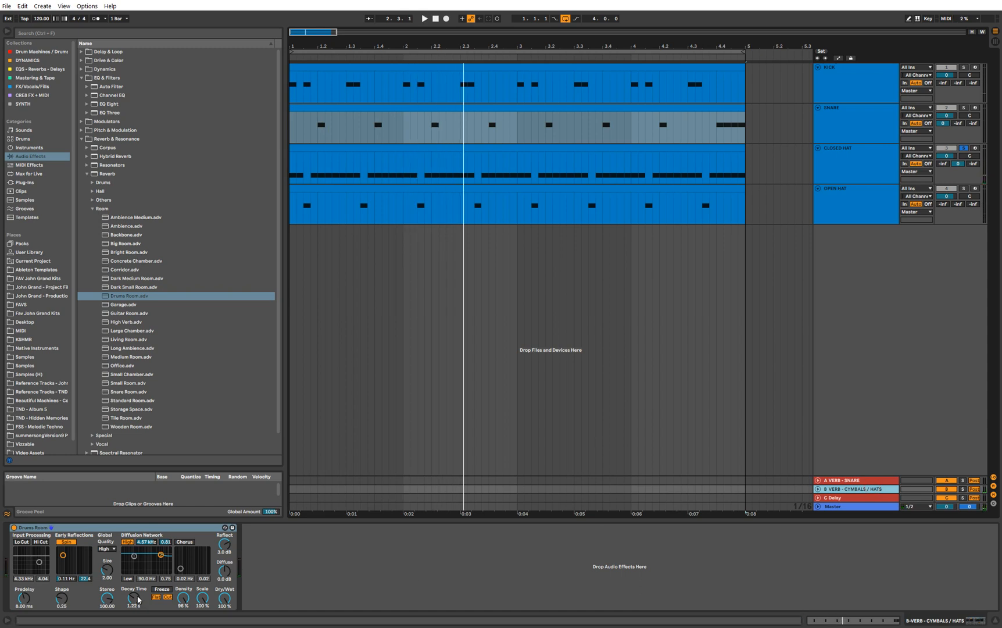
pyautogui.moveTo(137, 597); pyautogui.dragTo(138, 611)
pyautogui.press('space')
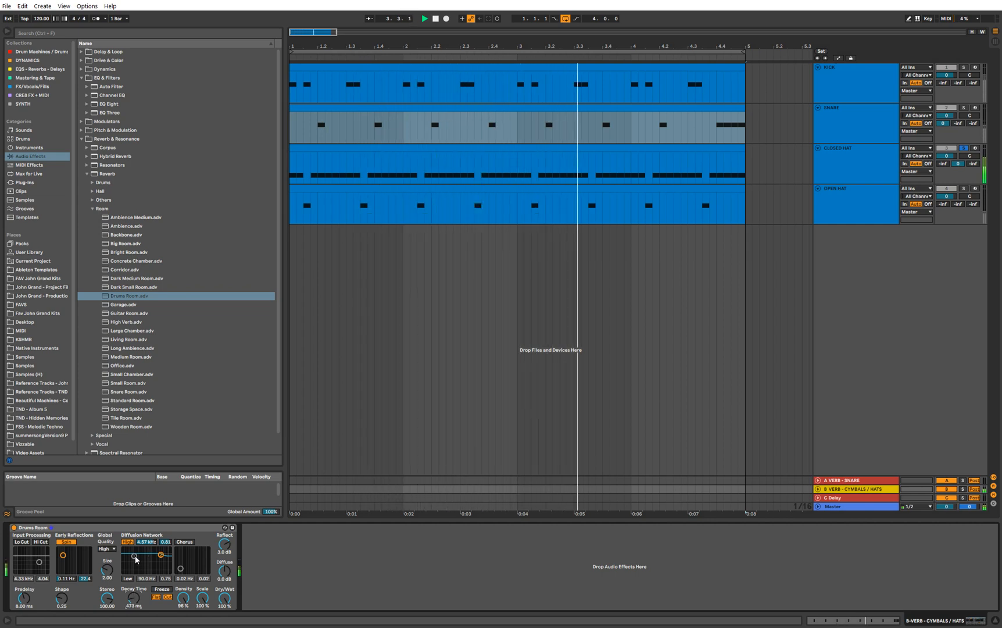
pyautogui.moveTo(134, 556); pyautogui.dragTo(135, 571)
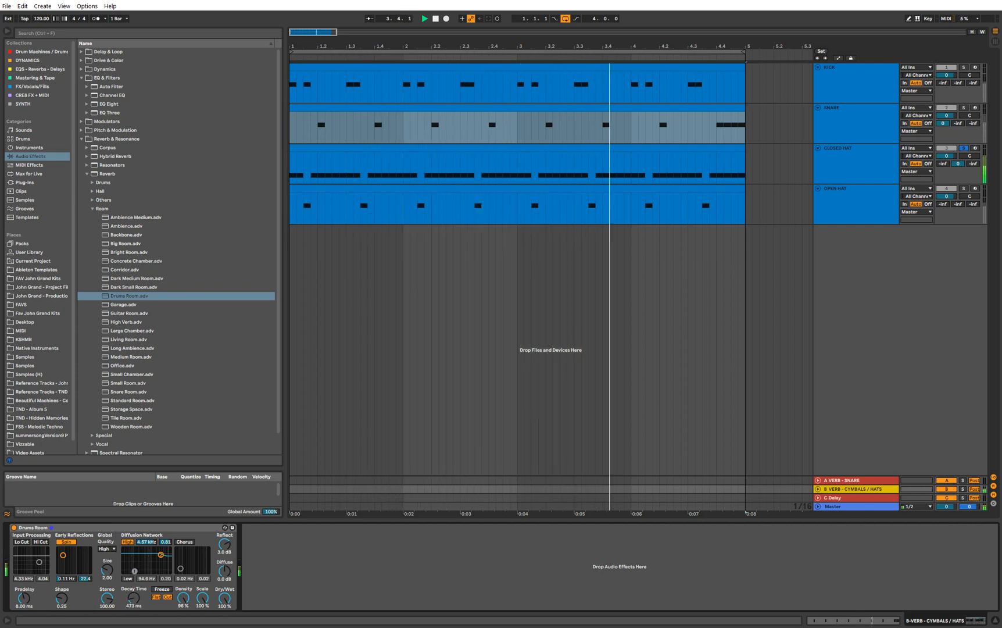
# - Enable the Drums Room reverb's input low cut and set it to about 784 Hz
pyautogui.click(22, 542)
pyautogui.moveTo(39, 562); pyautogui.dragTo(31, 564)
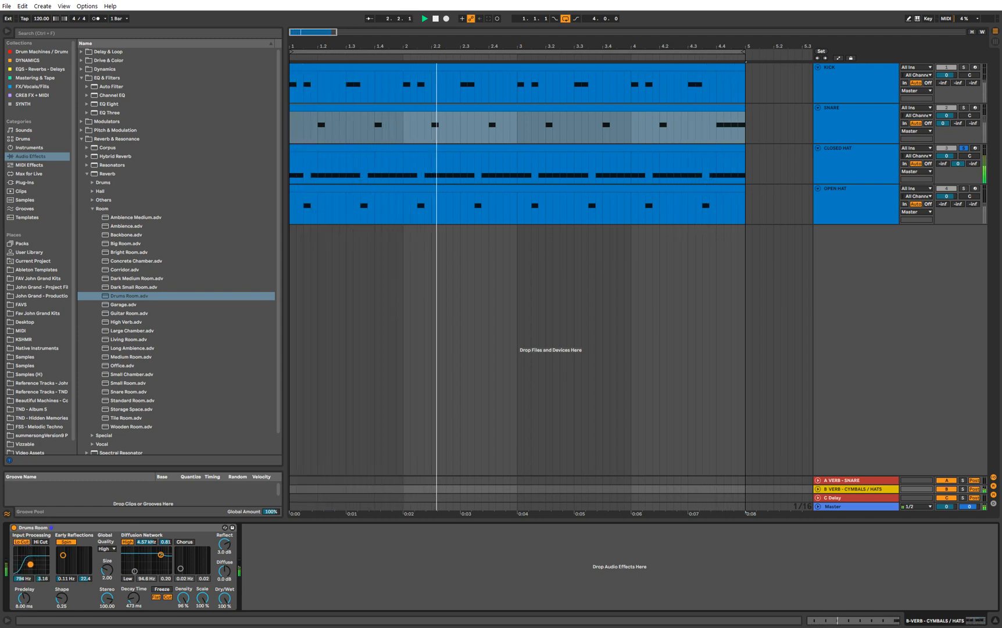
pyautogui.click(44, 543)
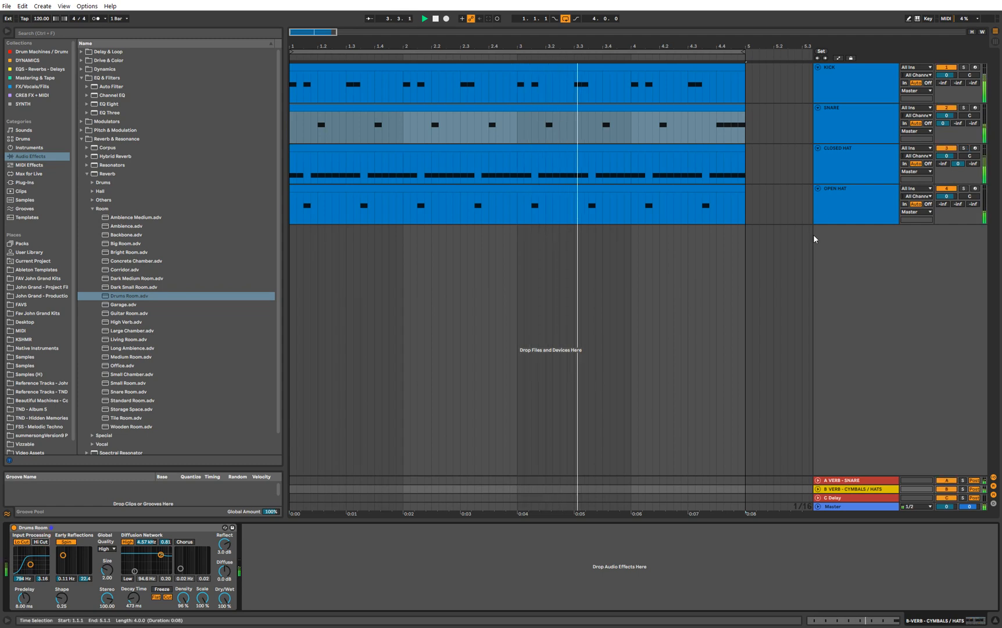
# - Listen to the full drum pattern while checking the hat tracks and the CLOSED HAT send to return B
pyautogui.click(838, 173)
pyautogui.click(843, 206)
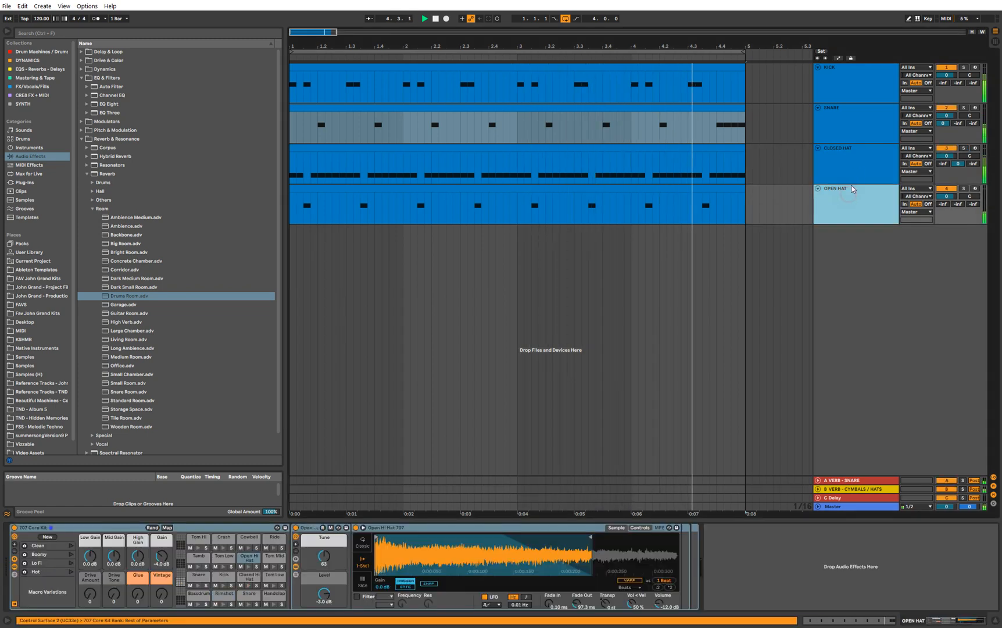
pyautogui.click(858, 170)
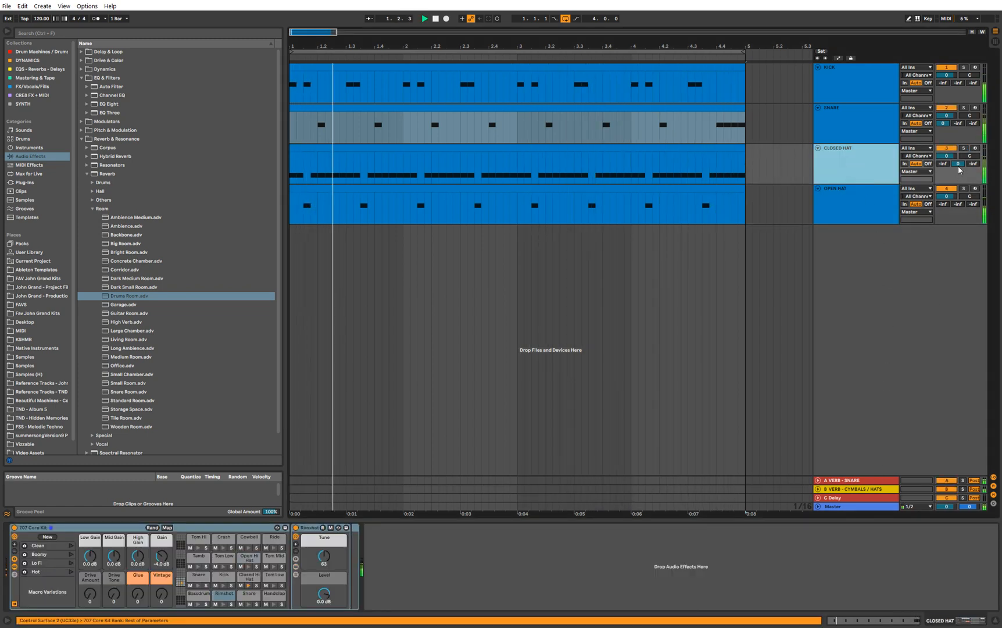
pyautogui.moveTo(958, 165); pyautogui.dragTo(958, 99)
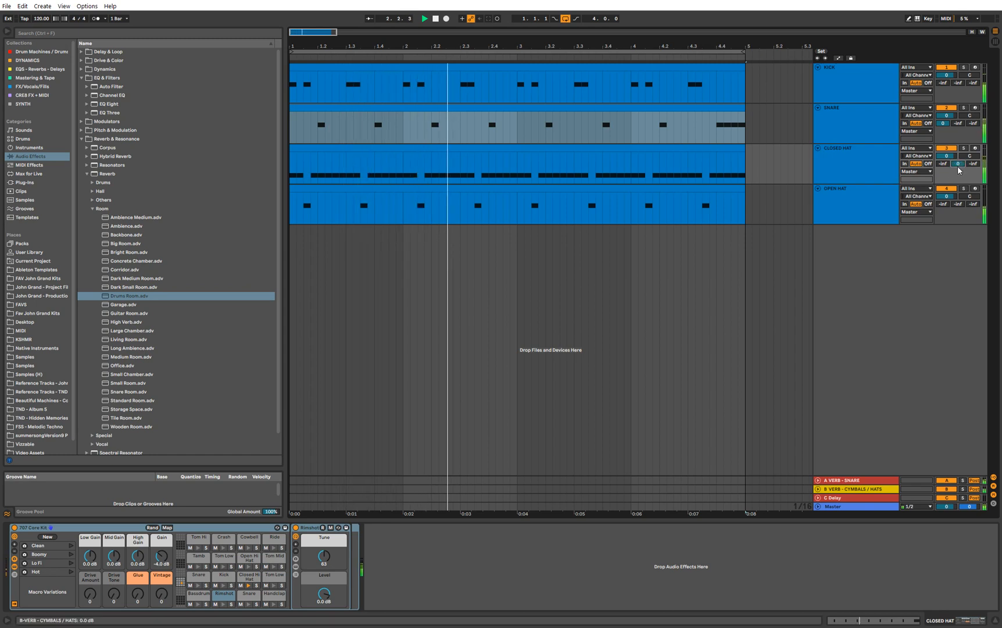
# - Fine-tune the Drums Room decay time on VERB - CYMBALS / HATS to about 414 ms while playing the pattern
pyautogui.click(858, 488)
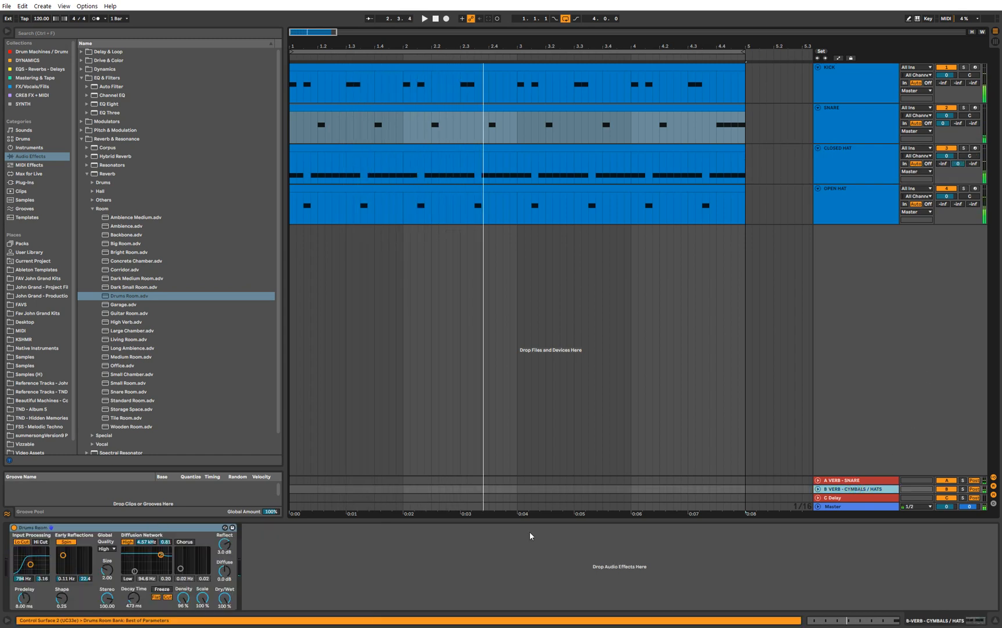
pyautogui.click(138, 596)
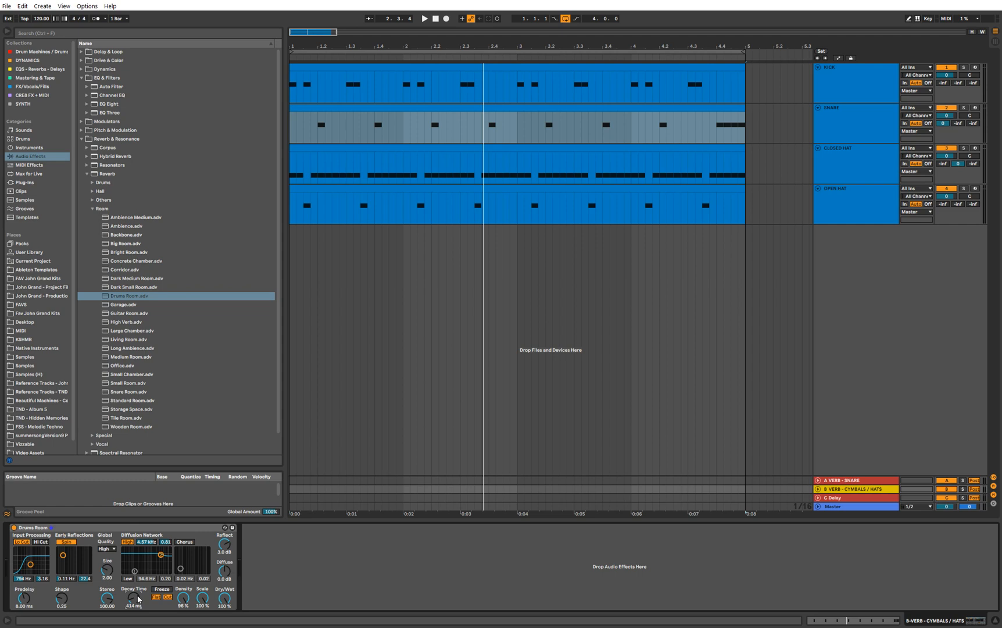
pyautogui.press('space')
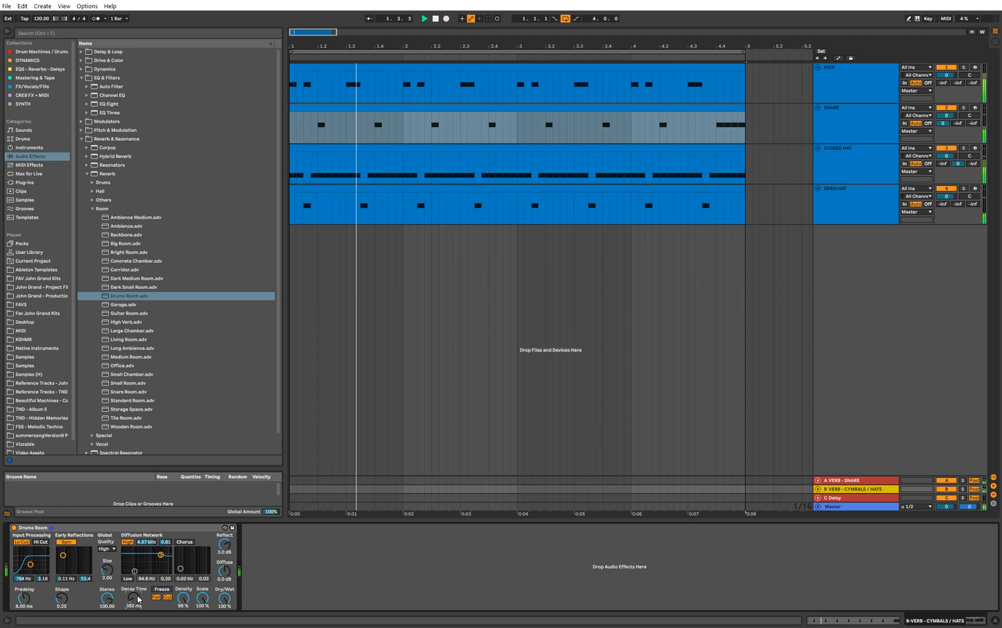
pyautogui.moveTo(138, 598); pyautogui.dragTo(138, 597)
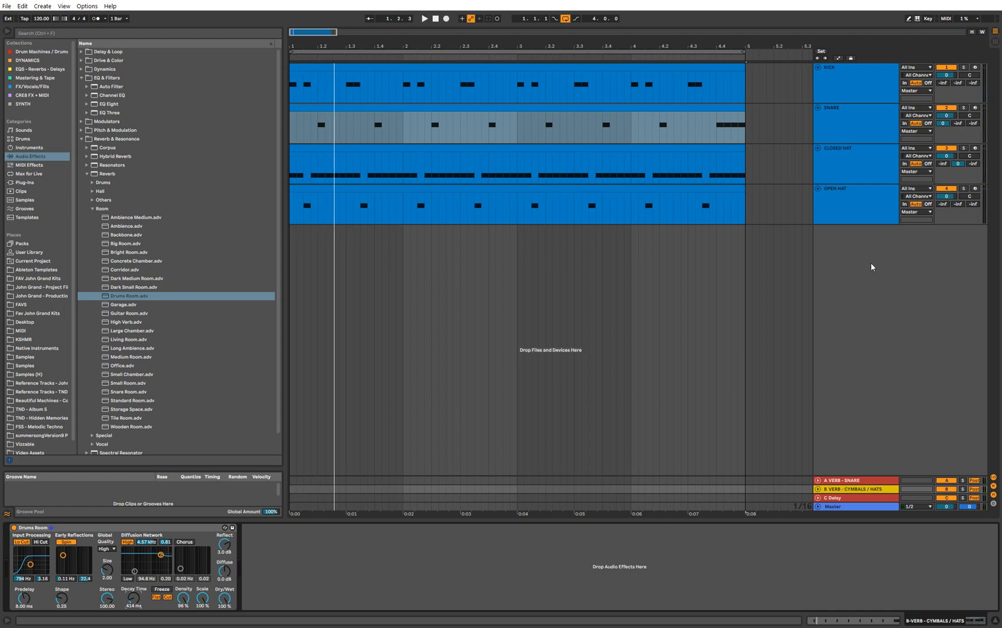
pyautogui.moveTo(134, 600); pyautogui.dragTo(167, 597)
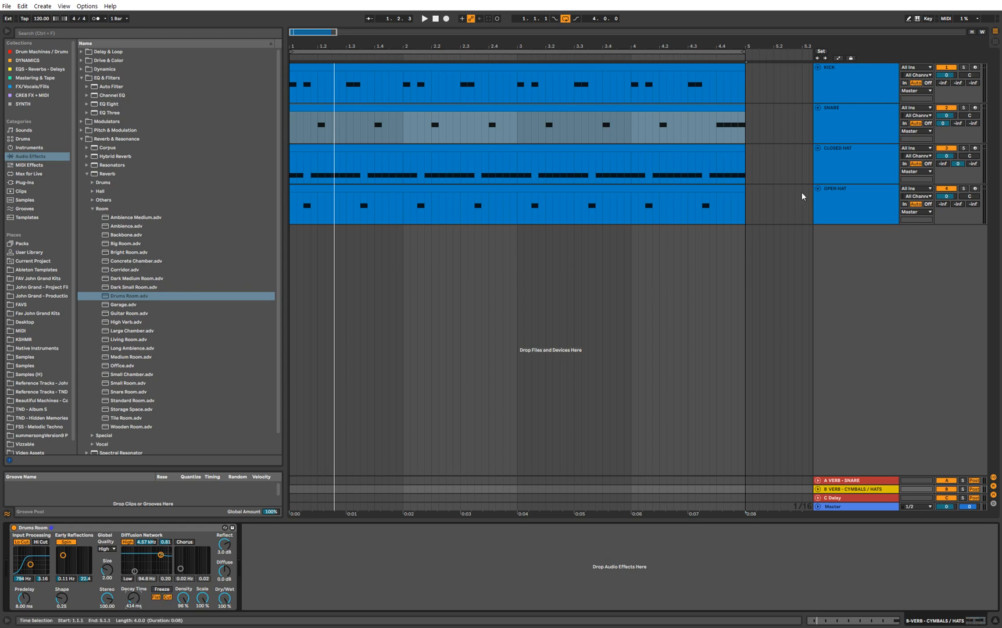
# - Solo the CLOSED HAT and OPEN HAT tracks and set the OPEN HAT send to return B to 0 dB
pyautogui.click(844, 163)
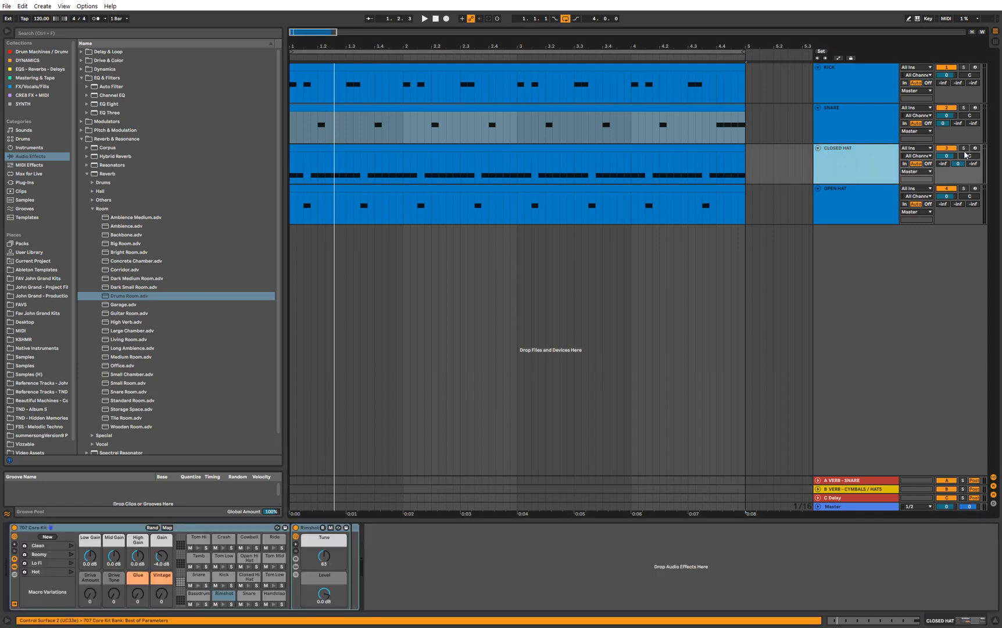
pyautogui.click(963, 148)
pyautogui.keyDown('ctrl'); pyautogui.click(962, 189); pyautogui.keyUp('ctrl')
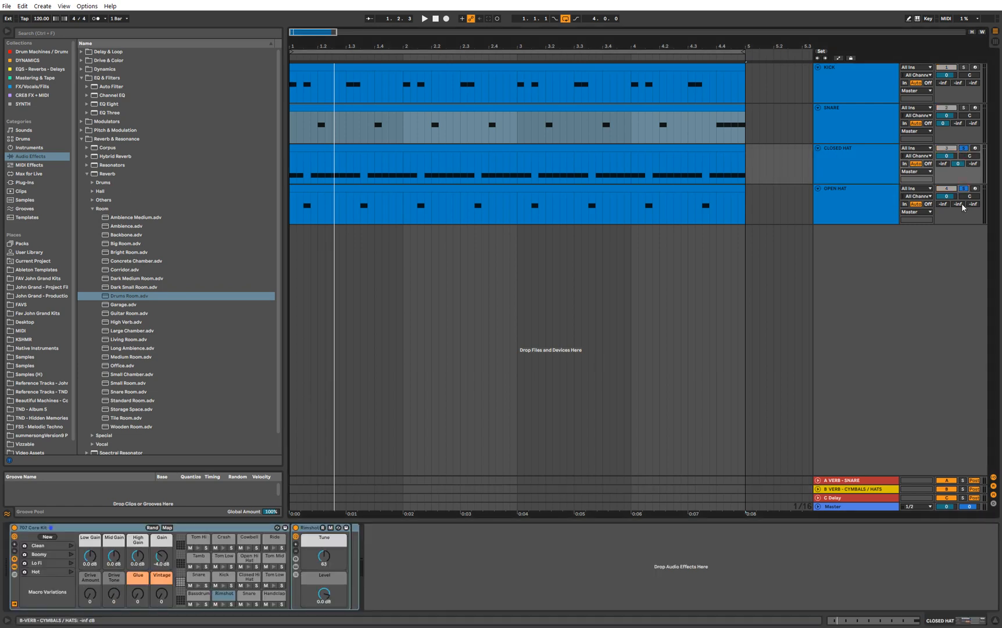
# - Colour all three return tracks dark blue
pyautogui.click(841, 488)
pyautogui.rightClick(842, 489)
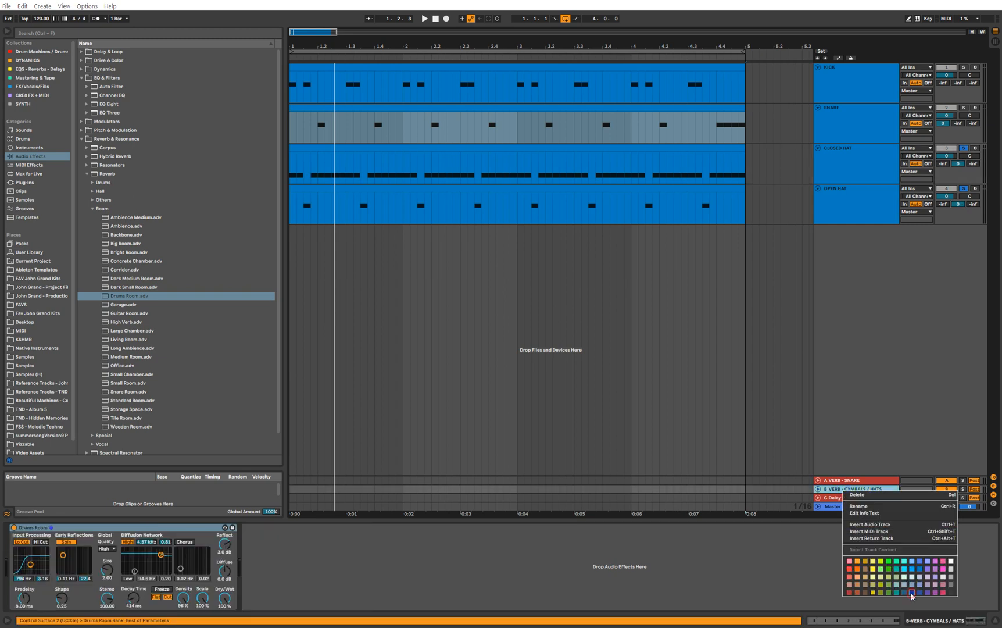
pyautogui.click(912, 592)
pyautogui.click(881, 483)
pyautogui.rightClick(881, 483)
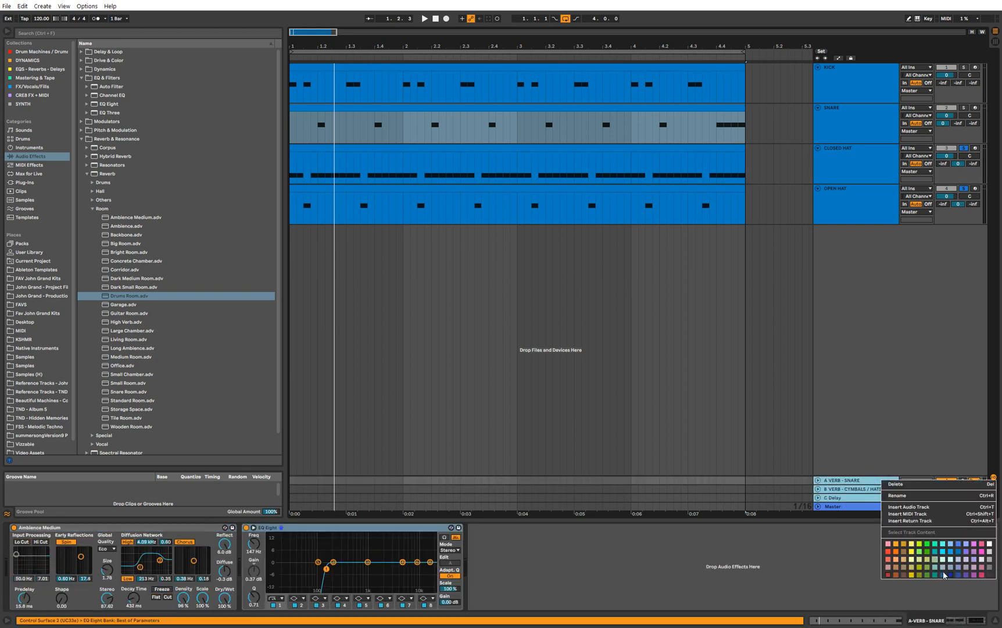
pyautogui.click(946, 575)
# - Play both soloed hat tracks from bar 1 to hear them through the reverb, then turn their solo off
pyautogui.click(859, 204)
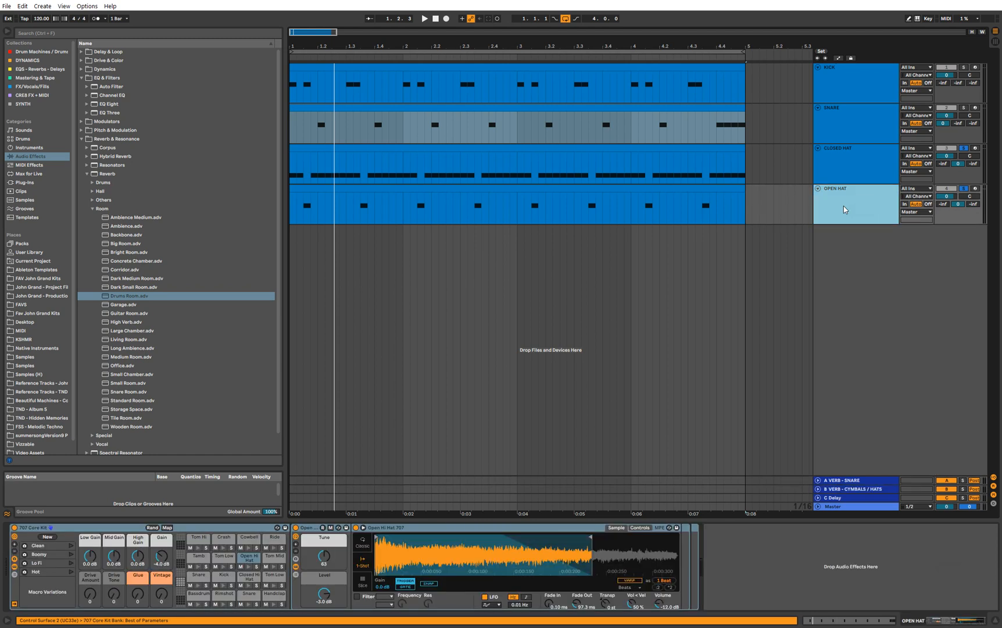
pyautogui.click(846, 175)
pyautogui.click(847, 194)
pyautogui.click(848, 197)
pyautogui.click(883, 179)
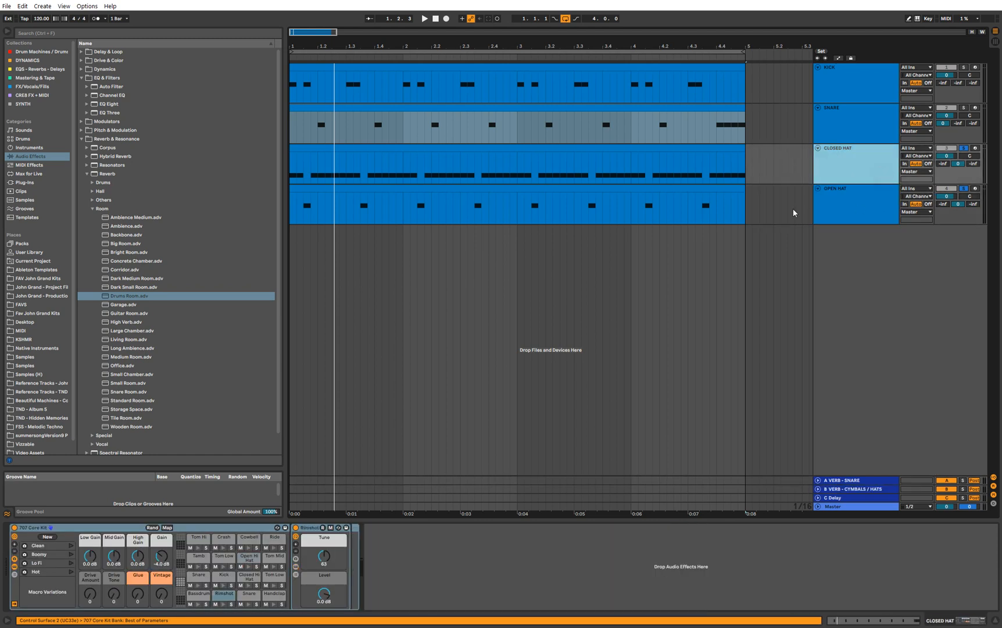
pyautogui.click(310, 199)
pyautogui.click(291, 188)
pyautogui.press('space')
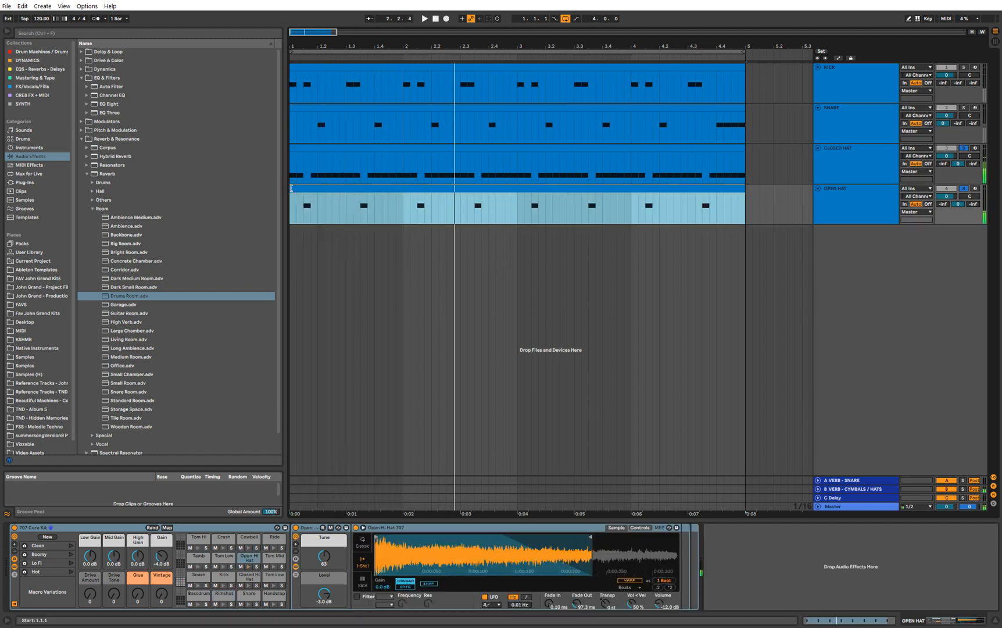
pyautogui.click(963, 188)
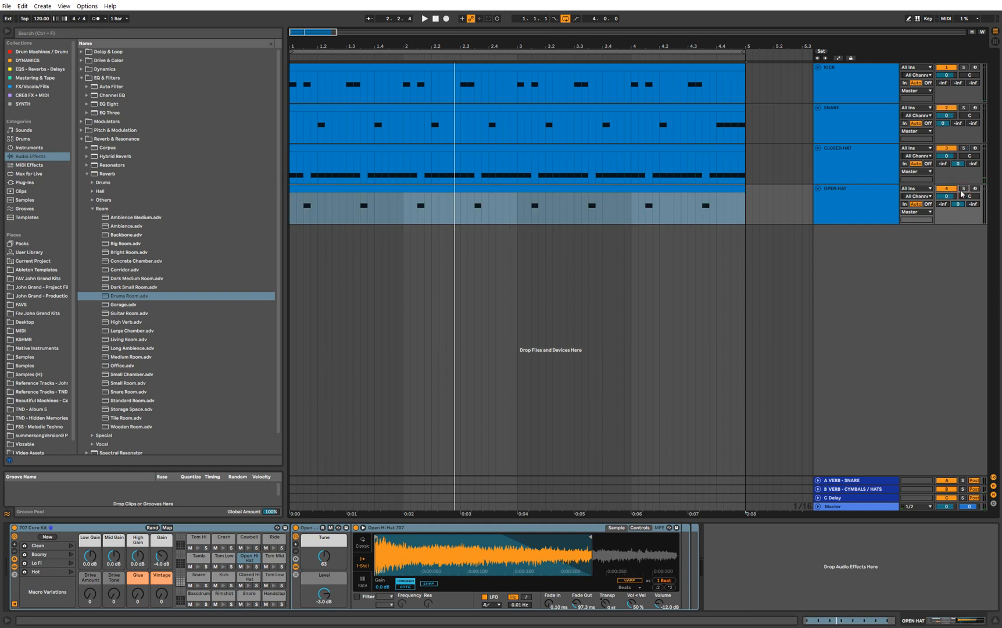
# - Insert a new return track below VERB - CYMBALS / HATS
pyautogui.click(857, 491)
pyautogui.rightClick(856, 491)
pyautogui.click(891, 540)
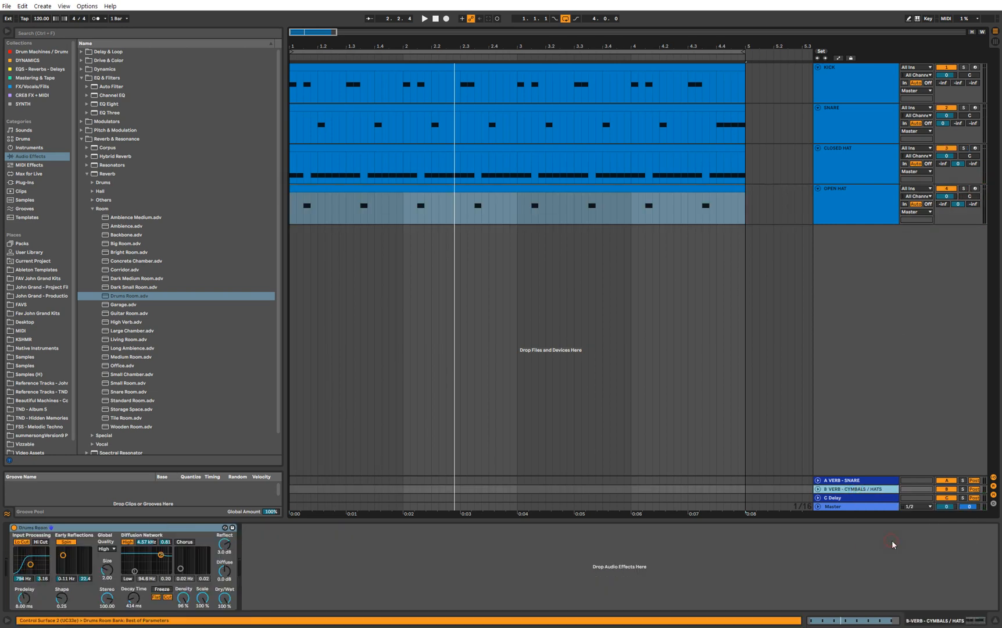
# - Rename the new return track C to VERB - OPEN HATS and colour it dark blue
pyautogui.click(868, 492)
pyautogui.hotkey('ctrl', 'r')
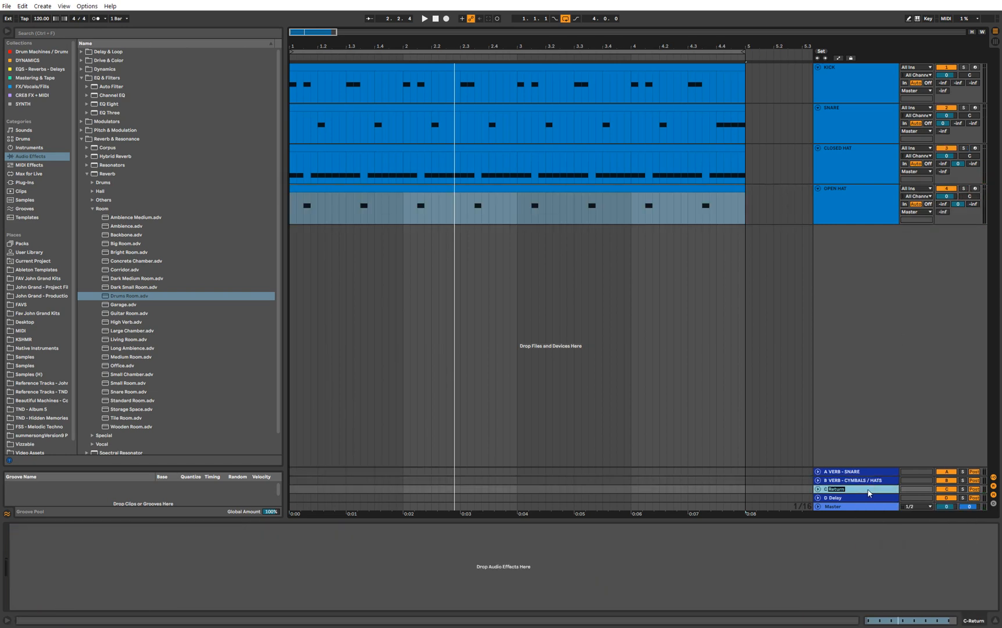
pyautogui.write('VERB - OPEN HATS')
pyautogui.press('Return')
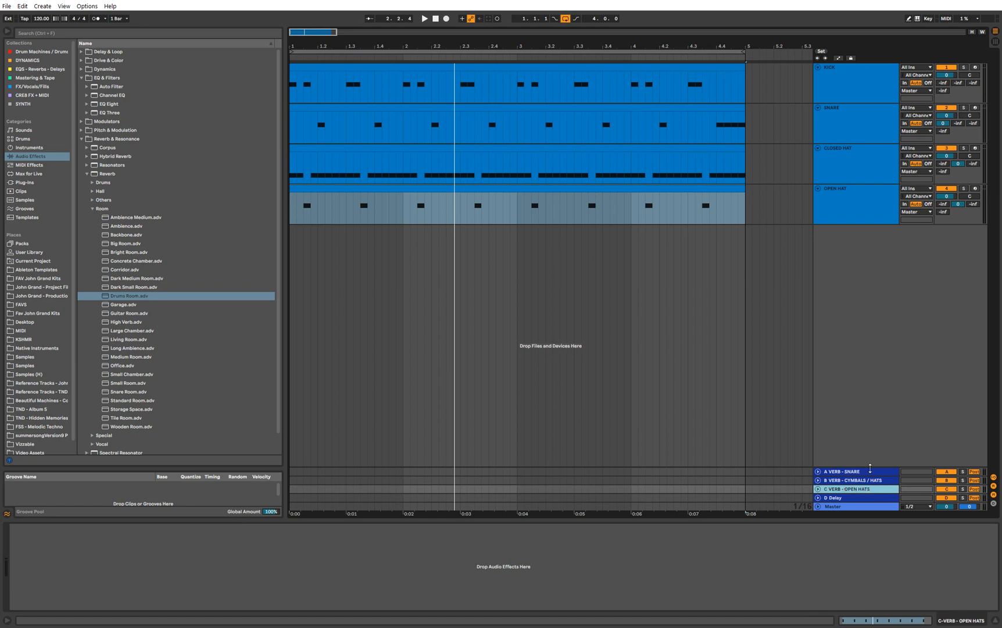
pyautogui.click(895, 212)
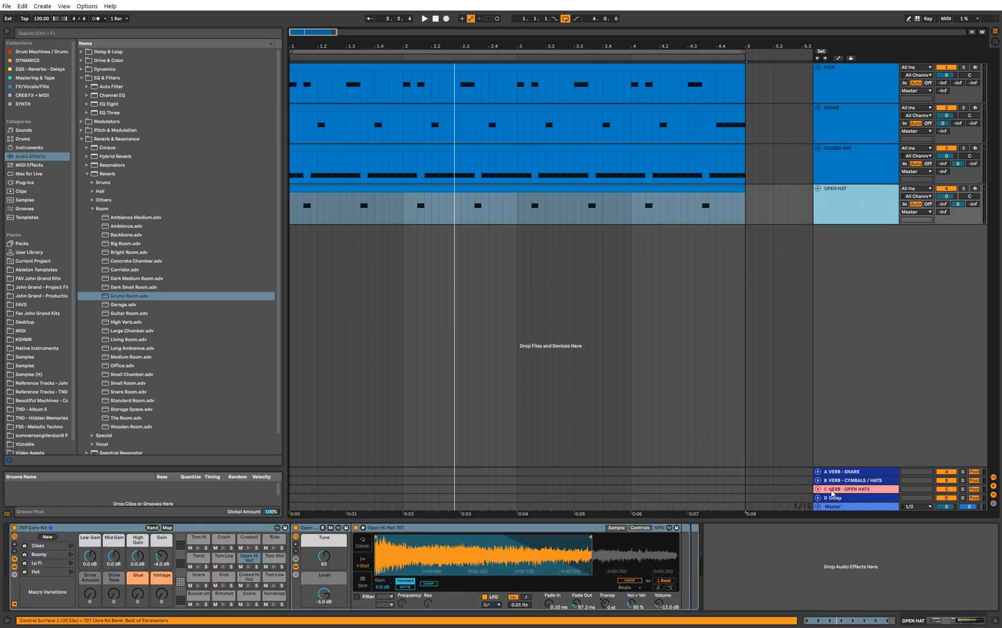
pyautogui.click(850, 492)
pyautogui.rightClick(851, 490)
pyautogui.click(917, 591)
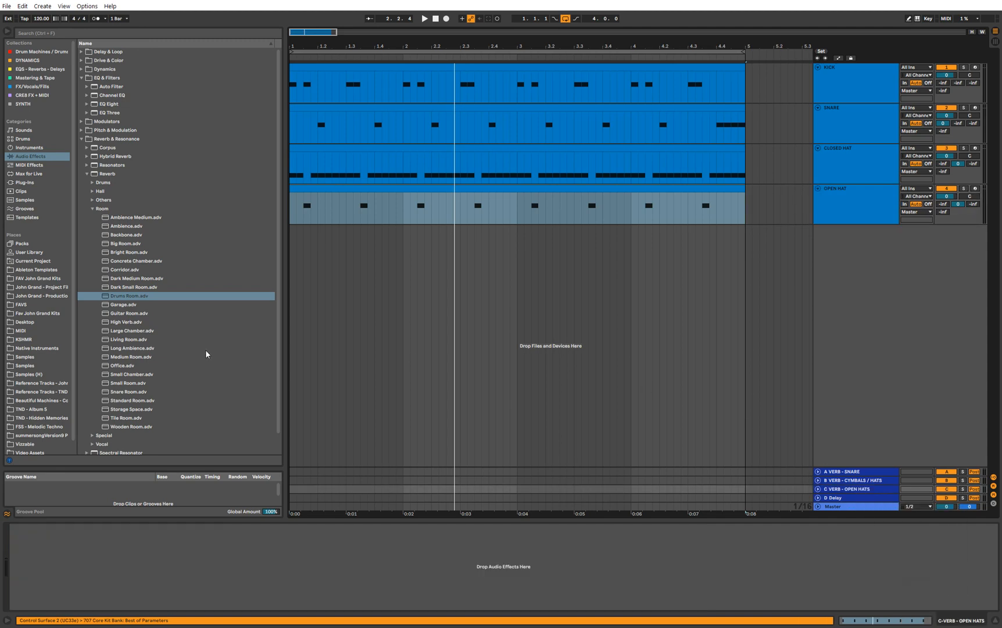
# - Load the Guitar Room reverb on VERB - OPEN HATS and switch the OPEN HAT send from return B to return C at 0 dB
pyautogui.doubleClick(150, 315)
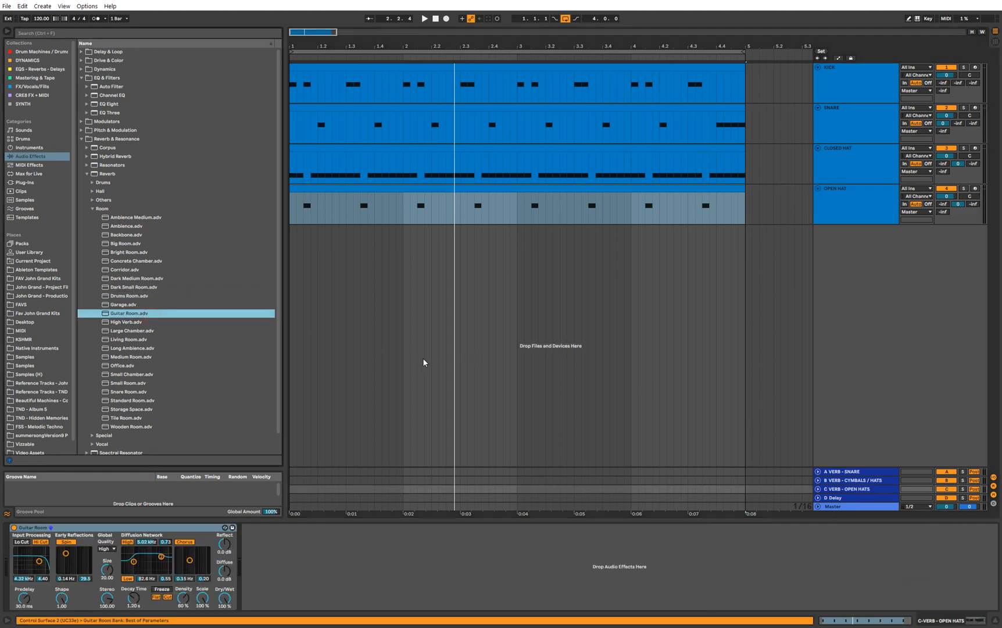
pyautogui.click(854, 206)
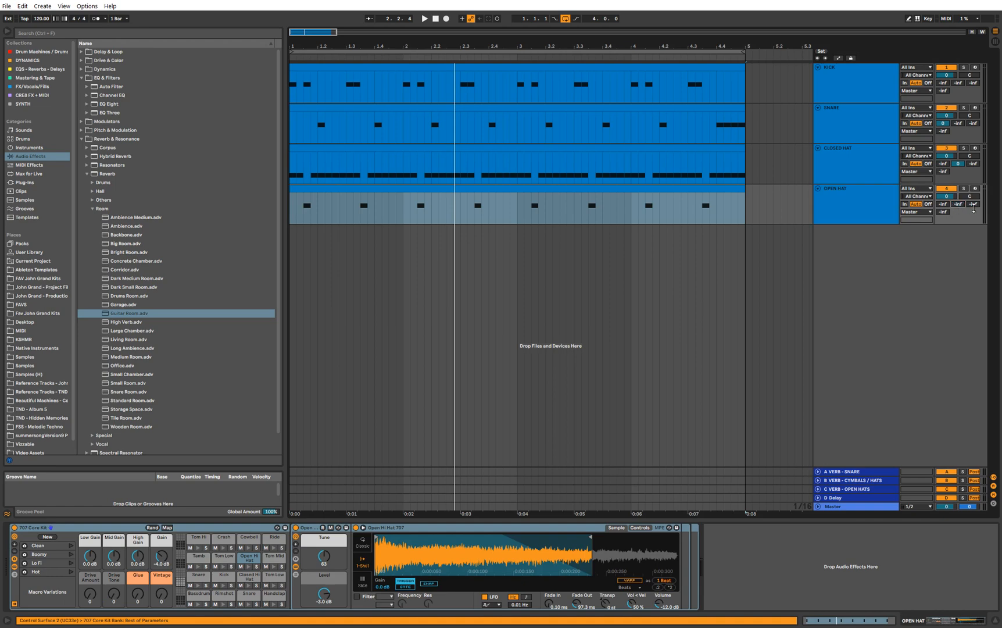
pyautogui.press('space')
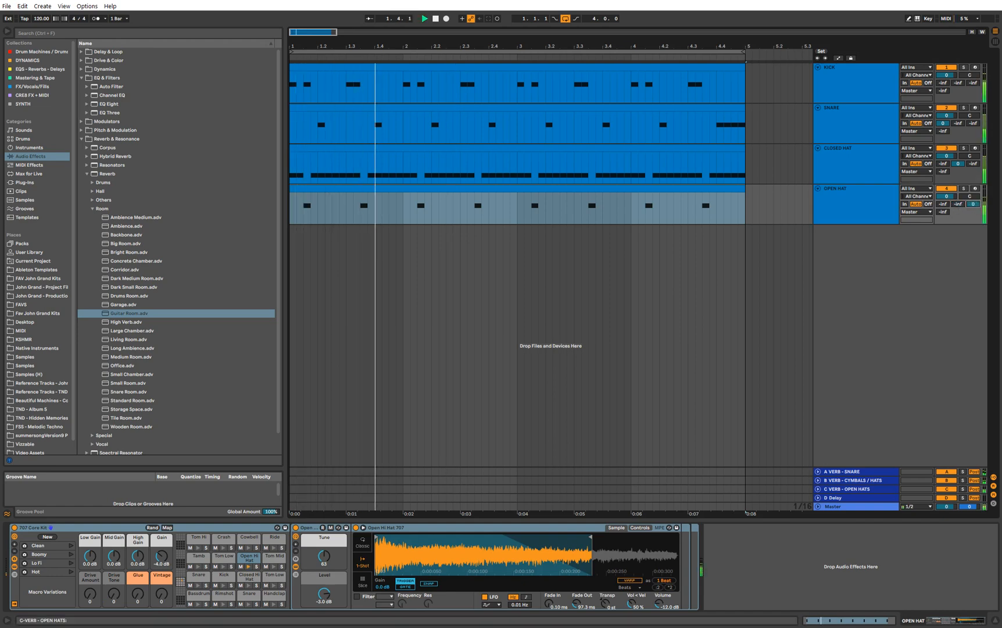
# - Add an EQ Eight with an 837 Hz low cut after the Guitar Room reverb and set the reverb's decay time to about 891 ms
pyautogui.click(849, 489)
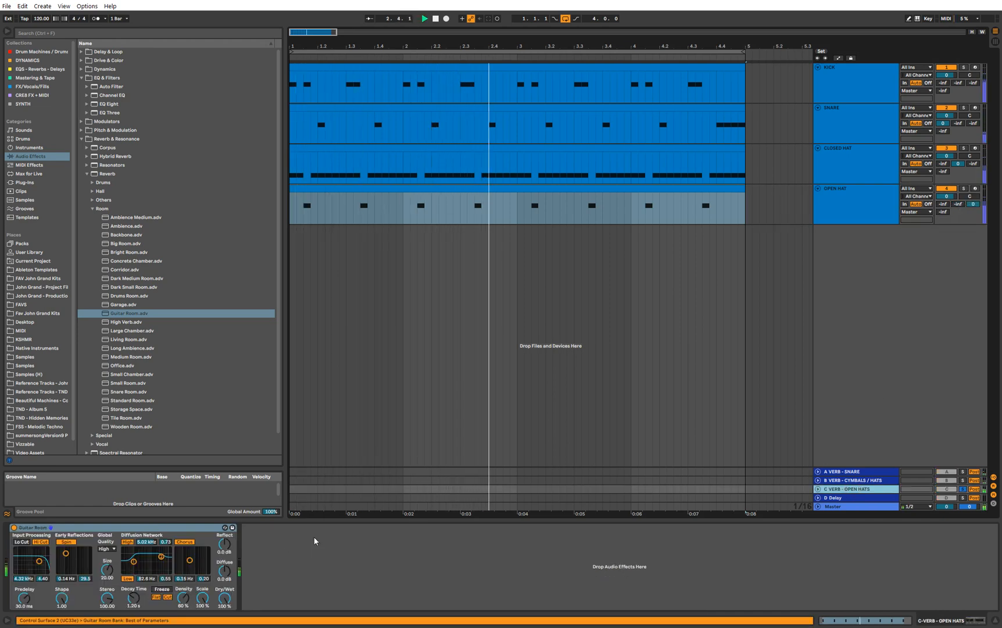
pyautogui.click(134, 33)
pyautogui.write('EQ')
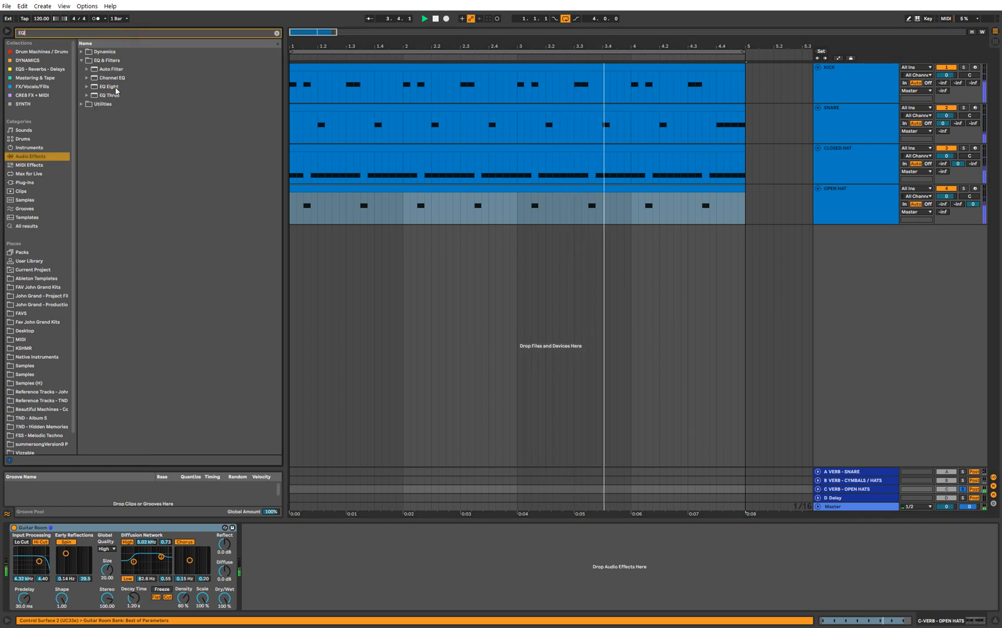
pyautogui.press('Return')
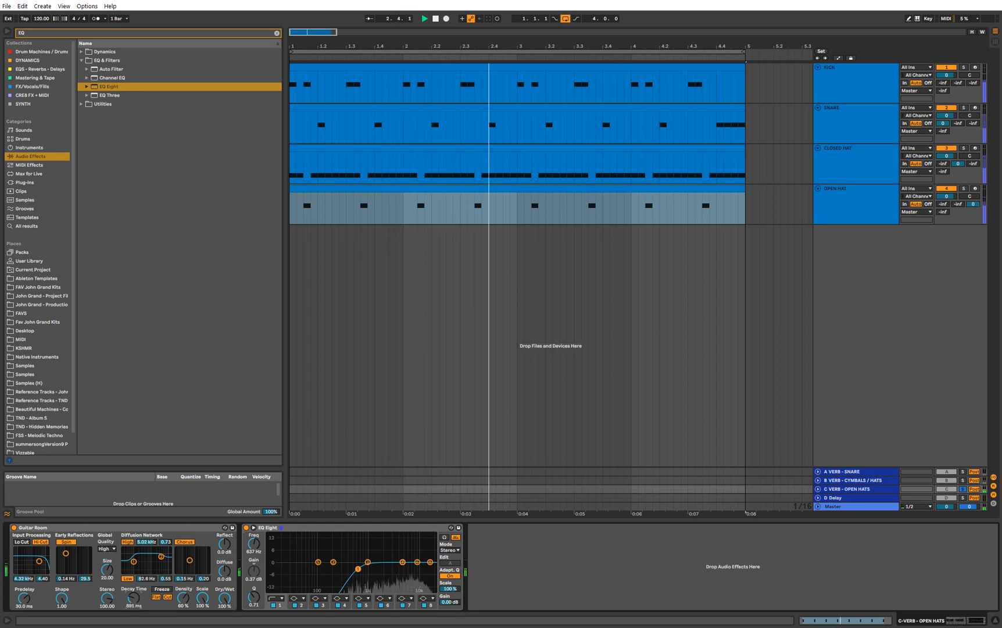
pyautogui.moveTo(133, 596); pyautogui.dragTo(133, 599)
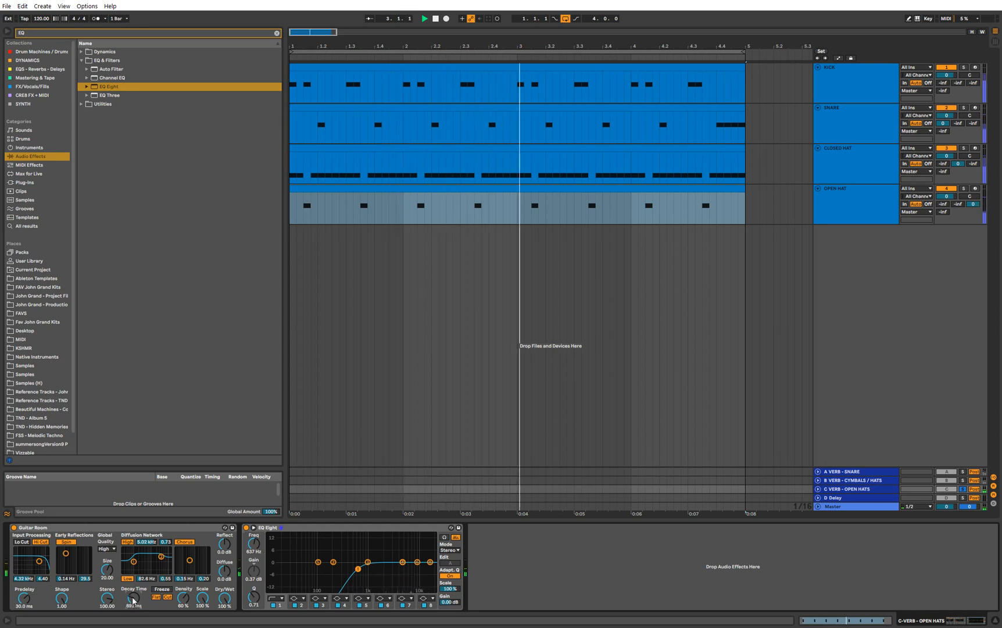
# - Play the full drum pattern with return C unsoloed, checking the KICK track in the mix
pyautogui.click(859, 207)
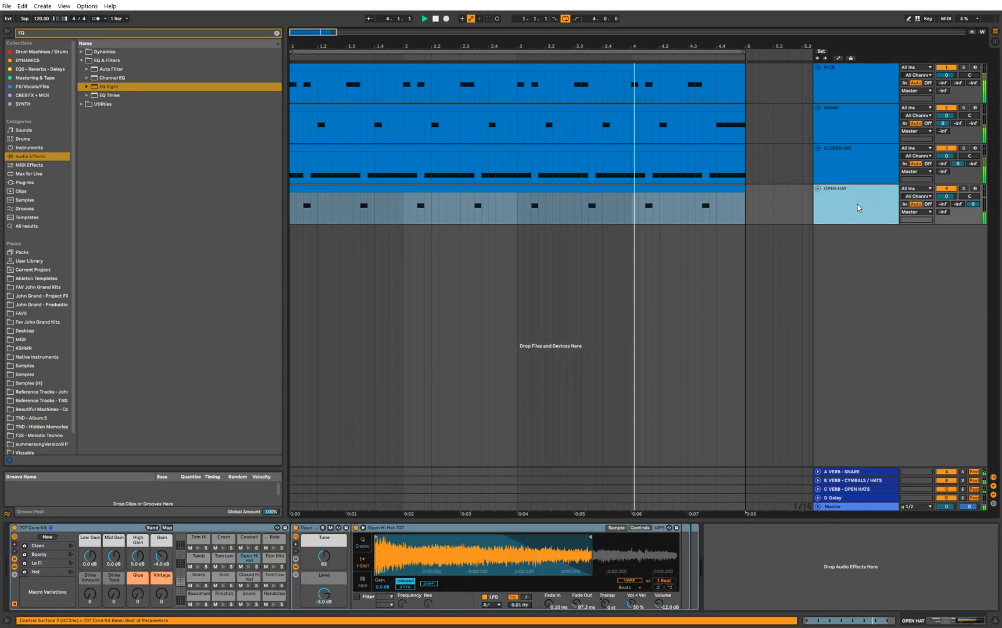
pyautogui.click(852, 83)
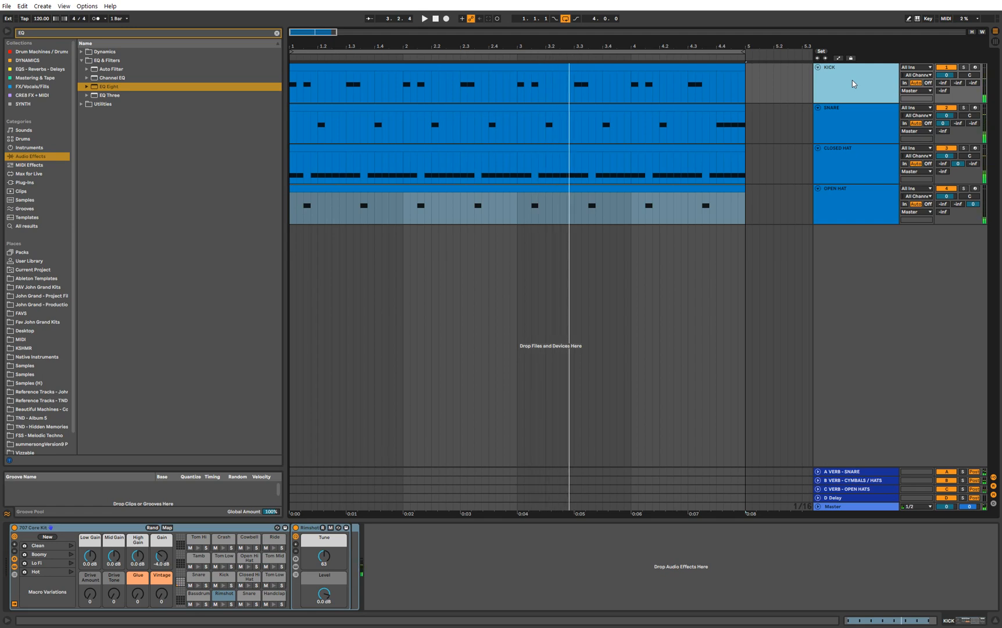
pyautogui.click(849, 172)
pyautogui.click(854, 92)
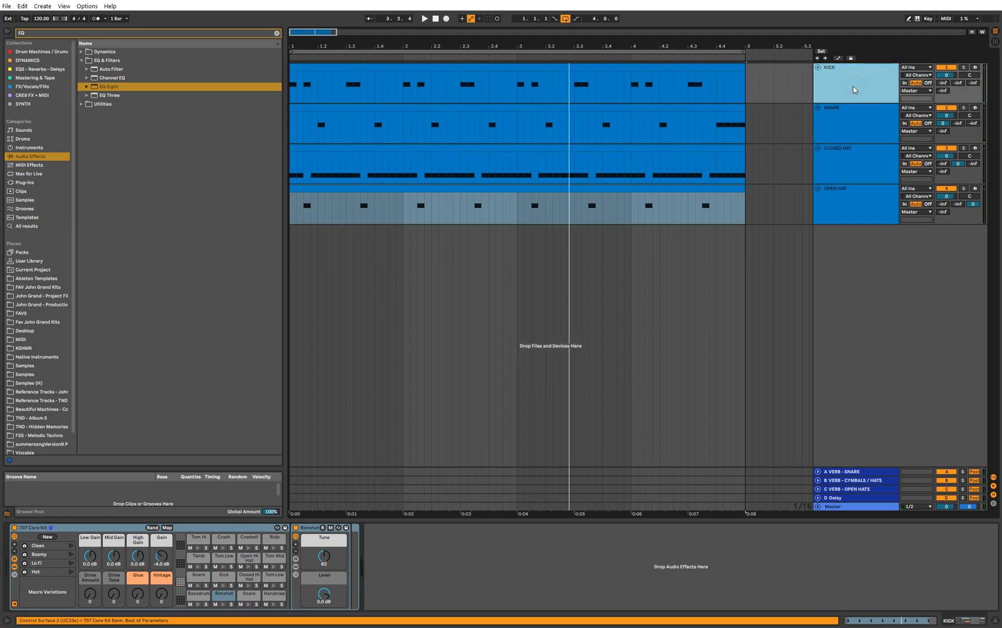
pyautogui.press('space')
pyautogui.press('space')
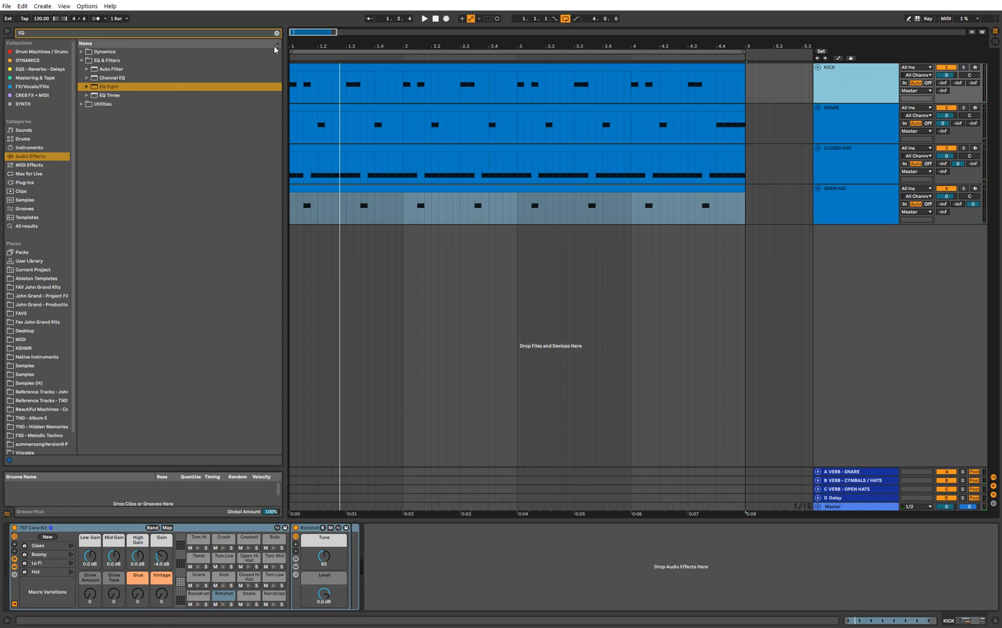
# - Add an EQ Eight to the KICK track and select its 100 Hz band
pyautogui.doubleClick(209, 87)
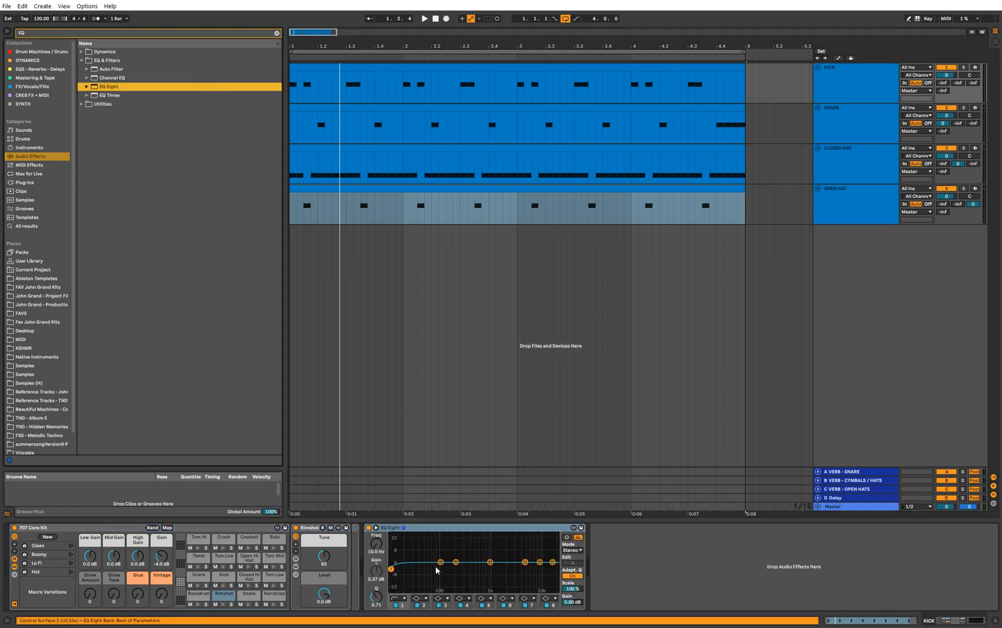
pyautogui.click(440, 564)
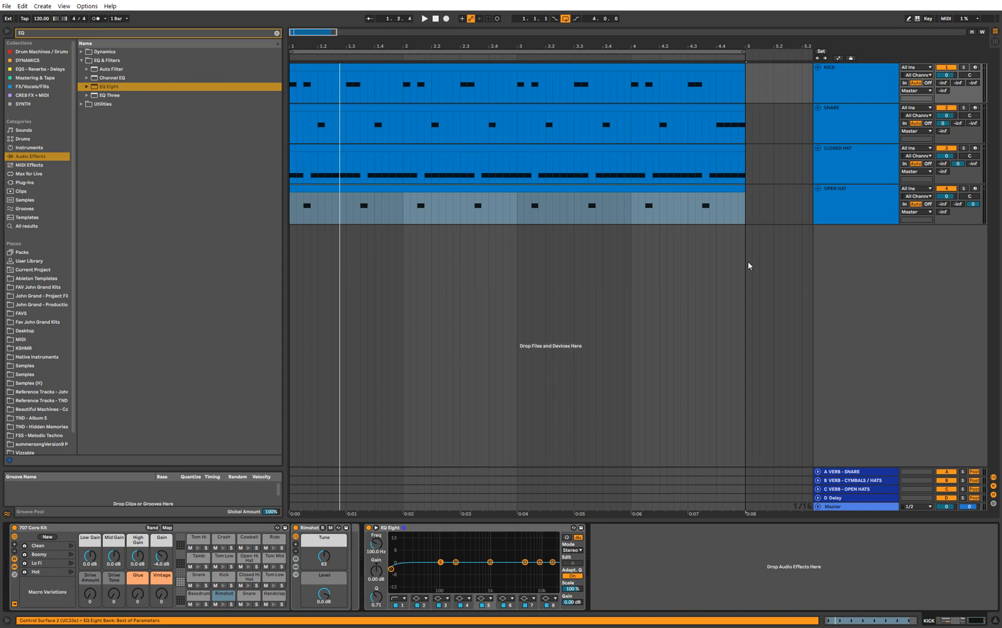
pyautogui.click(835, 86)
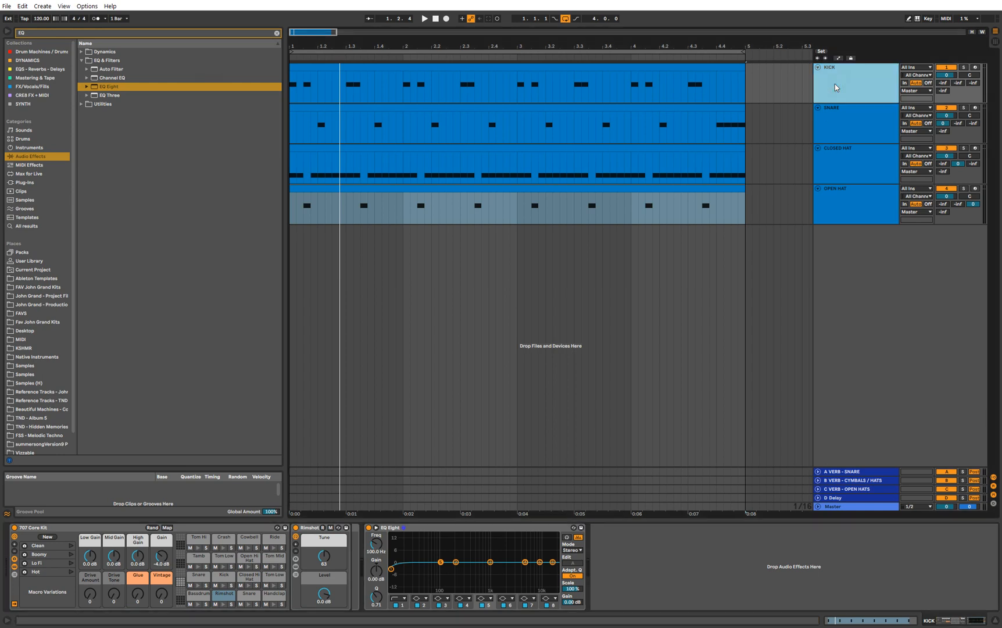
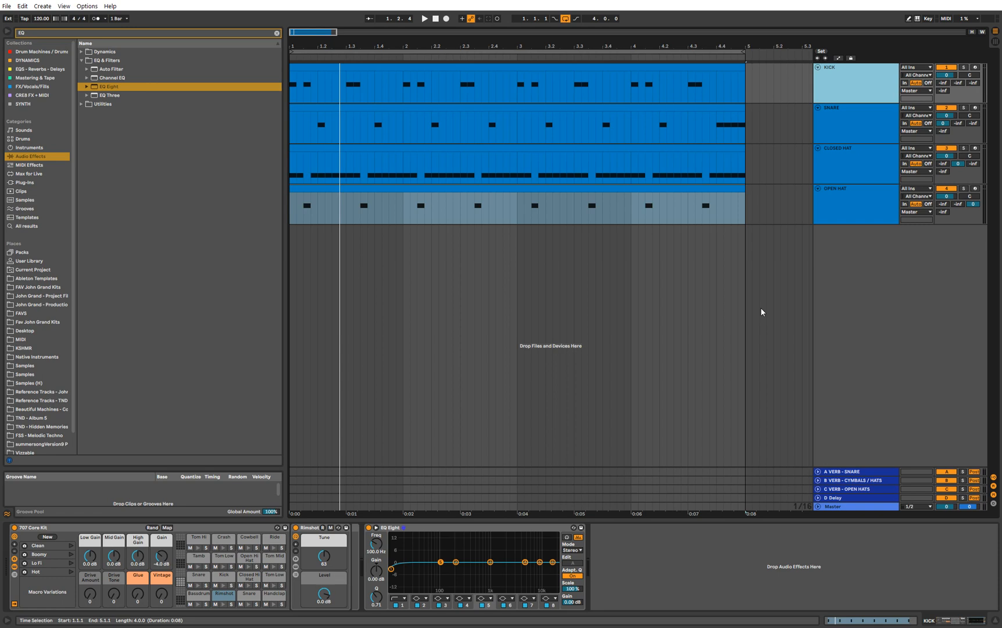
pyautogui.click(779, 285)
pyautogui.click(836, 92)
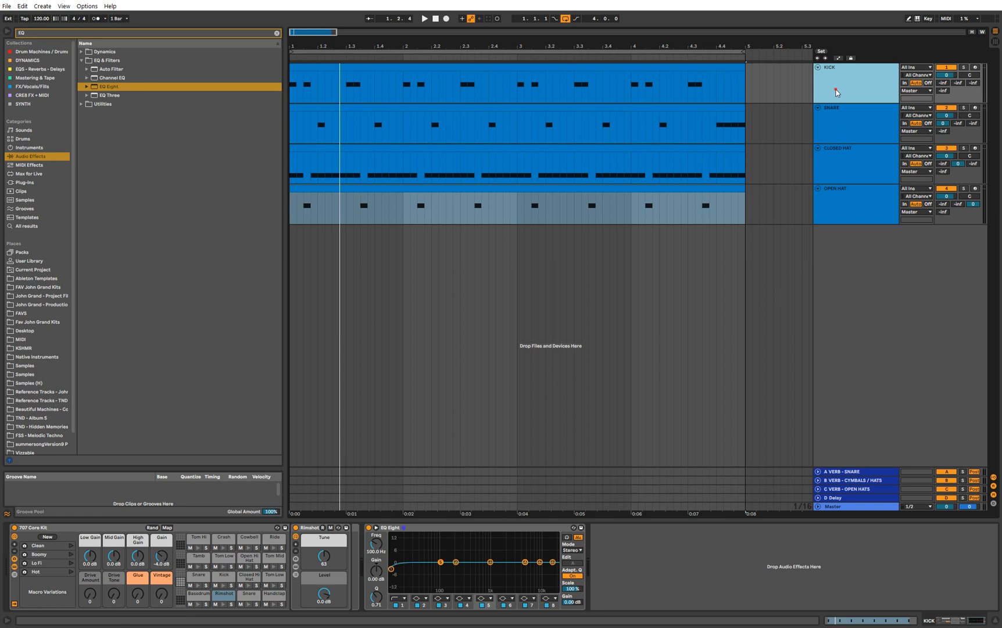
# - Solo the KICK track and enlarge the EQ Eight curve display, playing the kick to examine its frequency spectrum
pyautogui.press('space')
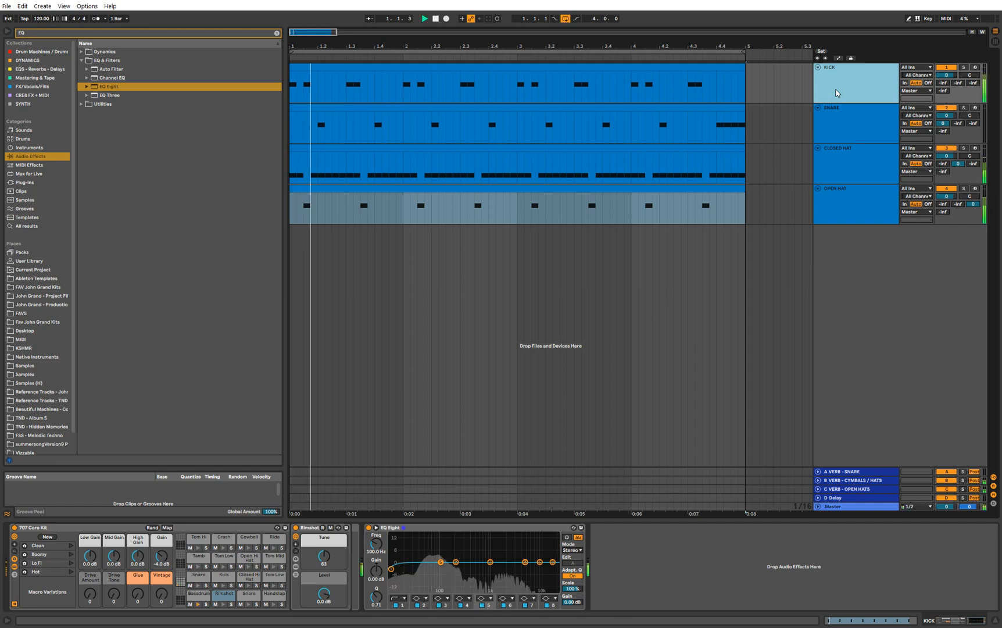
pyautogui.press('space')
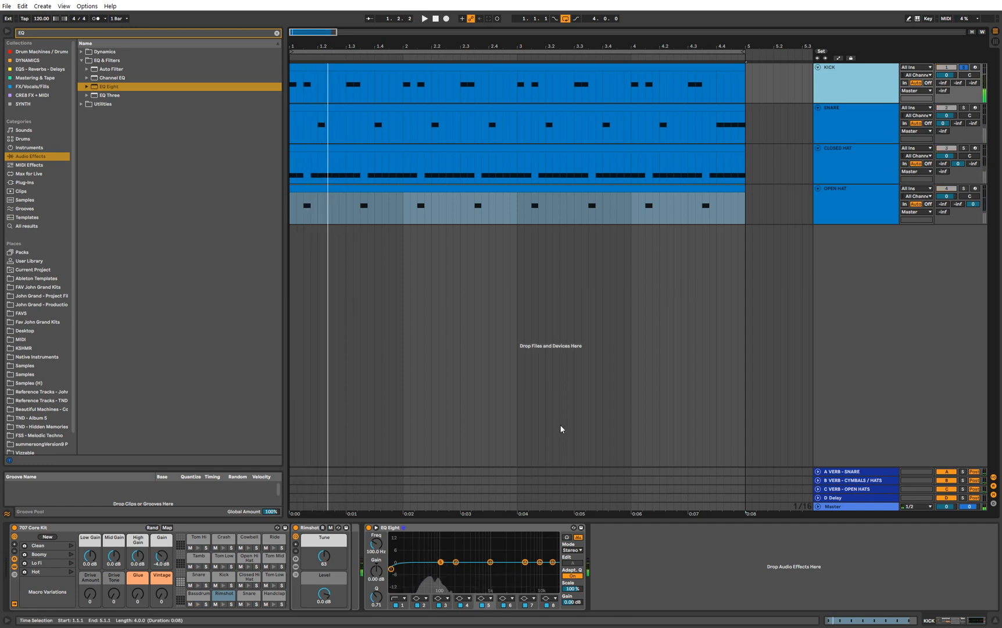
pyautogui.click(441, 562)
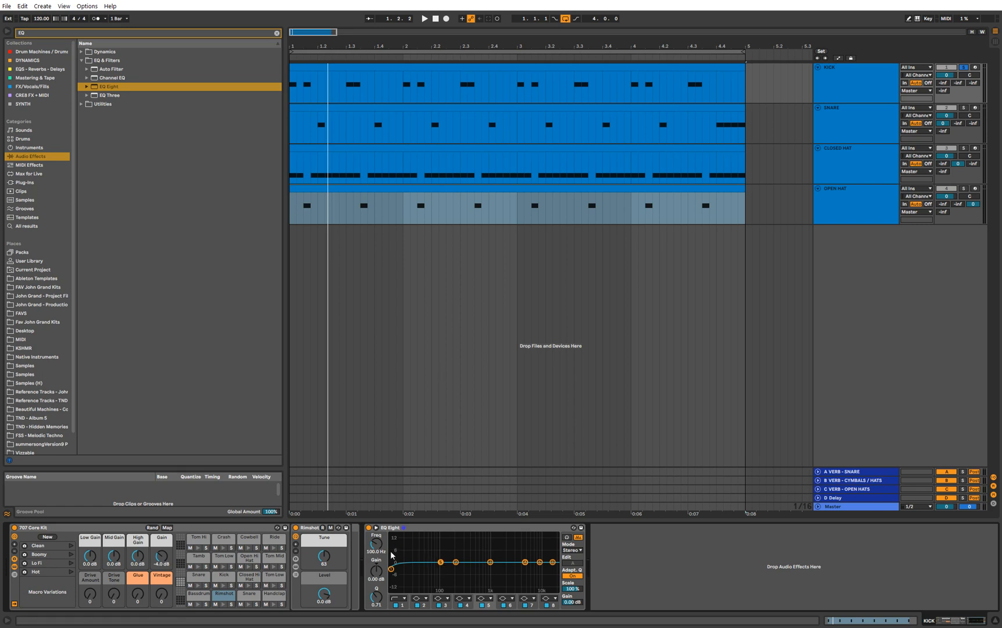
pyautogui.click(375, 527)
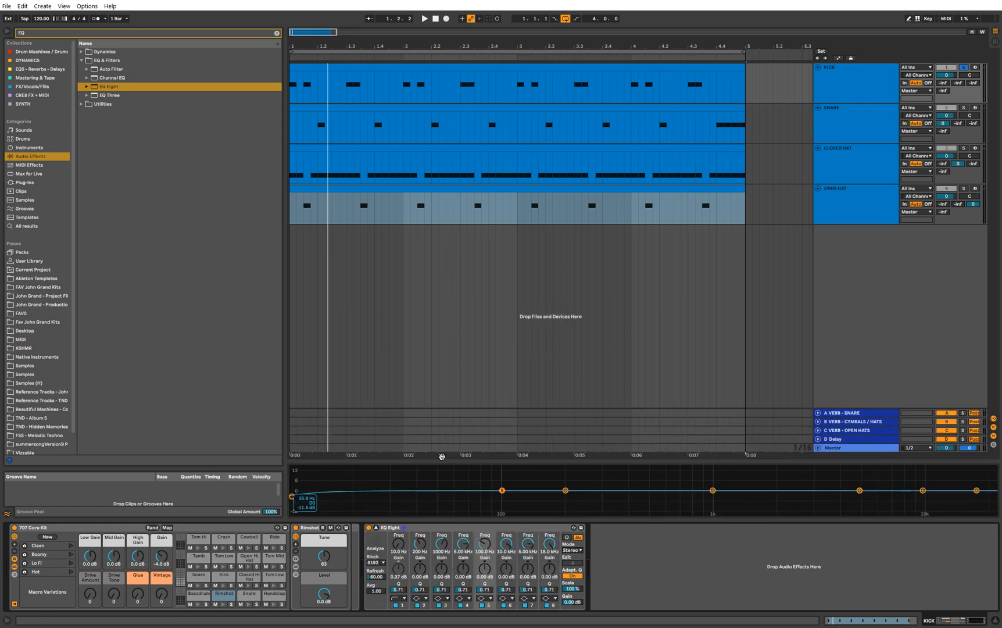
pyautogui.moveTo(442, 458); pyautogui.dragTo(447, 372)
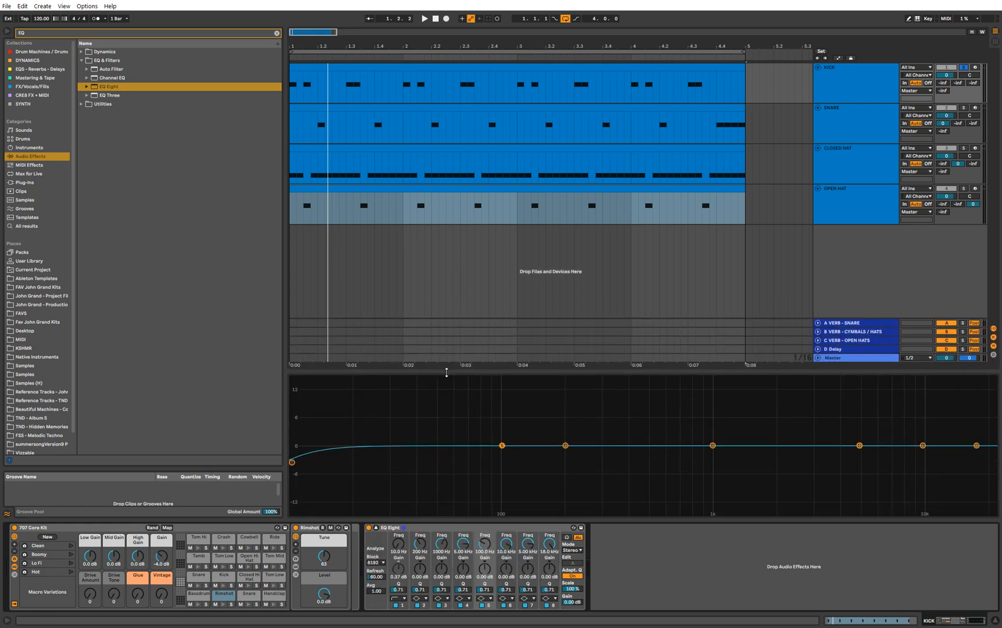
pyautogui.press('space')
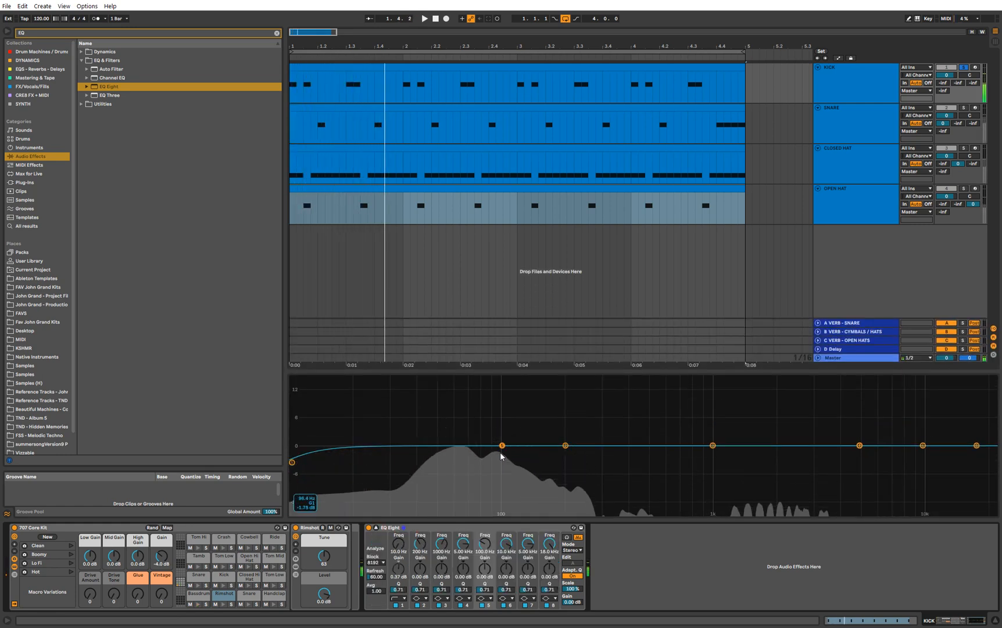
pyautogui.press('space')
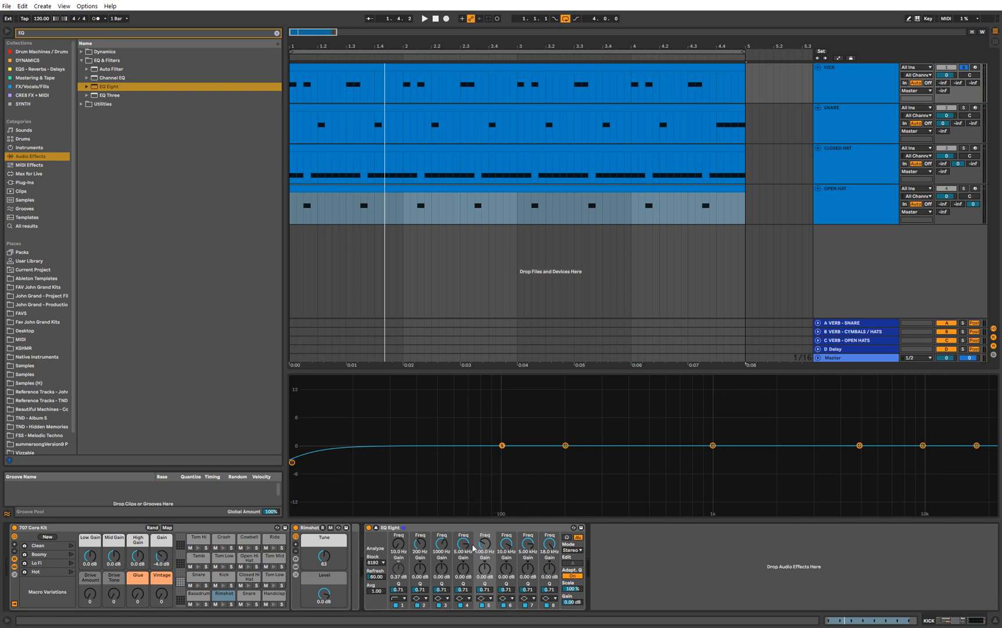
# - Move band 5 of the kick's EQ Eight to 66.4 Hz and boost it by 3 dB while playing the kick
pyautogui.moveTo(483, 543); pyautogui.dragTo(484, 550)
pyautogui.press('space')
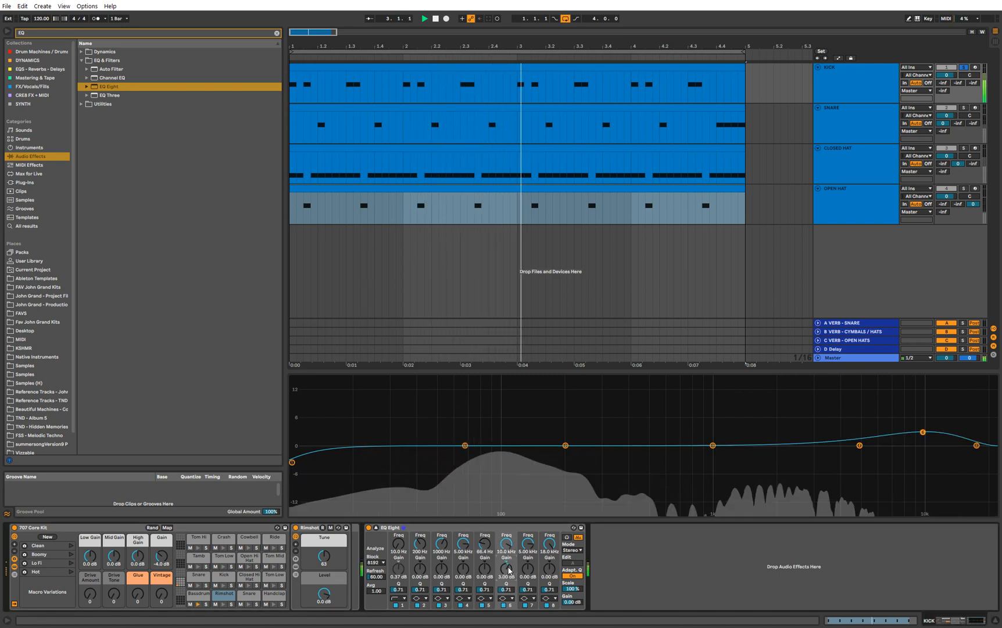
pyautogui.click(486, 572)
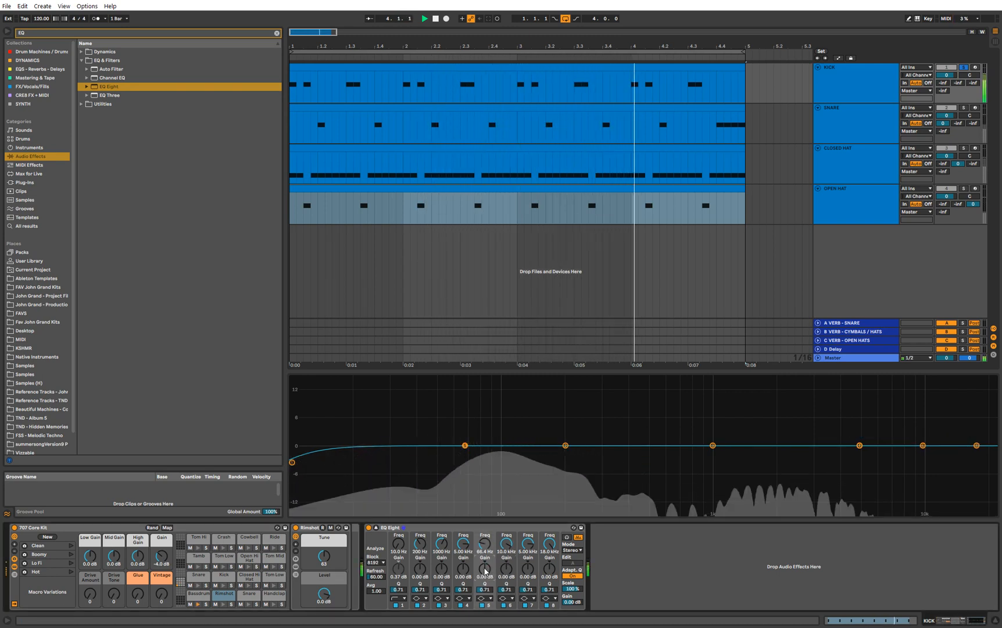
pyautogui.write('3')
pyautogui.press('Return')
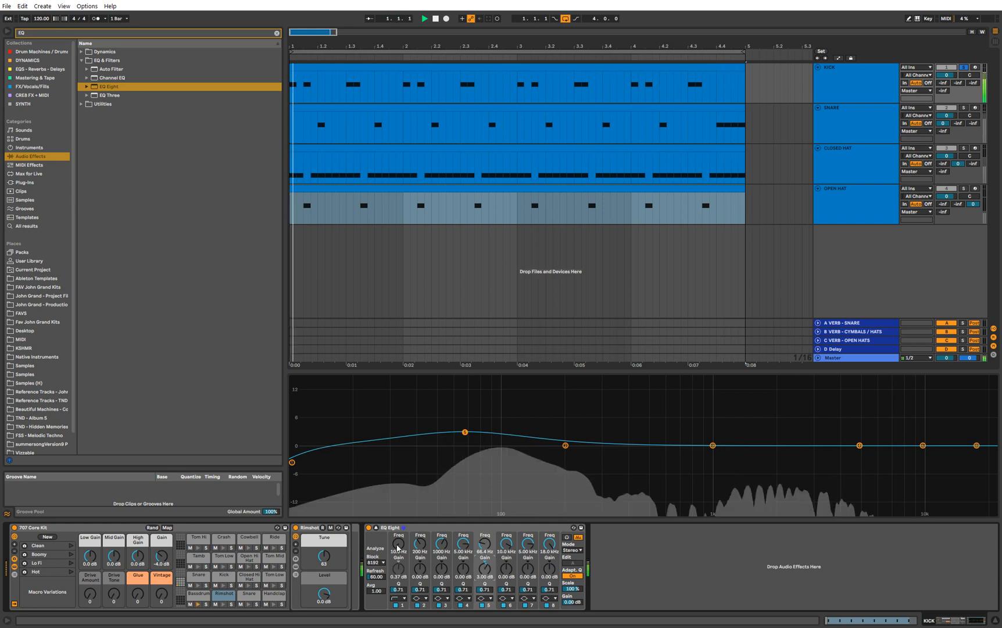
pyautogui.press('space')
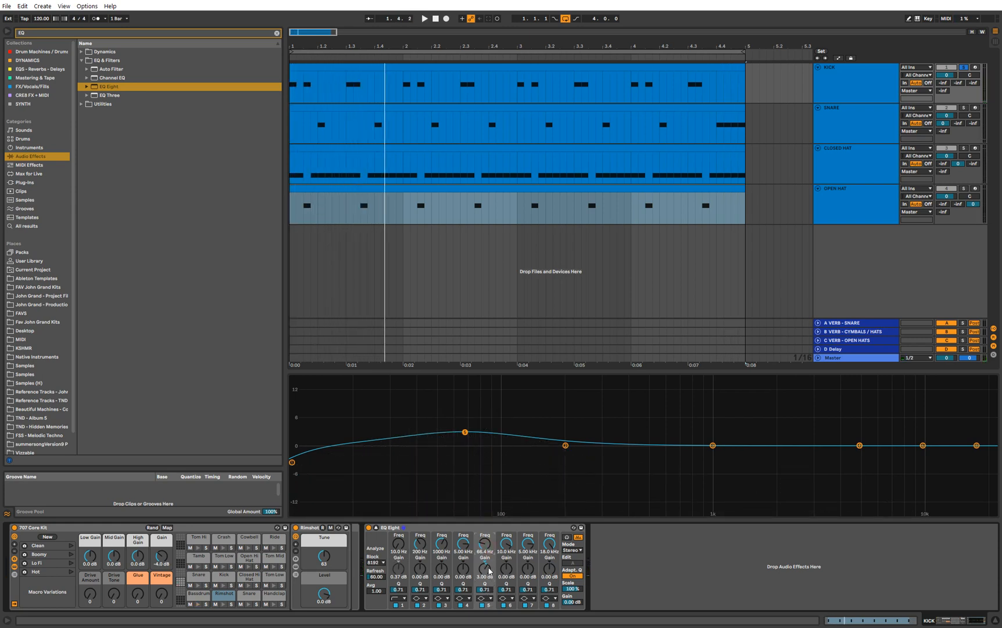
# - Raise the gain of the 66.4 Hz band to 6 dB and play the soloed kick to hear the boost
pyautogui.moveTo(488, 569); pyautogui.dragTo(488, 570)
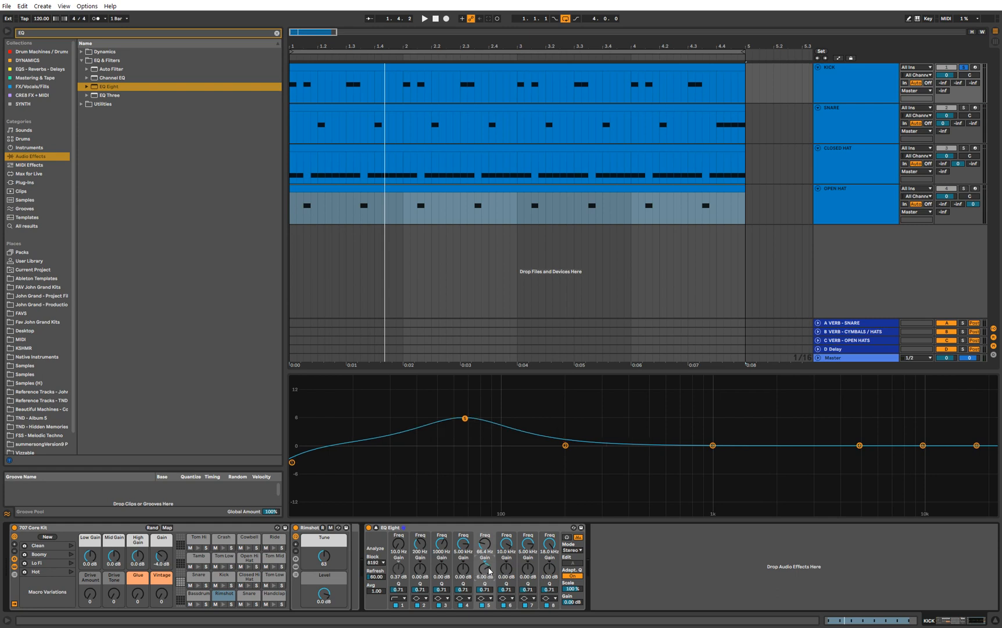
pyautogui.press('space')
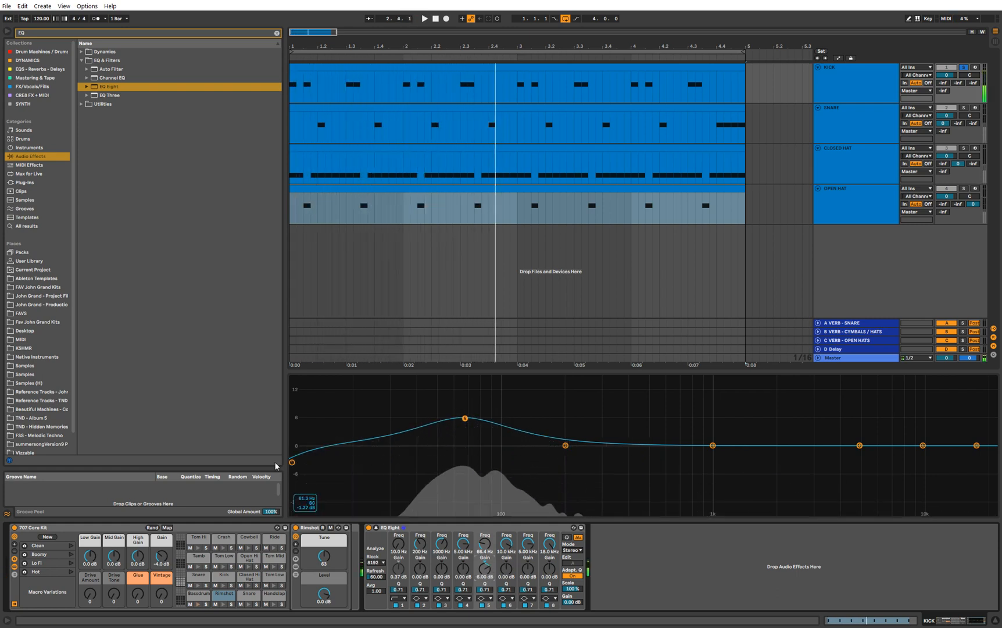
pyautogui.press('space')
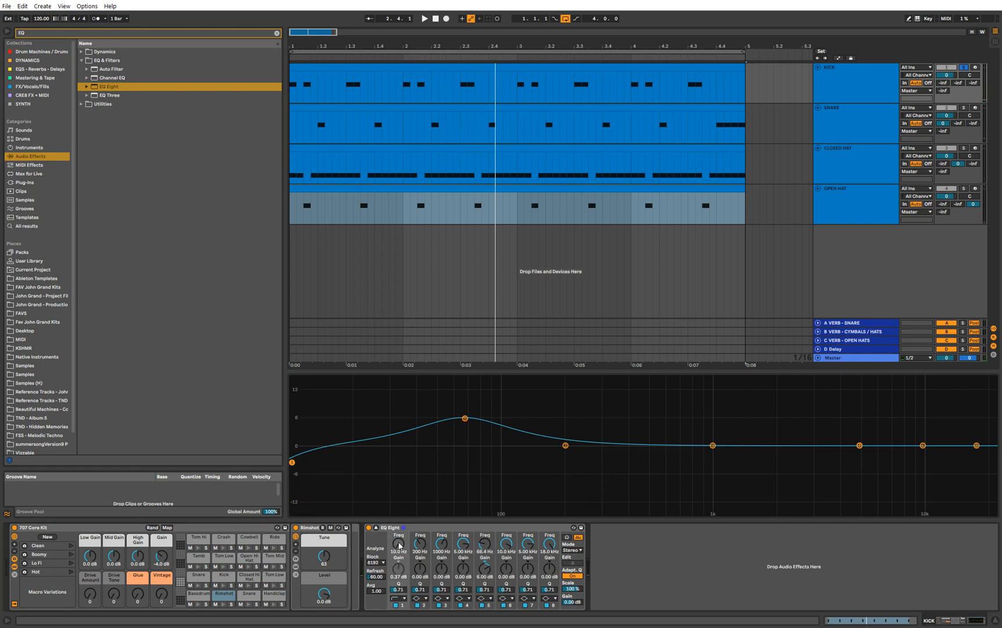
# - Make band 1 of the kick's EQ Eight a steep low cut and raise its frequency to about 36 Hz during playback
pyautogui.click(400, 598)
pyautogui.click(403, 544)
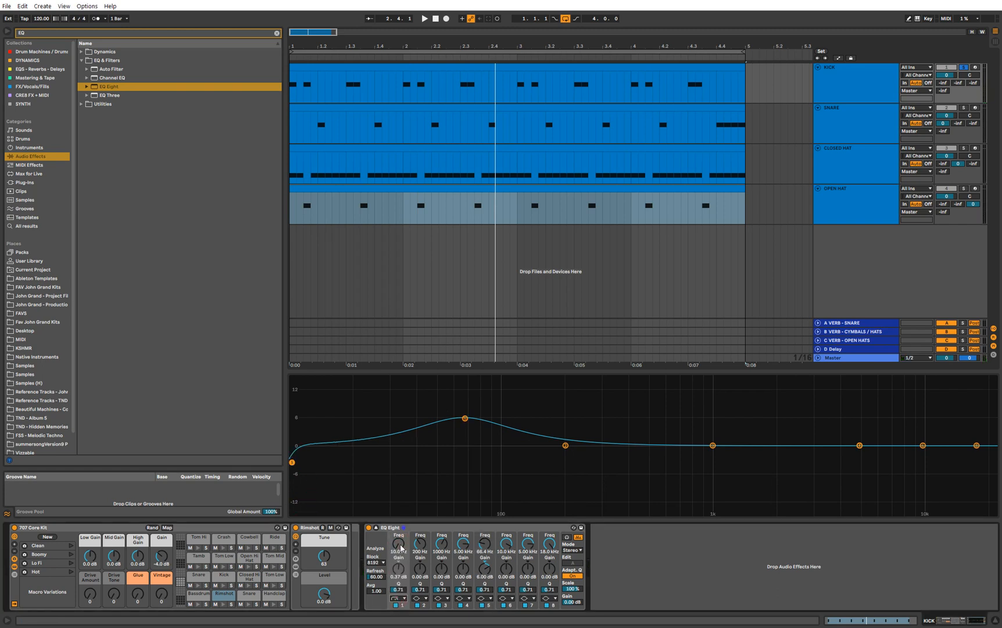
pyautogui.press('space')
pyautogui.moveTo(401, 547); pyautogui.dragTo(400, 525)
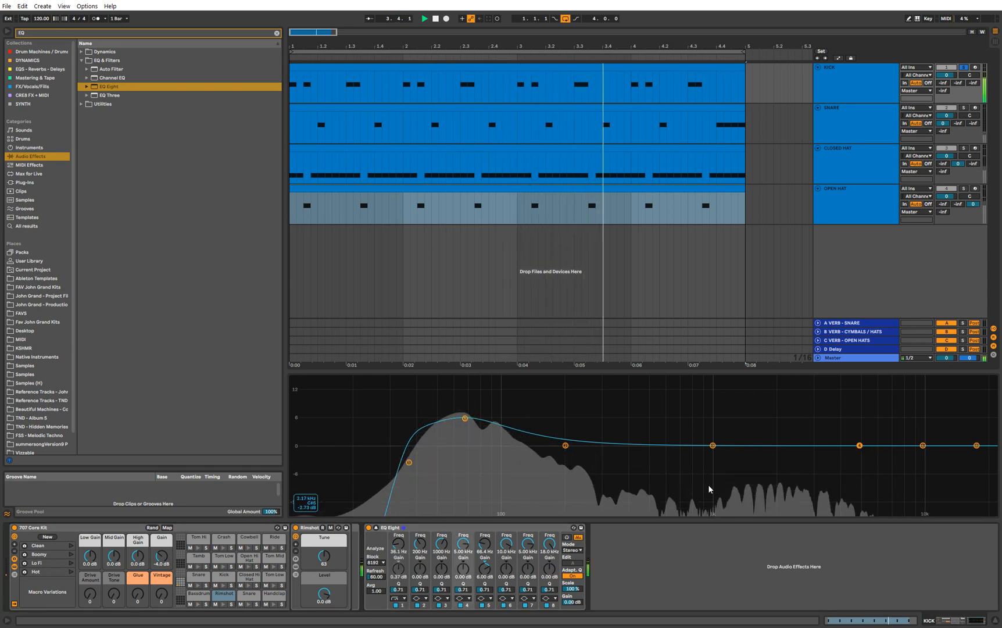
# - Set band 4 of the kick's EQ Eight to 2.03 kHz with a gain of 2.00 dB
pyautogui.moveTo(465, 547); pyautogui.dragTo(465, 561)
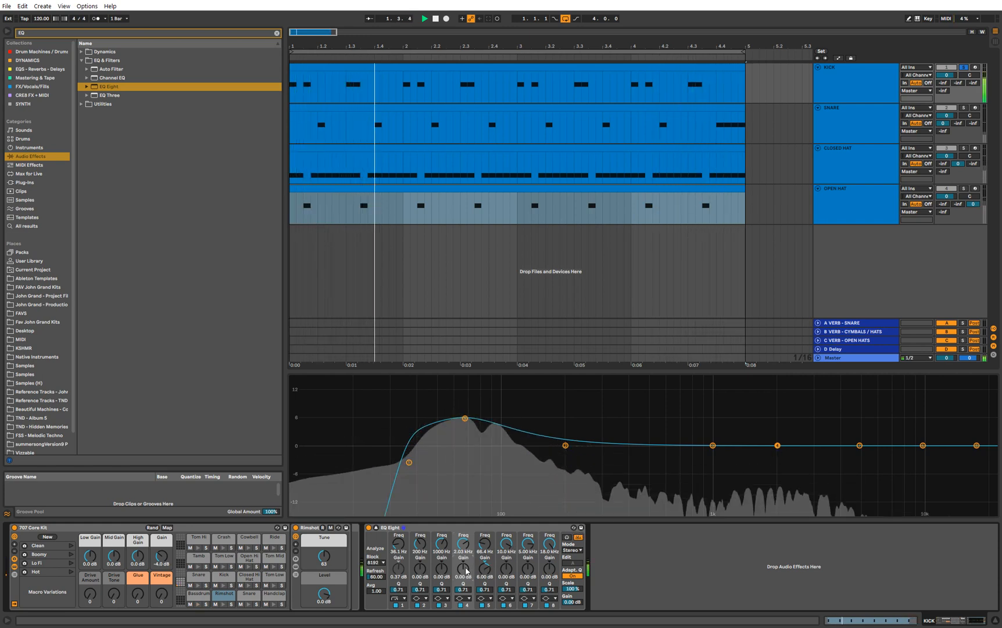
pyautogui.moveTo(463, 568); pyautogui.dragTo(466, 575)
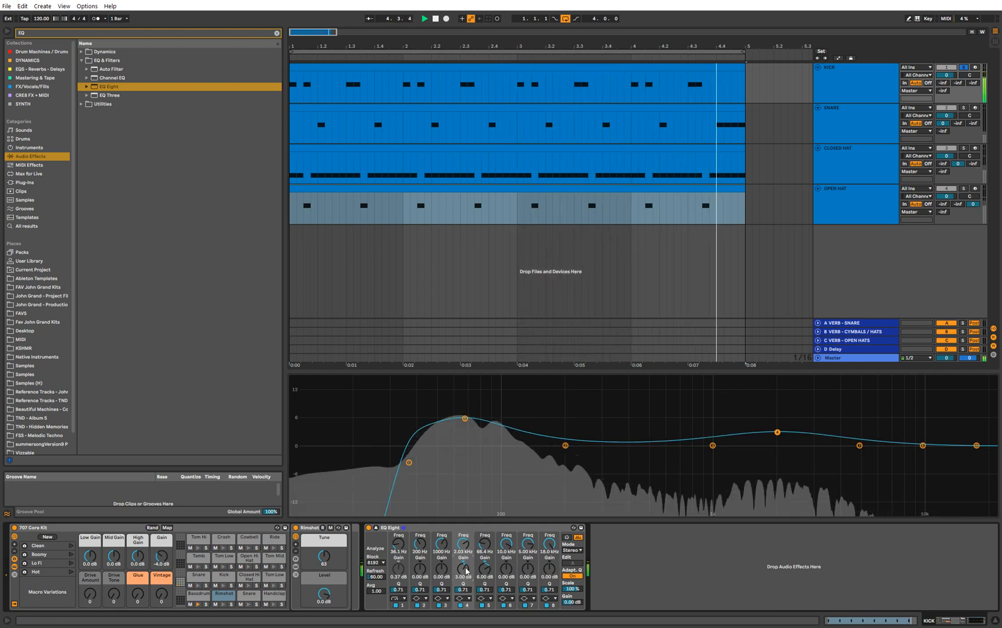
pyautogui.moveTo(466, 571); pyautogui.dragTo(466, 570)
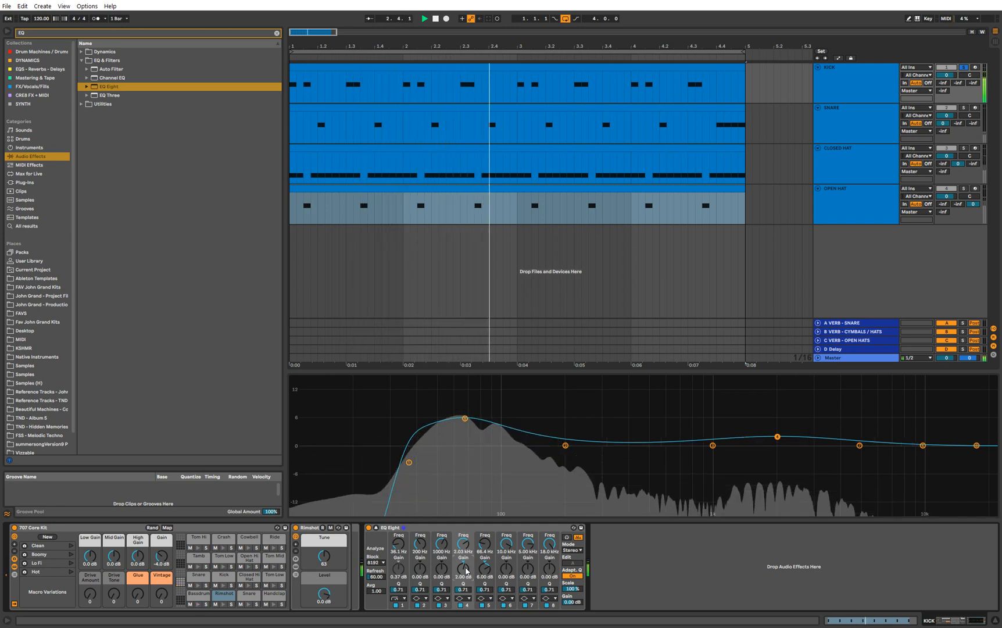
pyautogui.press('space')
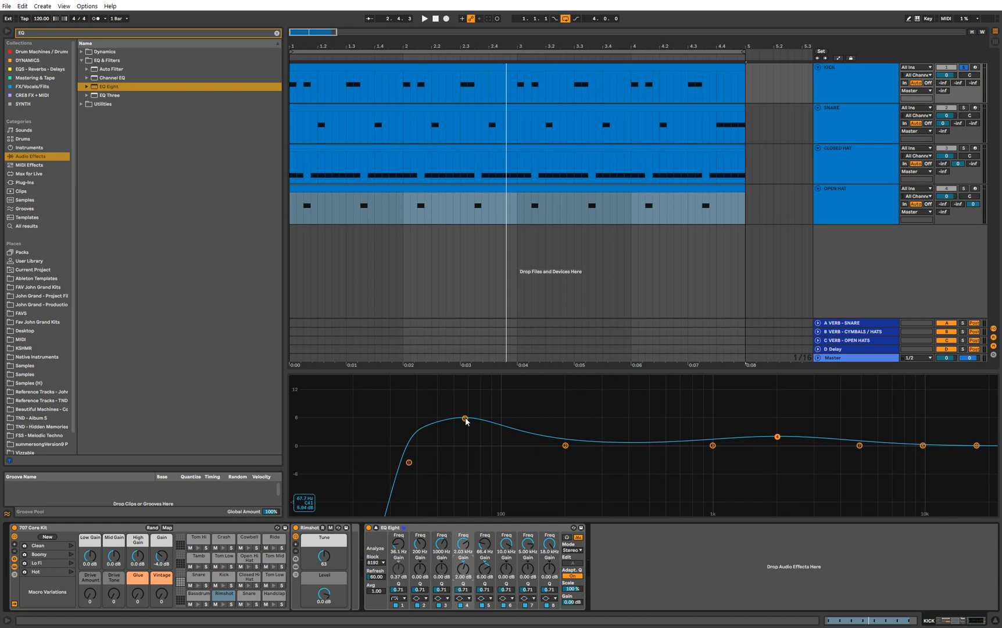
# - Compare the kick with EQ Eight bypassed and enabled during playback, using the enlarged curve display, and collapse that display at the end
pyautogui.moveTo(515, 356); pyautogui.dragTo(497, 41)
pyautogui.press('space')
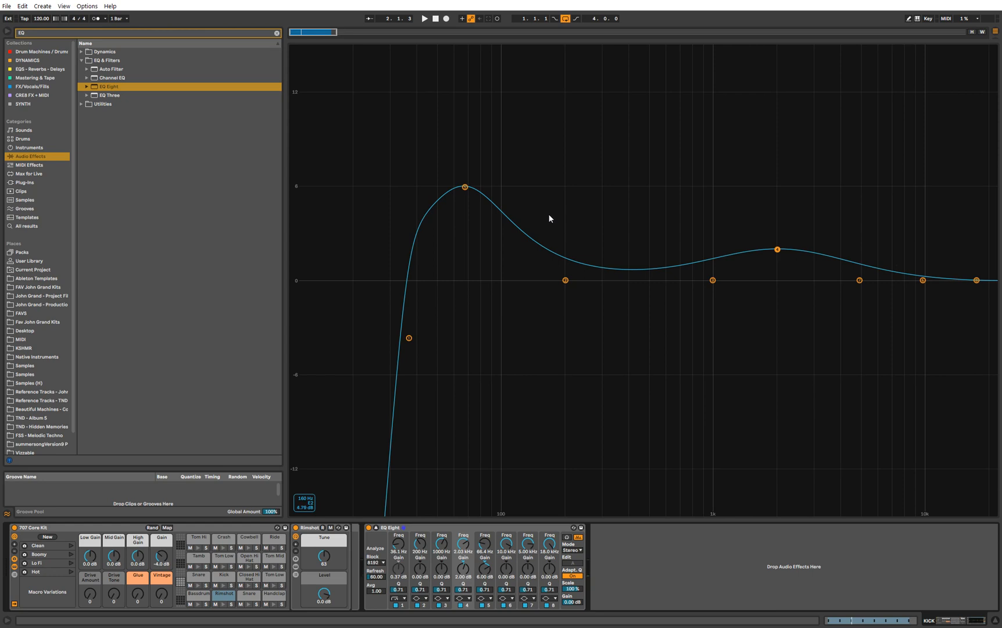
pyautogui.click(368, 527)
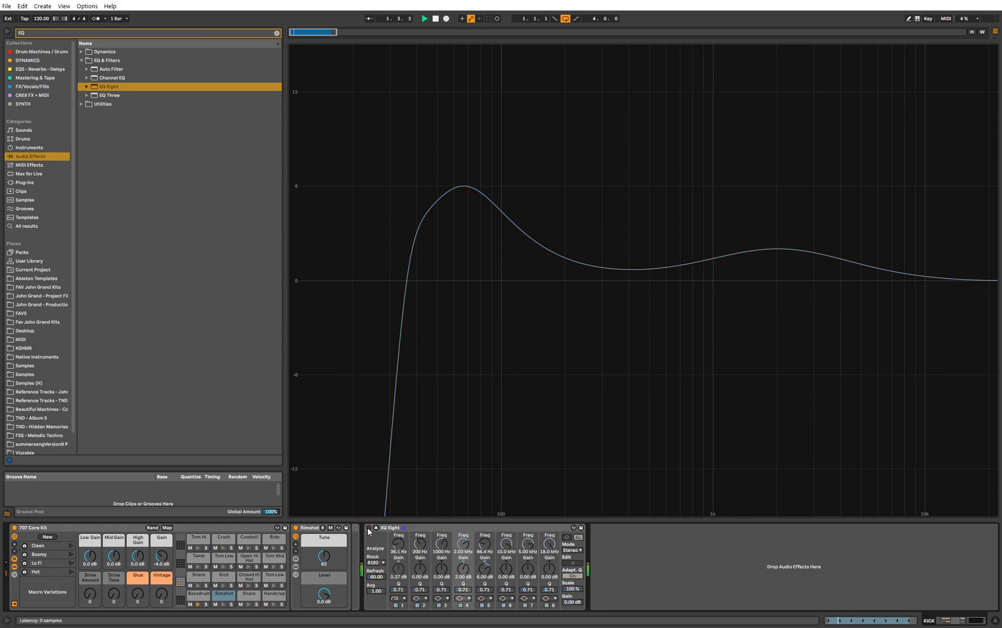
pyautogui.click(368, 528)
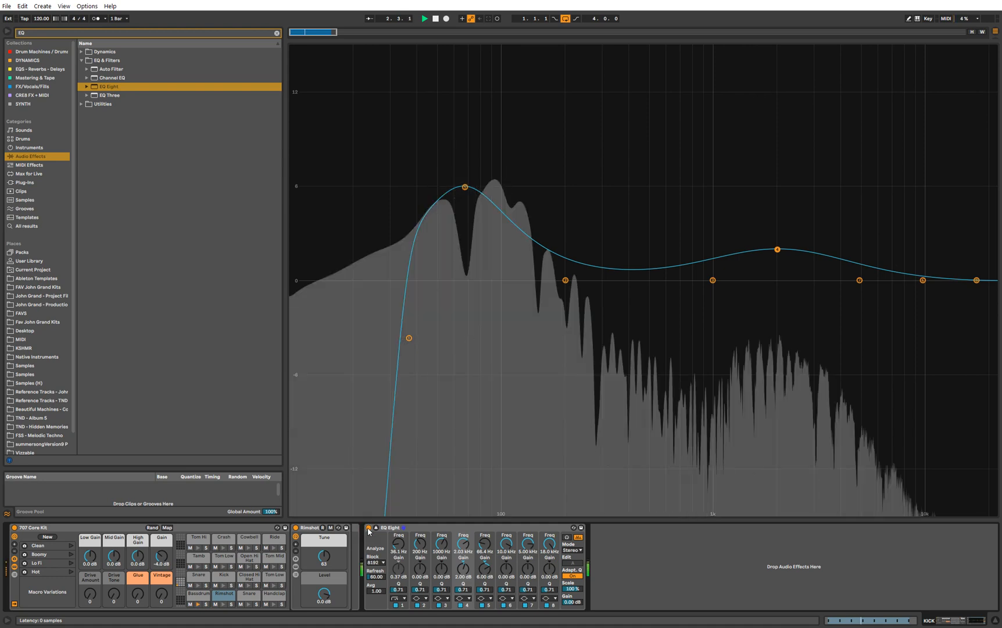
pyautogui.click(368, 528)
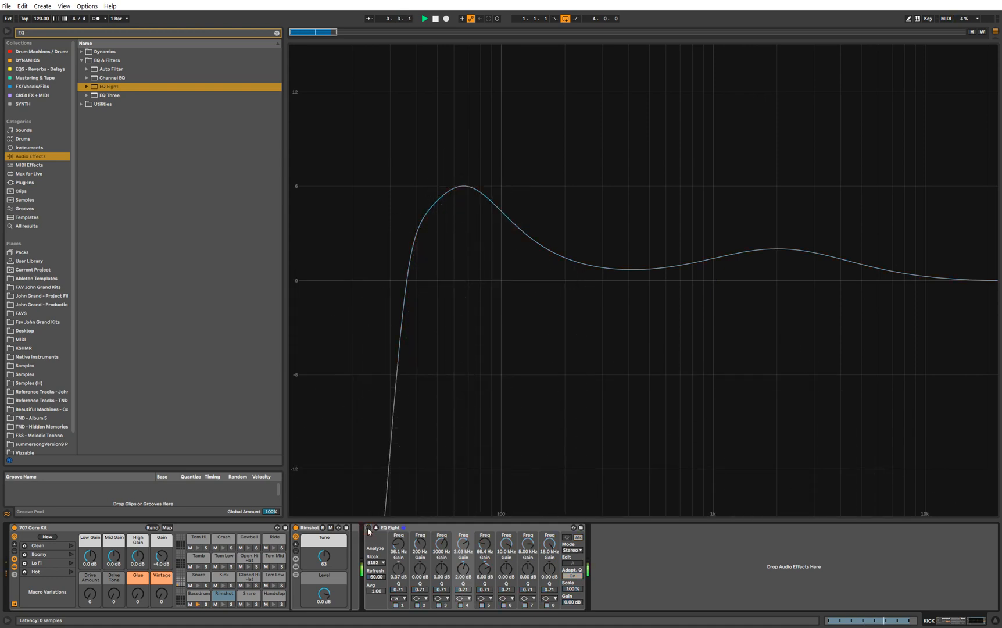
pyautogui.click(369, 528)
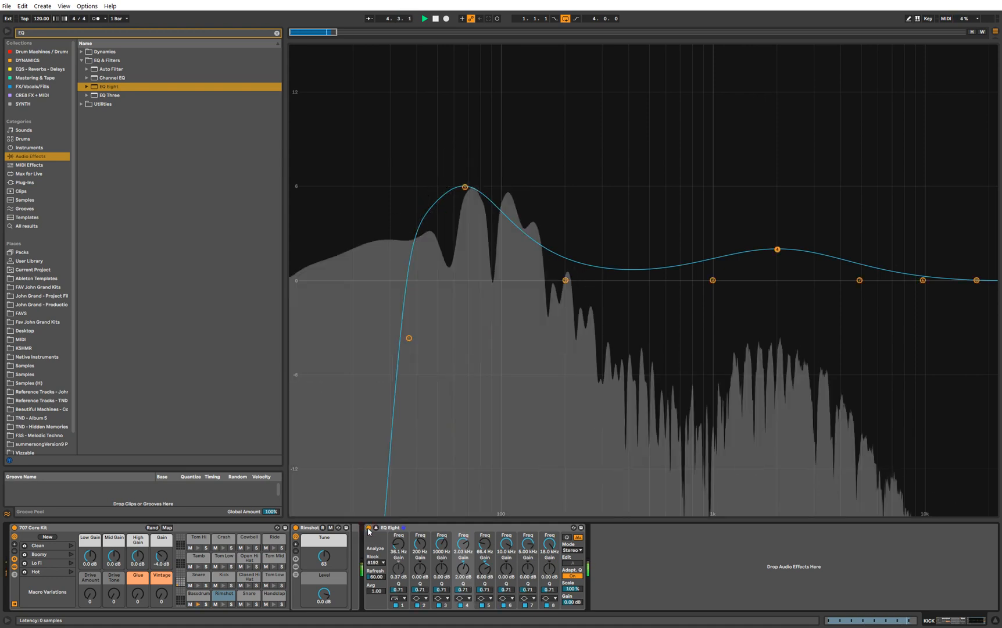
pyautogui.click(369, 528)
pyautogui.click(375, 527)
pyautogui.click(369, 527)
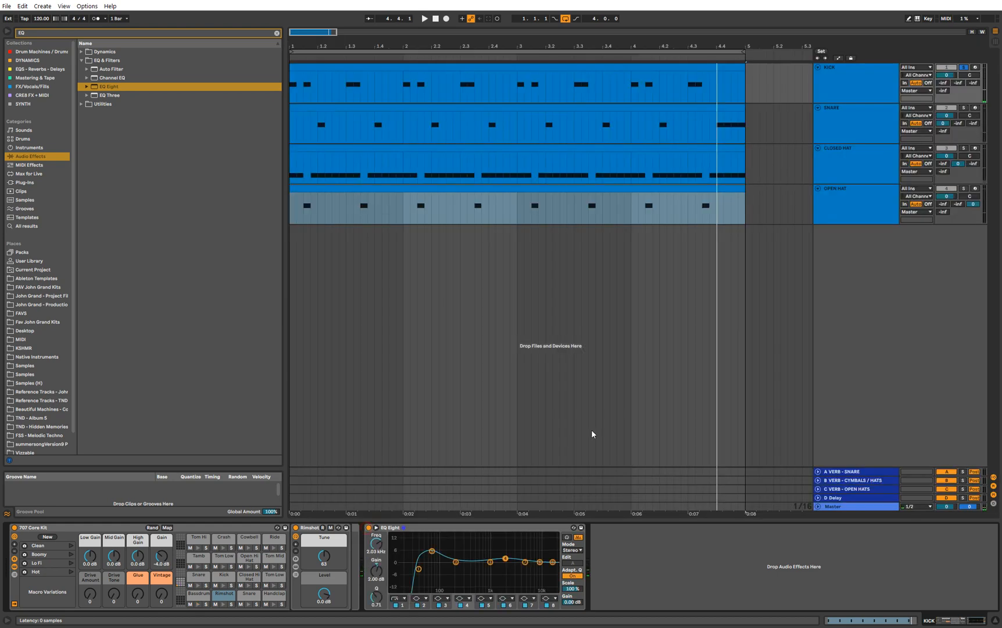
# - Turn off the solo on the KICK track and play the full drum loop
pyautogui.click(849, 87)
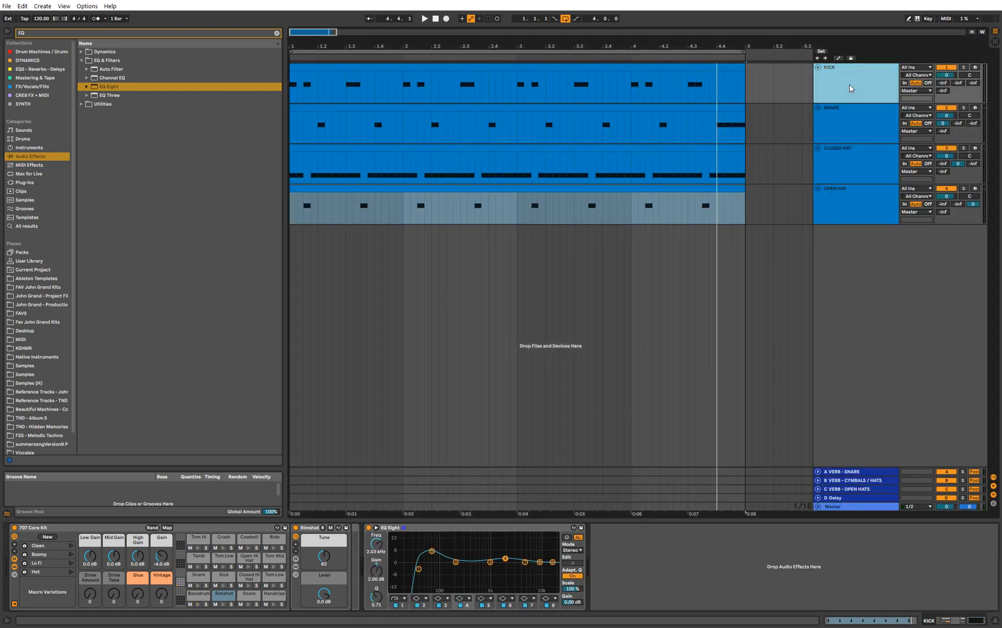
pyautogui.press('space')
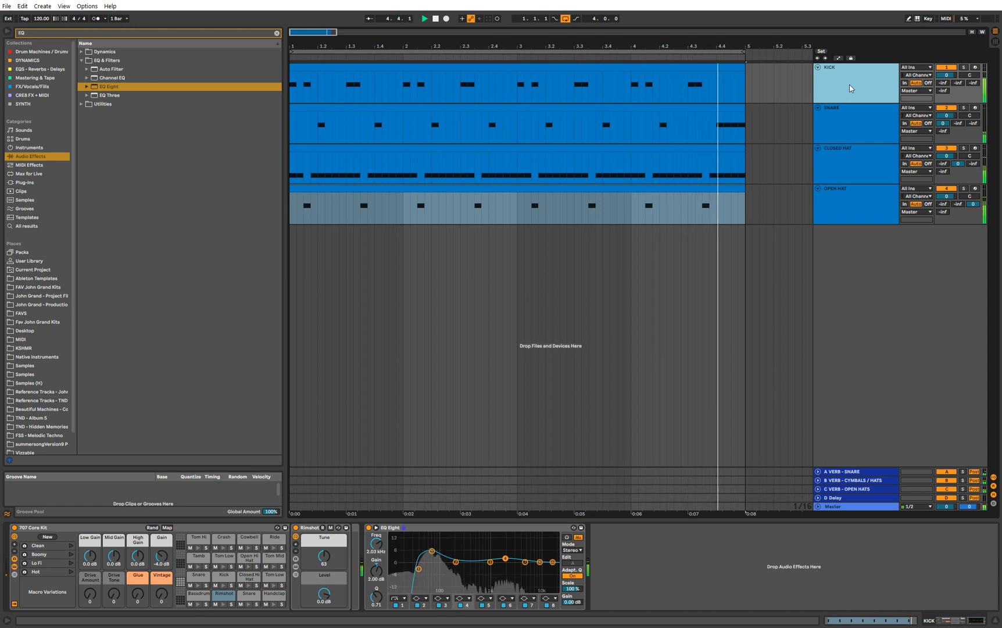
# - Search the audio effects for "COMPRES" and add a Compressor to the CLOSED HAT track
pyautogui.click(841, 166)
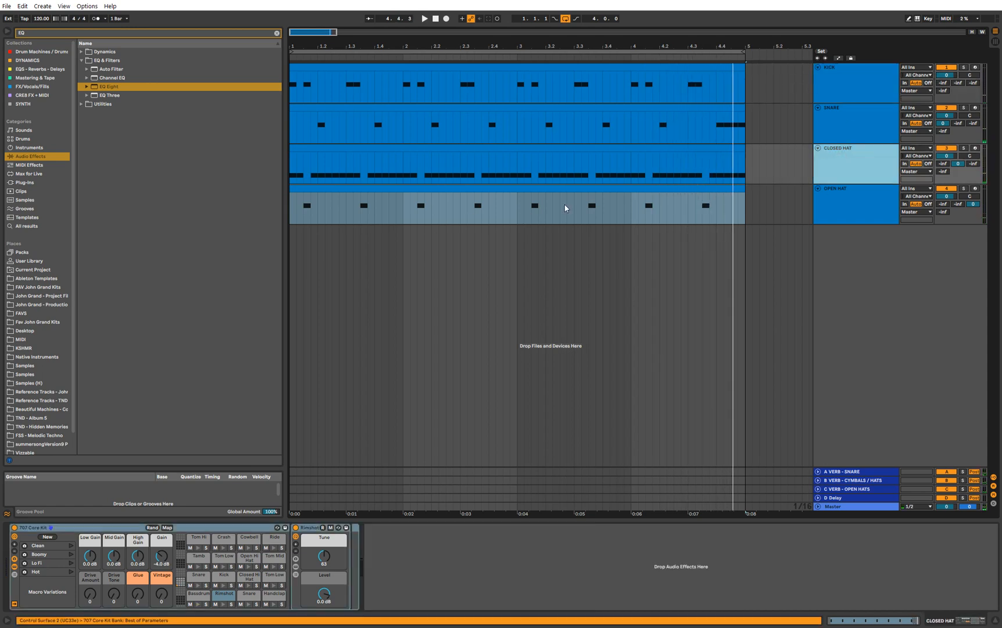
pyautogui.click(277, 33)
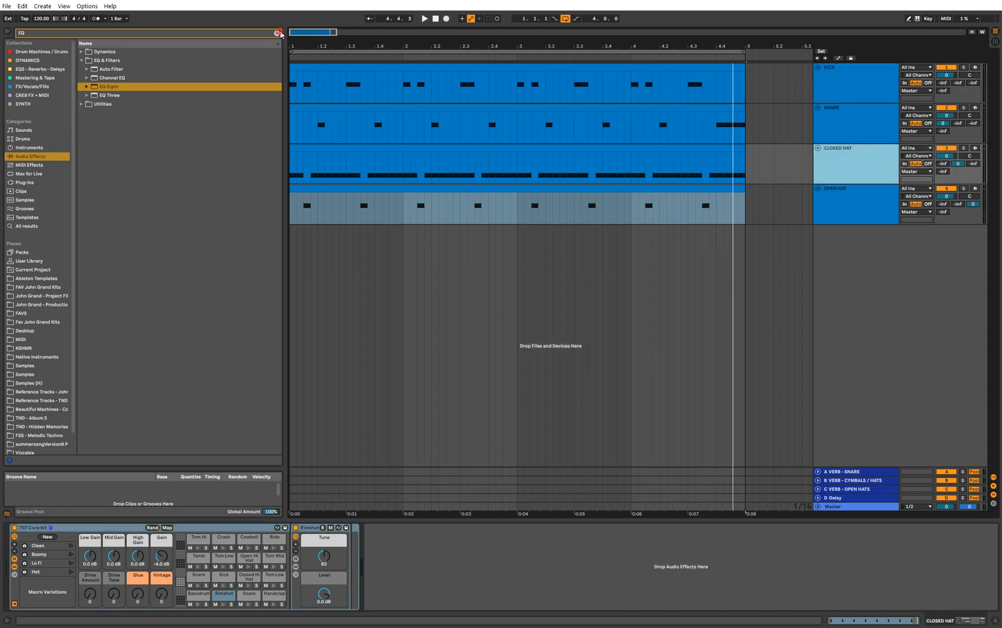
pyautogui.write('COMPRES')
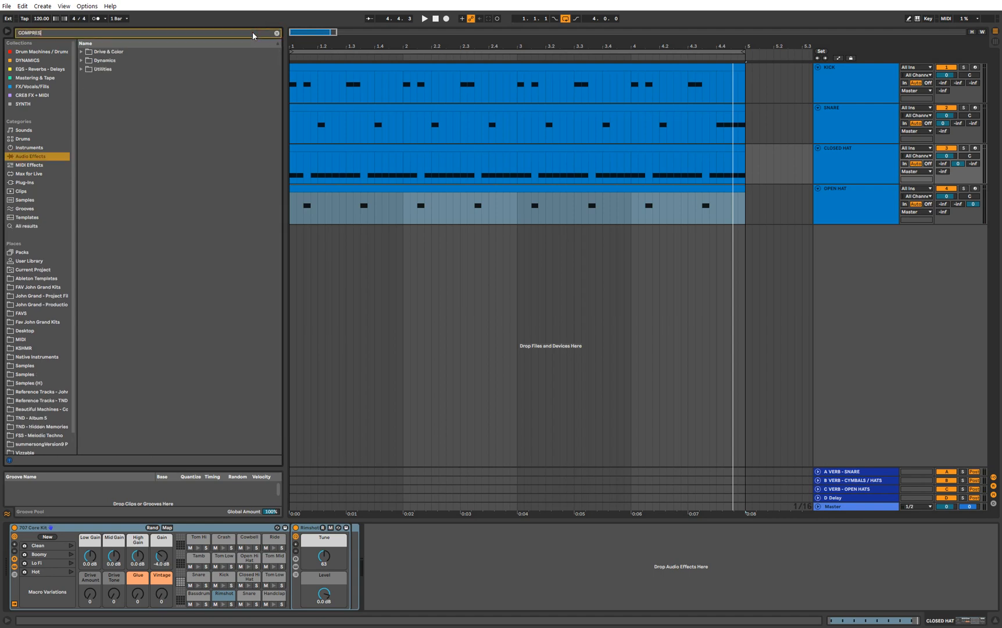
pyautogui.press('Down')
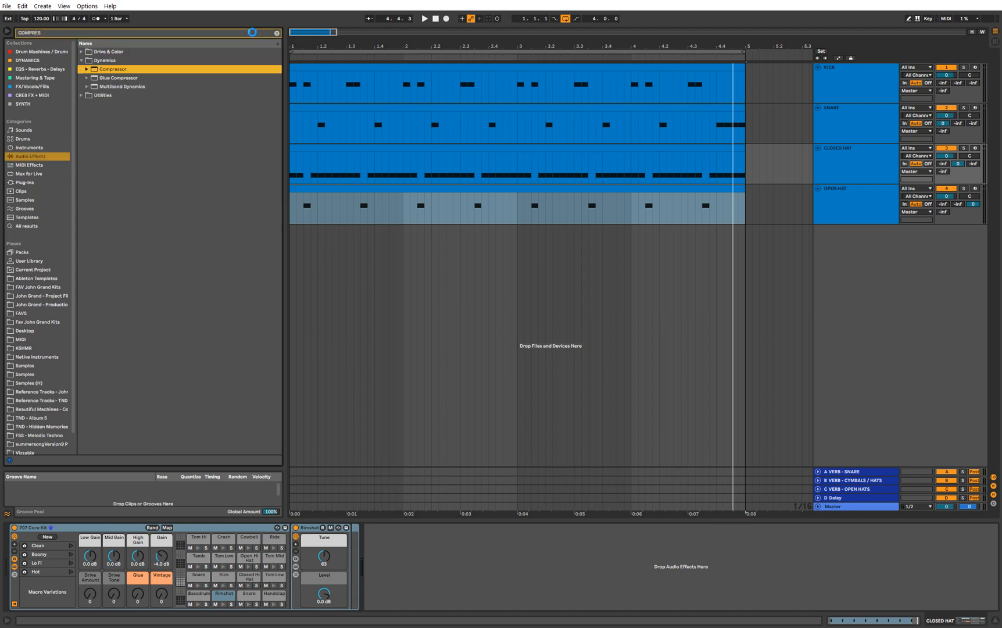
pyautogui.press('Return')
pyautogui.click(844, 168)
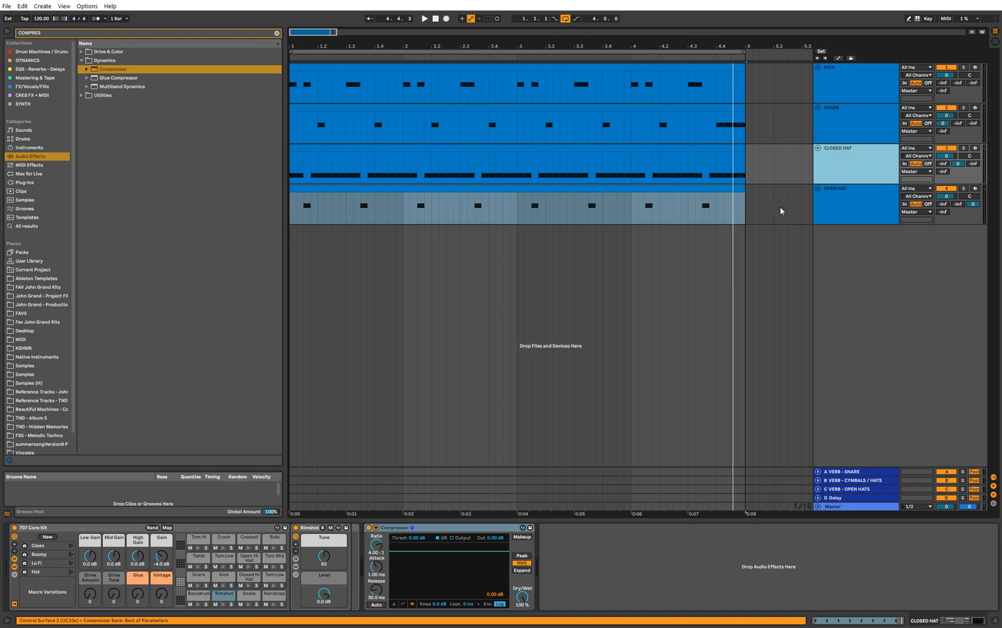
# - Enable the sidechain of the closed hat's Compressor with KICK as the audio source
pyautogui.click(376, 527)
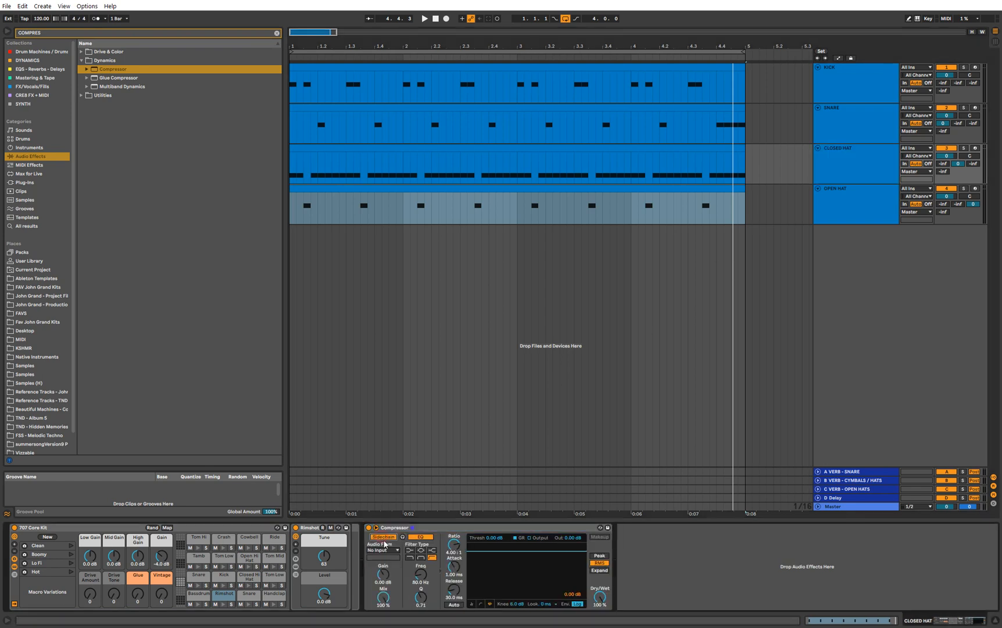
pyautogui.click(387, 550)
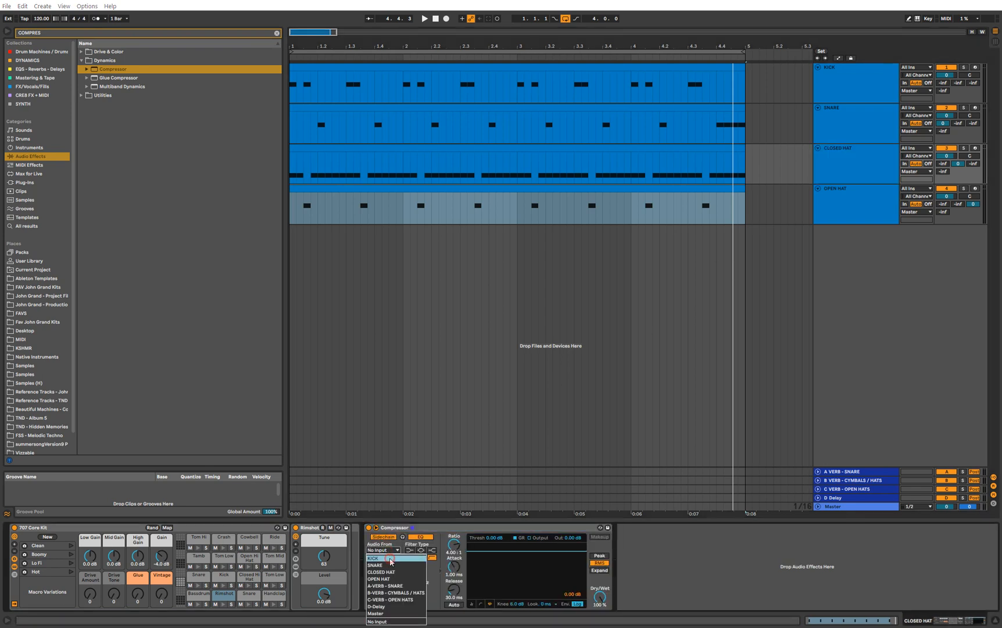
pyautogui.click(384, 572)
pyautogui.click(452, 146)
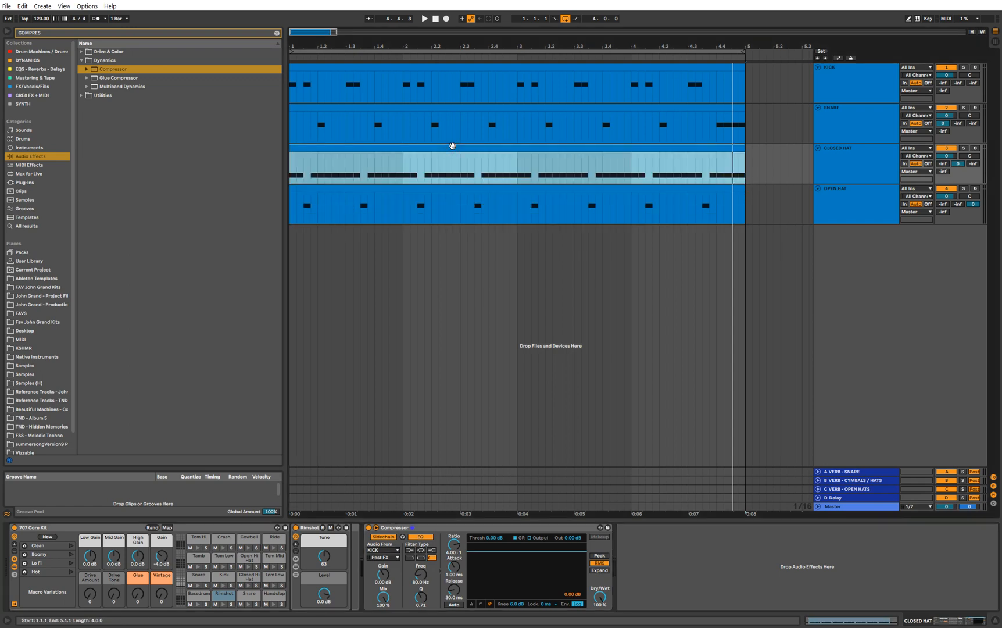
pyautogui.click(833, 87)
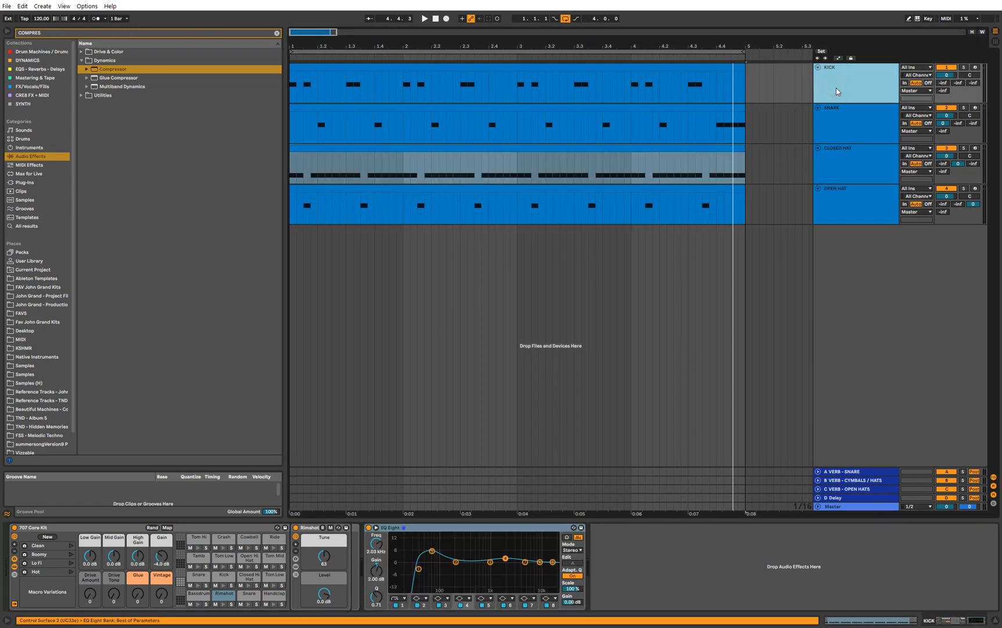
pyautogui.click(853, 172)
pyautogui.click(849, 84)
pyautogui.click(844, 164)
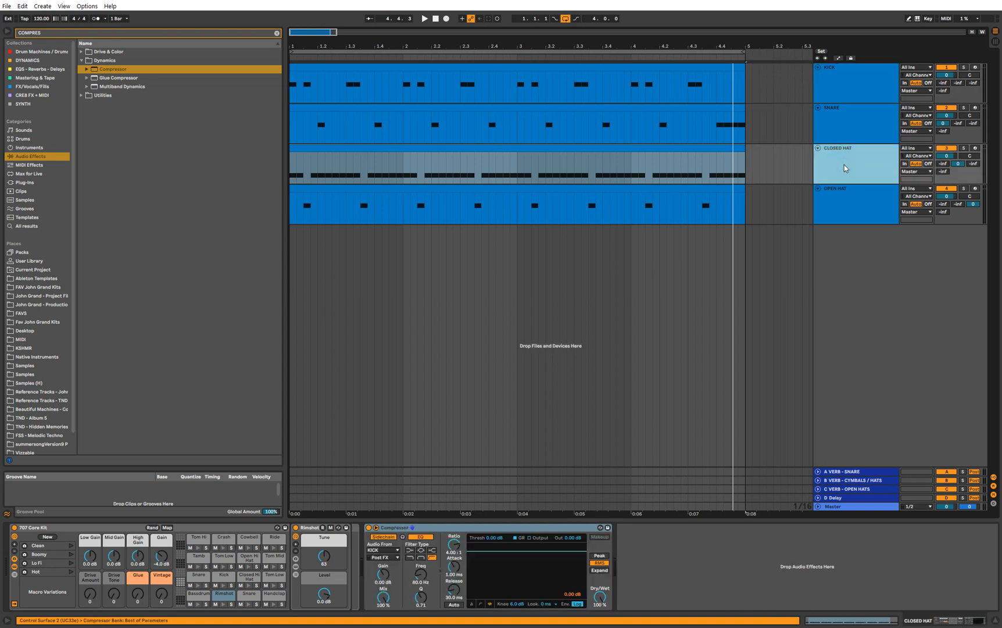
pyautogui.click(662, 150)
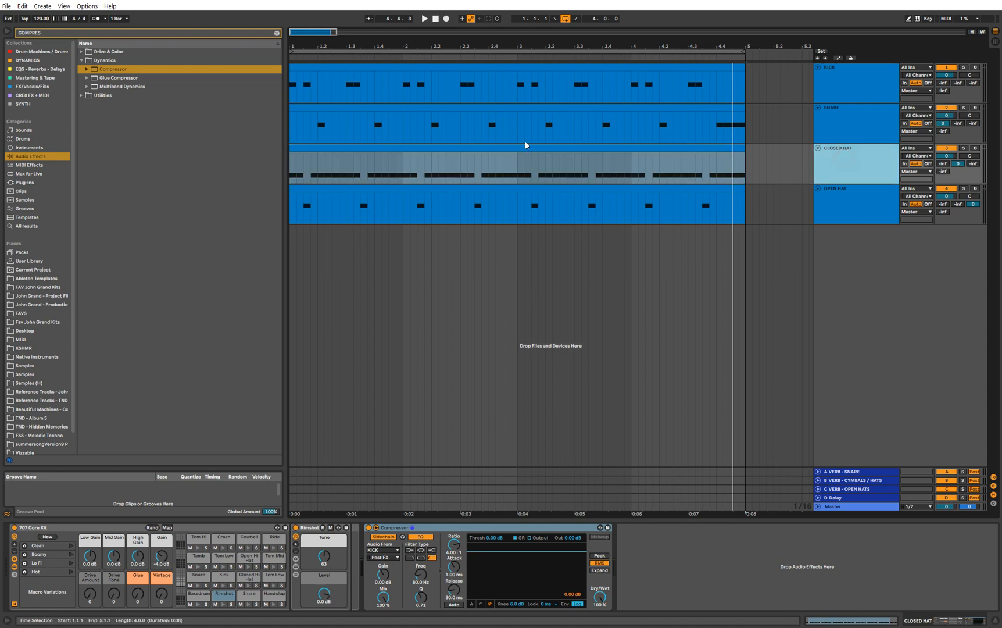
pyautogui.click(330, 148)
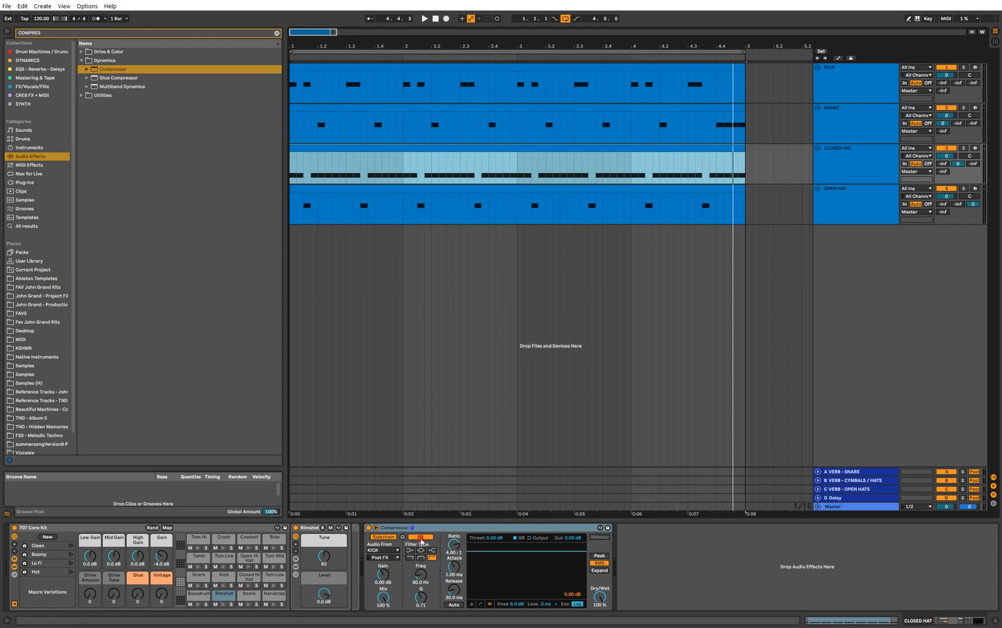
# - Delete the Compressor from the CLOSED HAT track and insert a fresh one with default settings
pyautogui.click(416, 535)
pyautogui.press('Delete')
pyautogui.click(855, 156)
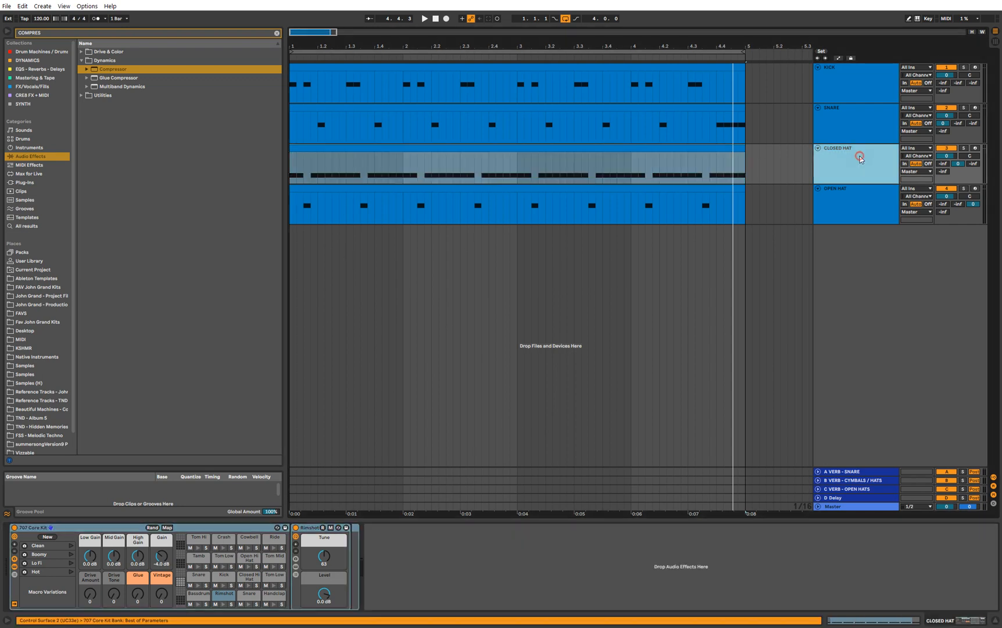
pyautogui.click(129, 70)
pyautogui.press('Return')
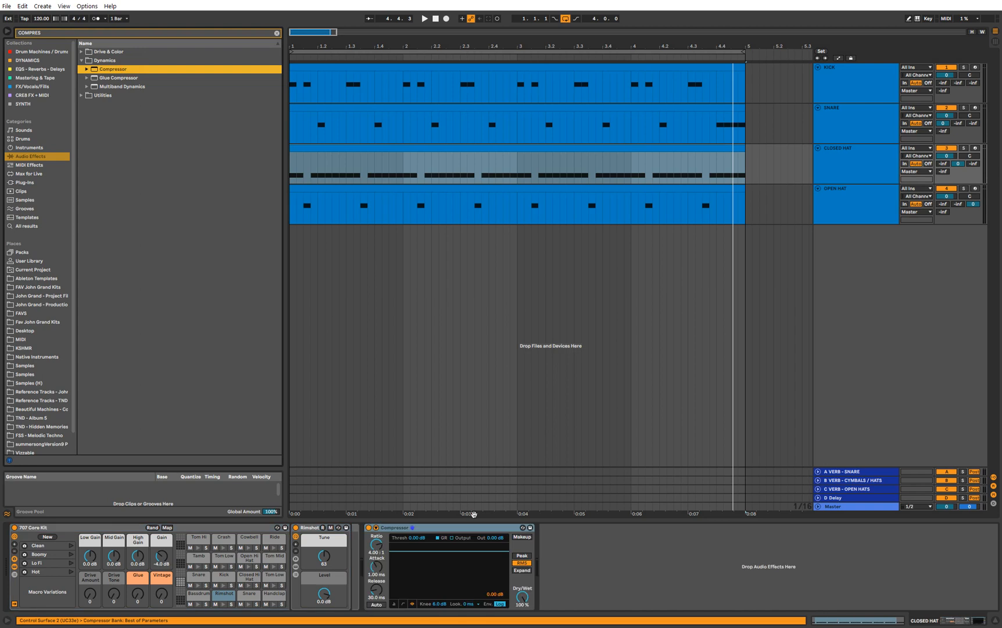
# - Expand the new Compressor's sidechain section, enable Sidechain and take its audio from the KICK track
pyautogui.click(399, 549)
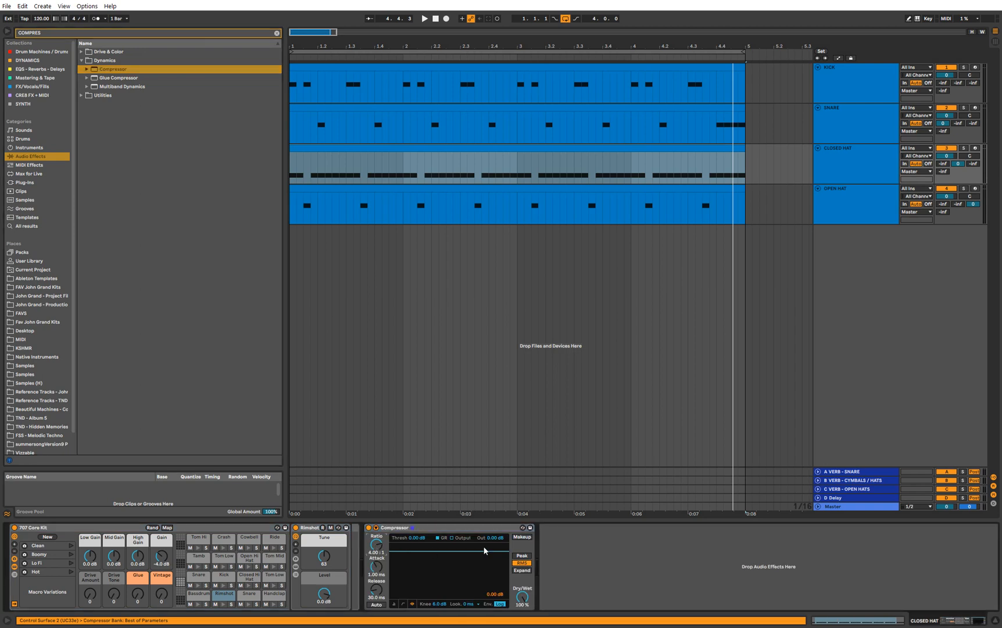
pyautogui.click(375, 527)
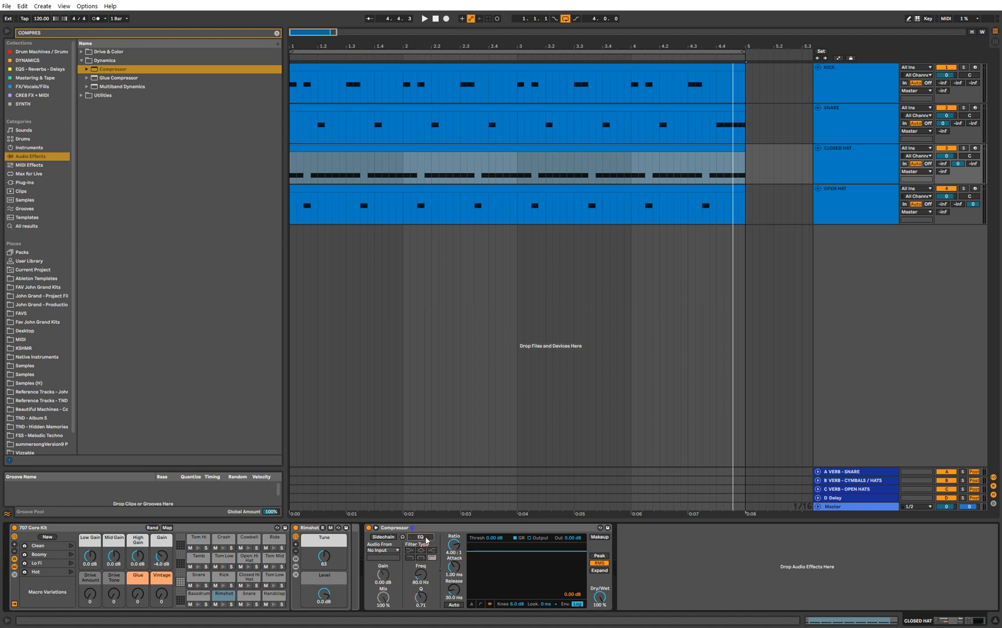
pyautogui.click(393, 550)
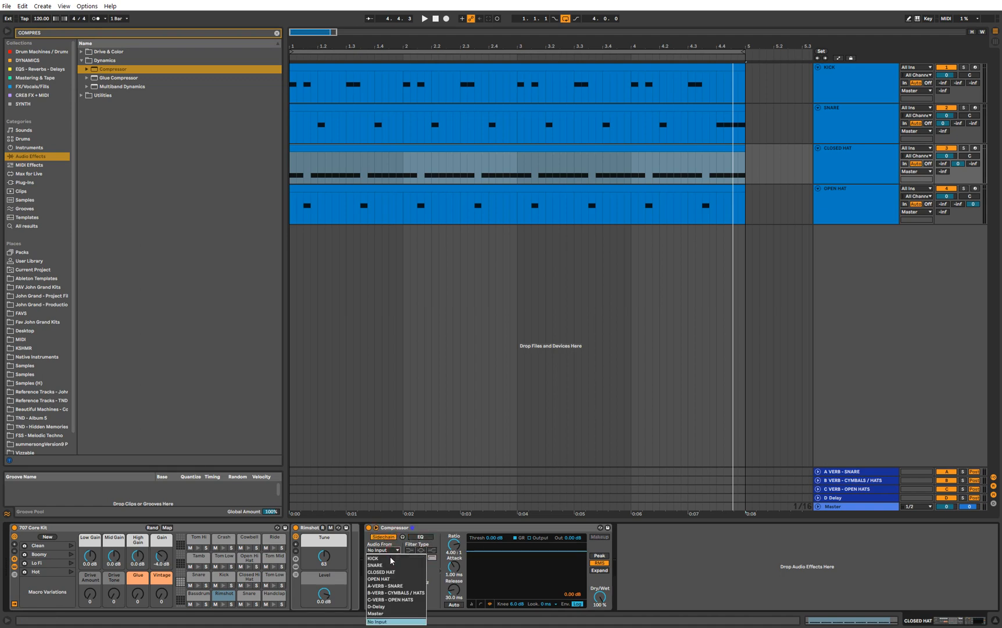
pyautogui.click(437, 555)
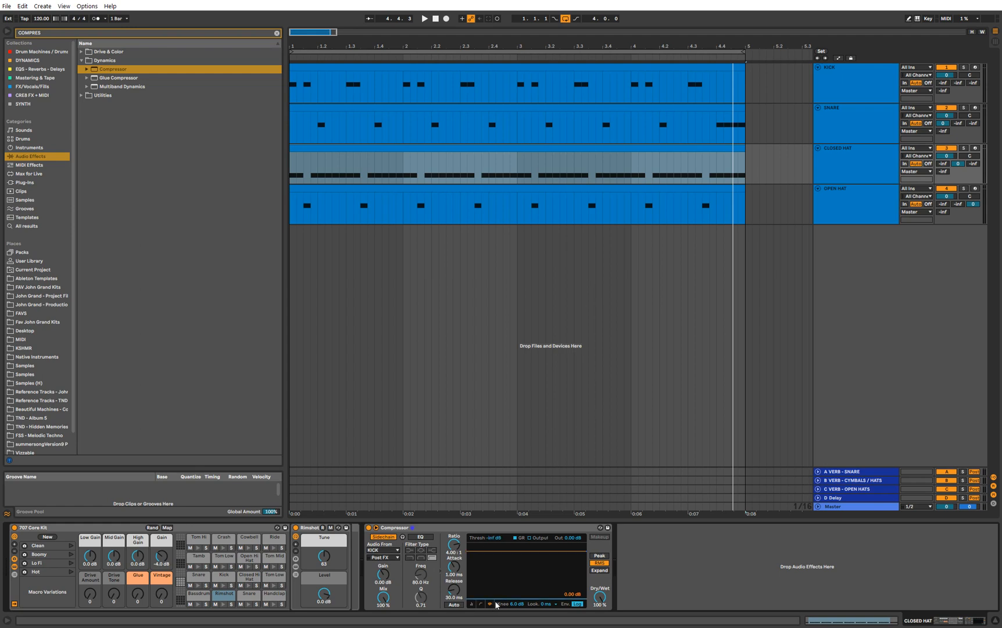
# - Tune the closed hat's Compressor during playback to a -28.6 dB threshold, 0.20 ms attack and 73.9 ms release
pyautogui.press('space')
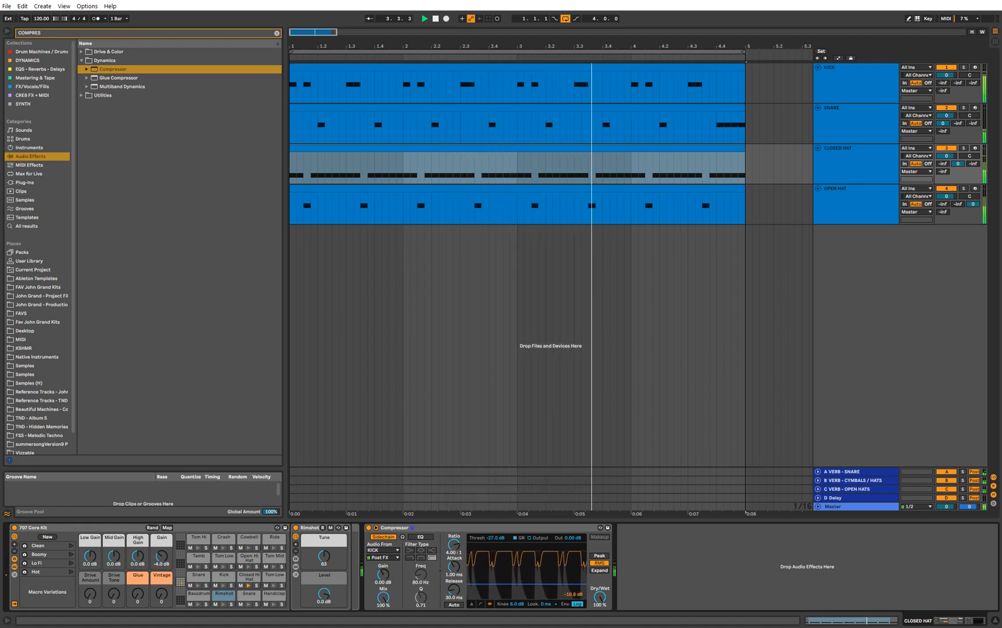
pyautogui.moveTo(453, 567); pyautogui.dragTo(456, 593)
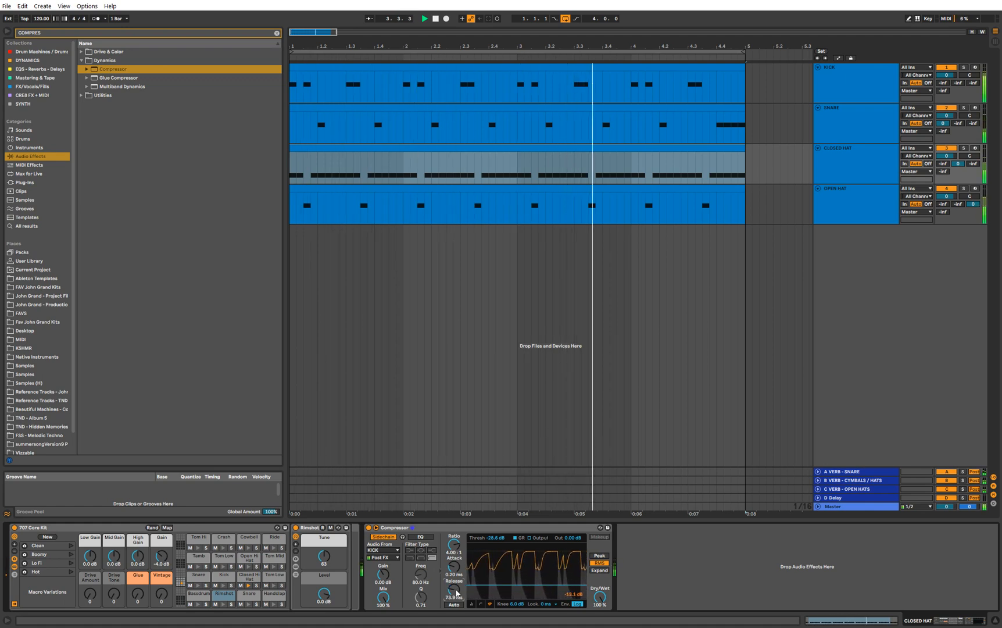
pyautogui.click(836, 168)
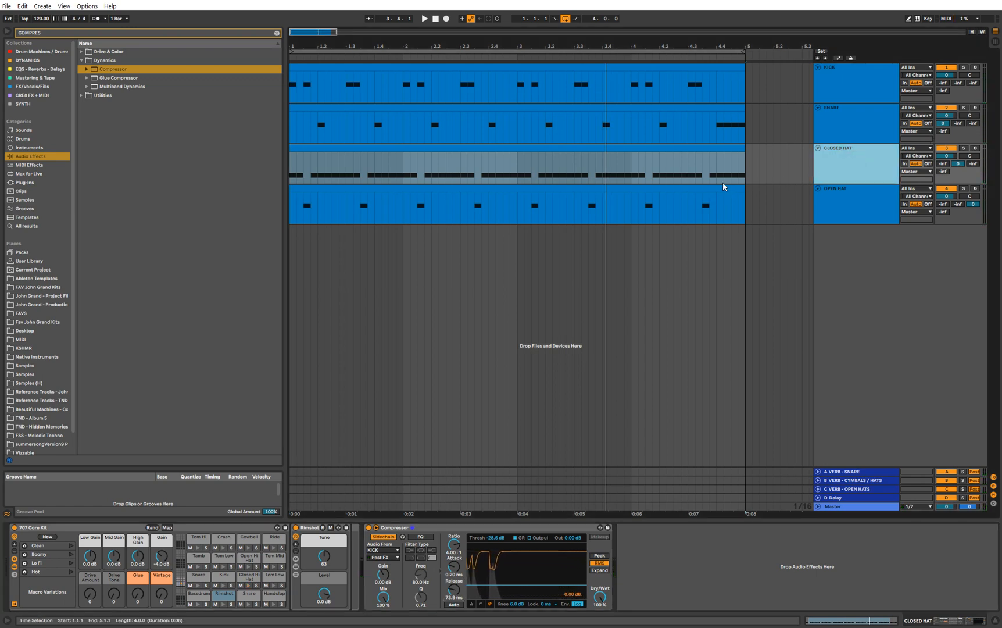
# - Try a different ratio on the closed hat's Compressor during playback and reset it to the default 4.00:1
pyautogui.click(452, 545)
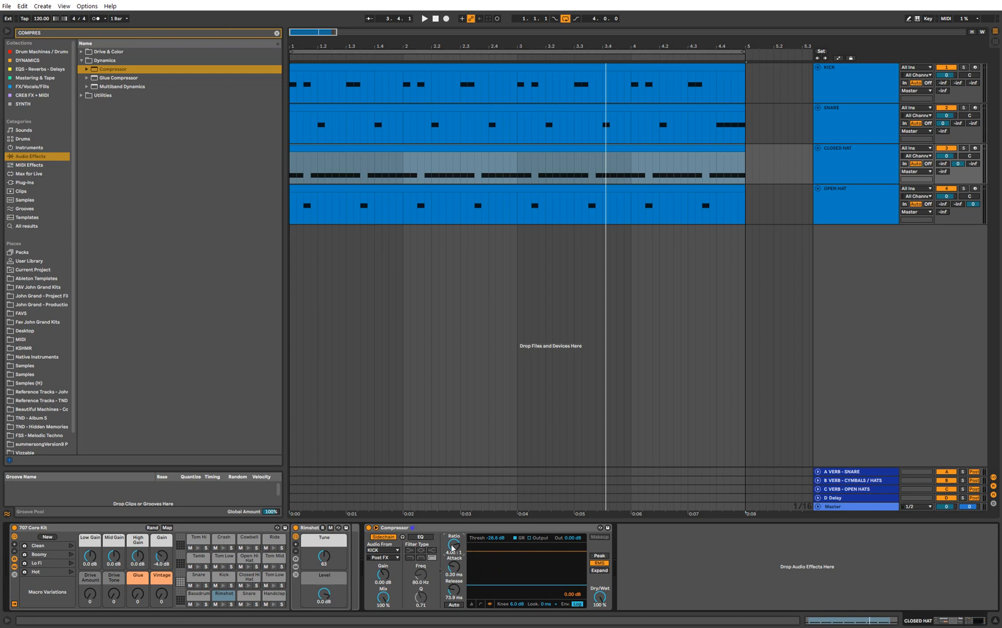
pyautogui.press('space')
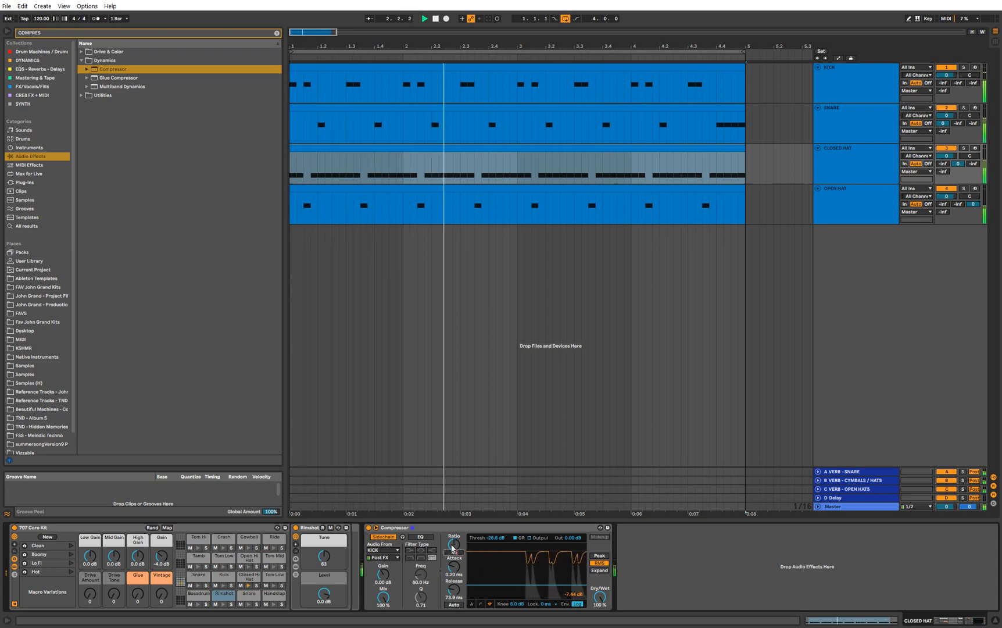
pyautogui.press('space')
pyautogui.doubleClick(452, 547)
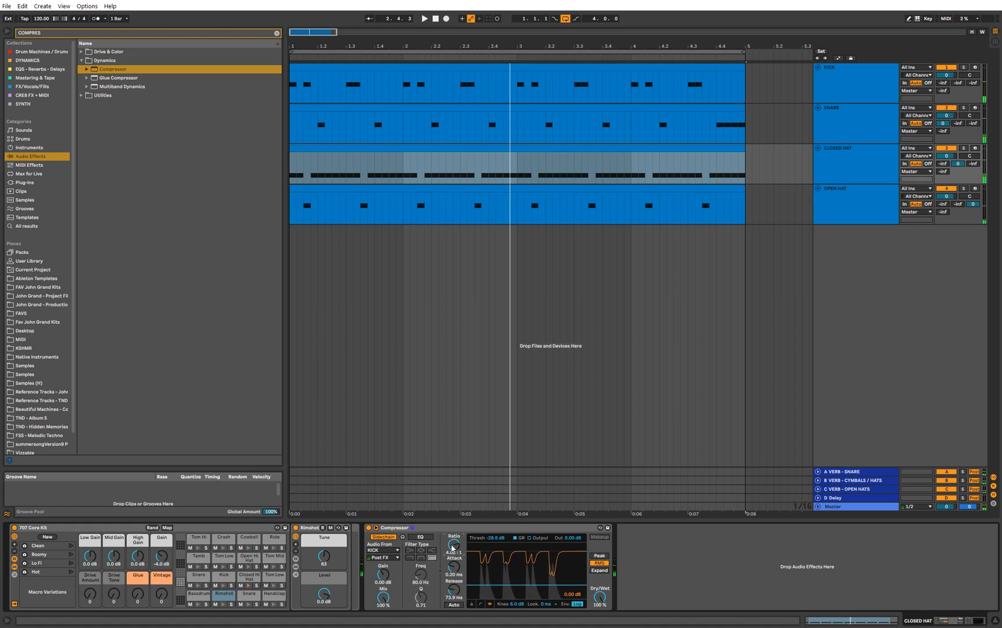
# - Raise the closed hat Compressor's threshold to about -23 dB while playing the loop
pyautogui.press('space')
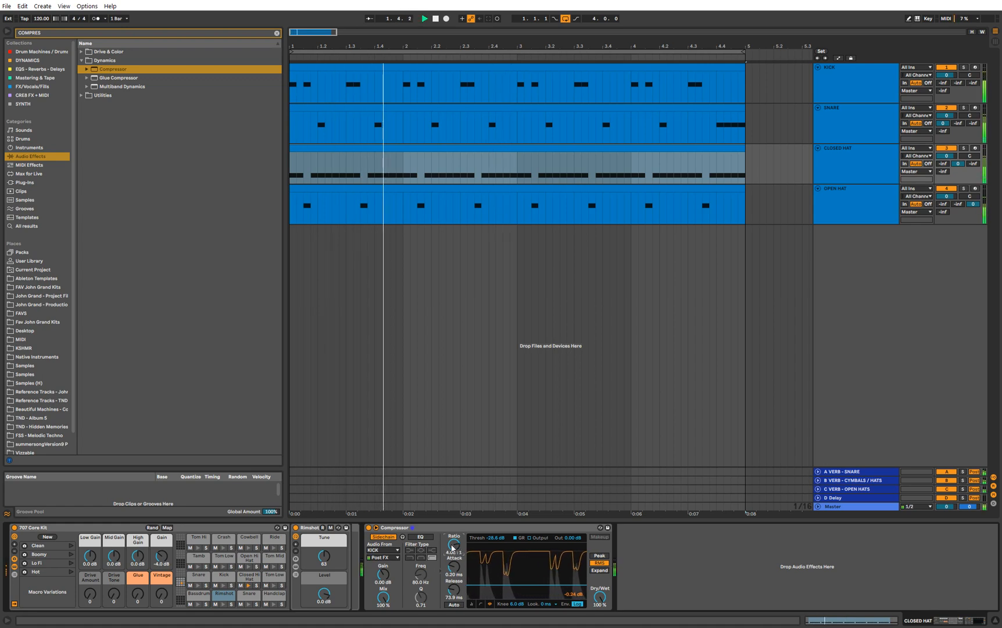
pyautogui.press('space')
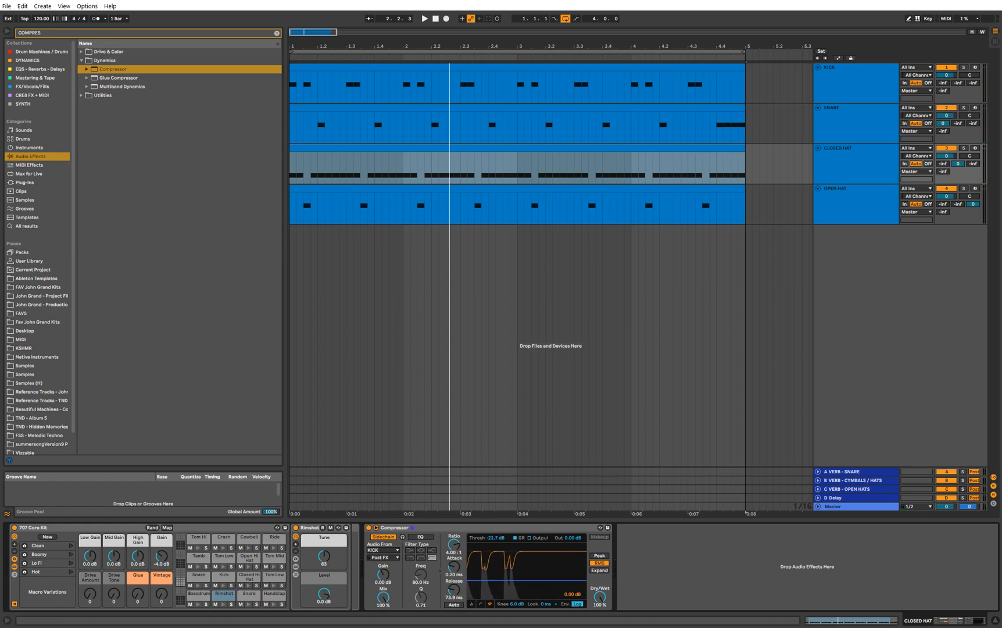
pyautogui.press('space')
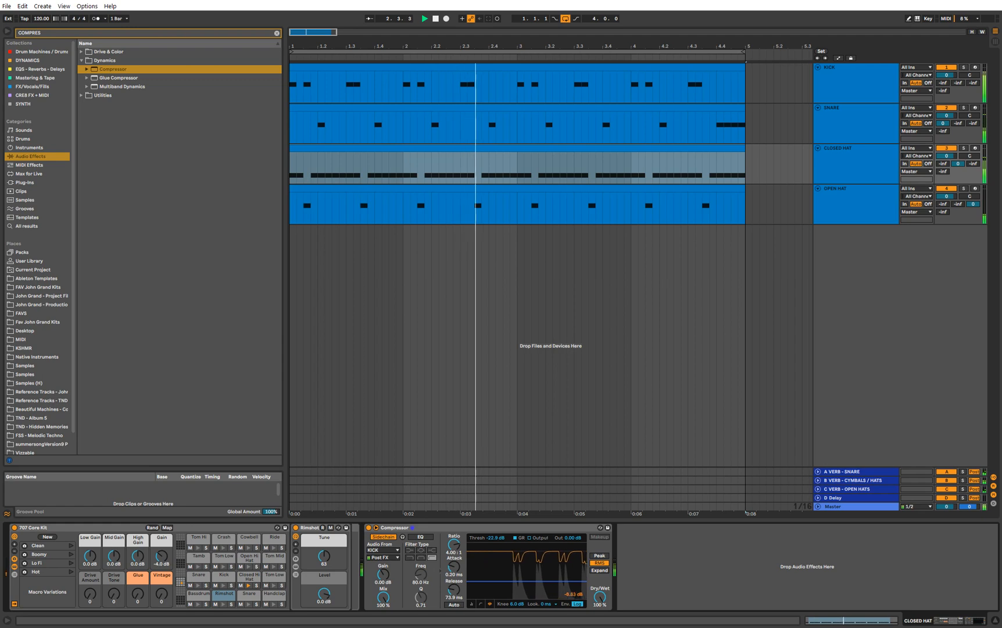
pyautogui.press('space')
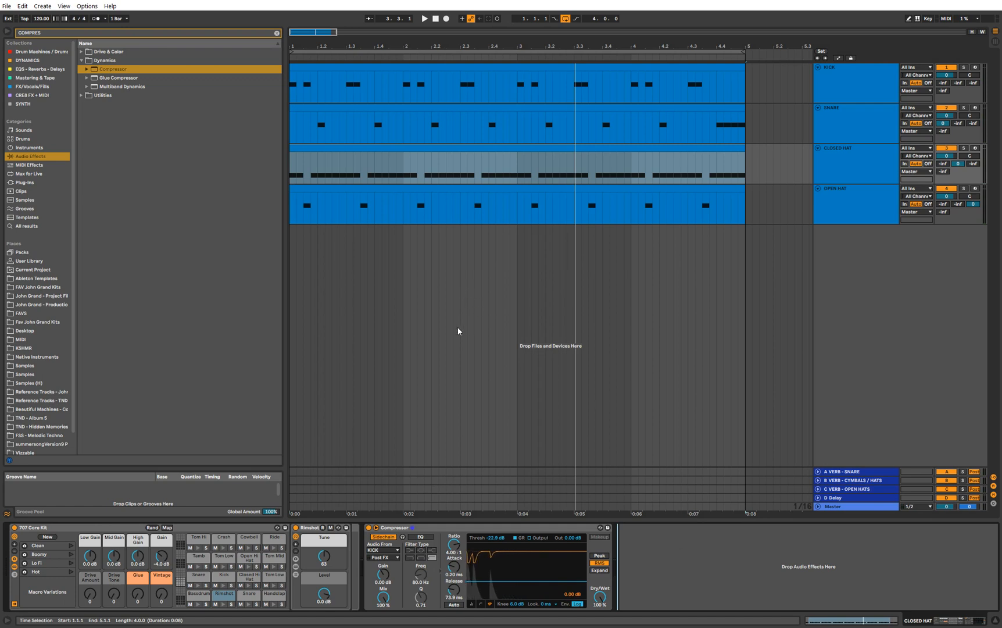
# - Review the OPEN HAT, KICK and CLOSED HAT tracks and play the loop to hear the sidechained hat against the kick
pyautogui.click(824, 213)
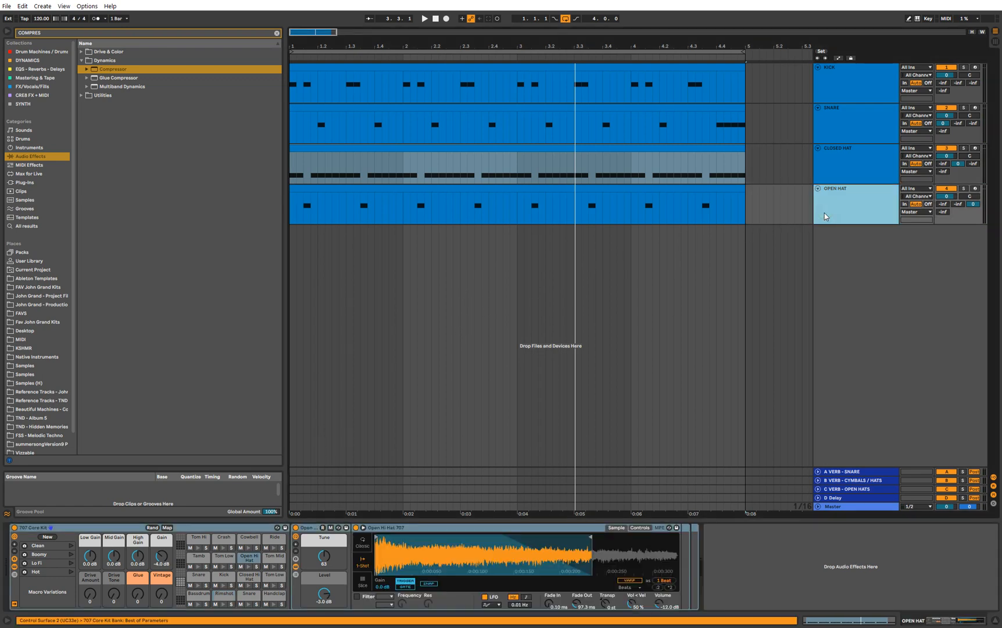
pyautogui.click(319, 125)
pyautogui.click(315, 91)
pyautogui.click(322, 68)
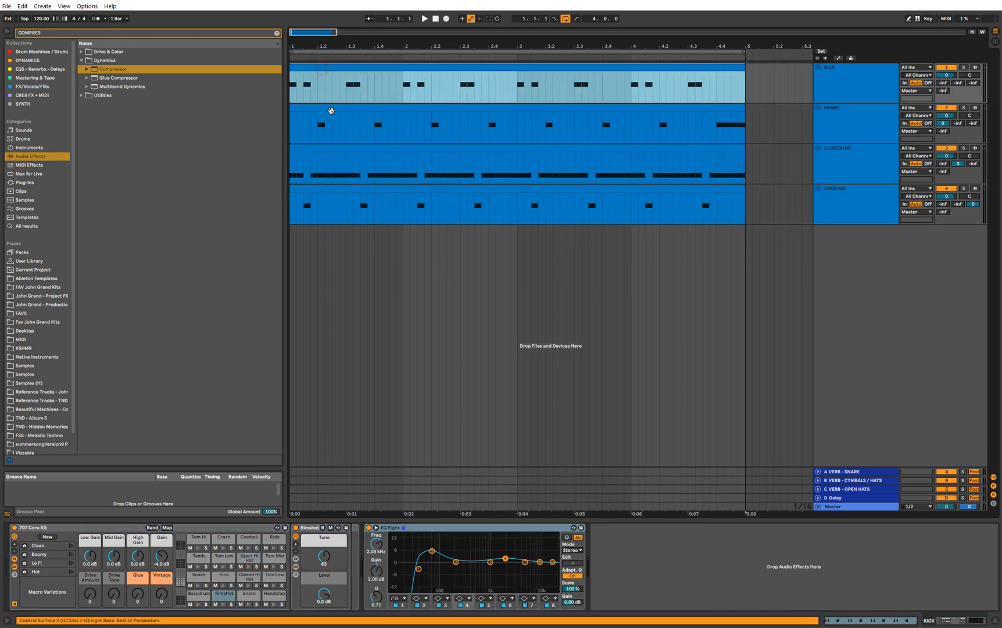
pyautogui.click(331, 164)
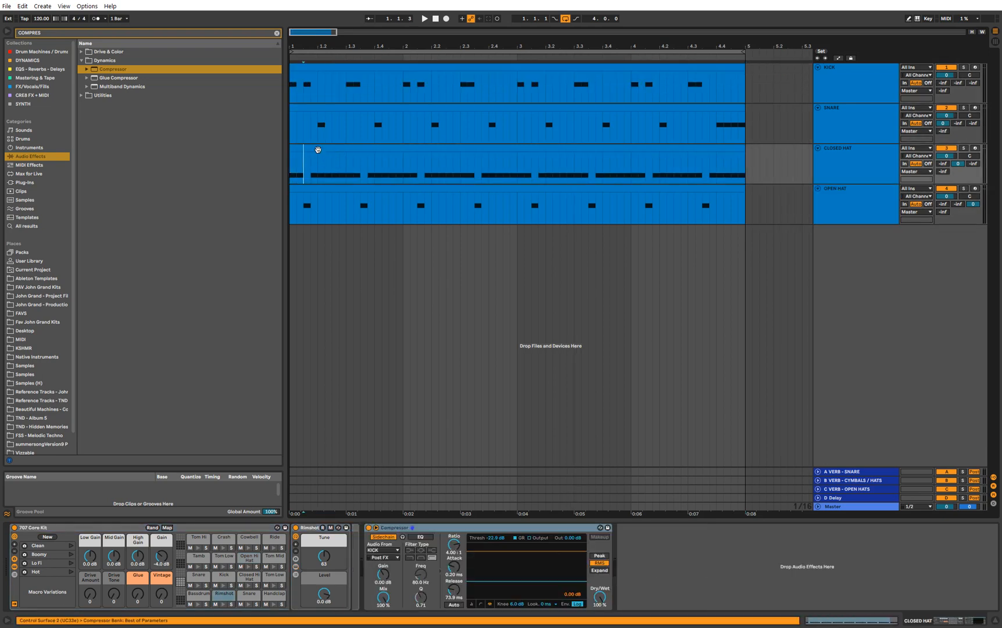
pyautogui.click(318, 150)
pyautogui.click(333, 157)
pyautogui.moveTo(320, 159); pyautogui.dragTo(712, 151)
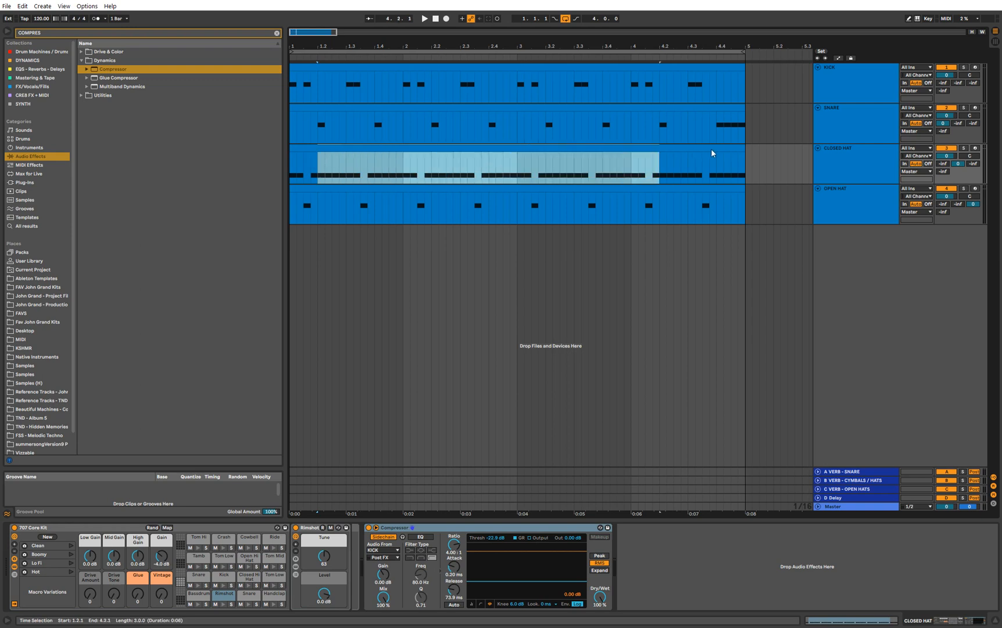
pyautogui.click(724, 151)
pyautogui.click(873, 163)
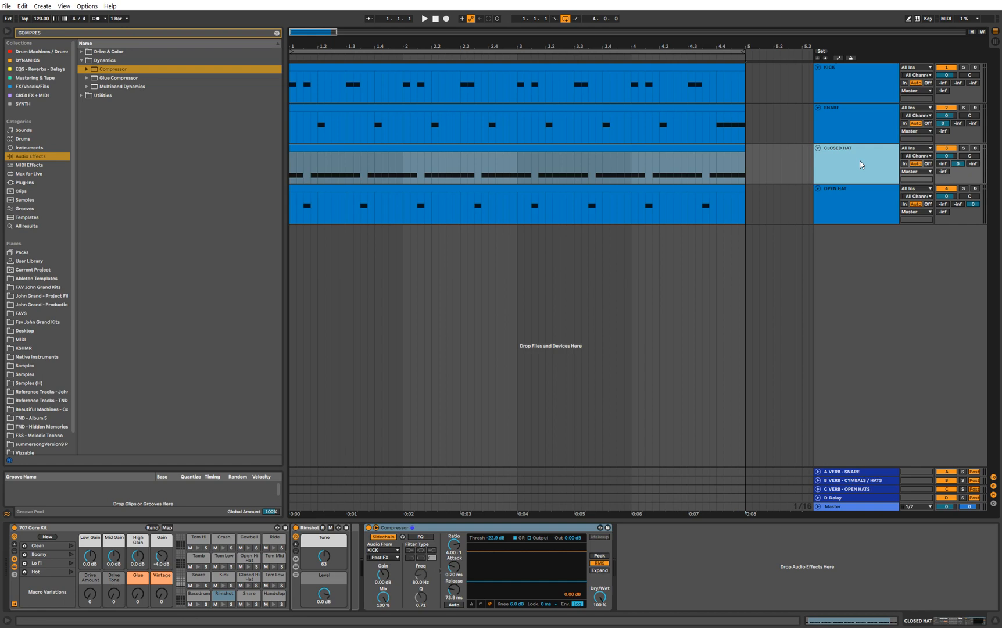
pyautogui.press('space')
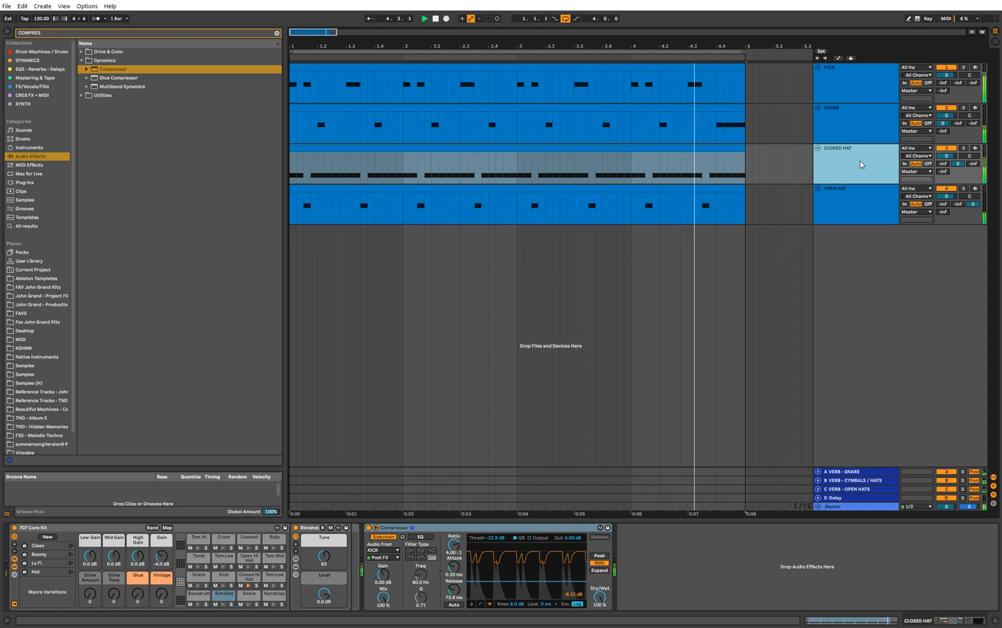
# - Find EQ Eight by searching the audio effects for EQ and add it to the SNARE track
pyautogui.click(851, 83)
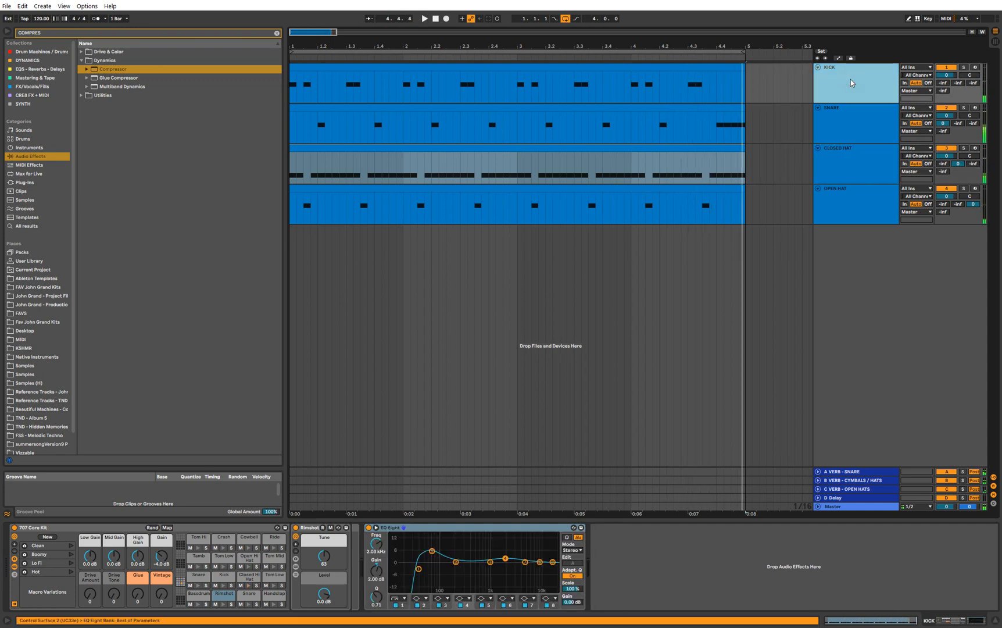
pyautogui.click(846, 113)
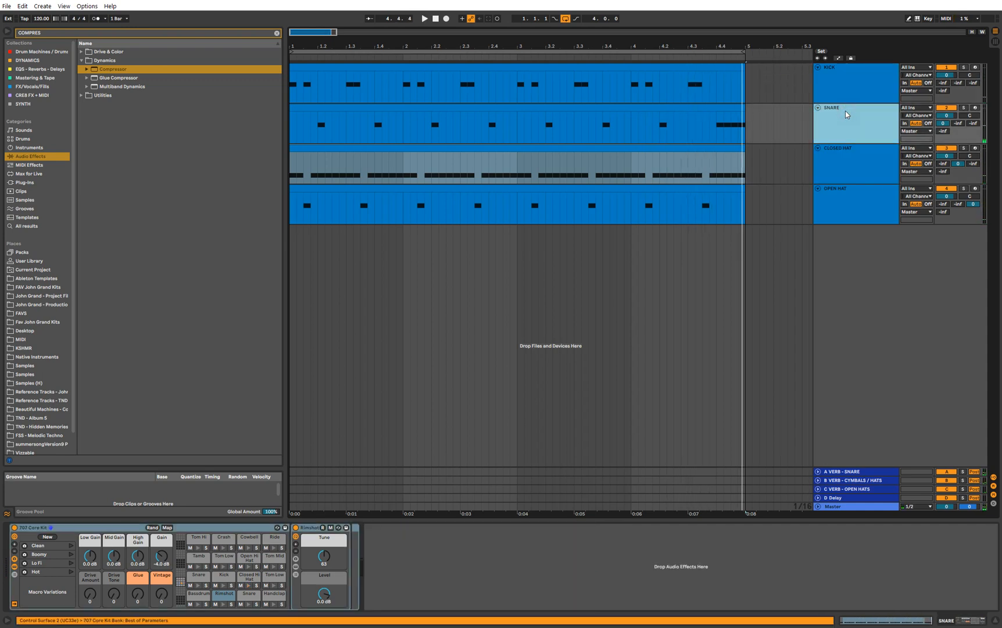
pyautogui.click(277, 33)
pyautogui.write('EQ')
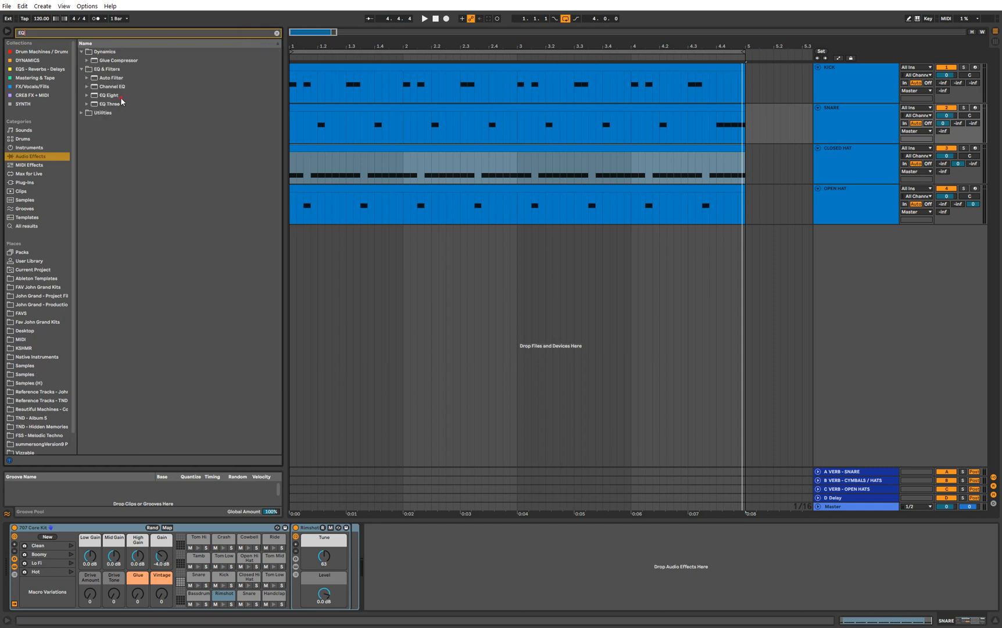
pyautogui.doubleClick(121, 98)
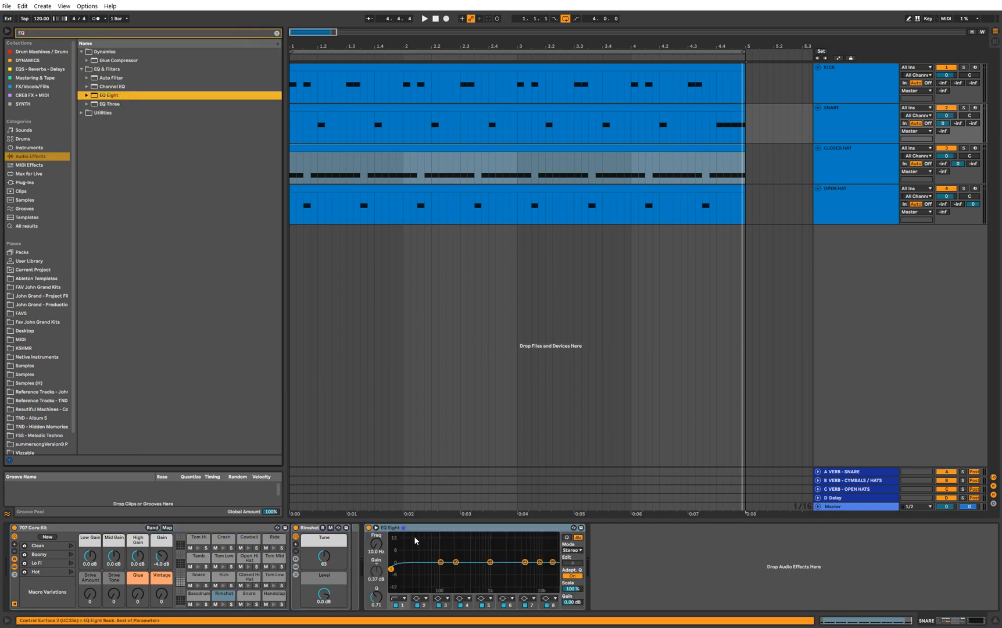
# - With the snare soloed during playback, make EQ Eight's first band the steeper x4 low cut at 75.1 Hz
pyautogui.press('space')
pyautogui.moveTo(376, 544); pyautogui.dragTo(376, 515)
pyautogui.click(397, 599)
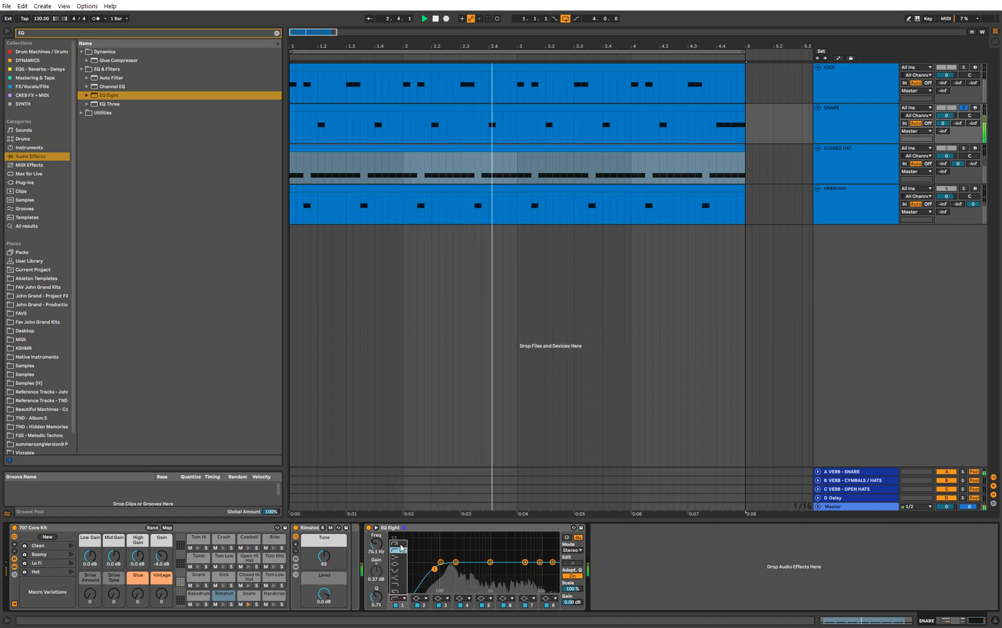
pyautogui.click(401, 547)
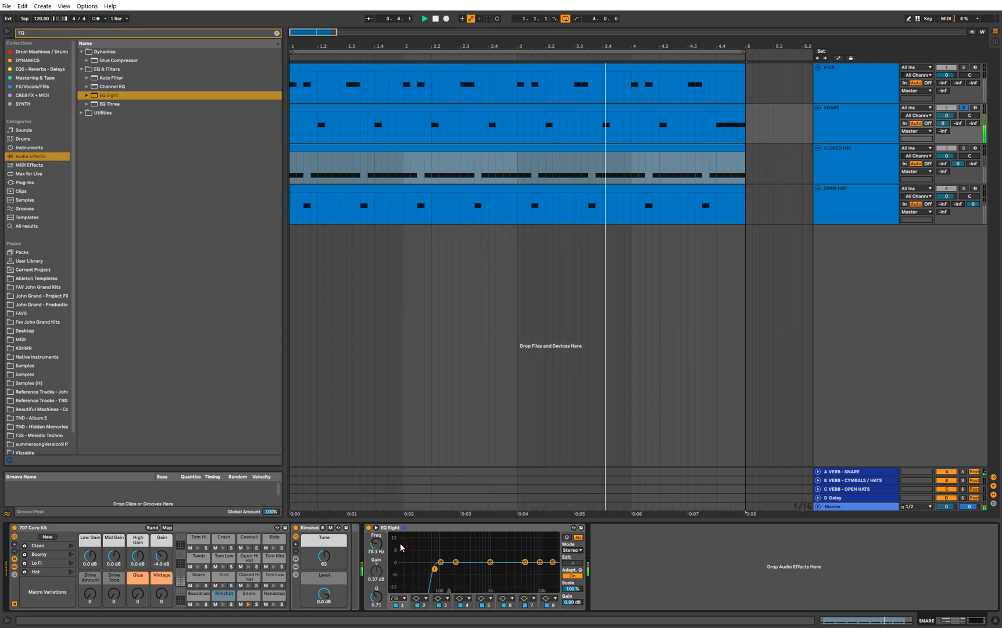
pyautogui.click(631, 544)
pyautogui.press('space')
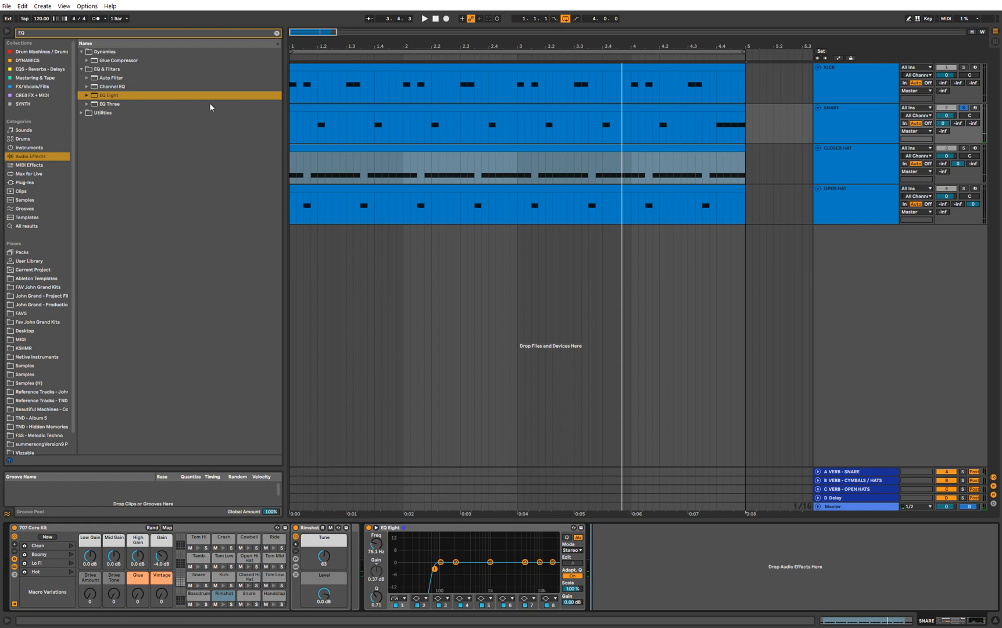
# - Search the audio effects for COMPRESS
pyautogui.click(277, 33)
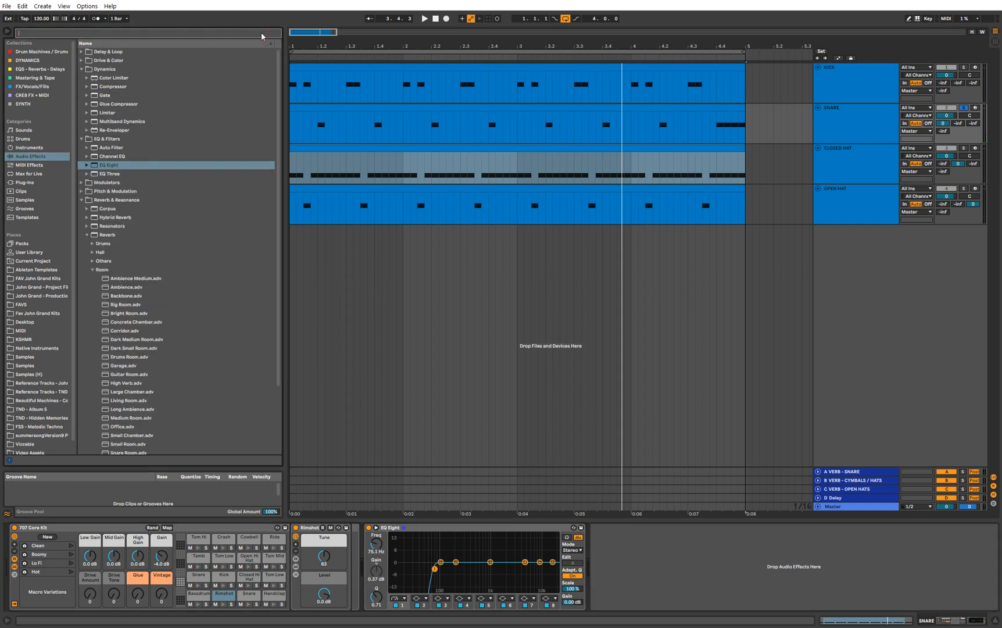
pyautogui.click(261, 32)
pyautogui.write('COMPRESS')
pyautogui.press('Down')
pyautogui.press('Down')
pyautogui.press('Return')
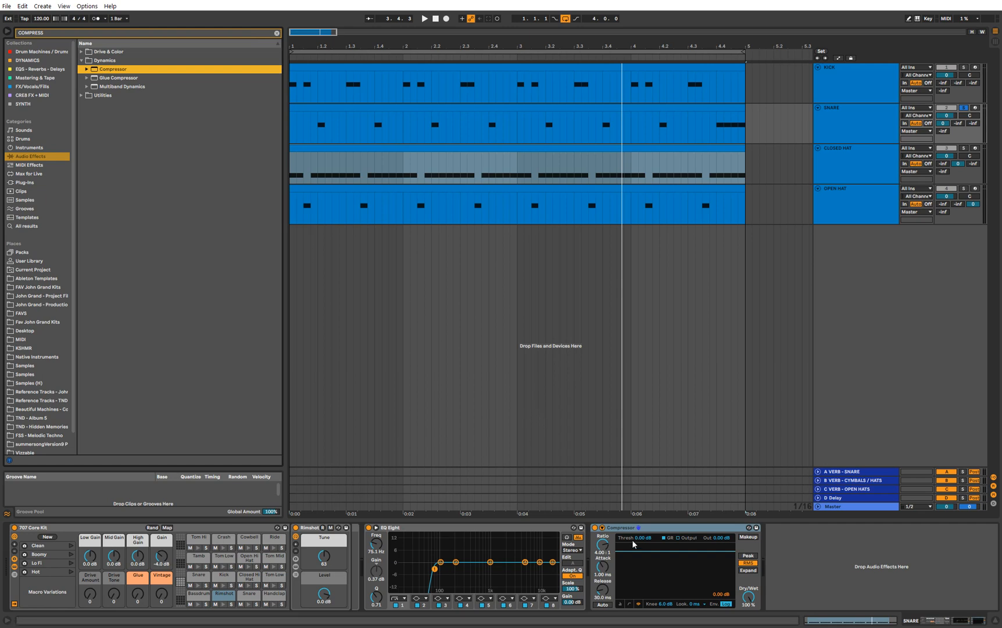
pyautogui.click(671, 529)
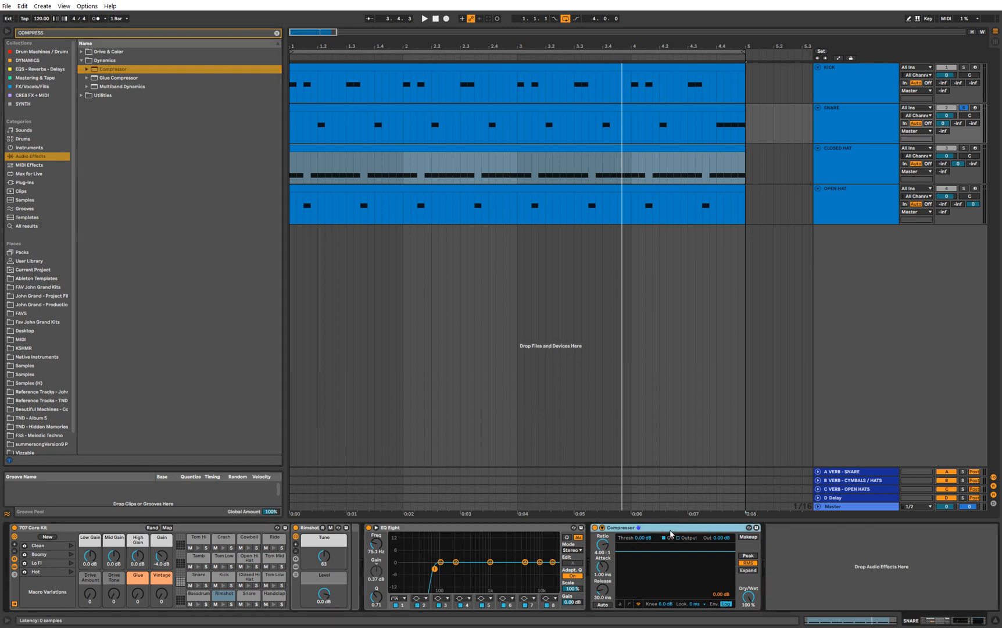
pyautogui.press('Delete')
# - Add a Glue Compressor after EQ Eight on the SNARE track, leaving its sidechain section collapsed
pyautogui.doubleClick(163, 78)
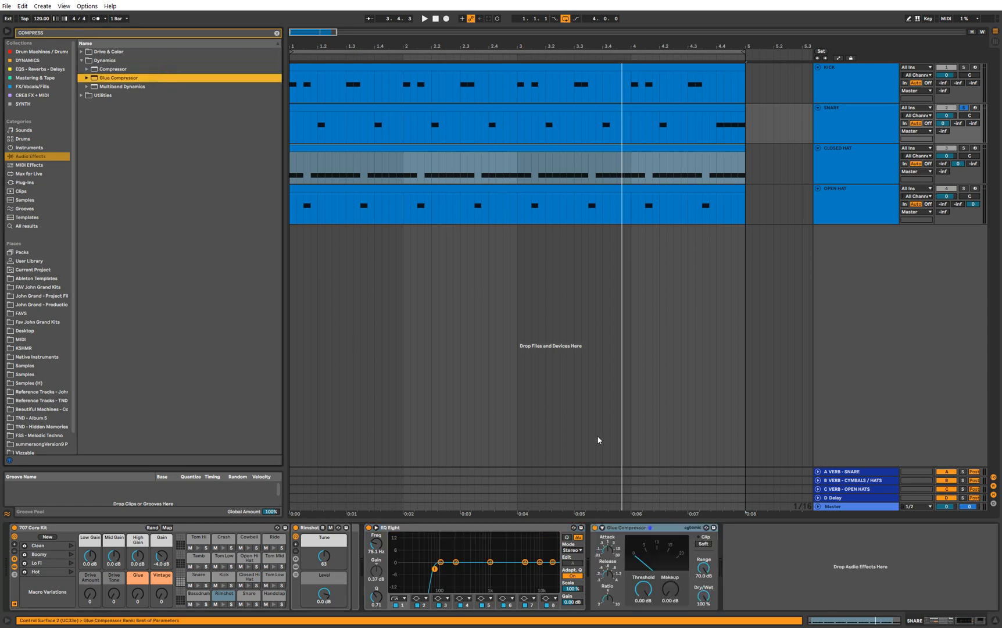
pyautogui.click(603, 528)
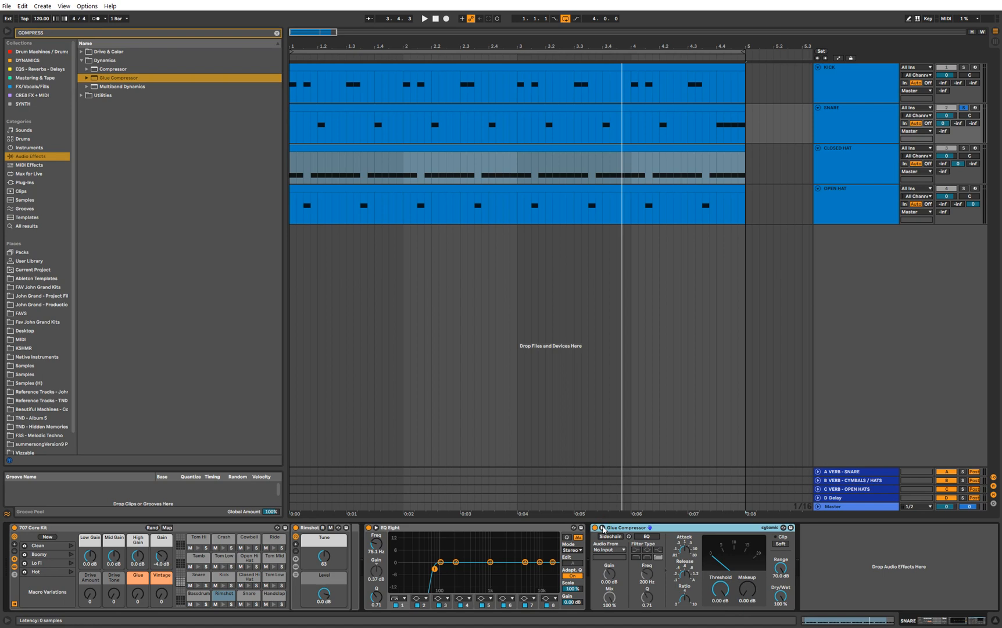
pyautogui.click(603, 527)
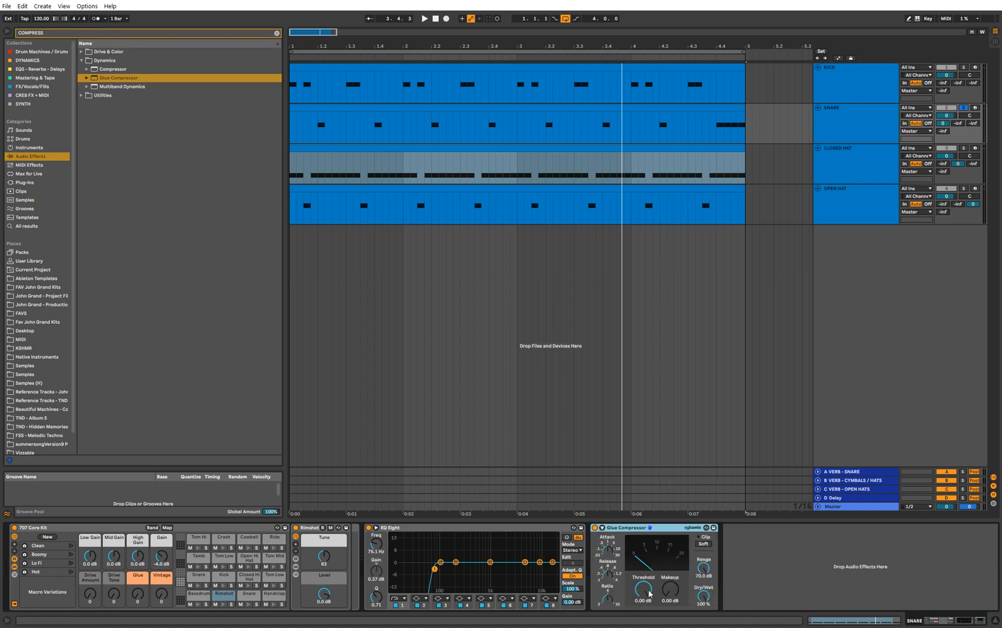
# - Set the snare's Glue Compressor to a -21.8 dB threshold and 7.46 dB makeup during playback, comparing it with bypass
pyautogui.press('space')
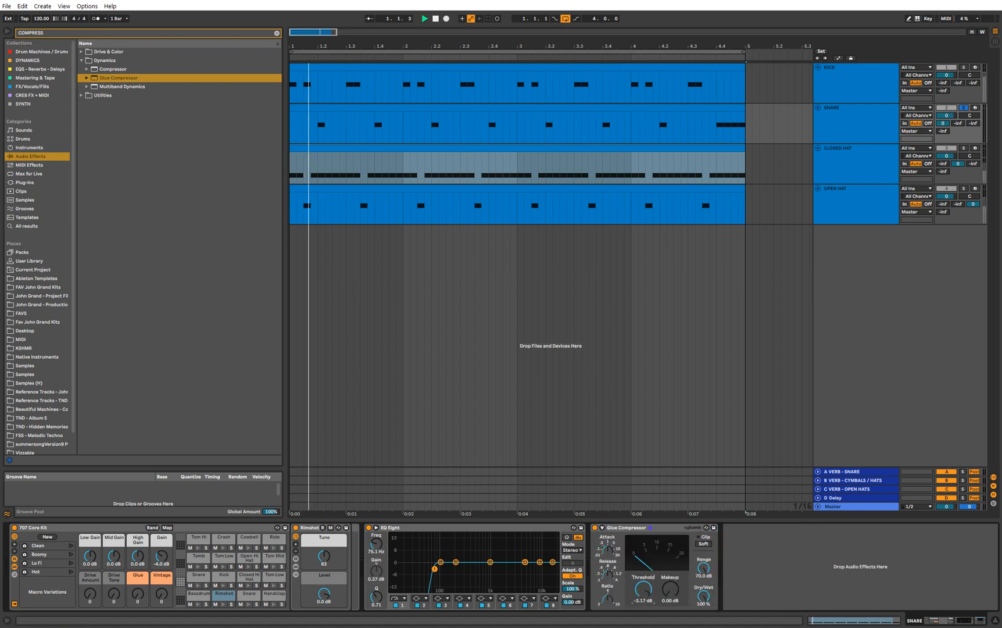
pyautogui.moveTo(643, 589); pyautogui.dragTo(677, 576)
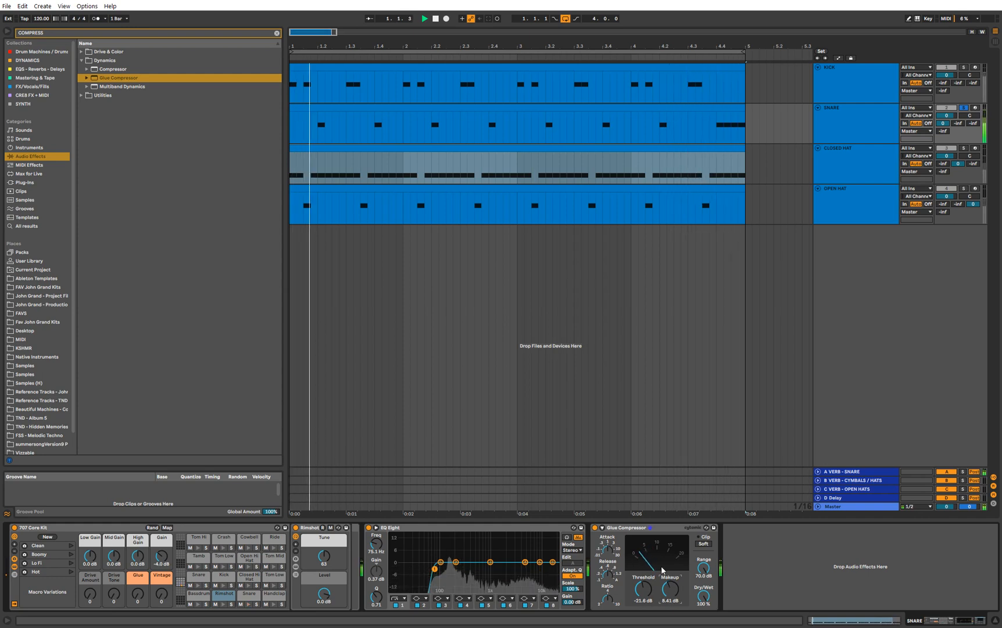
pyautogui.click(595, 528)
pyautogui.click(595, 528)
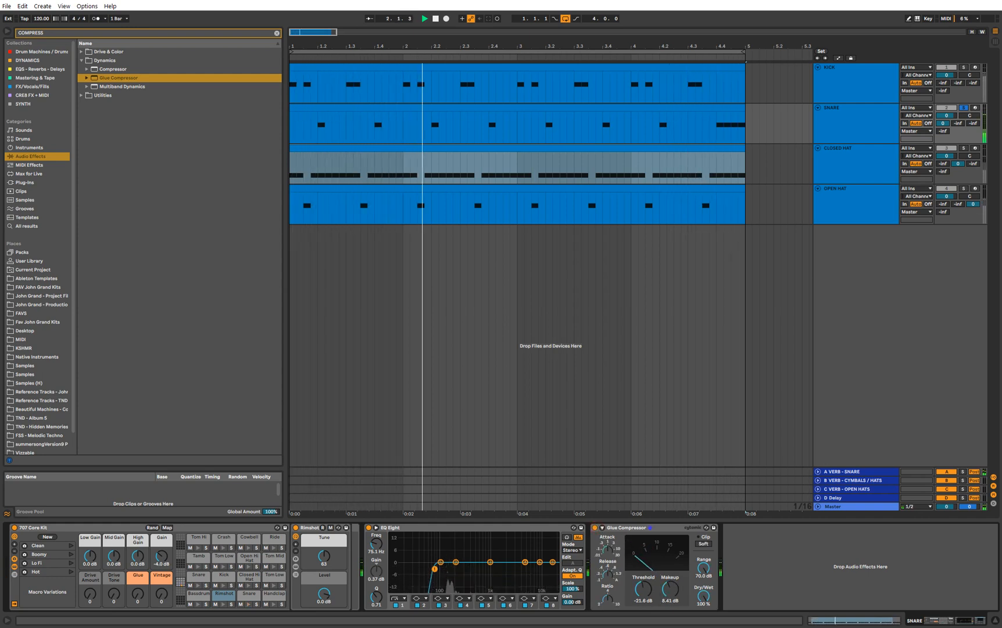
pyautogui.moveTo(663, 590); pyautogui.dragTo(664, 594)
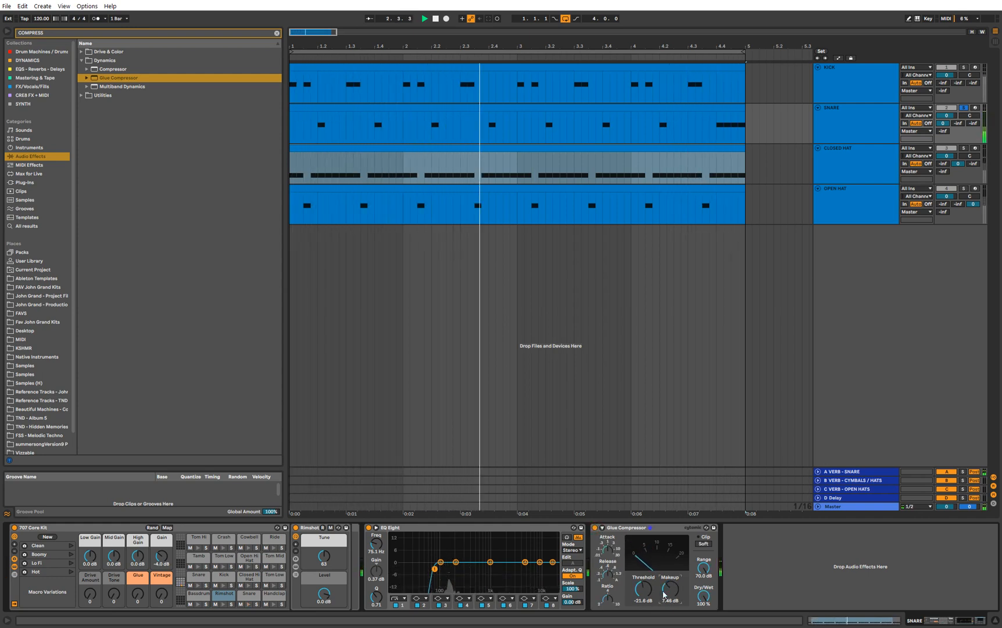
# - Compare the soloed snare with the Glue Compressor bypassed and active, unsolo it and play the full loop
pyautogui.click(595, 528)
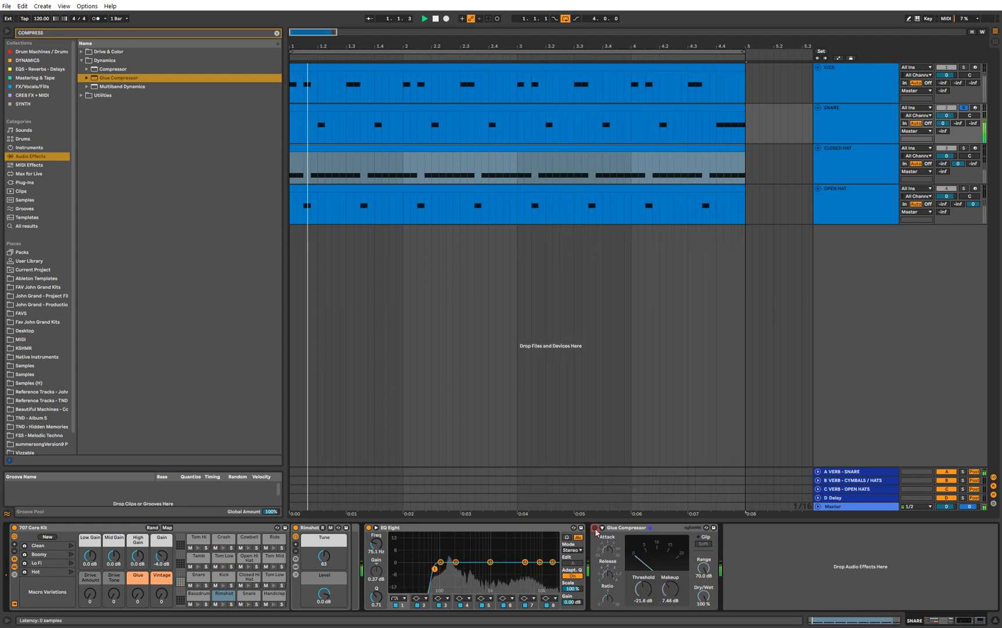
pyautogui.click(595, 528)
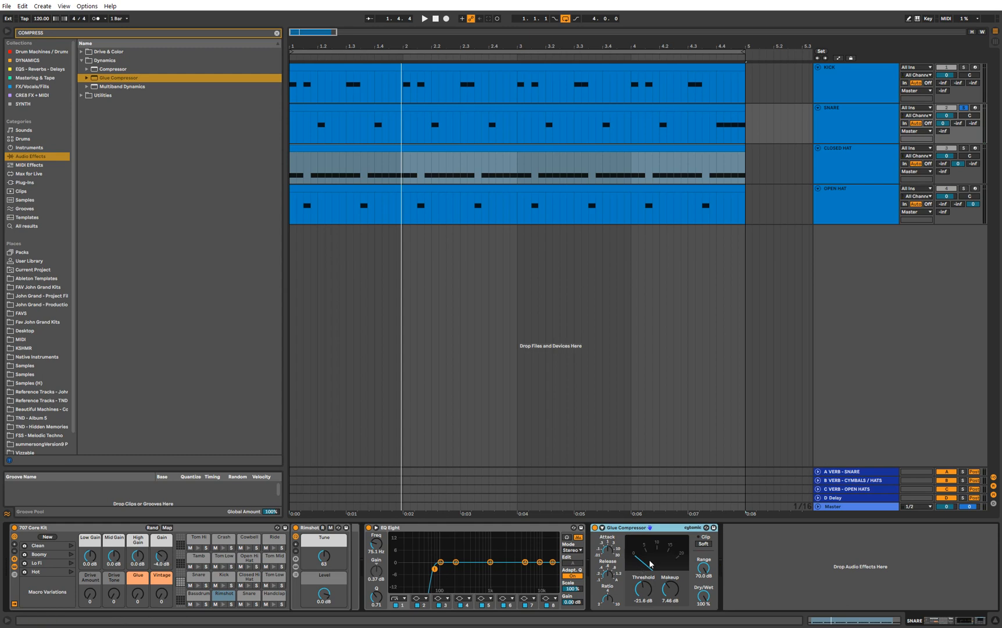
pyautogui.press('space')
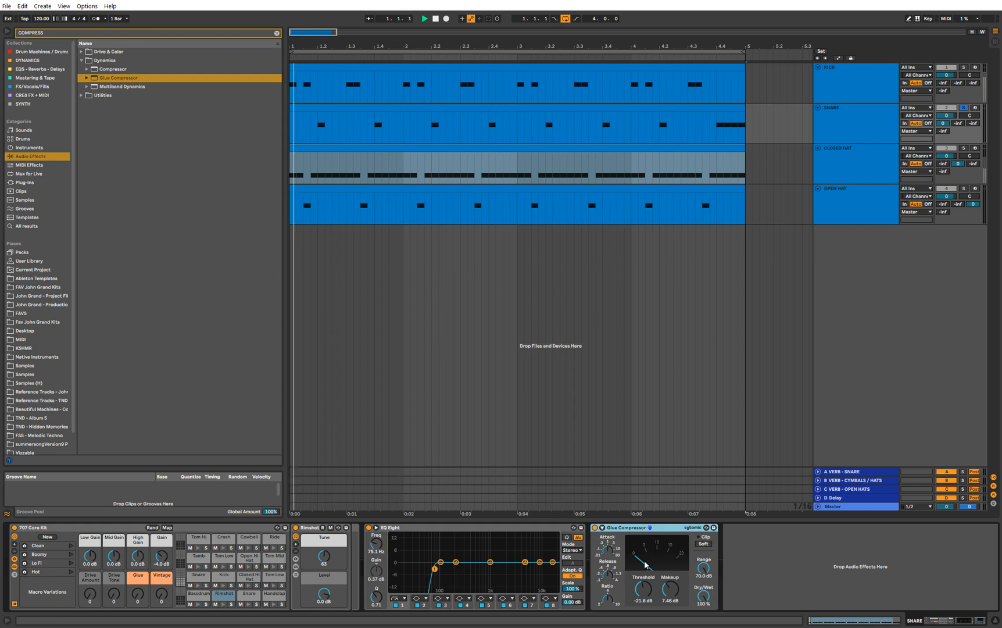
pyautogui.press('space')
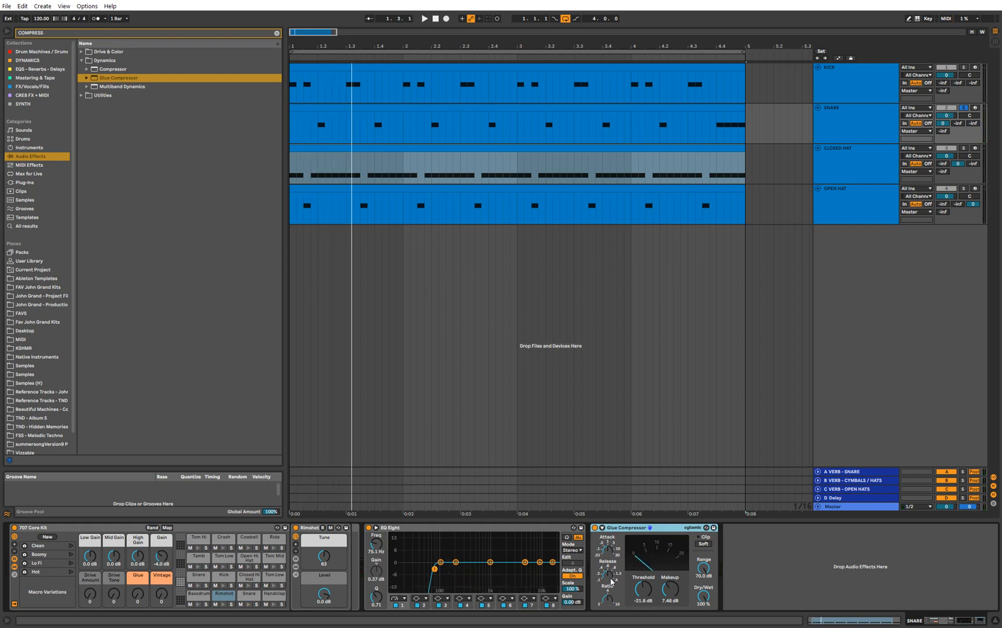
pyautogui.press('space')
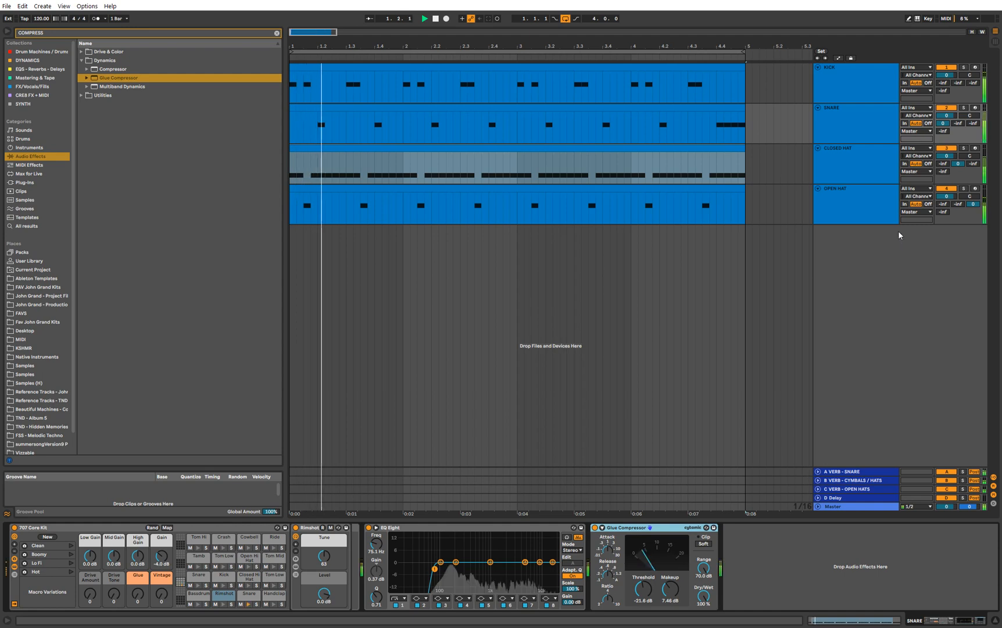
# - Solo the CLOSED HAT track during playback and open the Closed Hi Hat 707 sample from its 707 Core Kit pad
pyautogui.click(859, 121)
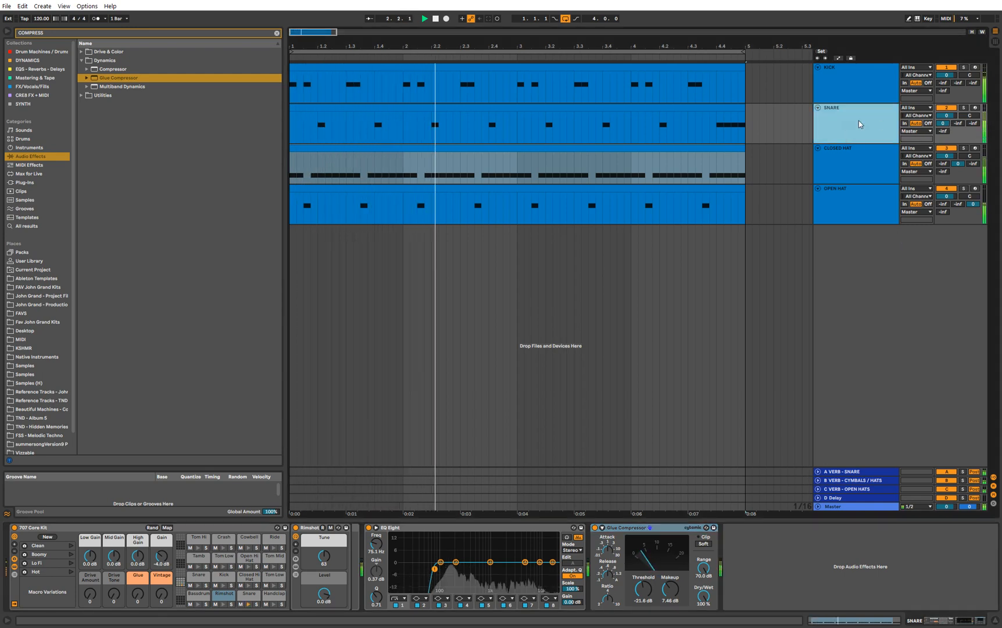
pyautogui.press('space')
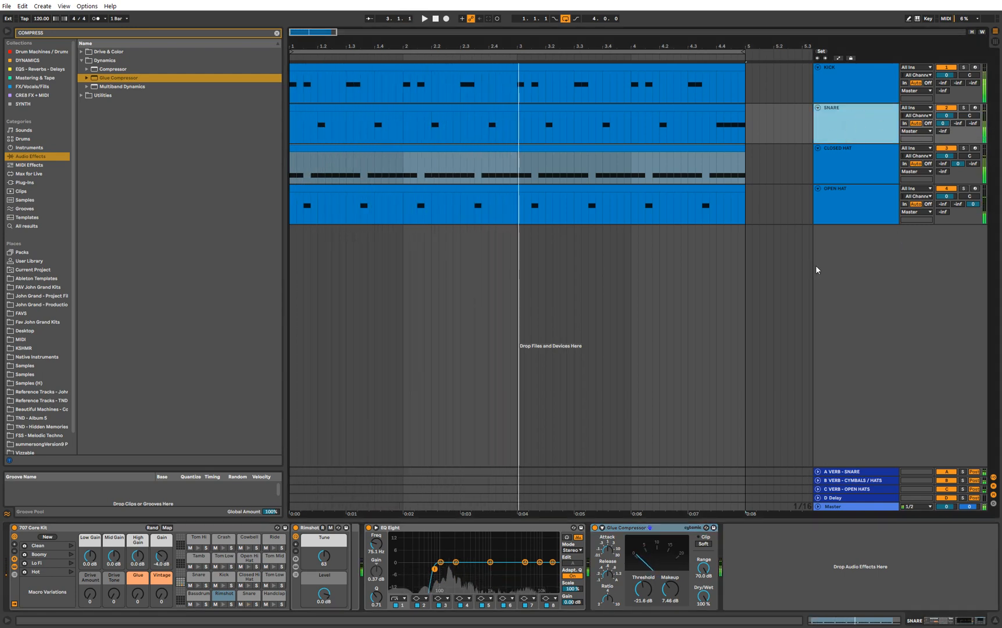
pyautogui.click(738, 566)
pyautogui.click(837, 157)
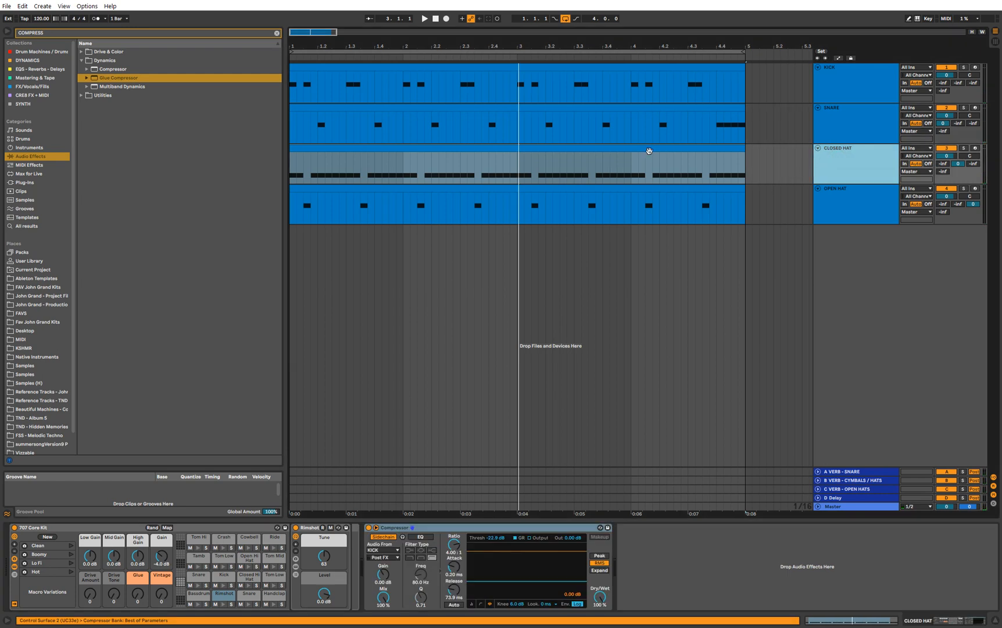
pyautogui.press('s')
pyautogui.press('space')
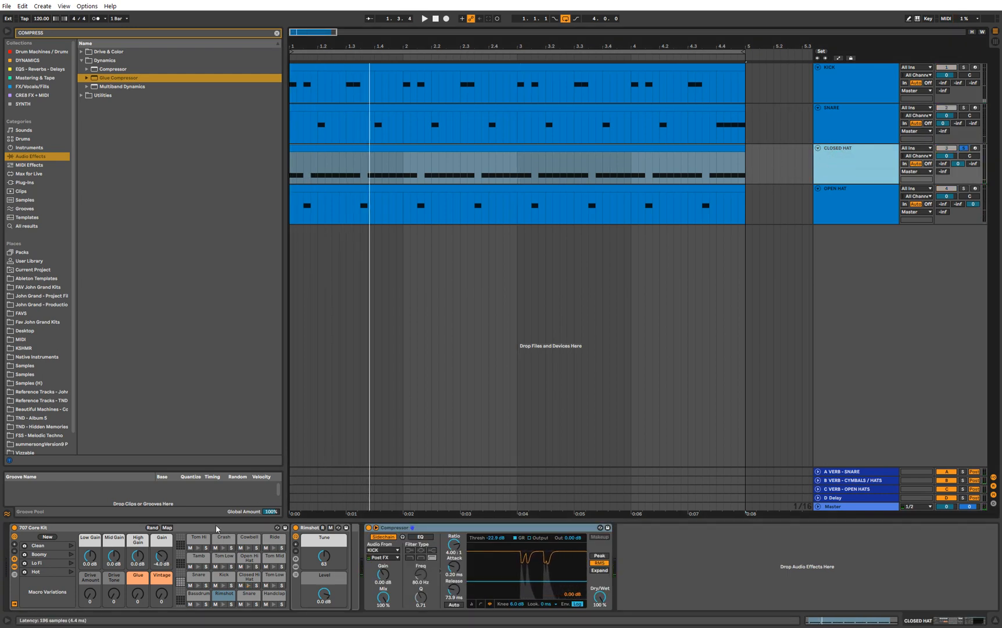
pyautogui.press('space')
pyautogui.click(251, 579)
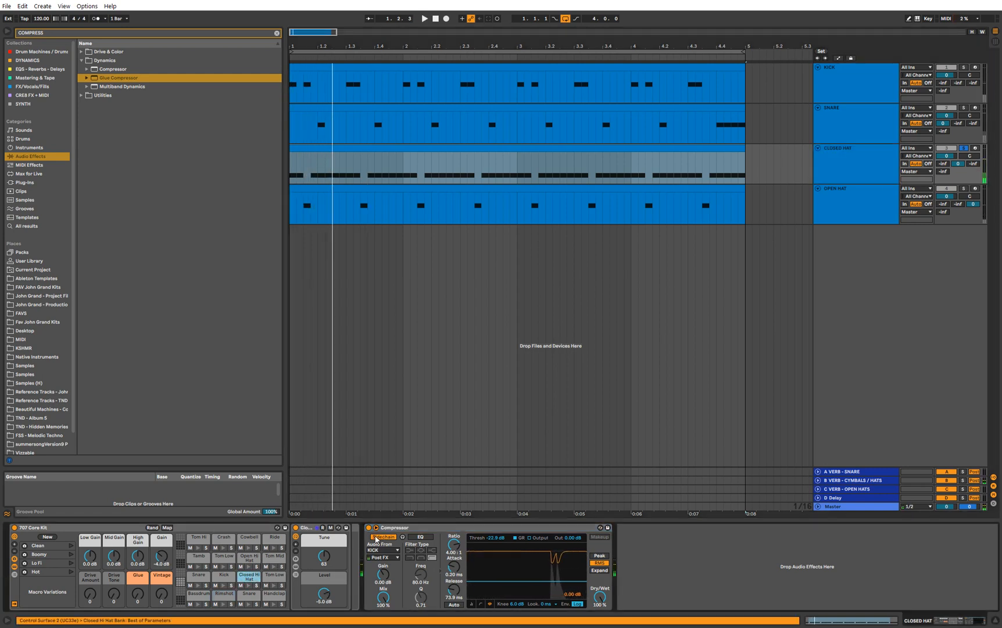
pyautogui.click(296, 566)
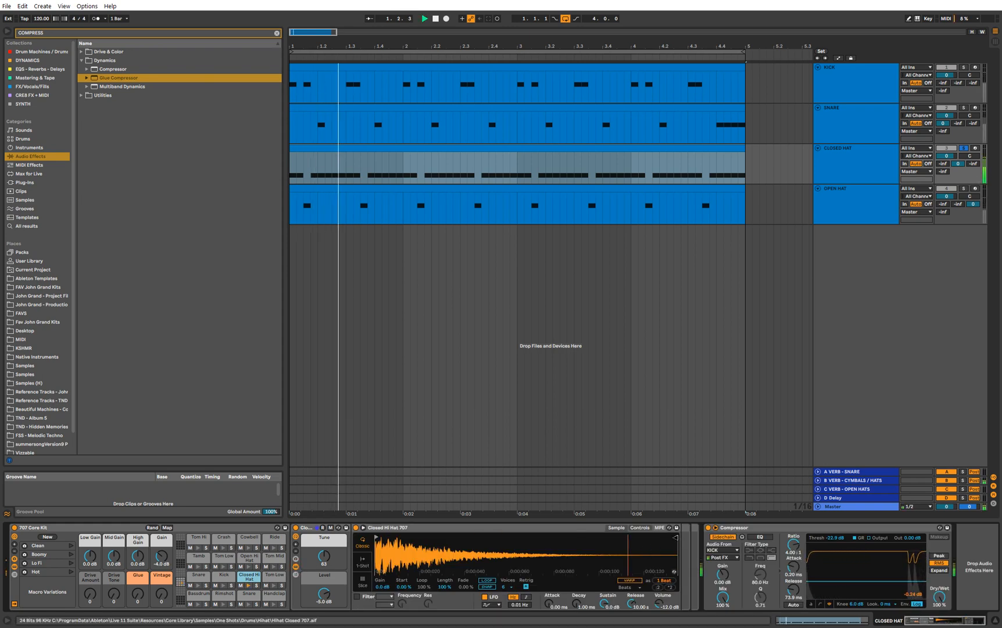
# - Switch the Closed Hi Hat 707 sample to 1-Shot with a 64.0 ms fade-out and trim its end to about a quarter length
pyautogui.press('space')
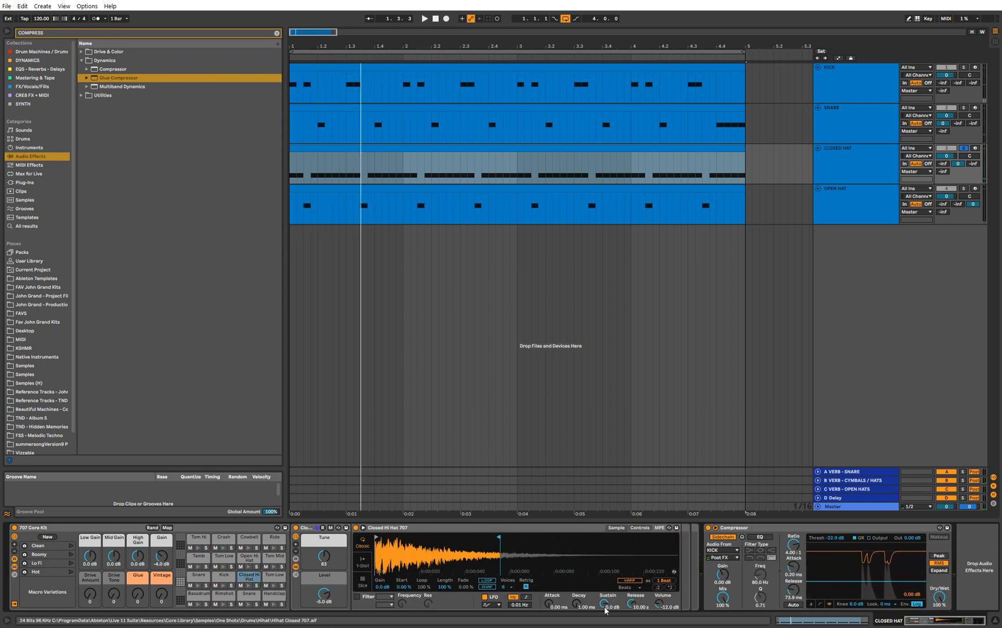
pyautogui.click(362, 561)
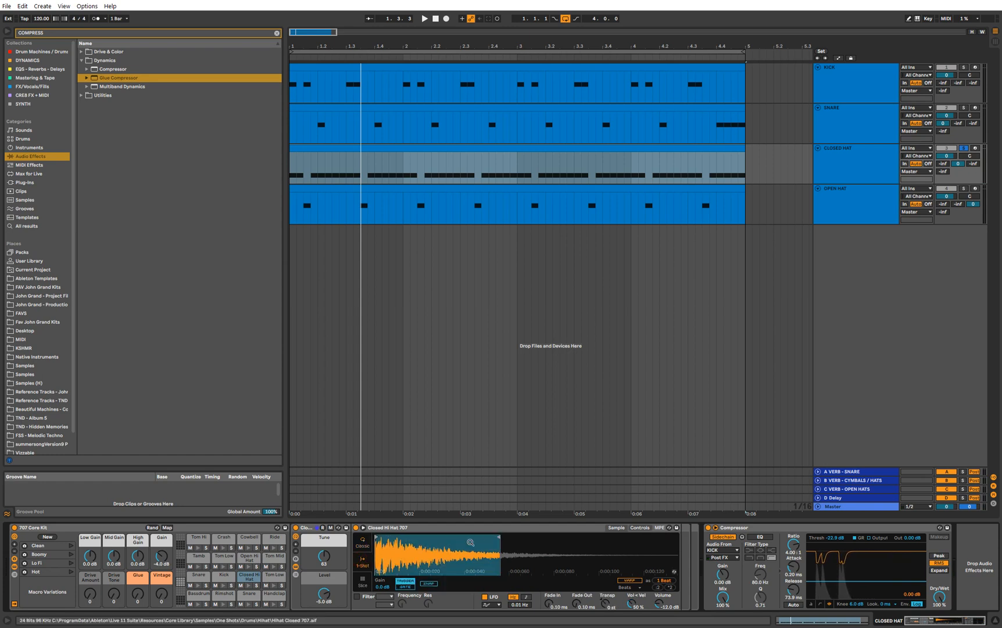
pyautogui.moveTo(576, 603); pyautogui.dragTo(575, 596)
pyautogui.press('space')
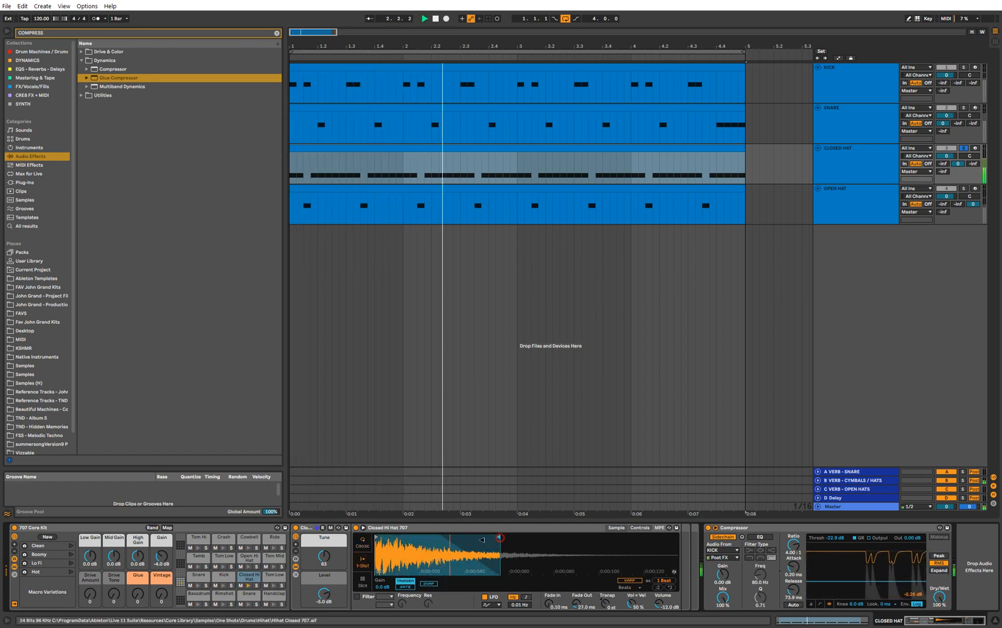
pyautogui.moveTo(575, 603)
pyautogui.mouseDown()
pyautogui.moveTo(579, 611)
pyautogui.moveTo(584, 593)
pyautogui.mouseUp()
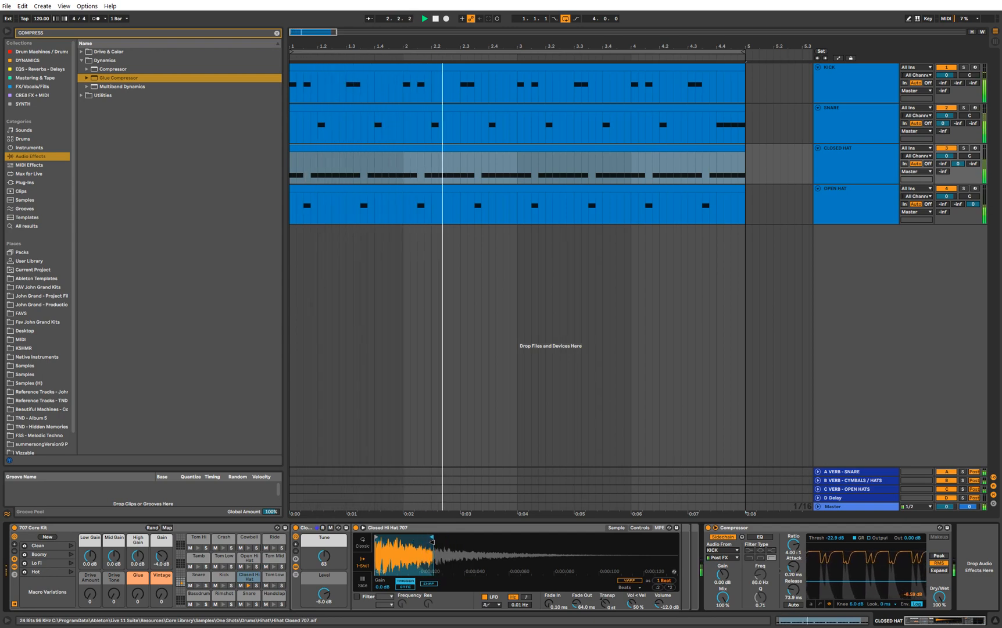
pyautogui.moveTo(411, 542); pyautogui.dragTo(449, 542)
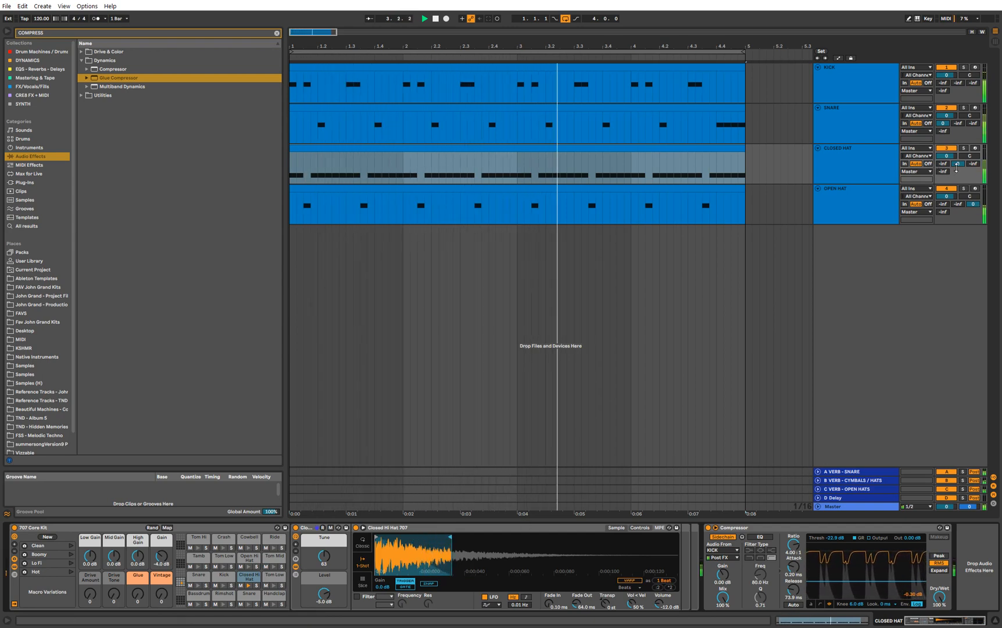
# - Set the CLOSED HAT track's send to B VERB - CYMBALS / HATS to -4.0 dB while the loop plays, and stop playback
pyautogui.scroll(-3, 959, 165)
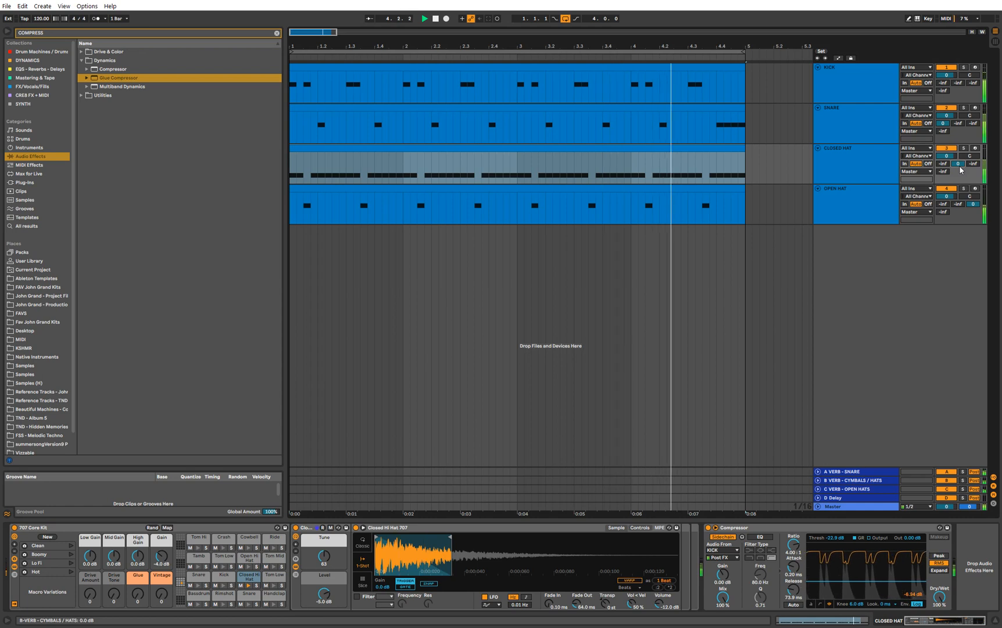
pyautogui.scroll(-1, 960, 170)
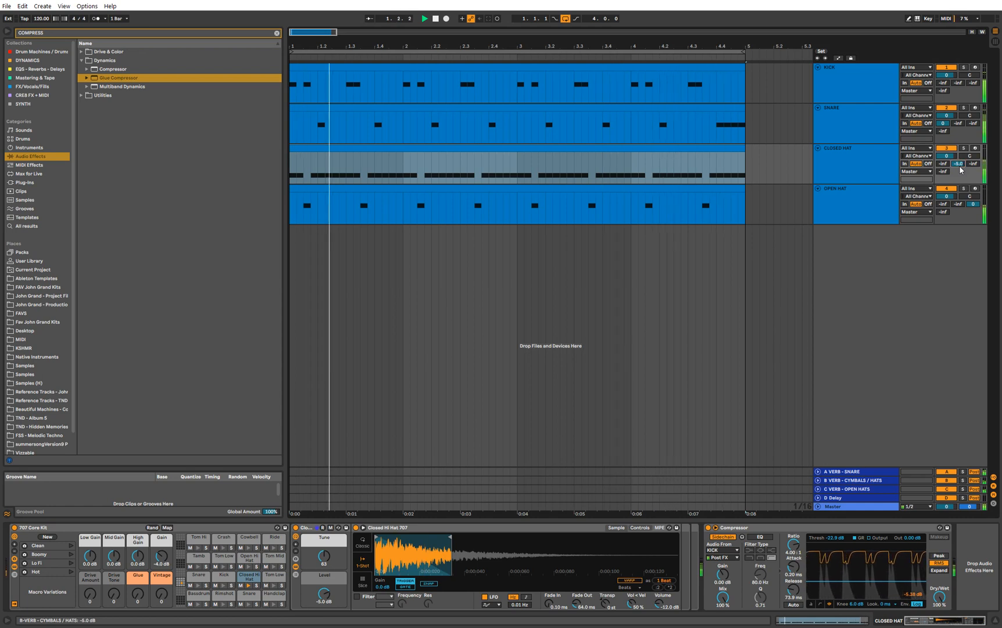
pyautogui.click(875, 178)
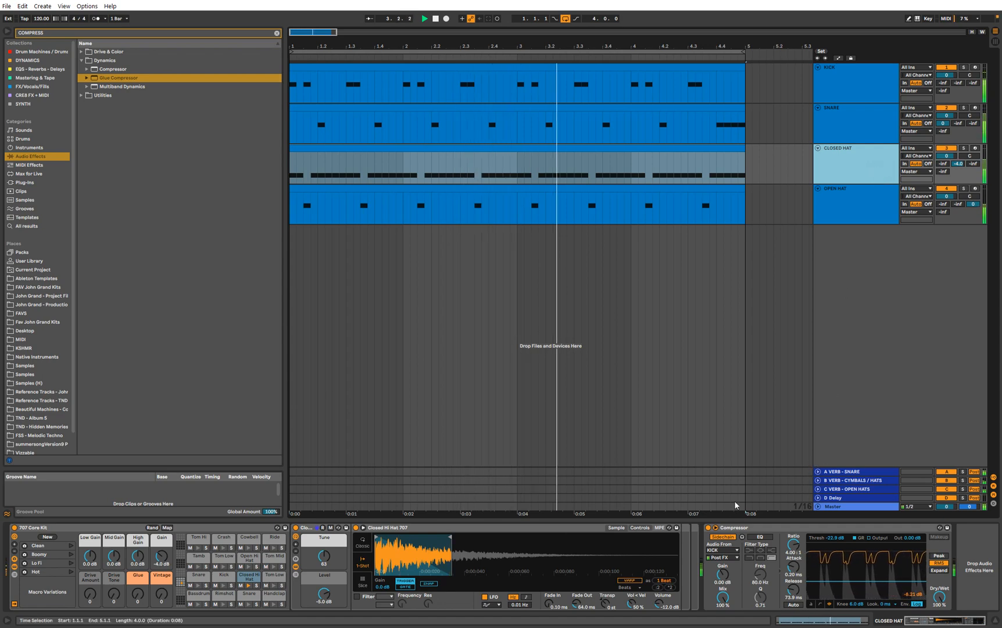
pyautogui.press('space')
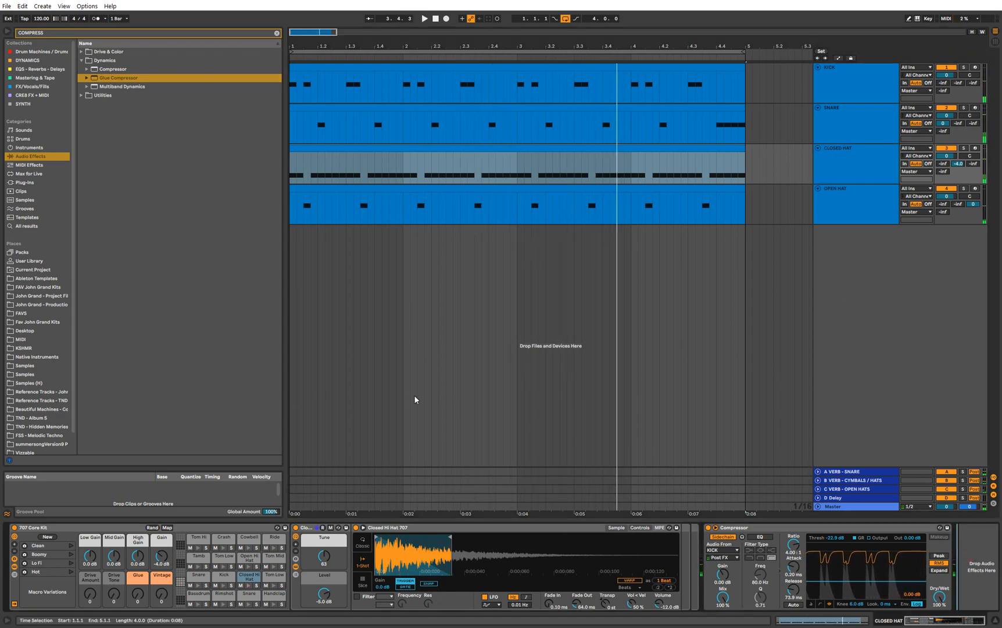
# - Clear the COMPRESS search and expand the Auto Pan presets under Pitch & Modulation, collapsing the other open audio effect folders
pyautogui.click(277, 33)
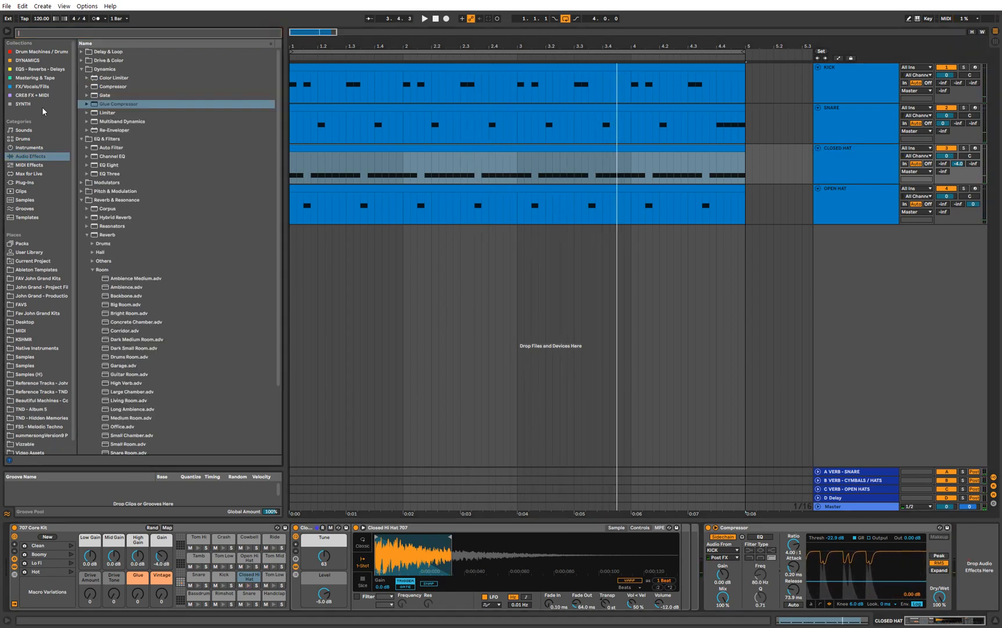
pyautogui.click(81, 70)
pyautogui.click(82, 77)
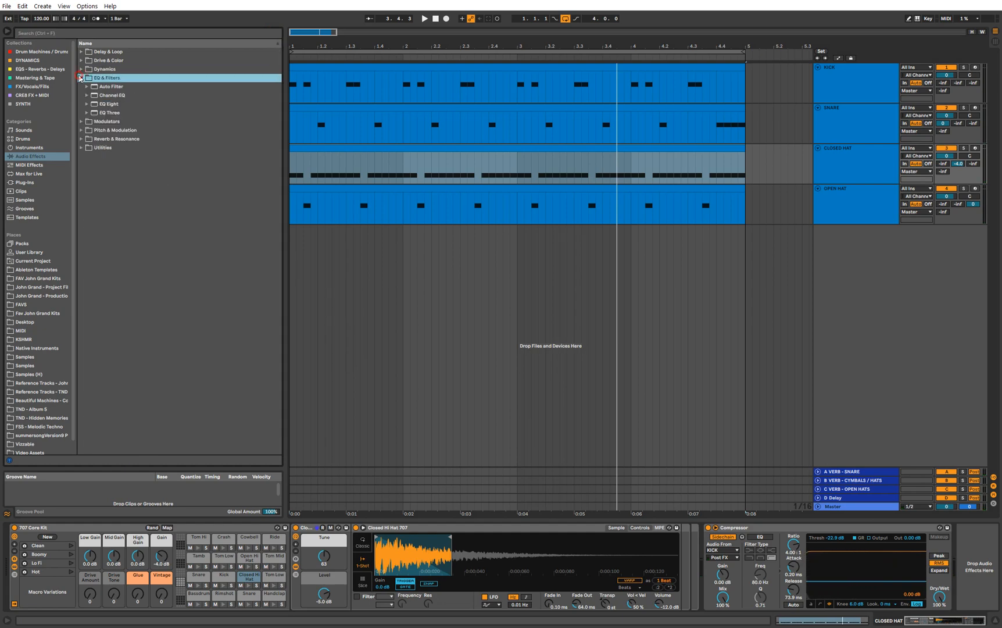
pyautogui.click(82, 112)
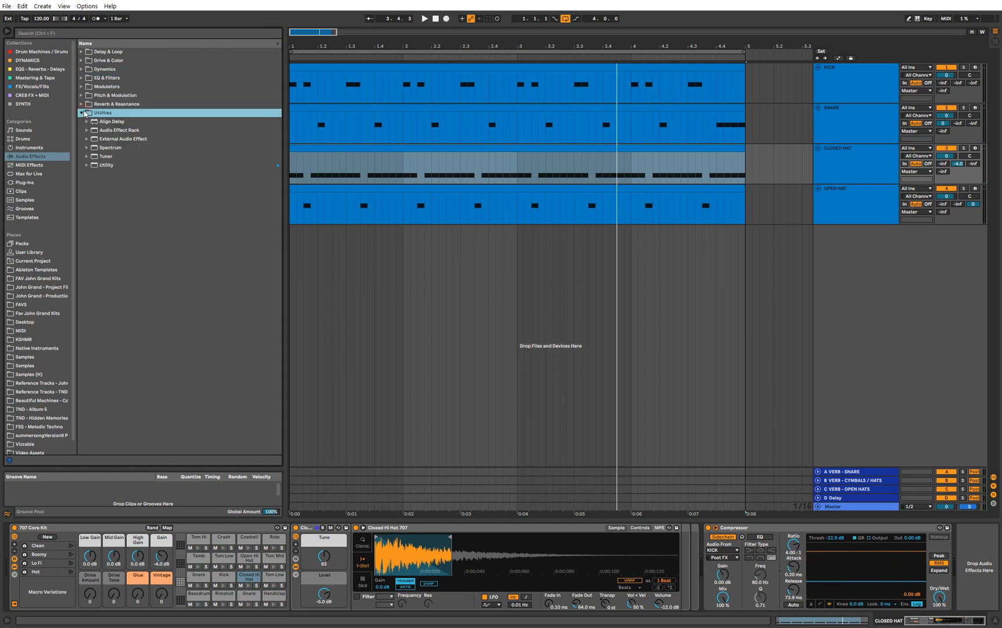
pyautogui.click(84, 86)
pyautogui.click(85, 96)
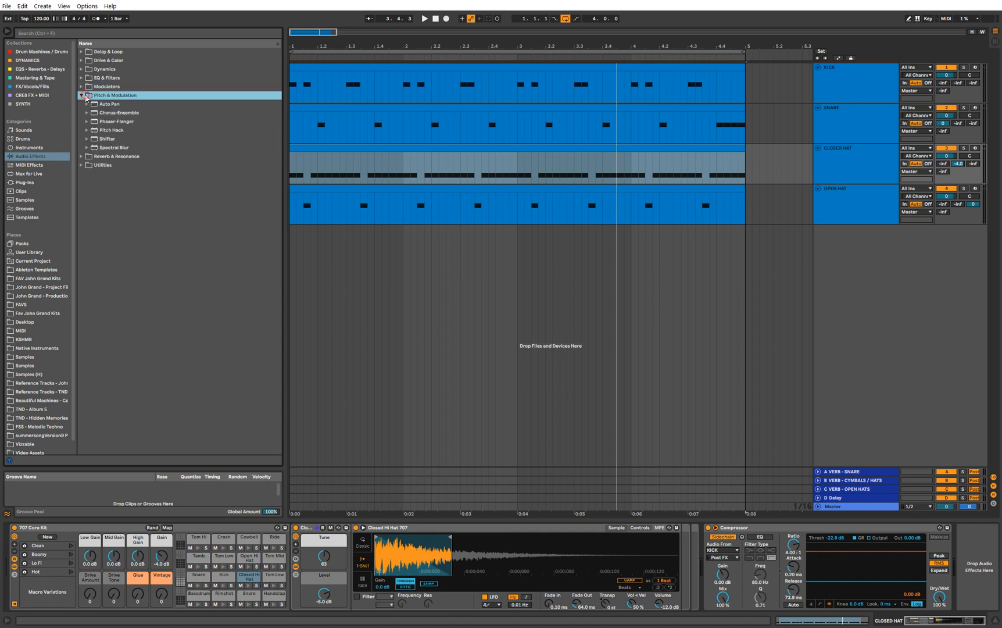
pyautogui.click(87, 105)
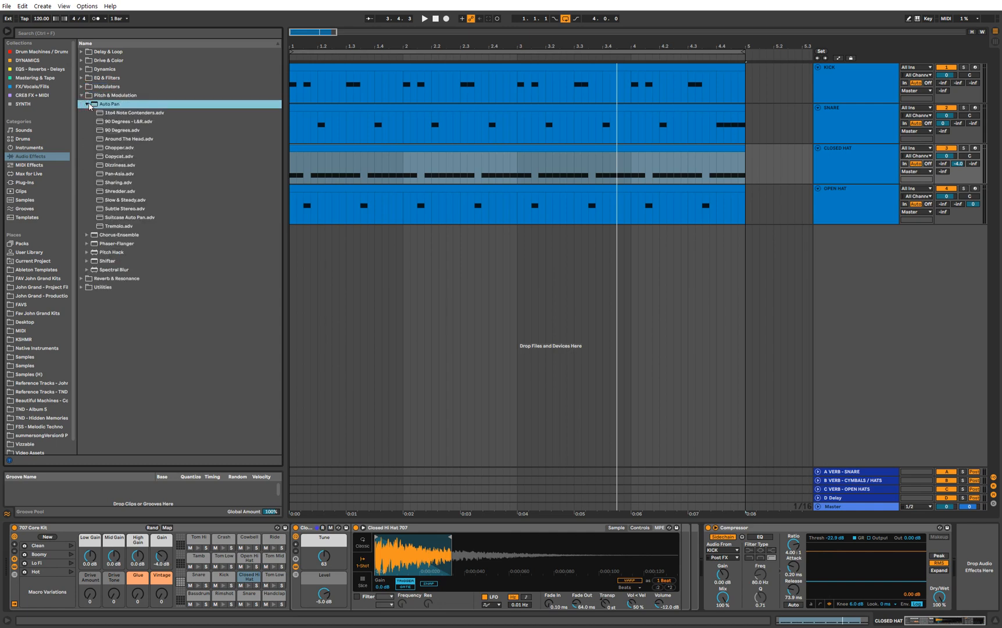
# - Add the 1to4 Note Contenders Auto Pan preset after Compressor on the CLOSED HAT track and play the loop
pyautogui.click(150, 114)
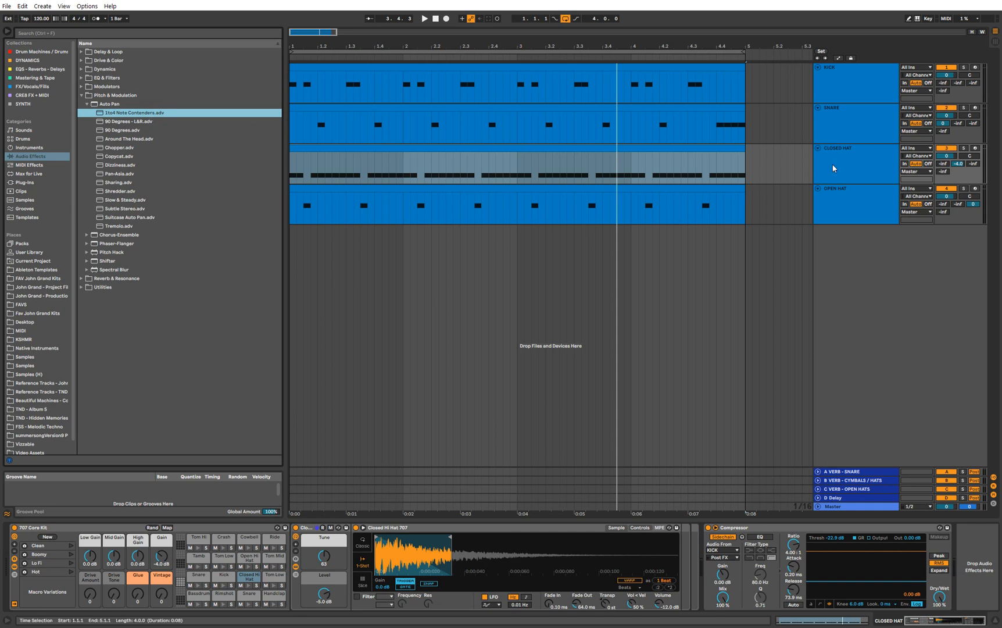
pyautogui.doubleClick(154, 116)
pyautogui.press('space')
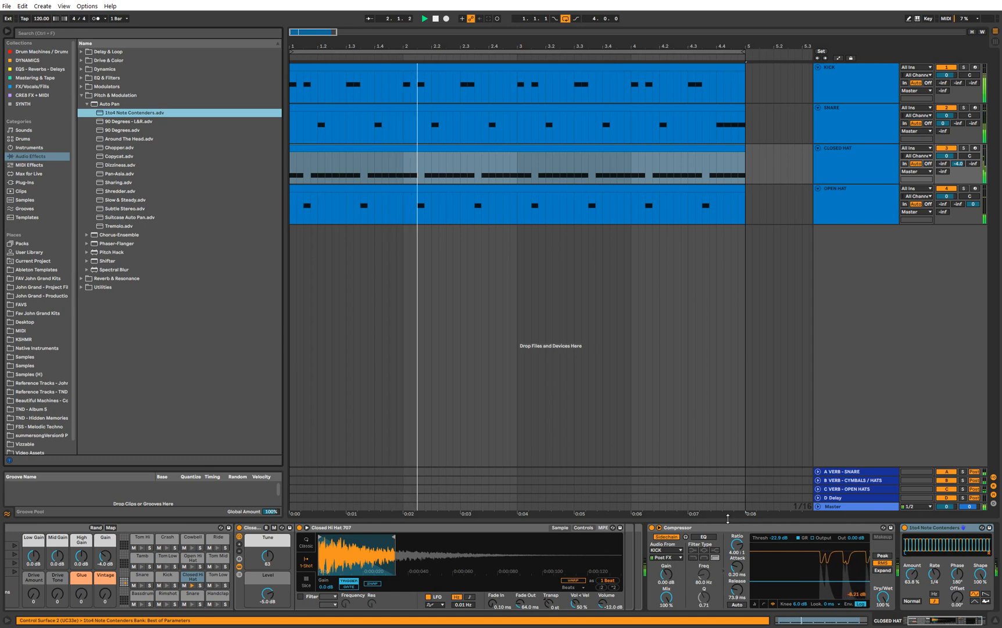
# - Reduce the closed hat's Auto Pan Amount to 35.7% and replay the loop
pyautogui.click(928, 528)
pyautogui.click(866, 573)
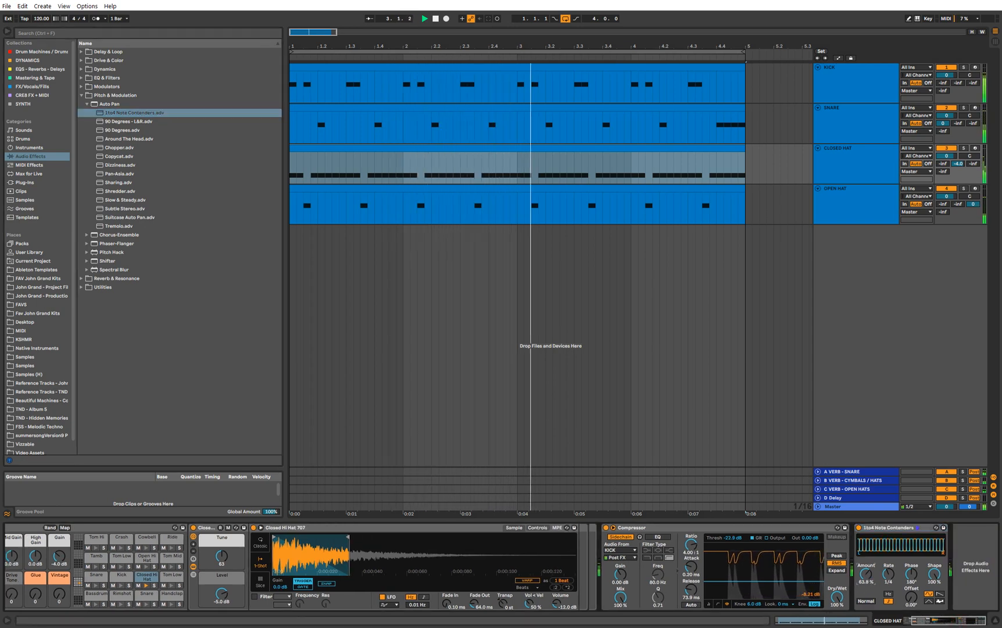
pyautogui.moveTo(865, 573)
pyautogui.mouseDown()
pyautogui.moveTo(866, 619)
pyautogui.moveTo(866, 585)
pyautogui.moveTo(866, 594)
pyautogui.mouseUp()
pyautogui.press('space')
pyautogui.press('space')
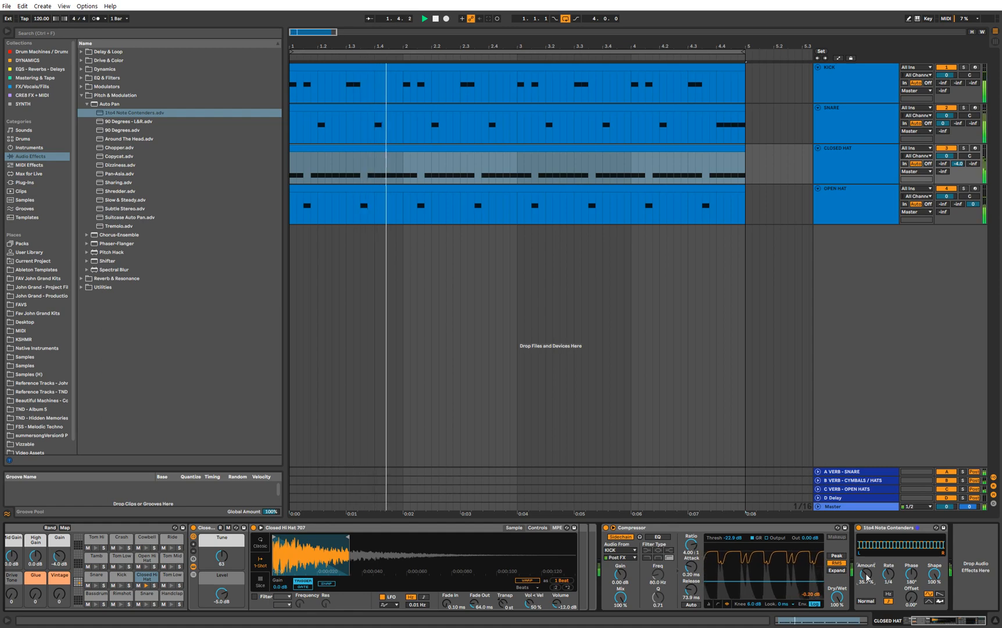
# - Compare the SNARE chain with the A VERB - SNARE return and turn the snare's send A down to -inf
pyautogui.click(845, 126)
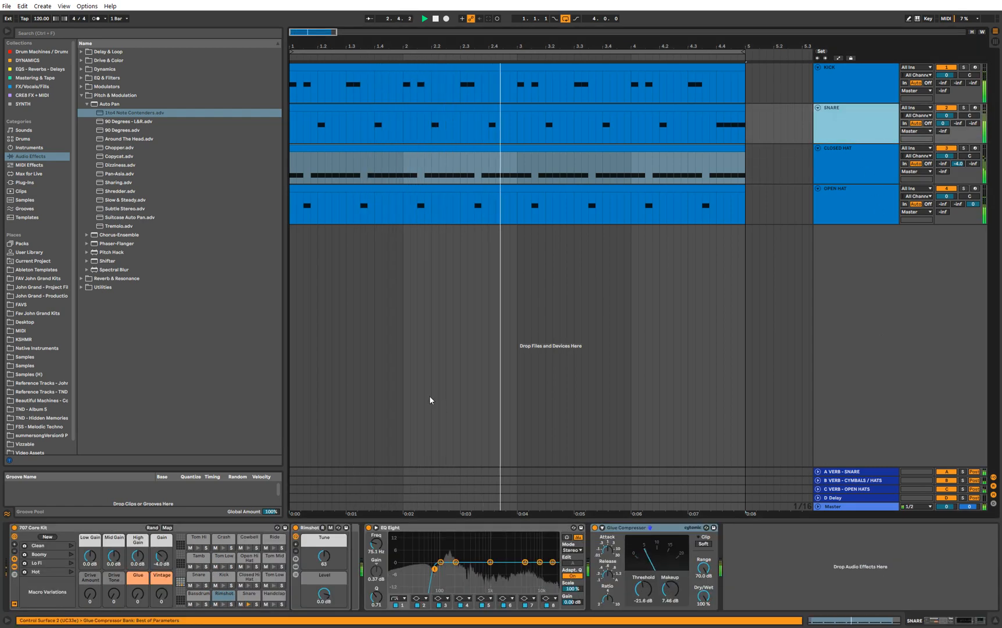
pyautogui.click(858, 474)
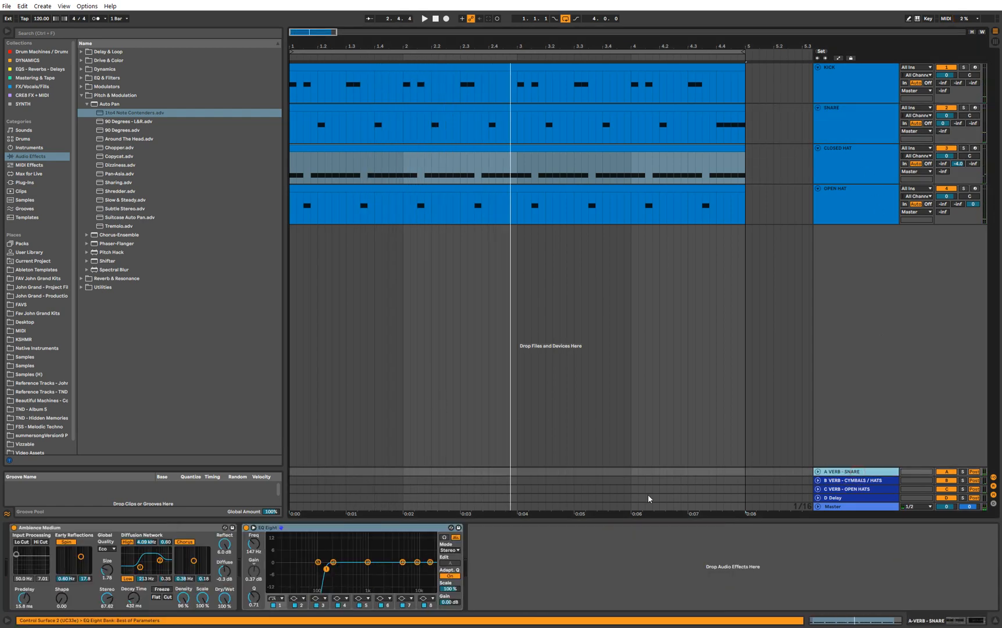
pyautogui.click(854, 114)
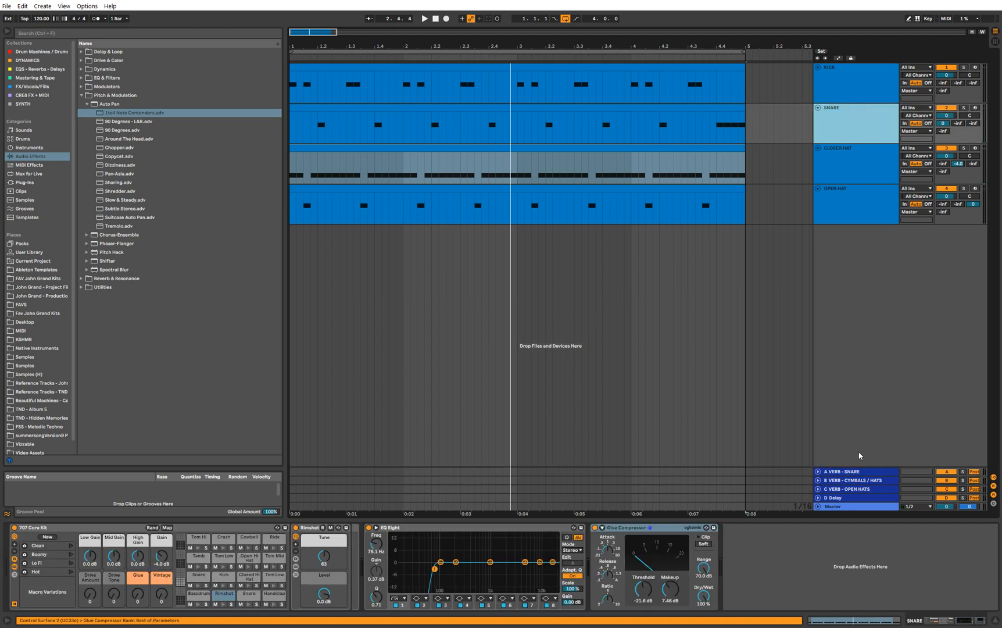
pyautogui.click(848, 470)
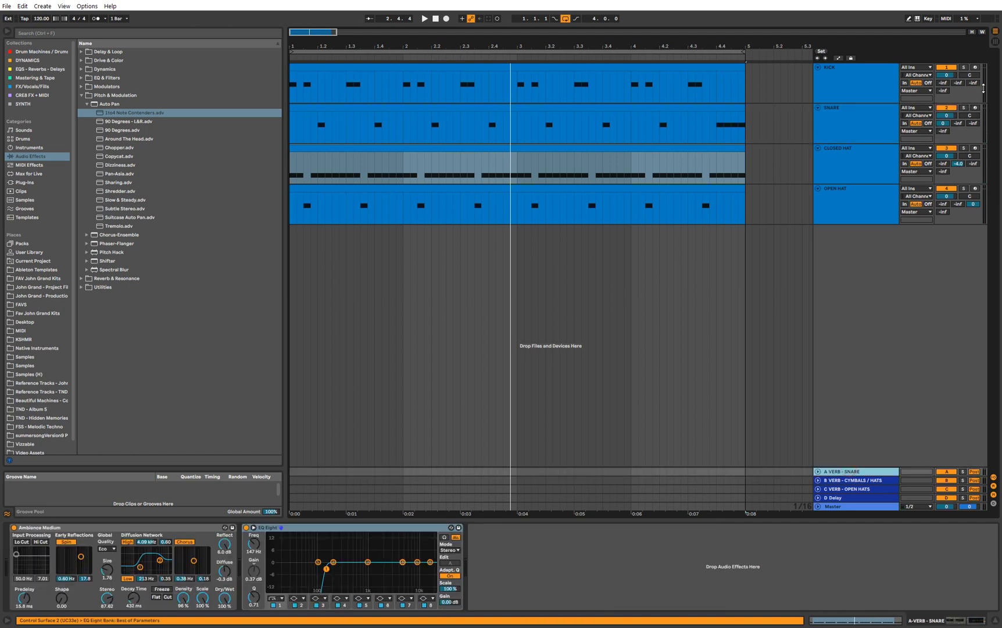
pyautogui.doubleClick(942, 123)
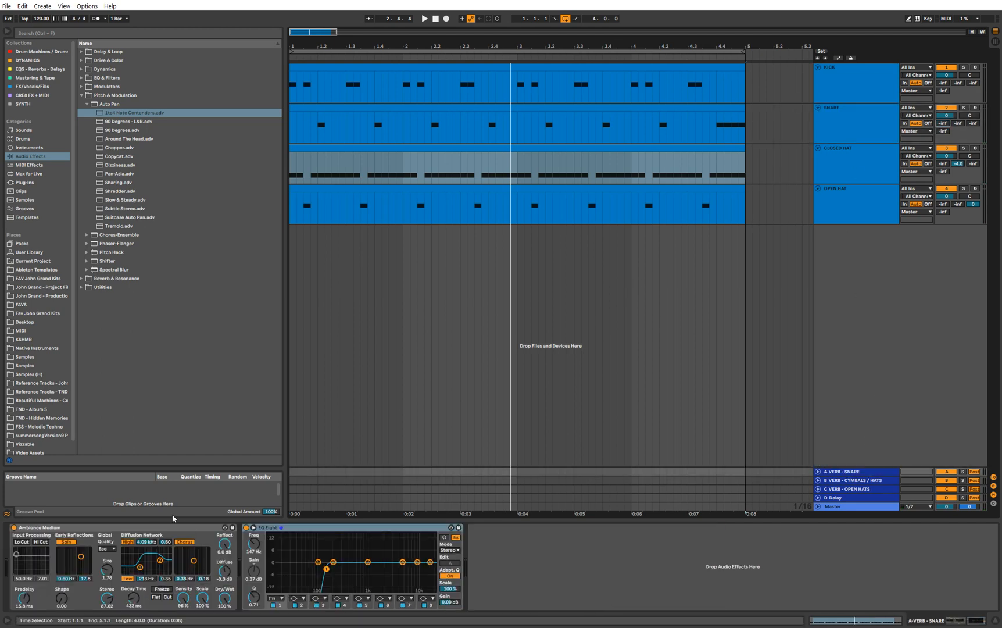
# - Copy the Ambience Medium reverb from the A VERB - SNARE return to the SNARE track, between EQ Eight and Glue Compressor
pyautogui.click(156, 529)
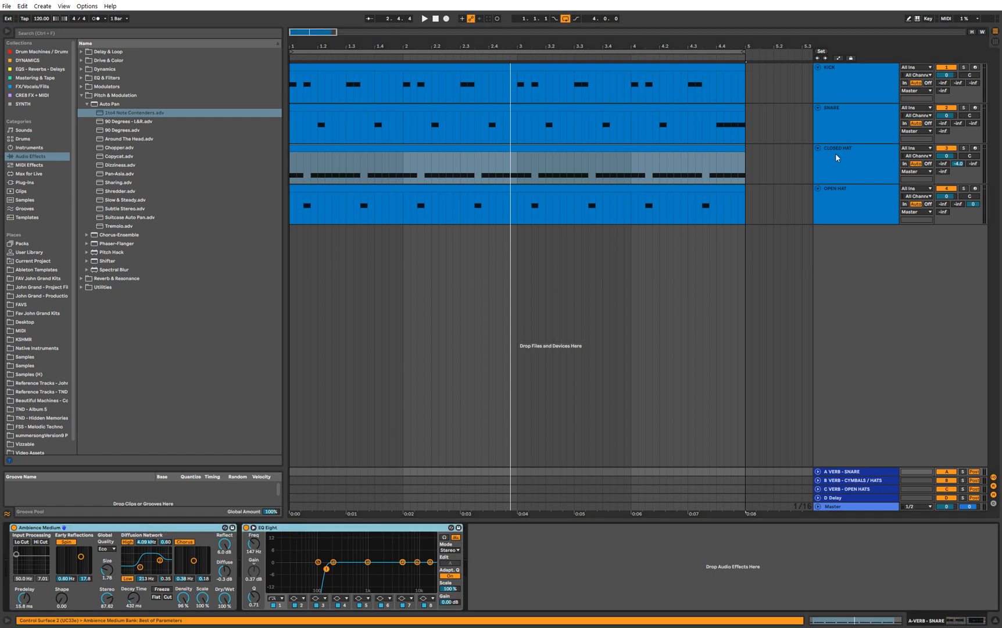
pyautogui.click(178, 528)
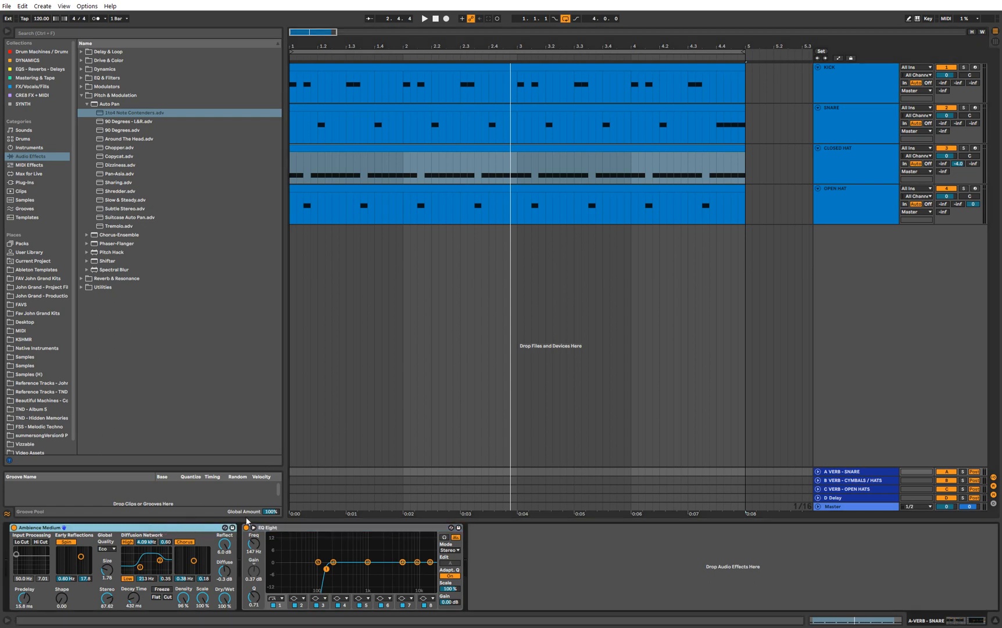
pyautogui.click(820, 137)
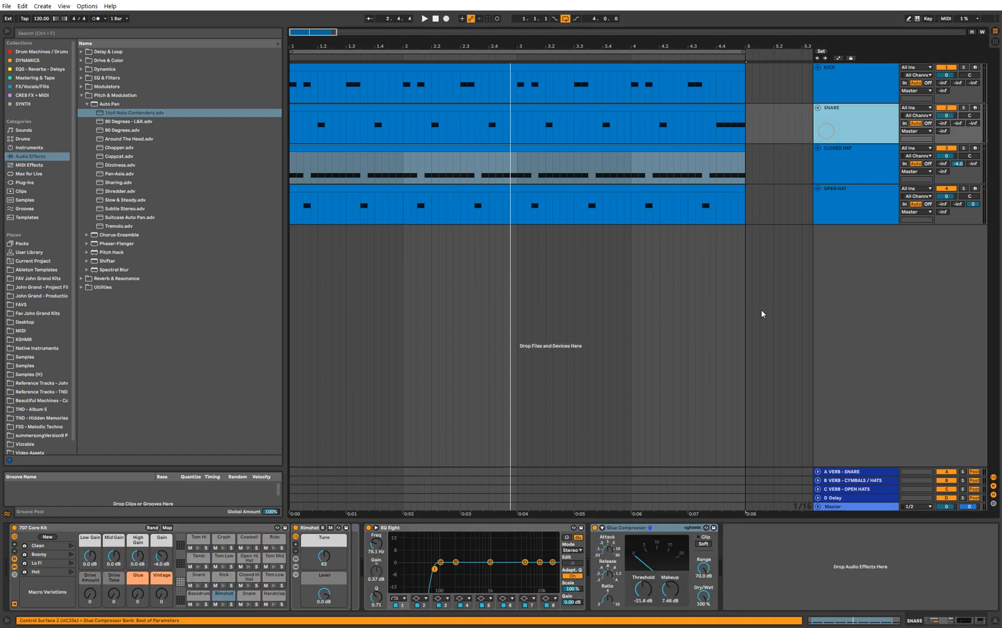
pyautogui.click(754, 571)
pyautogui.hotkey('ctrl', 'v')
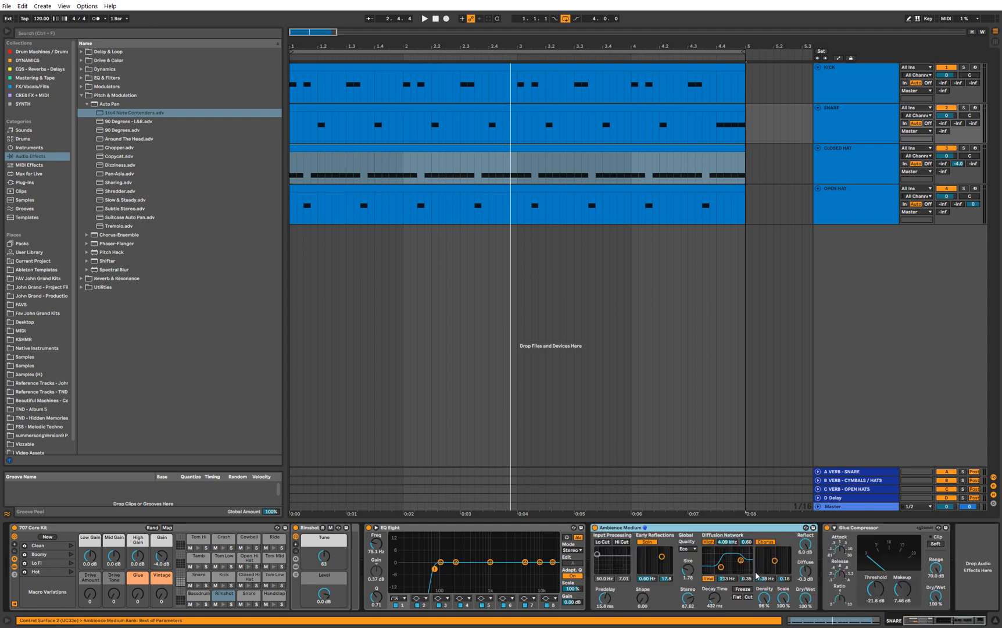
# - Set the SNARE track's Ambience Medium reverb to 50% Dry/Wet and 452 ms Decay Time while playing the loop
pyautogui.press('space')
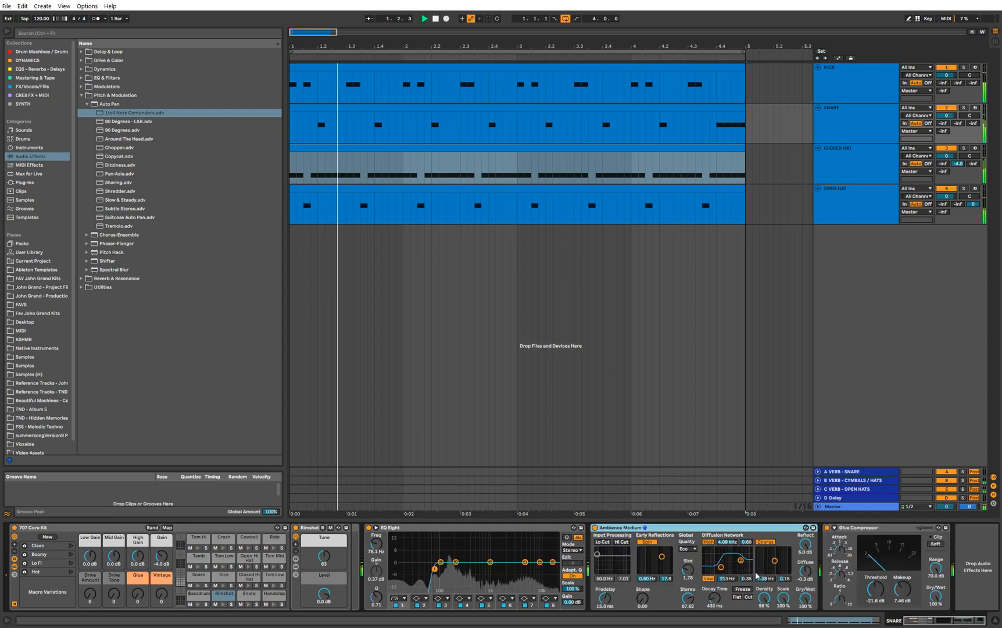
pyautogui.press('space')
pyautogui.moveTo(805, 596); pyautogui.dragTo(802, 598)
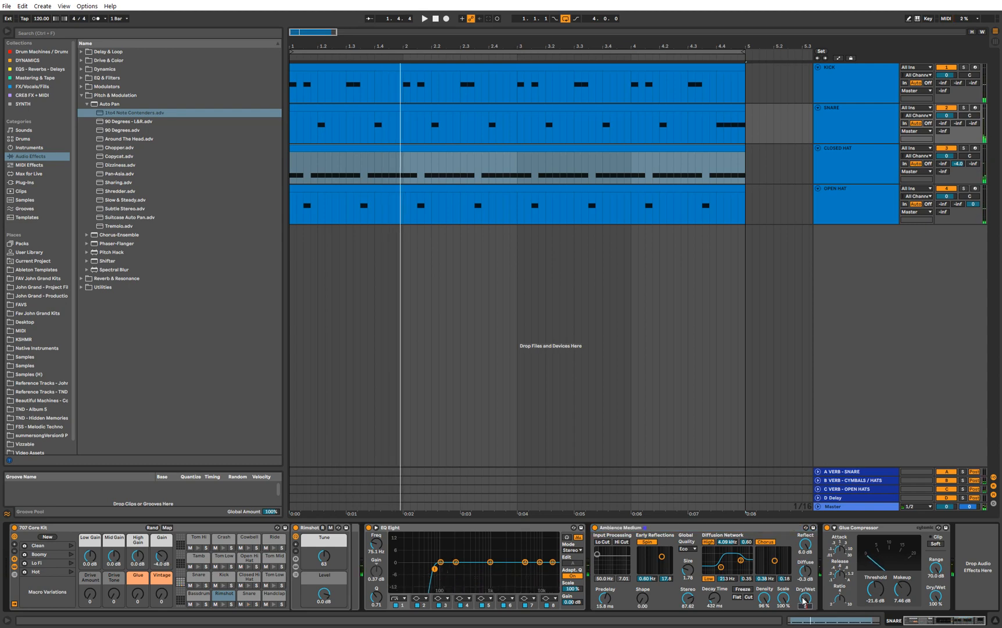
pyautogui.press('space')
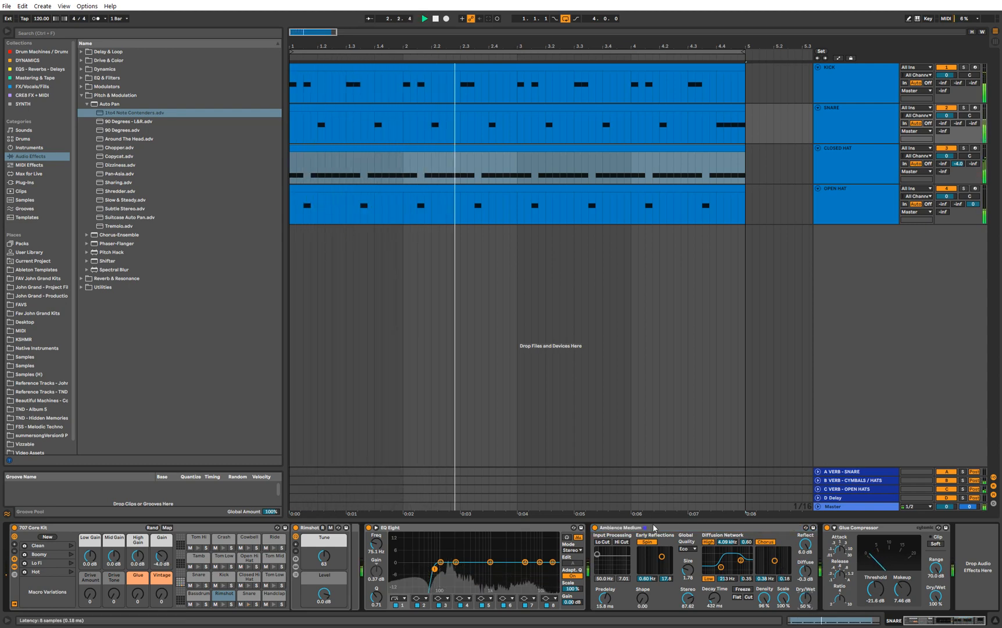
pyautogui.moveTo(718, 600)
pyautogui.mouseDown()
pyautogui.moveTo(718, 591)
pyautogui.moveTo(718, 599)
pyautogui.mouseUp()
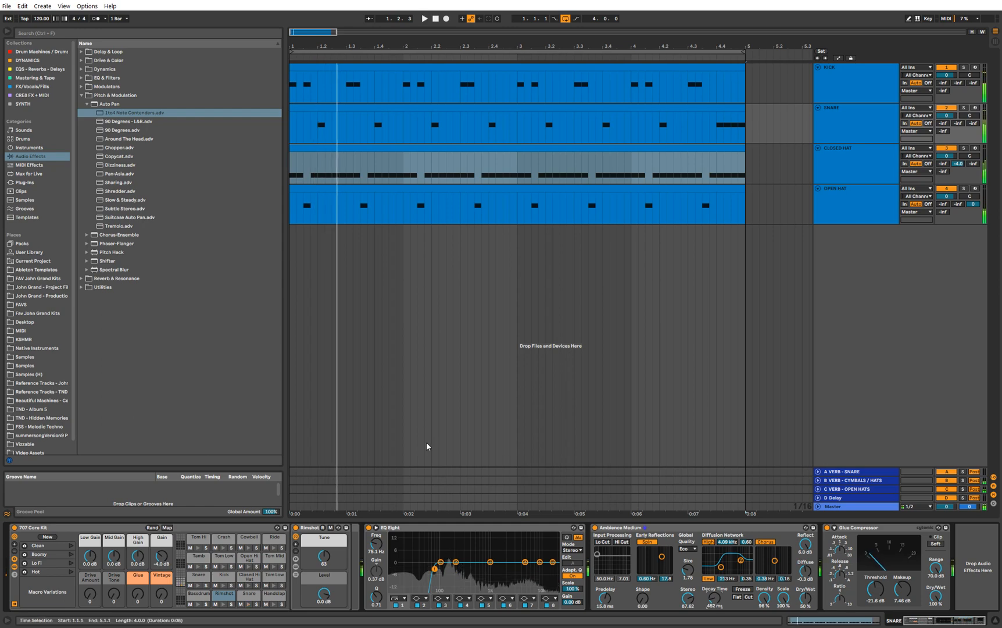
# - Search the audio effects in the browser for SATUR
pyautogui.click(82, 94)
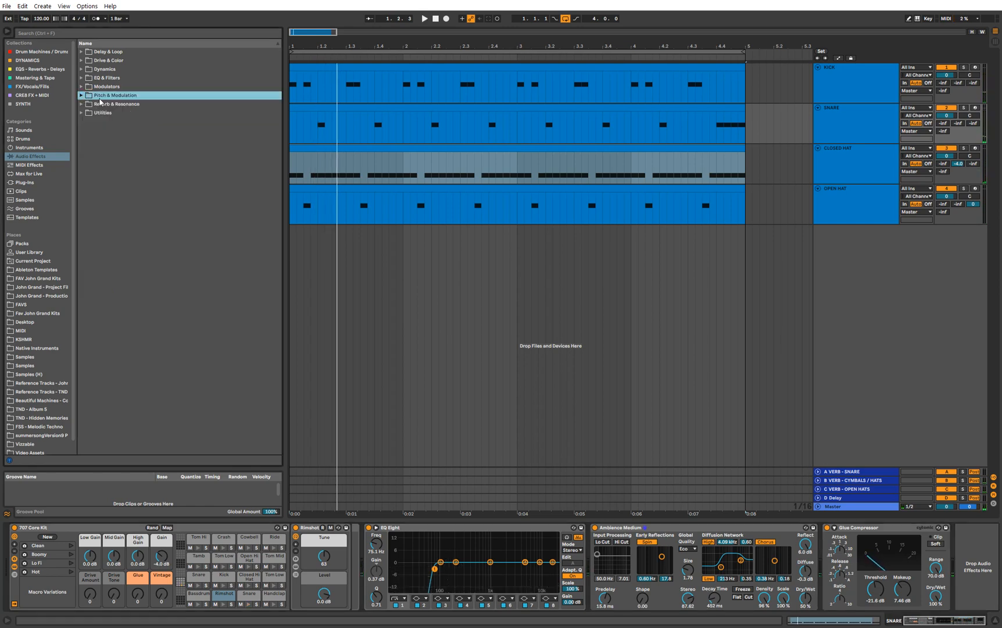
pyautogui.click(112, 34)
pyautogui.write('SATURN')
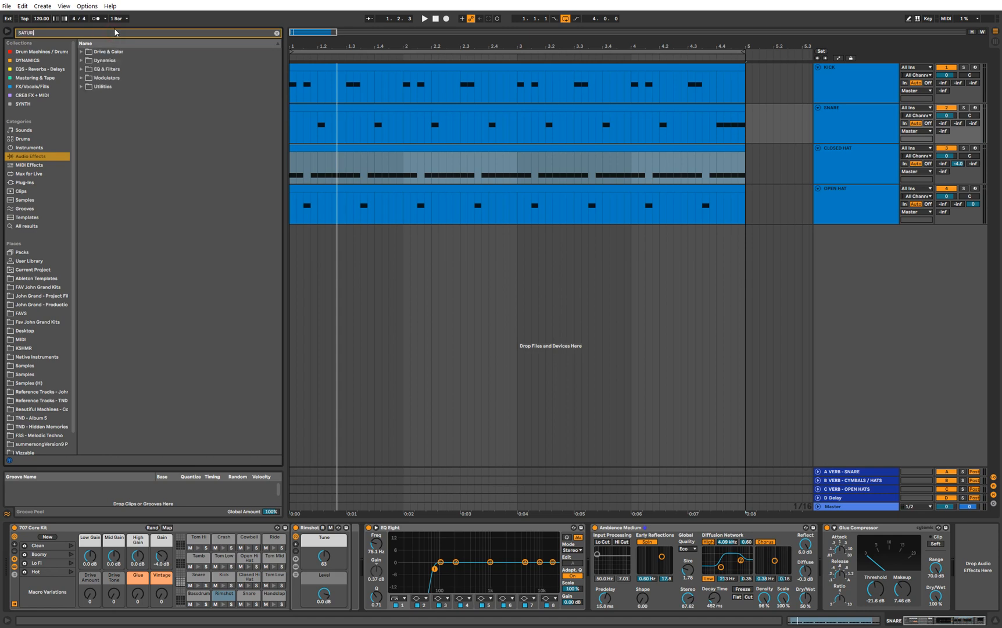
# - Try the Color Limiter preset Gentle Saturation on the SNARE track before Ambience Medium, then remove it
pyautogui.click(86, 61)
pyautogui.click(87, 69)
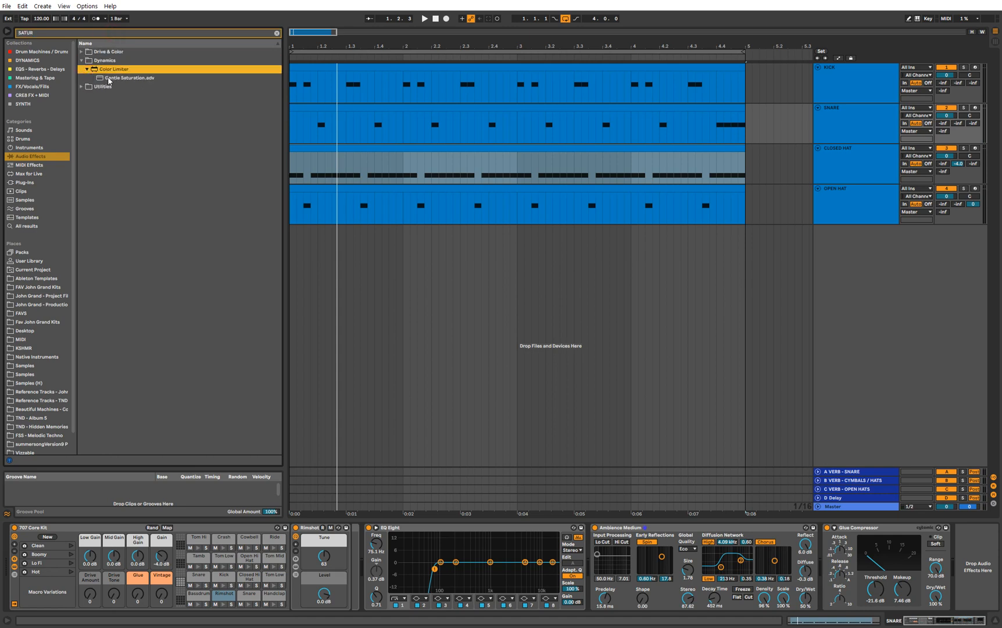
pyautogui.click(108, 79)
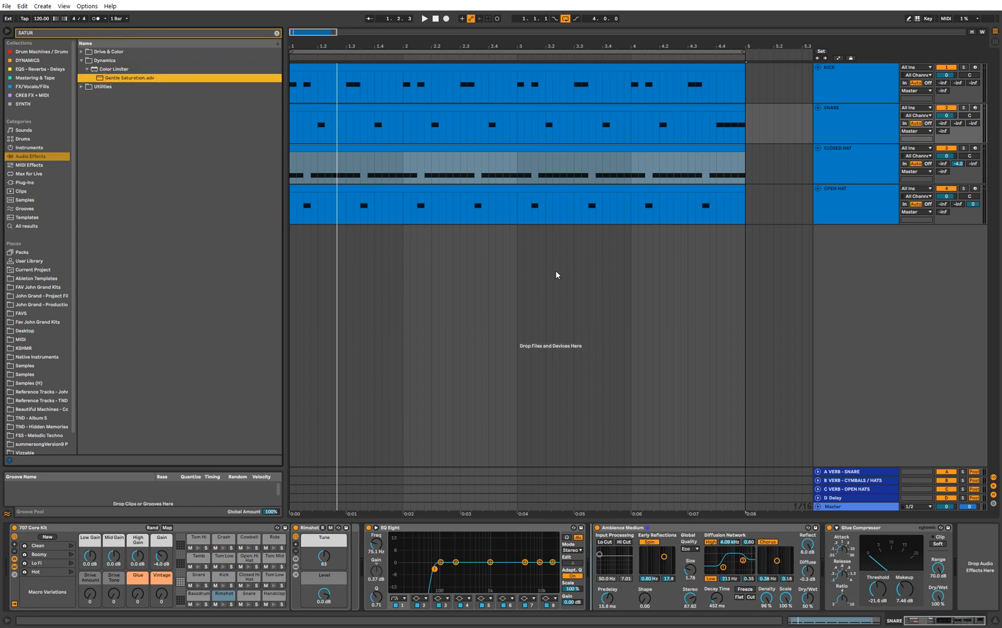
pyautogui.press('space')
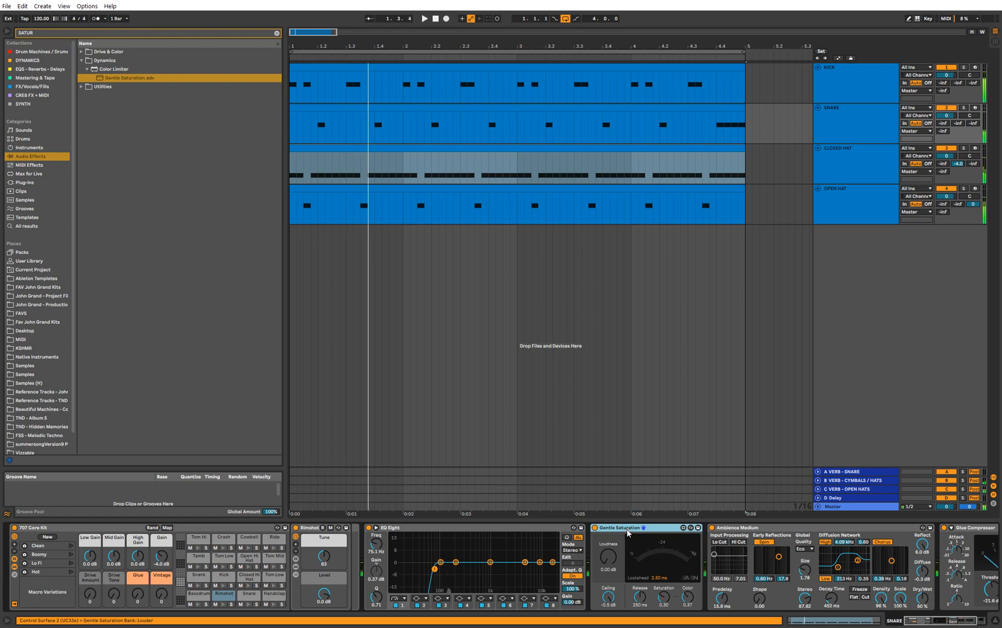
pyautogui.press('Delete')
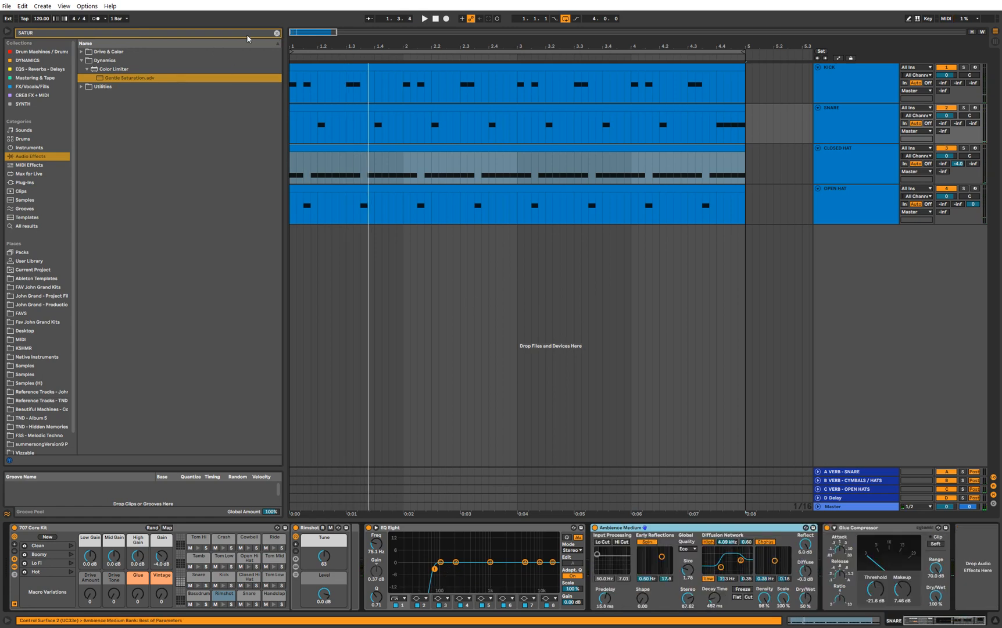
# - Add the Saturator preset A Bit Warmer to the SNARE track and place it between EQ Eight and Ambience Medium
pyautogui.click(82, 52)
pyautogui.click(87, 61)
pyautogui.moveTo(123, 68); pyautogui.dragTo(836, 537)
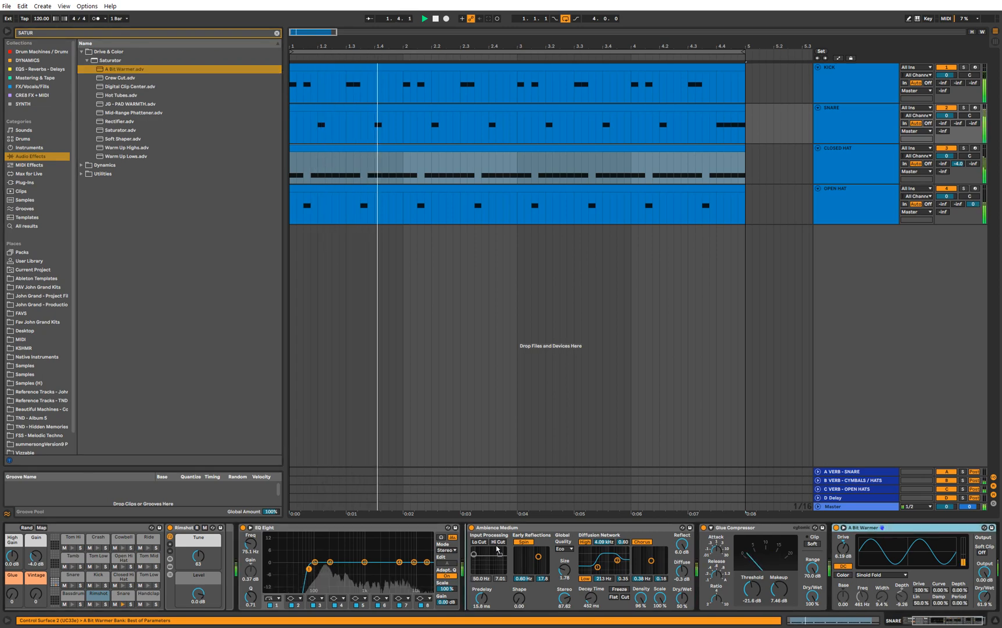
pyautogui.moveTo(495, 545); pyautogui.dragTo(491, 559)
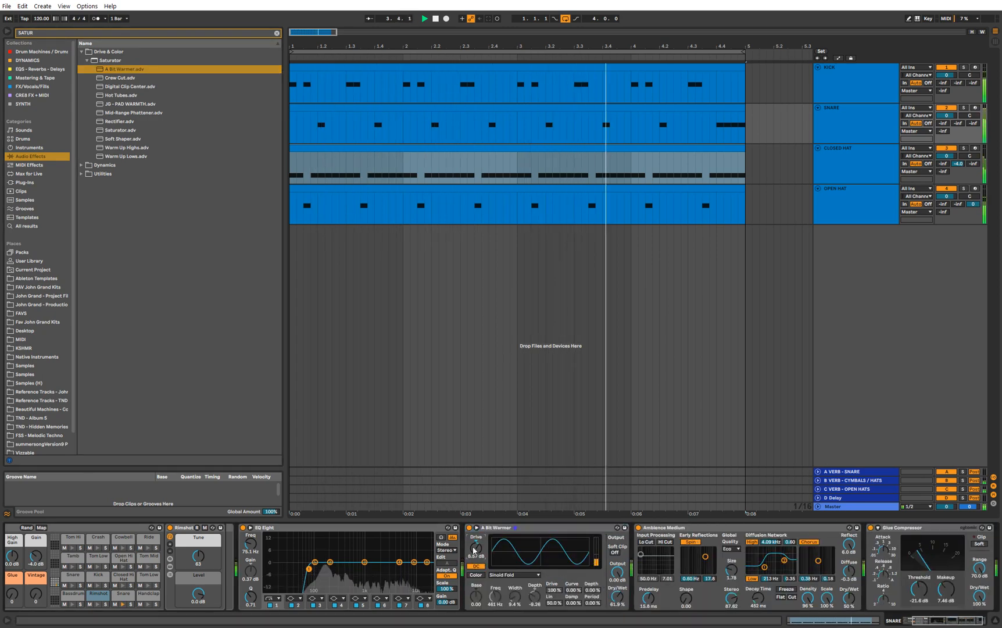
# - Audition the other Saturator presets through Warm Up Lows on the snare while the loop plays, and return to A Bit Warmer
pyautogui.moveTo(617, 597); pyautogui.dragTo(617, 528)
pyautogui.click(617, 528)
pyautogui.press('Down')
pyautogui.press('Down')
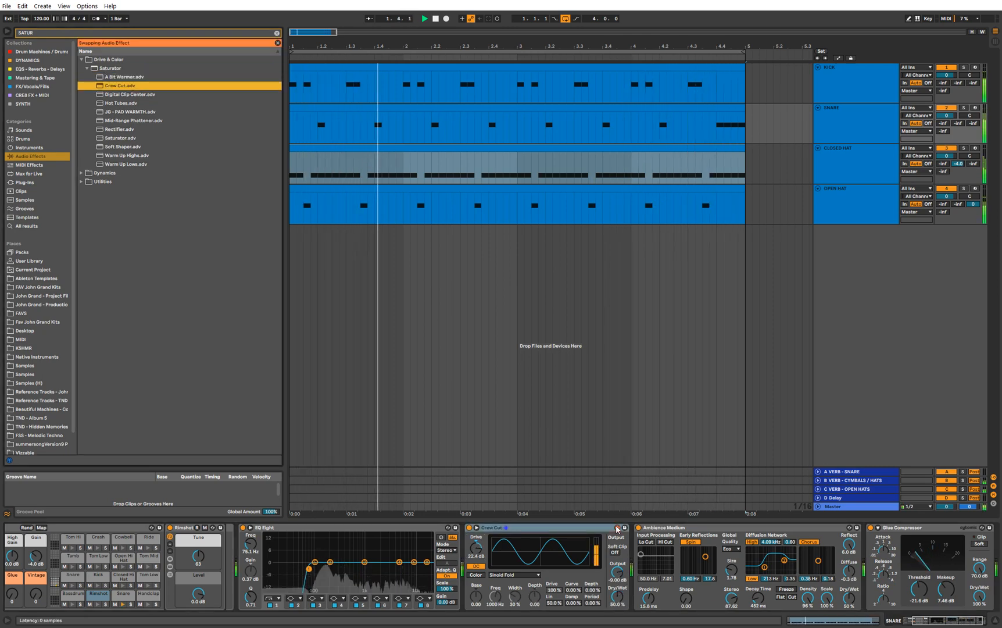
pyautogui.press('Down')
pyautogui.press('Down')
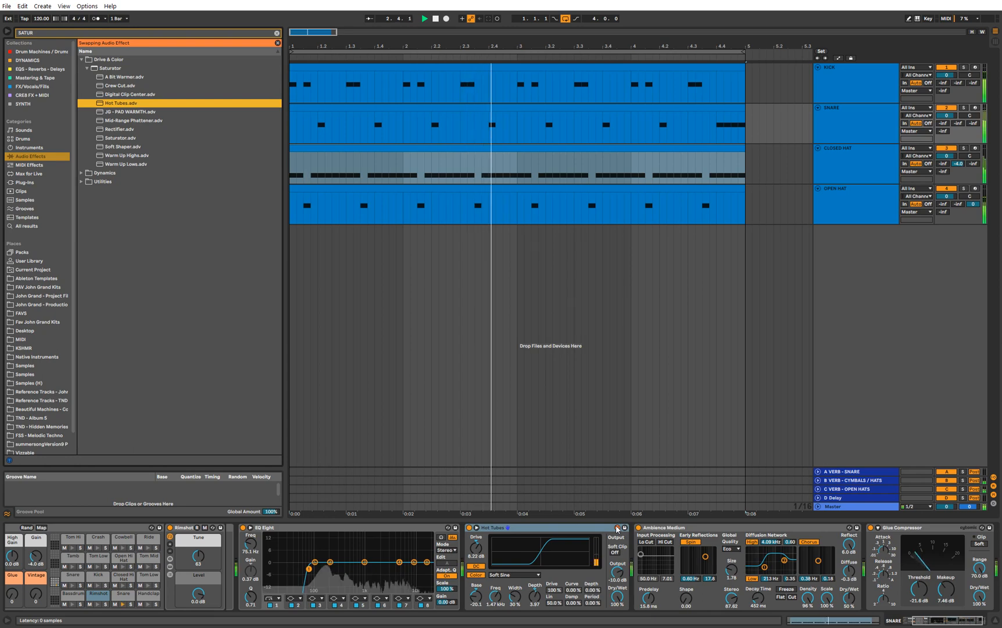
pyautogui.press('Down')
pyautogui.press('Down')
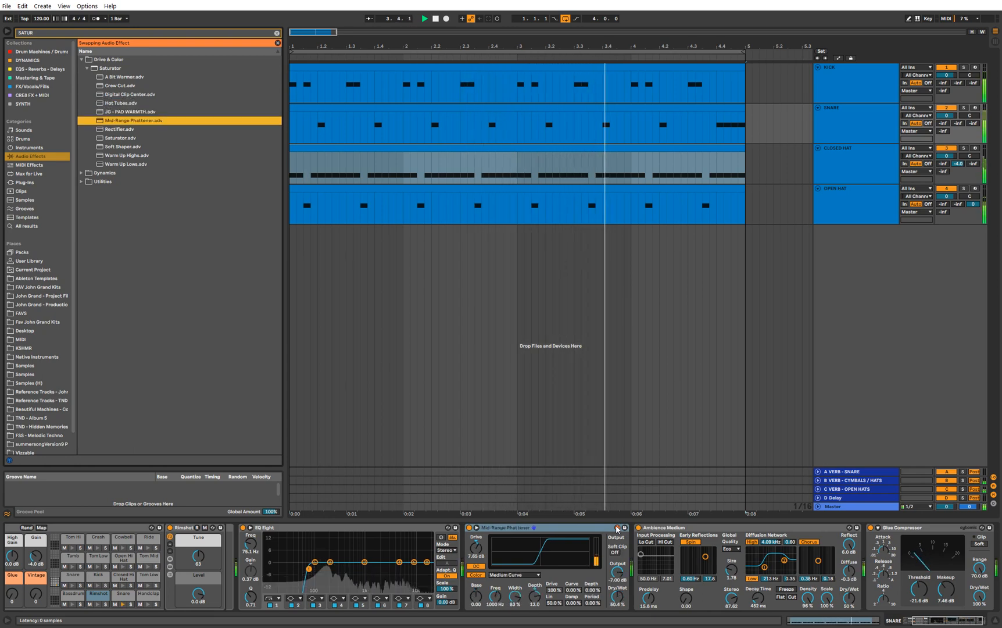
pyautogui.press('Down')
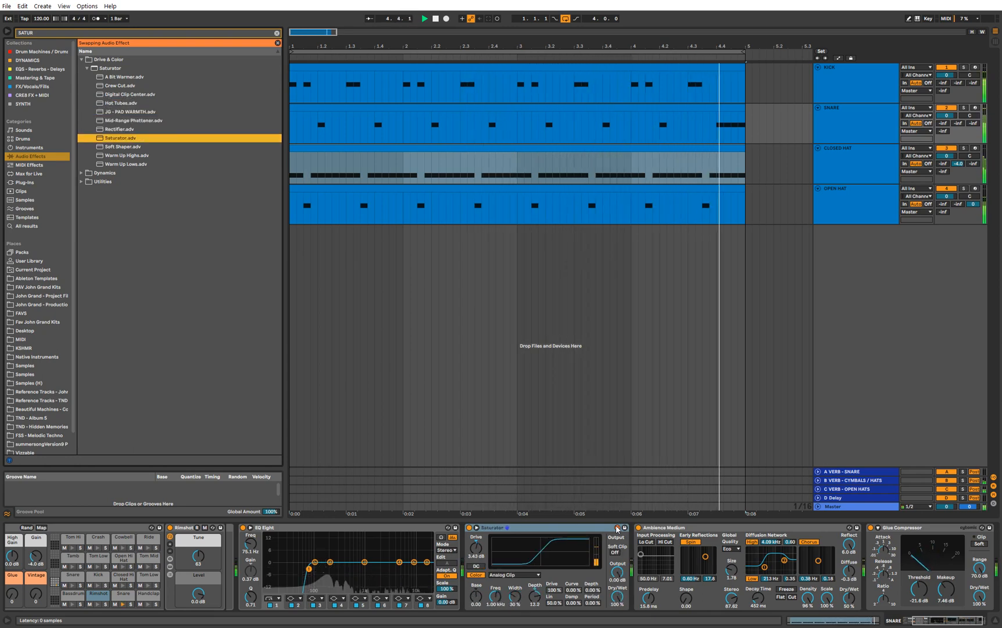
pyautogui.press('Down')
pyautogui.press('Down')
pyautogui.press('Down')
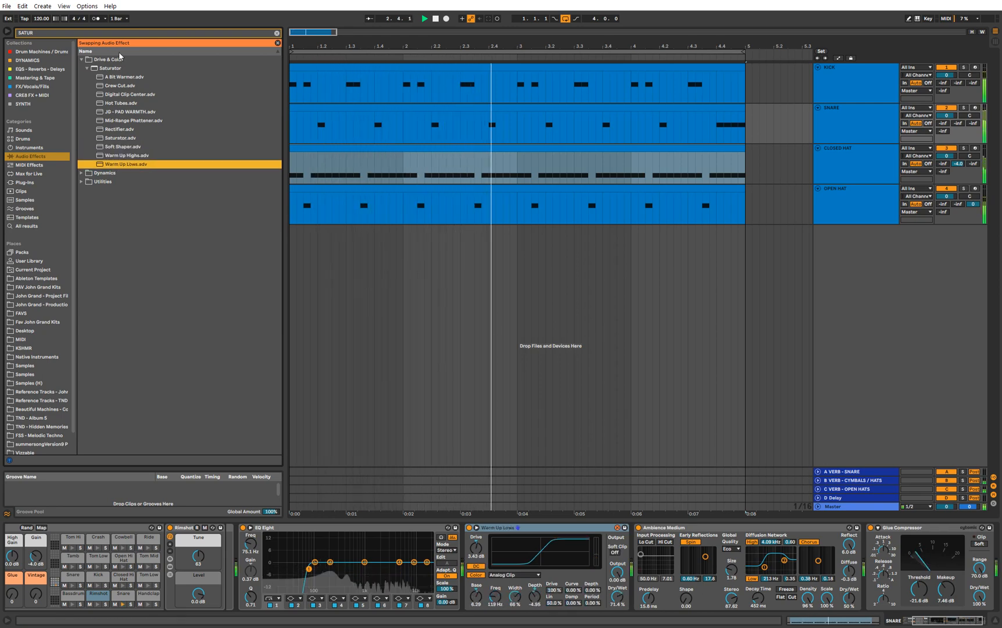
pyautogui.click(120, 77)
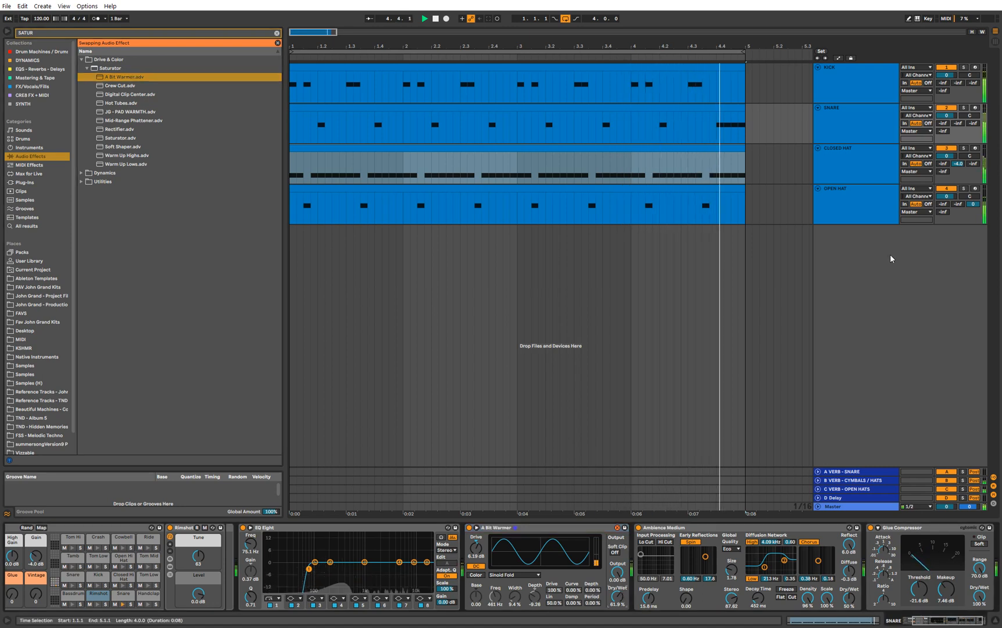
# - Lower the SNARE track's volume to -2.0 dB
pyautogui.moveTo(952, 118); pyautogui.dragTo(952, 118)
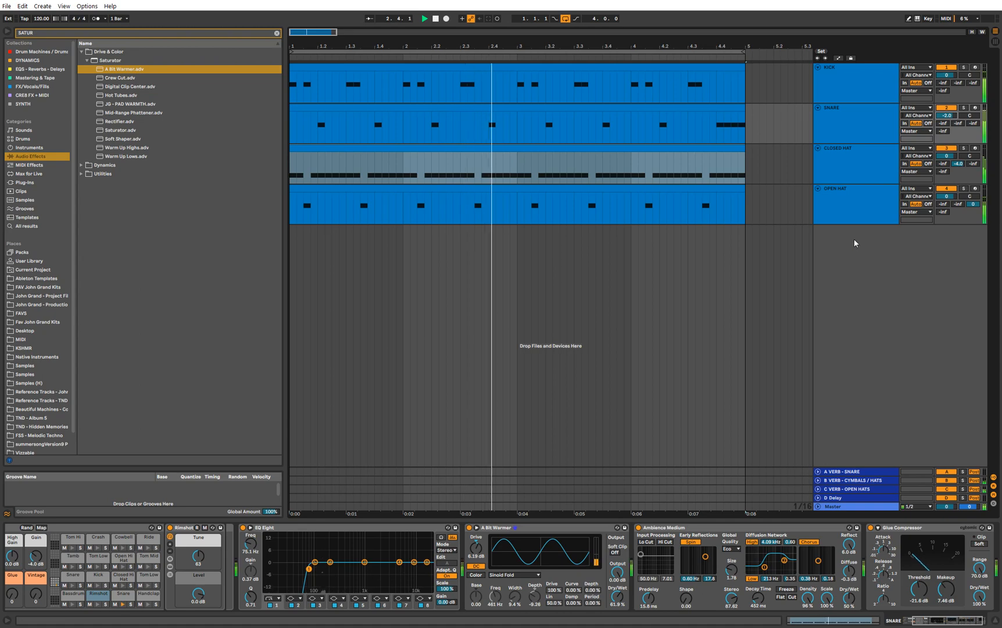
pyautogui.moveTo(474, 45); pyautogui.dragTo(376, 44)
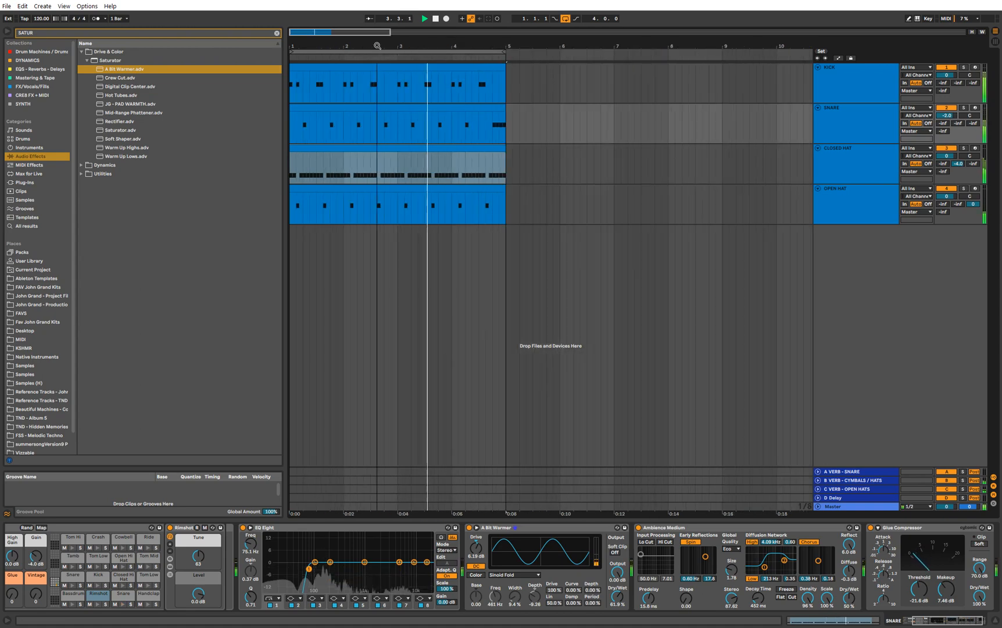
pyautogui.click(850, 133)
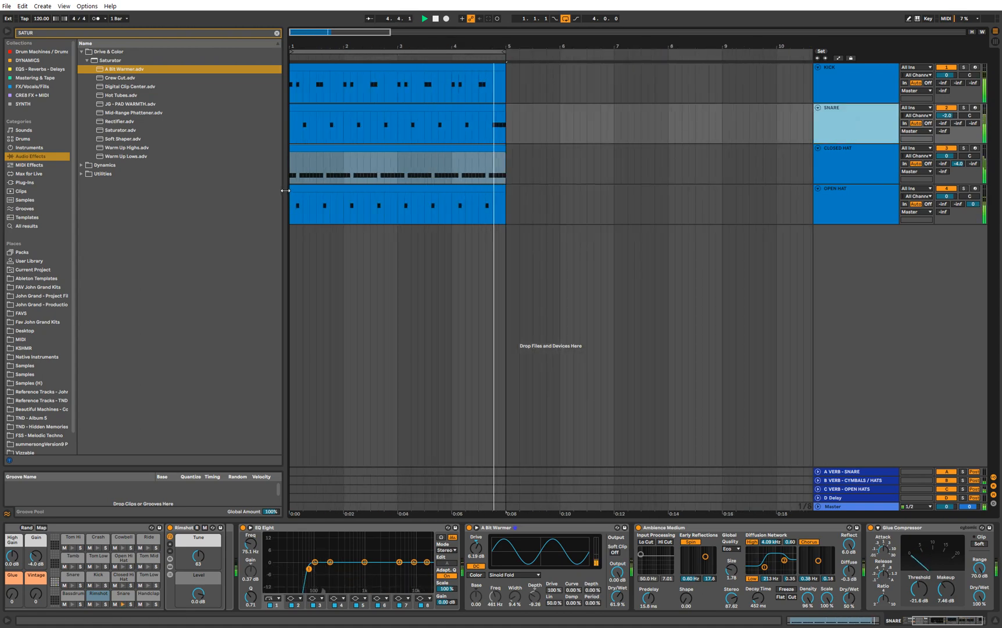
# - Clear the browser search, group the KICK, SNARE, CLOSED HAT and OPEN HAT tracks and name the group BUS - DRUMS
pyautogui.click(276, 33)
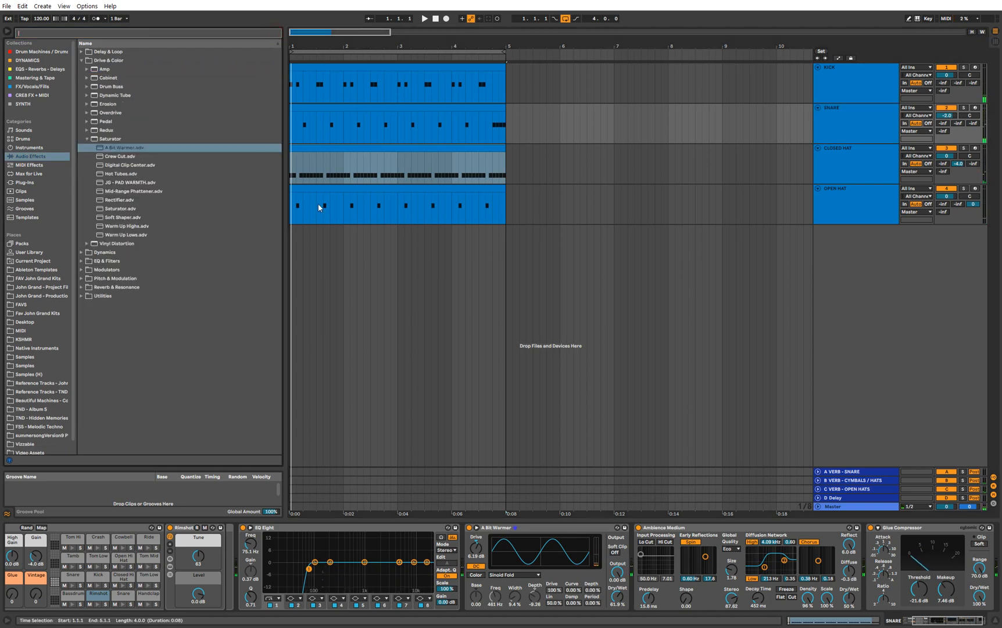
pyautogui.click(864, 191)
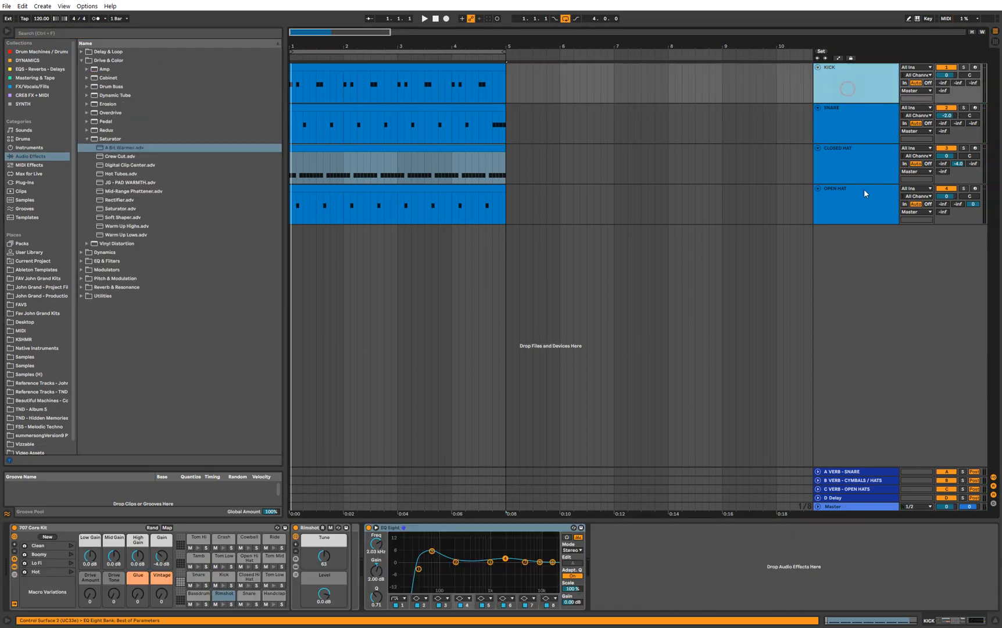
pyautogui.hotkey('ctrl', 'g')
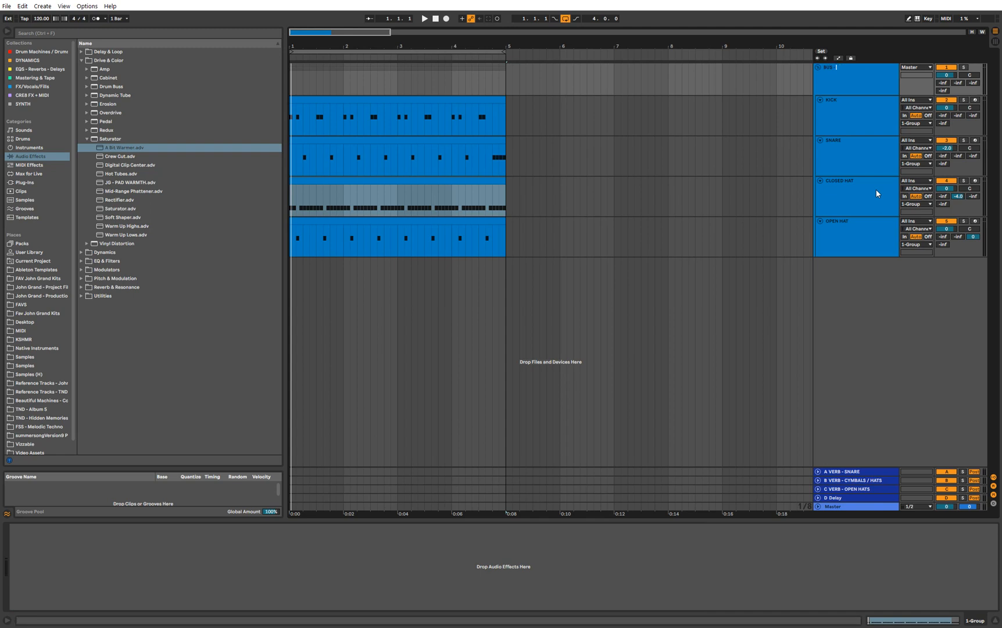
pyautogui.click(837, 90)
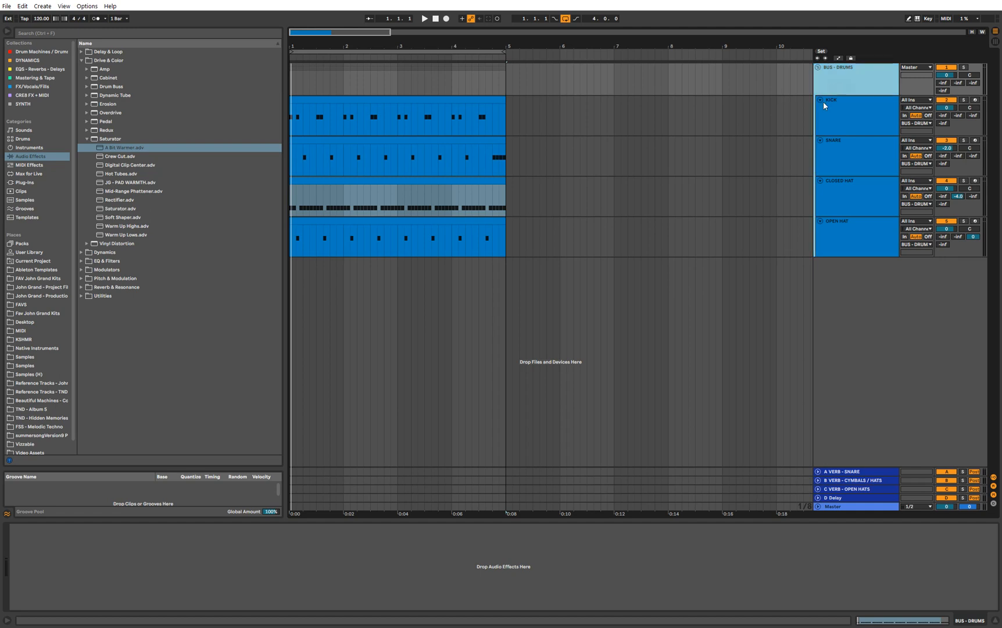
# - Insert a new audio track below the drum group and name it DRUMS
pyautogui.click(88, 139)
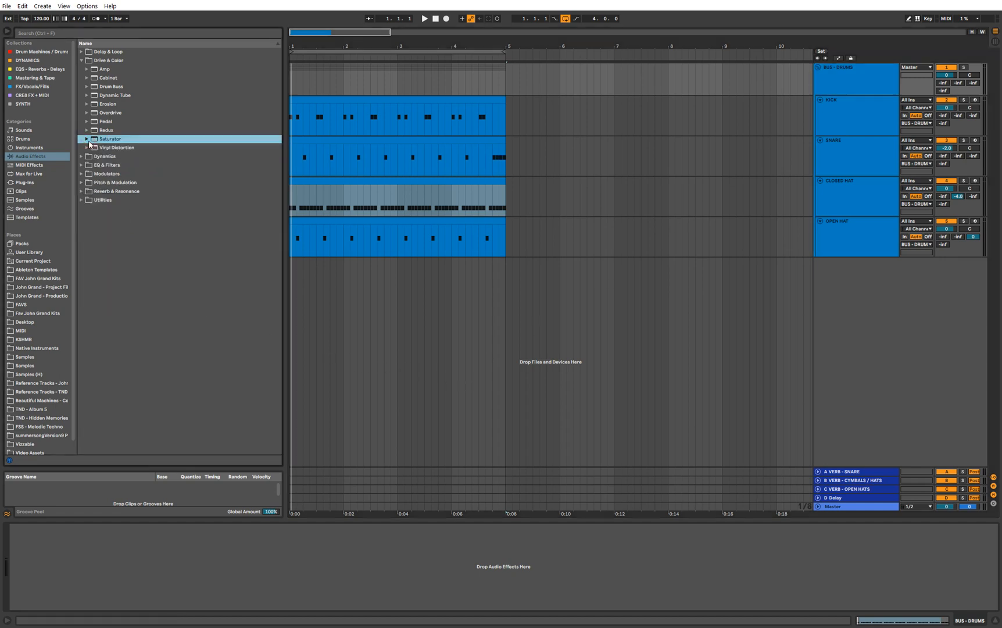
pyautogui.click(82, 60)
pyautogui.click(862, 76)
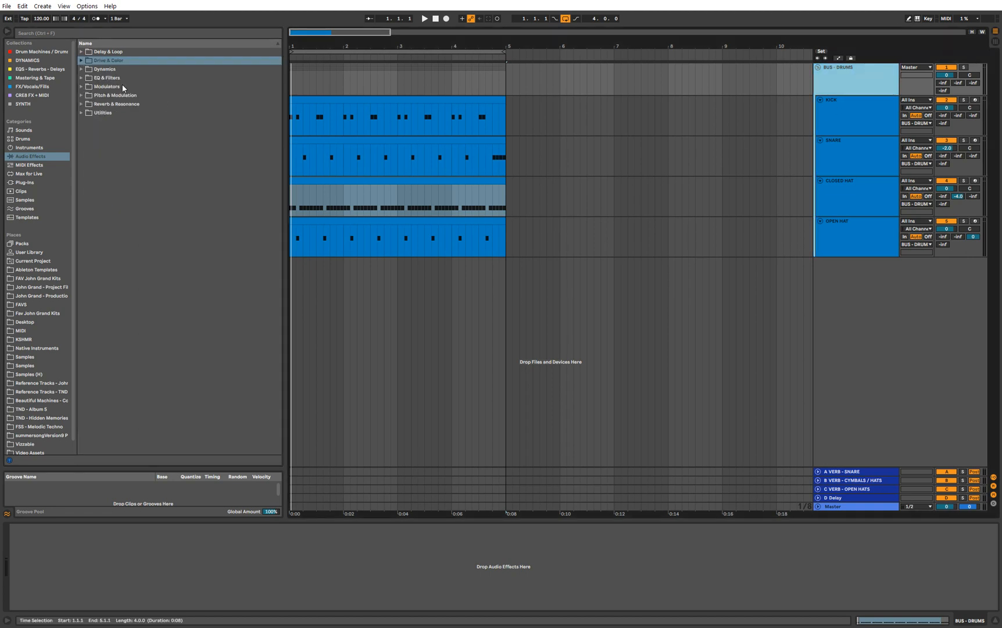
pyautogui.rightClick(848, 280)
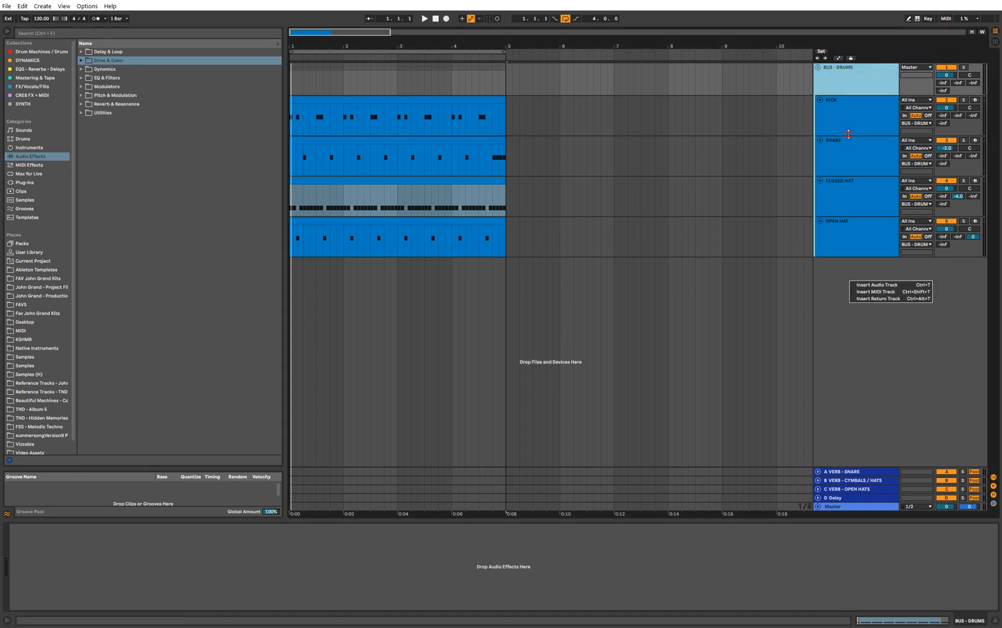
pyautogui.click(848, 113)
pyautogui.rightClick(869, 278)
pyautogui.click(872, 282)
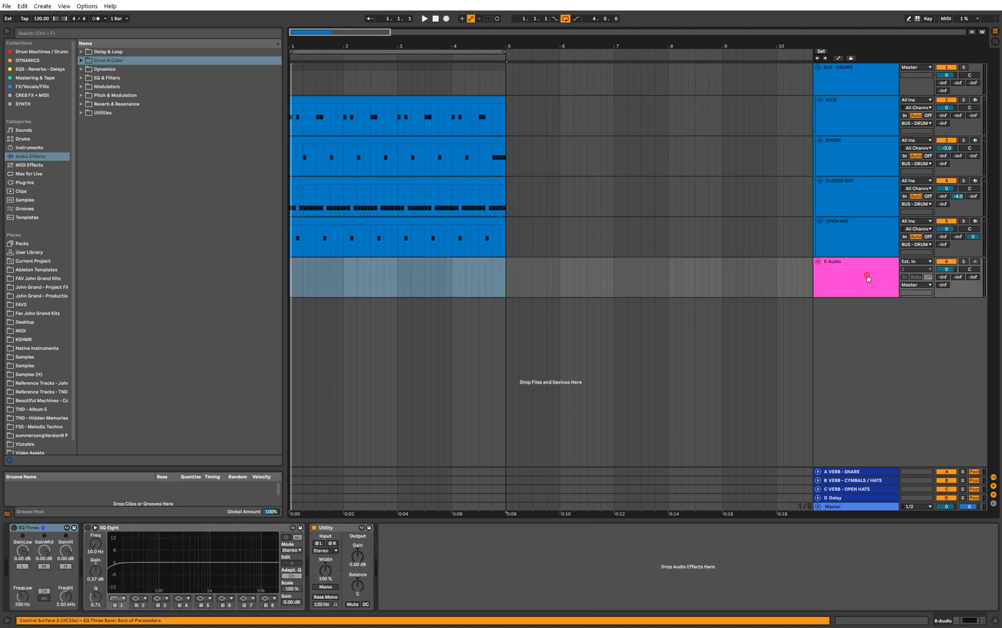
pyautogui.hotkey('ctrl', 'r')
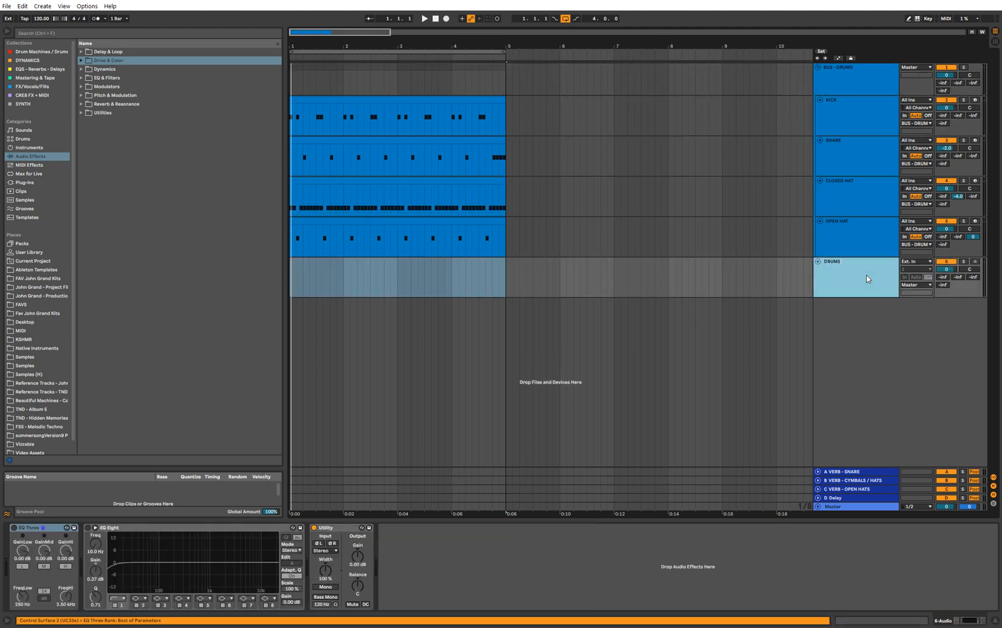
# - Route the BUS - DRUMS group's output to the DRUMS audio track
pyautogui.click(843, 124)
pyautogui.click(858, 84)
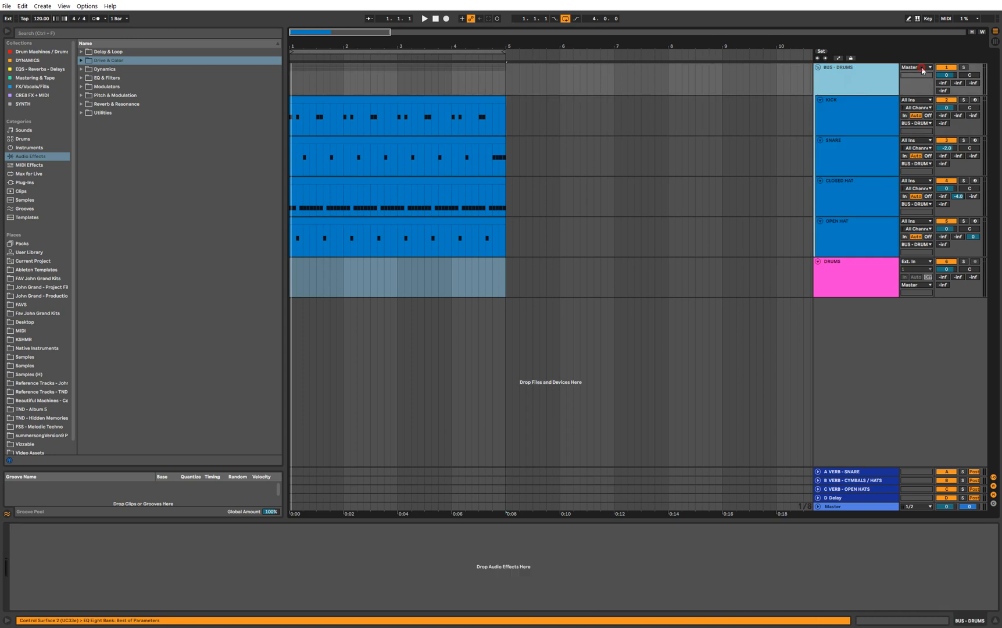
pyautogui.click(922, 67)
pyautogui.click(875, 280)
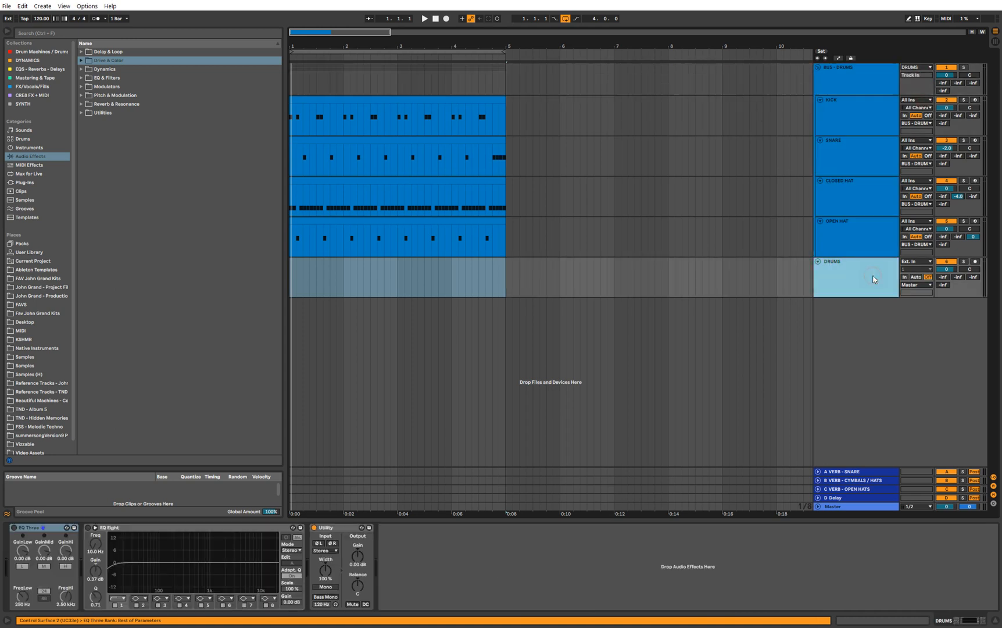
# - Arm and solo the DRUMS track, set its monitoring to In and play the loop through it
pyautogui.click(975, 264)
pyautogui.click(884, 268)
pyautogui.press('space')
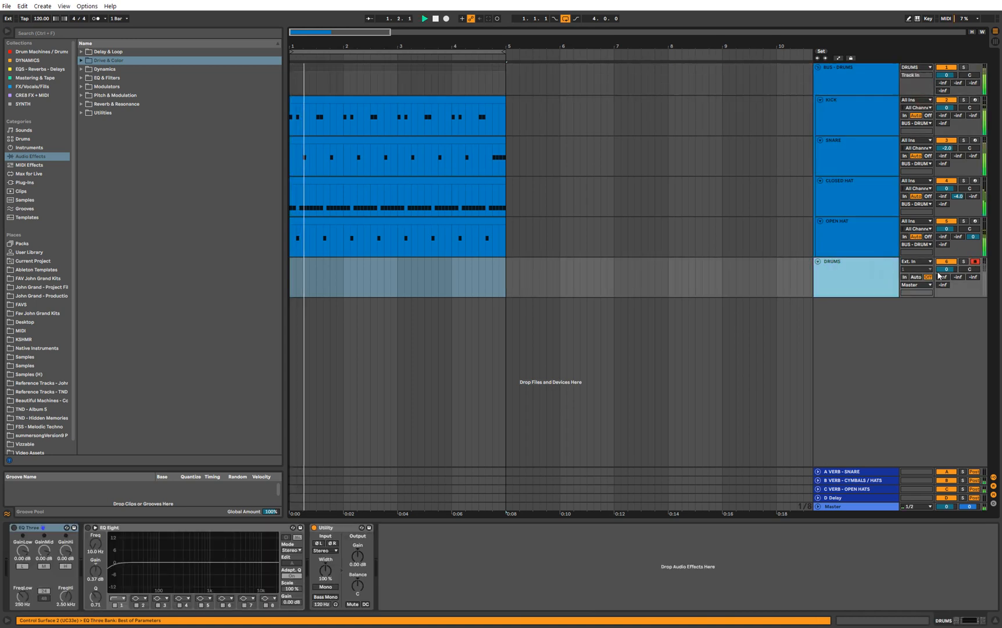
pyautogui.click(904, 277)
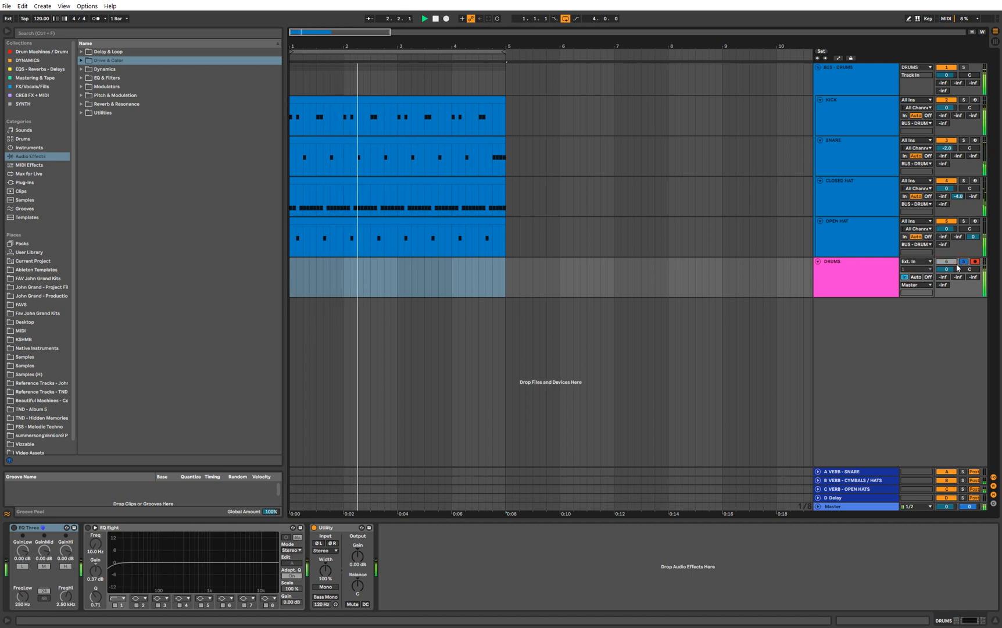
pyautogui.click(834, 275)
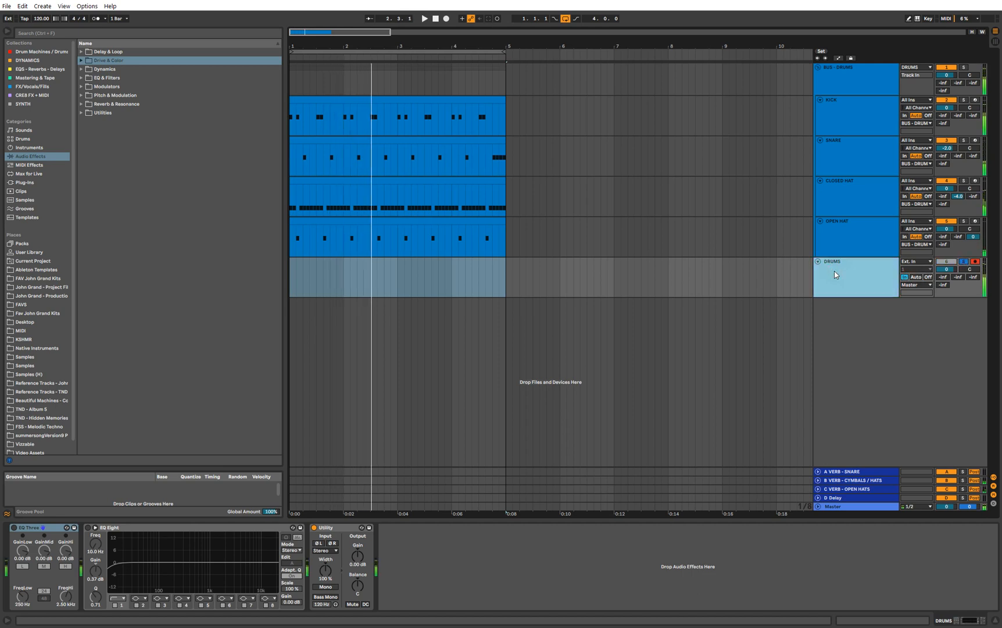
# - Route the BUS - DRUMS group's output back to Master and delete the DRUMS audio track
pyautogui.click(913, 67)
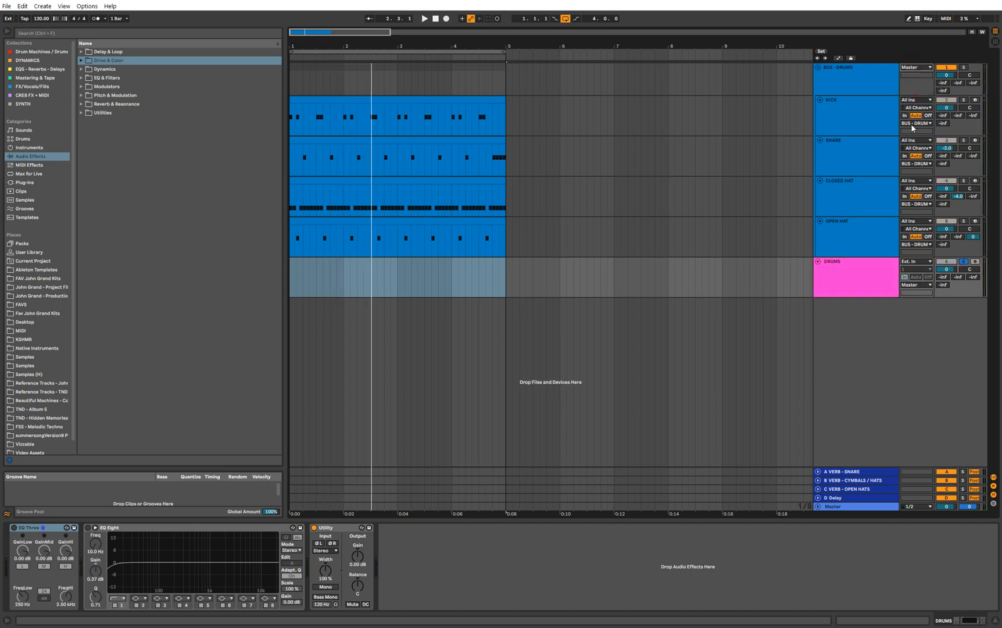
pyautogui.click(877, 273)
pyautogui.press('Delete')
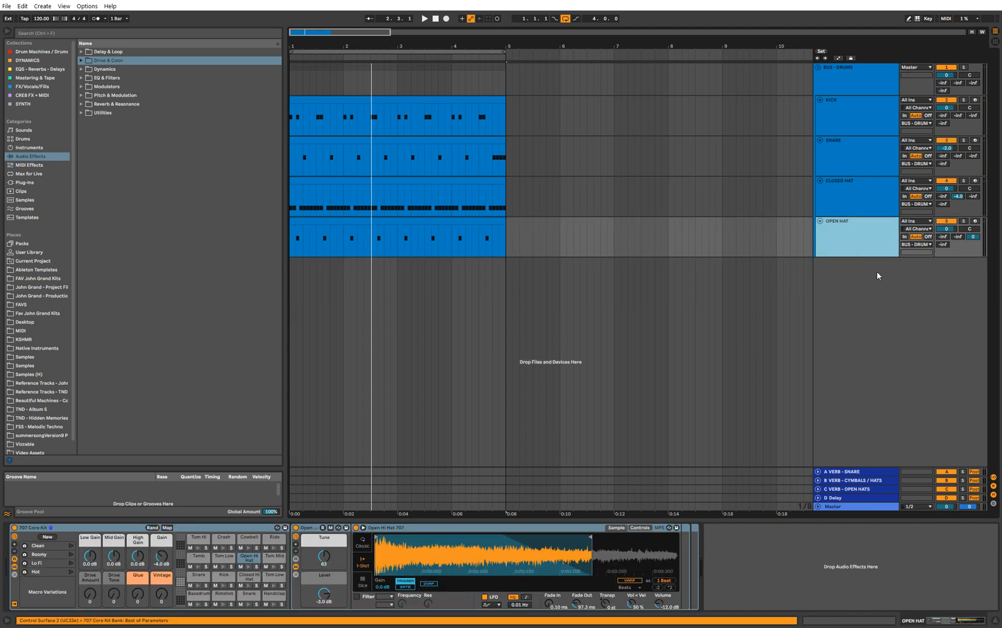
# - Add a Glue Compressor from the Dynamics effects to the BUS - DRUMS group and unfold its sidechain section
pyautogui.click(838, 87)
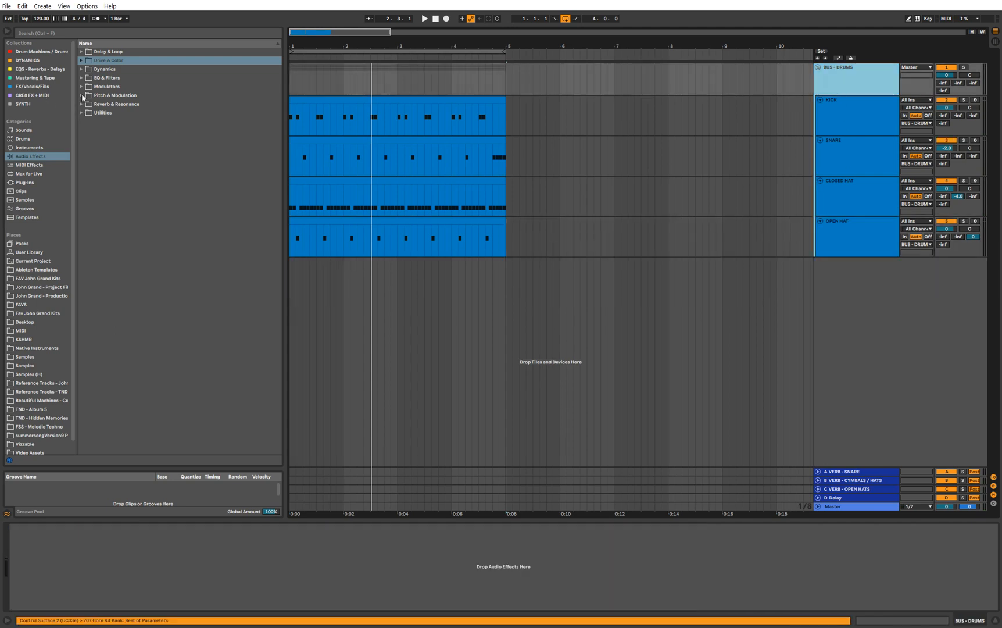
pyautogui.click(81, 70)
pyautogui.click(86, 78)
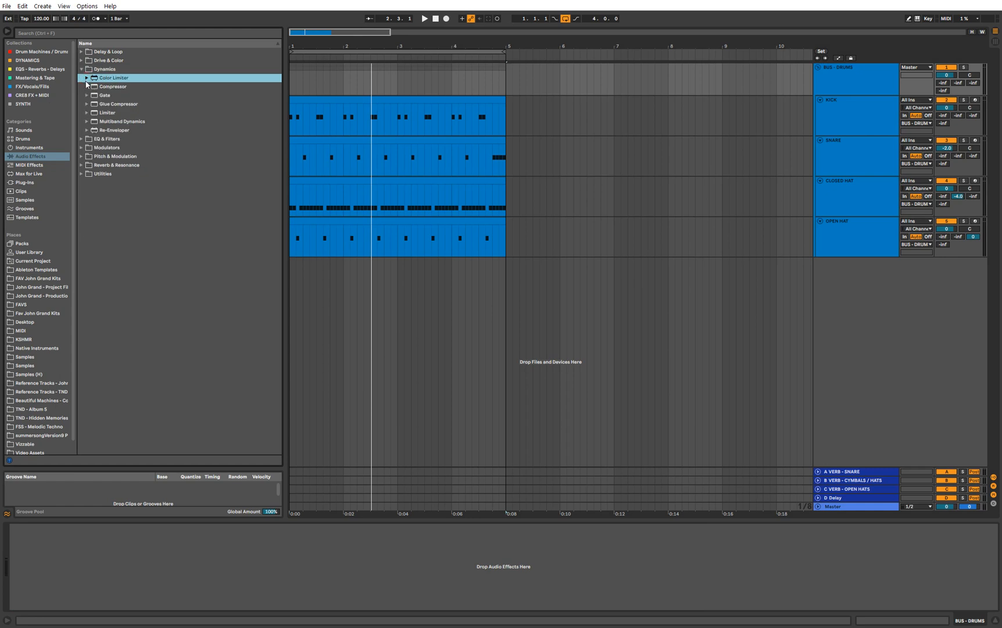
pyautogui.click(856, 68)
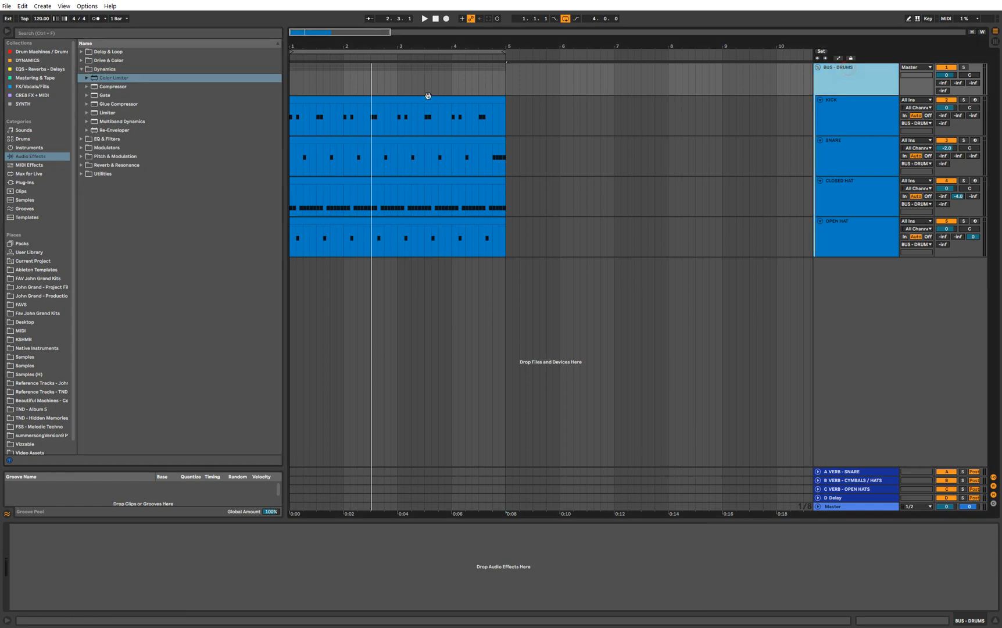
pyautogui.doubleClick(149, 104)
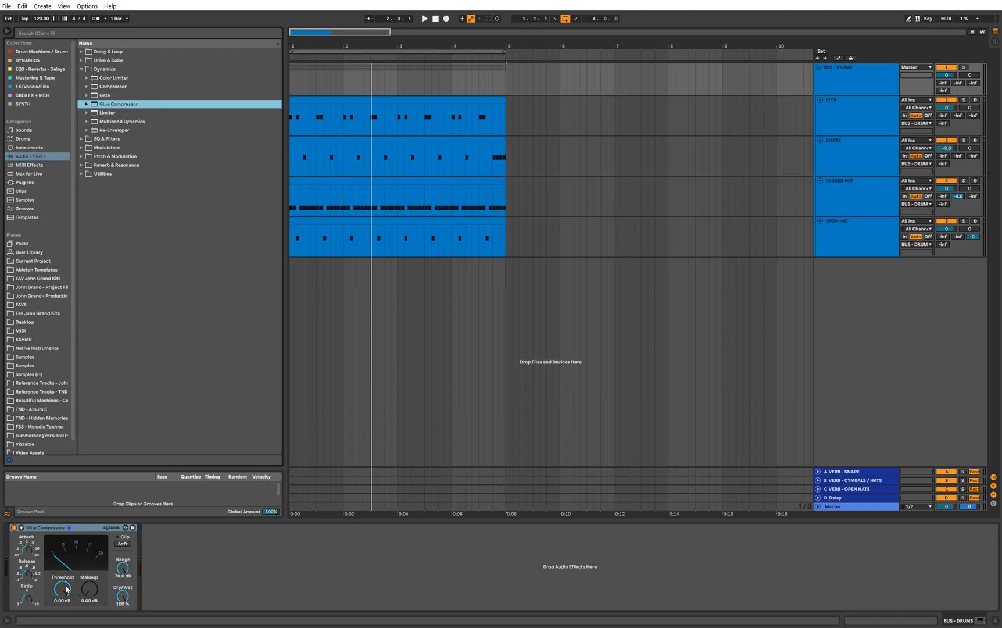
pyautogui.click(21, 528)
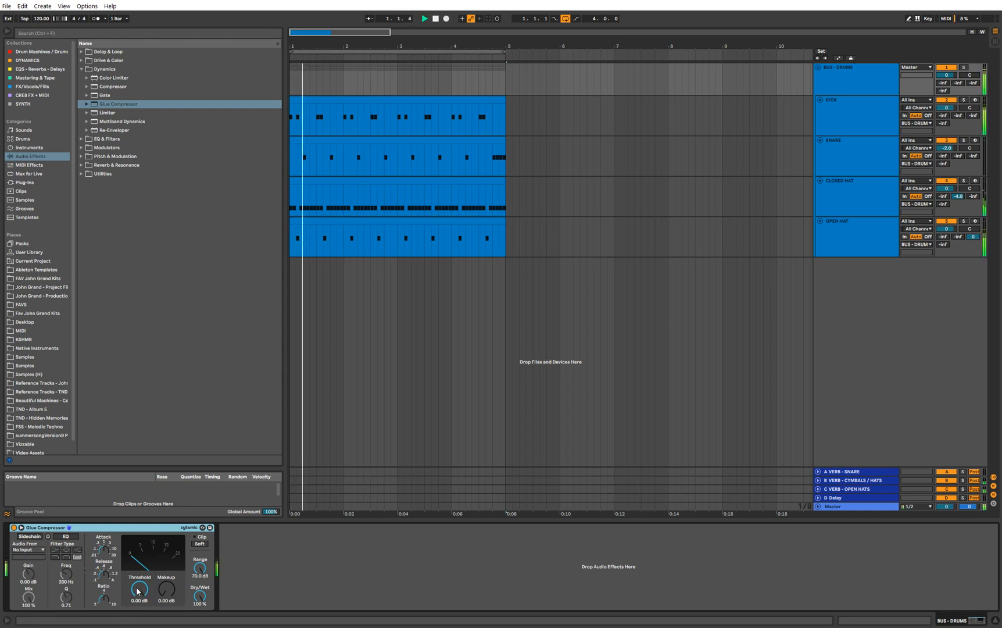
# - Set the Glue Compressor's threshold to -15.9 dB and makeup to 5.40 dB during playback, comparing against the bypassed sound
pyautogui.moveTo(135, 594); pyautogui.dragTo(166, 582)
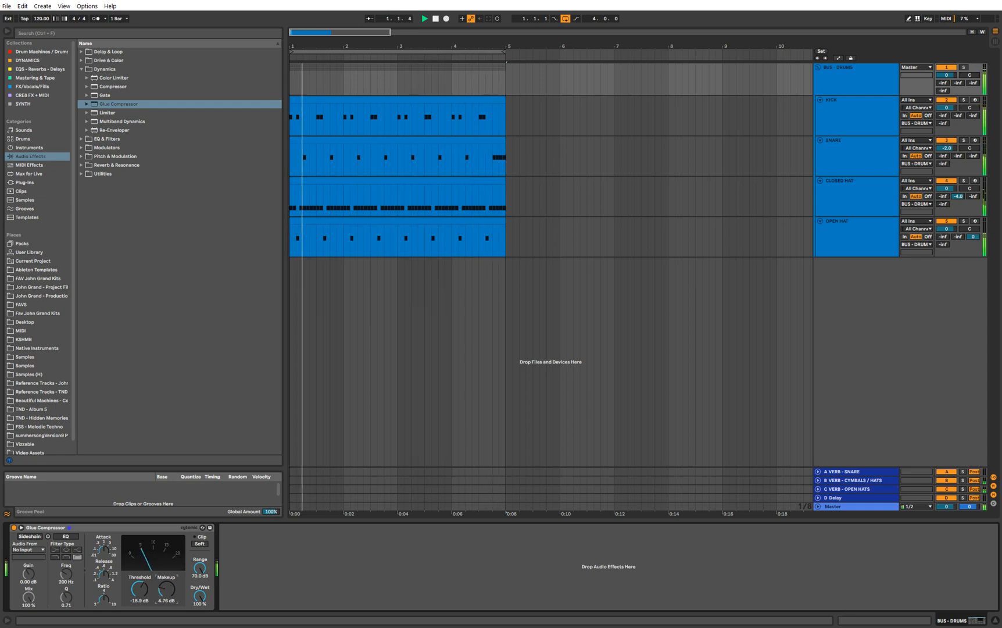
pyautogui.click(14, 527)
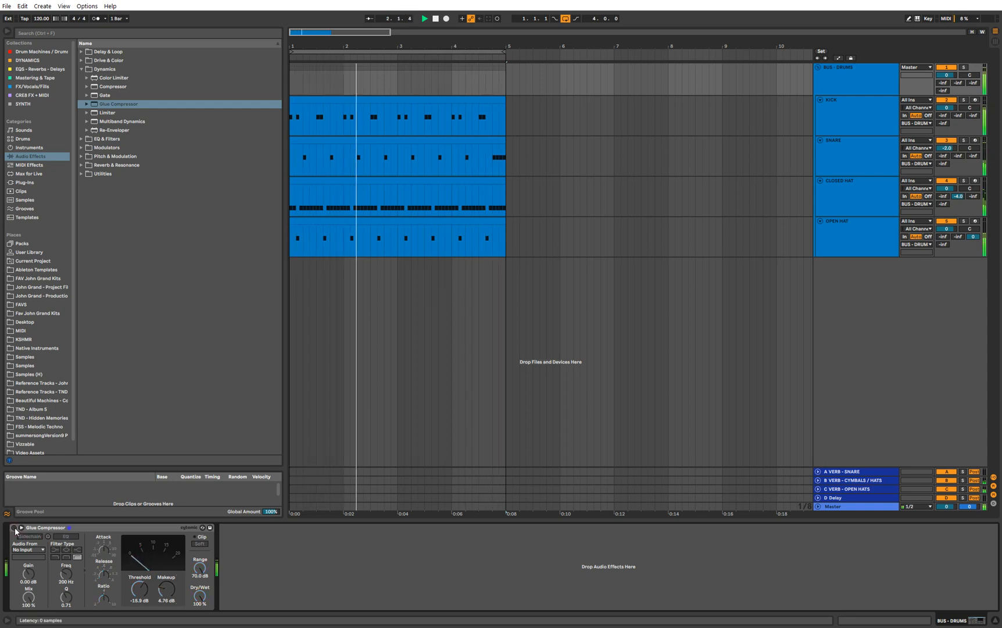
pyautogui.click(14, 528)
pyautogui.moveTo(166, 588); pyautogui.dragTo(167, 587)
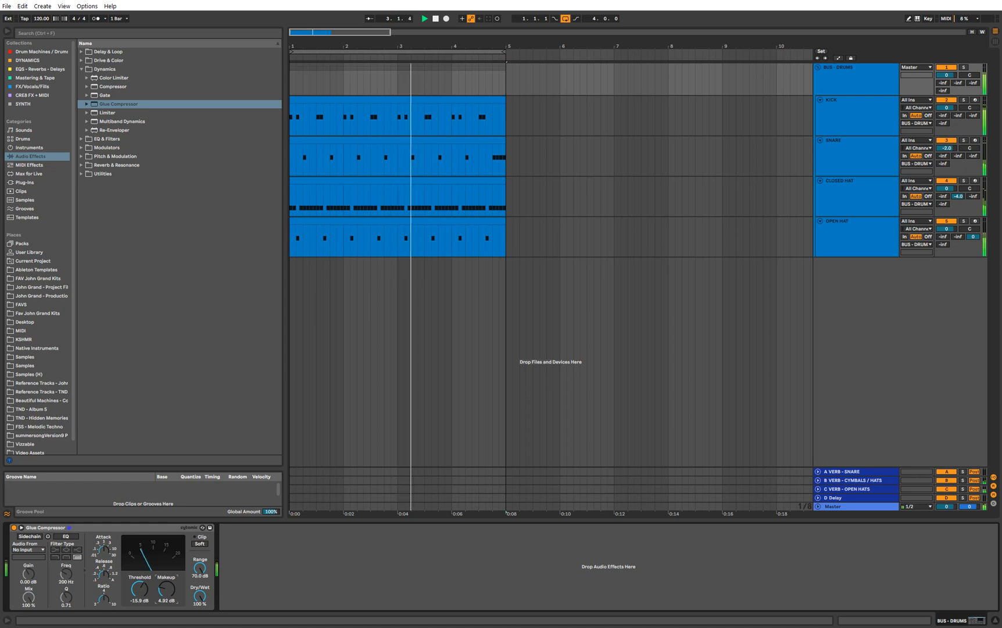
pyautogui.click(14, 528)
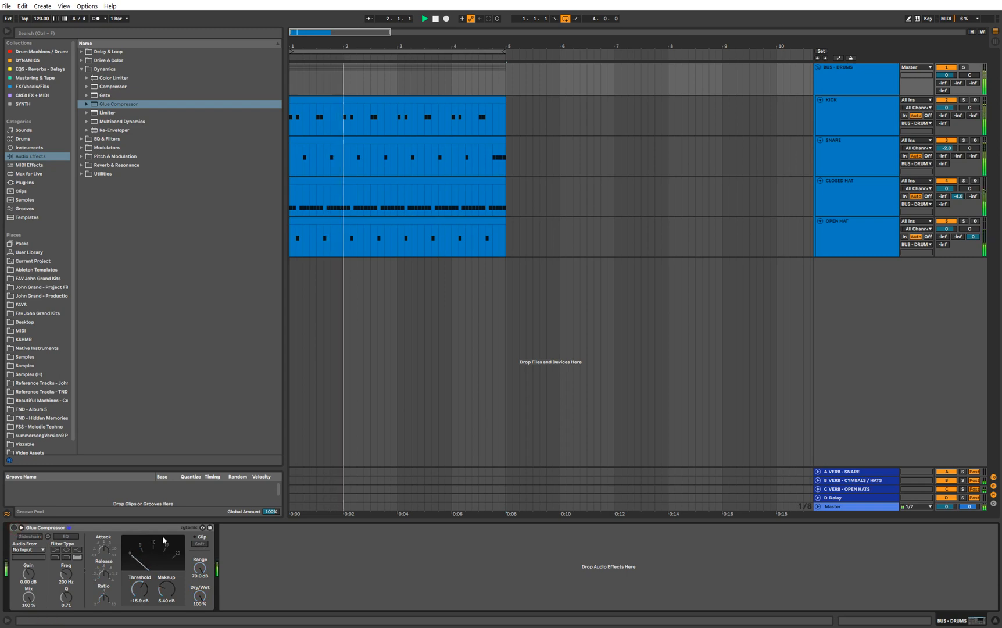
pyautogui.click(13, 528)
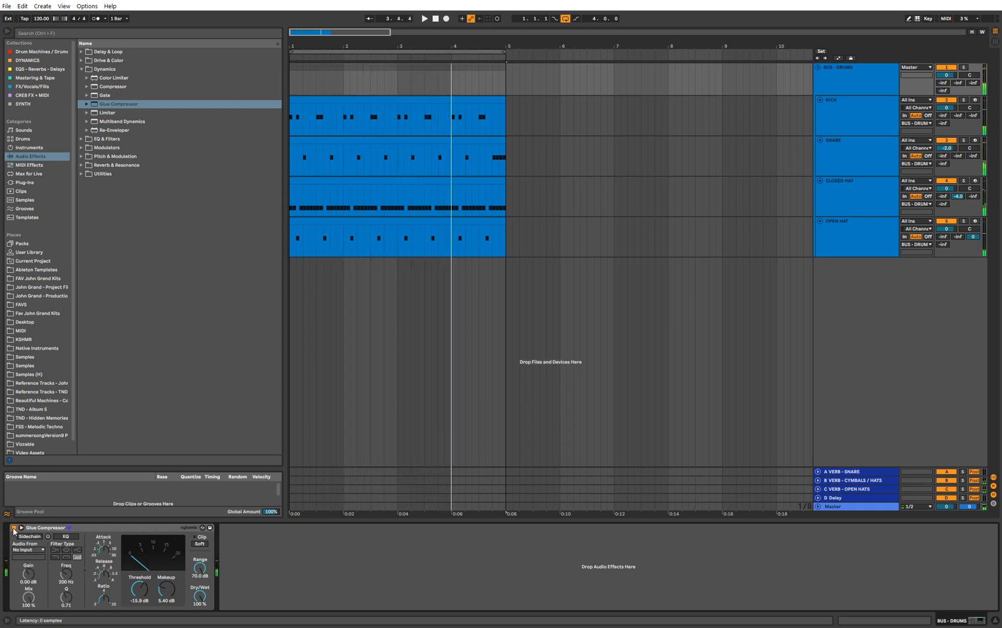
# - Play the drum loop while adjusting the Glue Compressor's release time, and stop playback
pyautogui.click(39, 529)
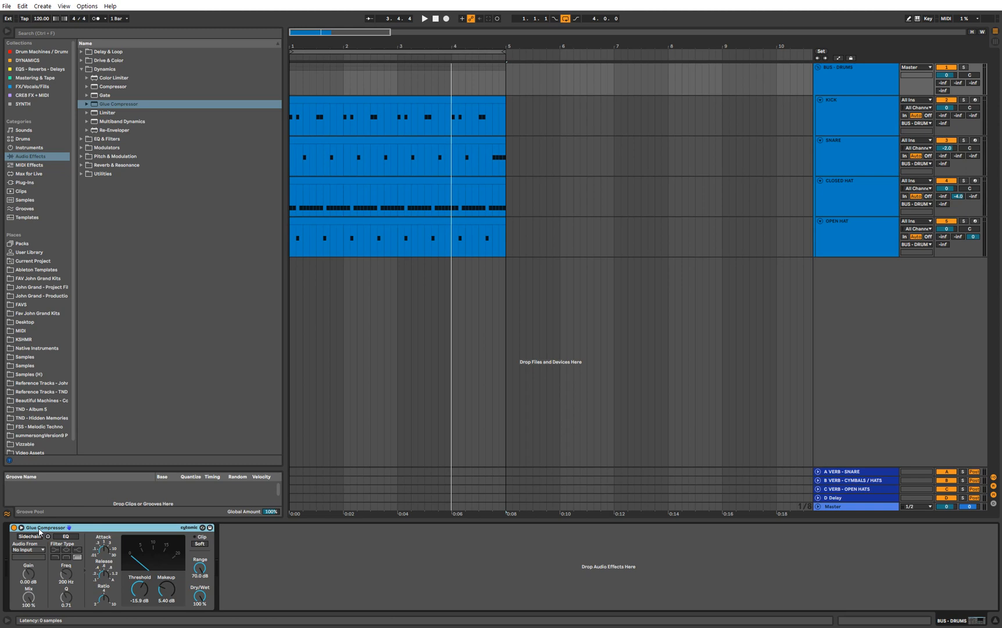
pyautogui.press('space')
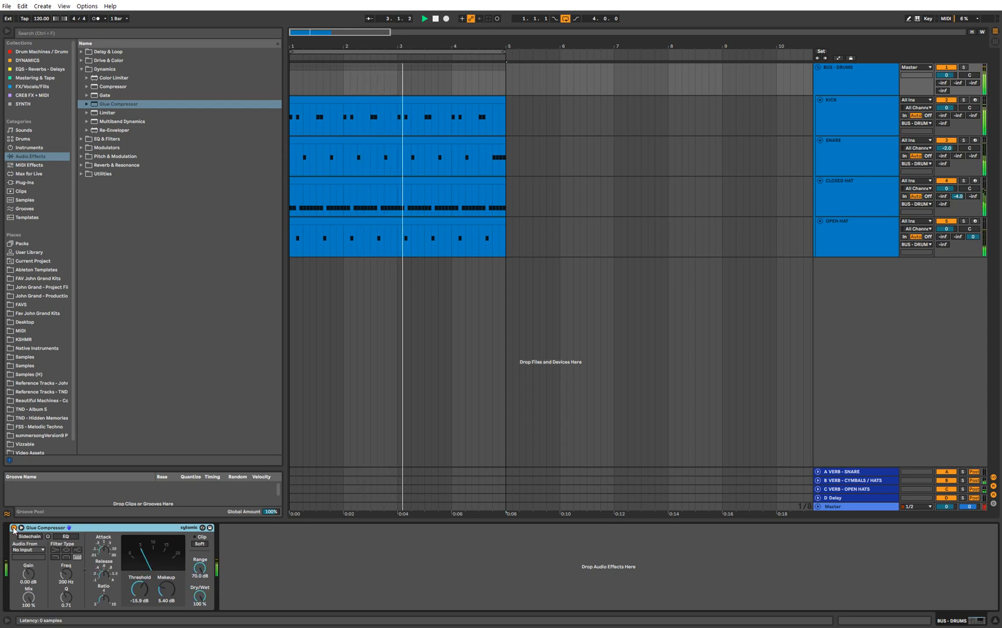
pyautogui.moveTo(104, 574); pyautogui.dragTo(104, 590)
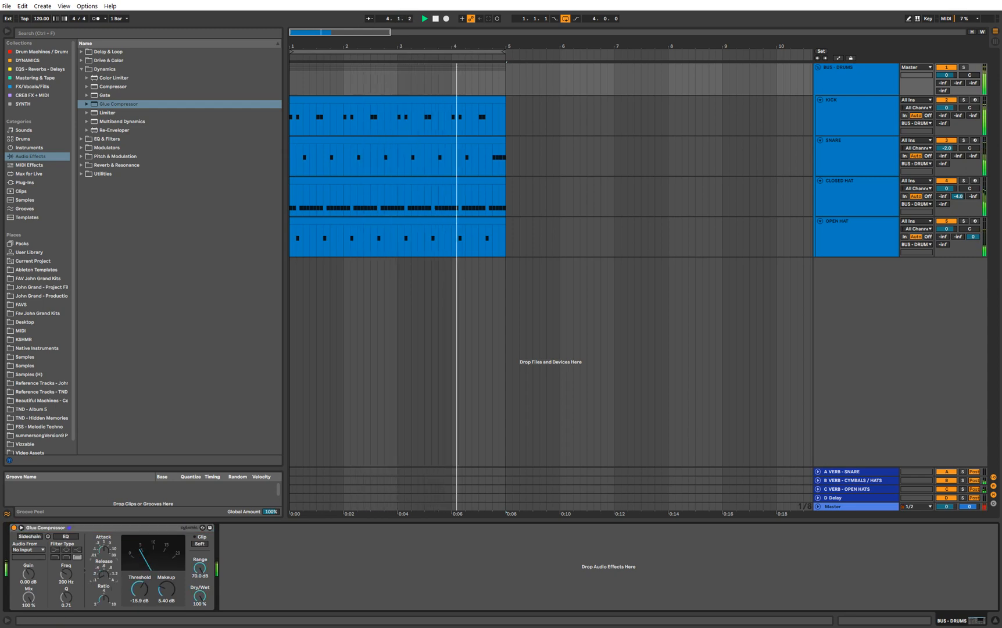
pyautogui.press('space')
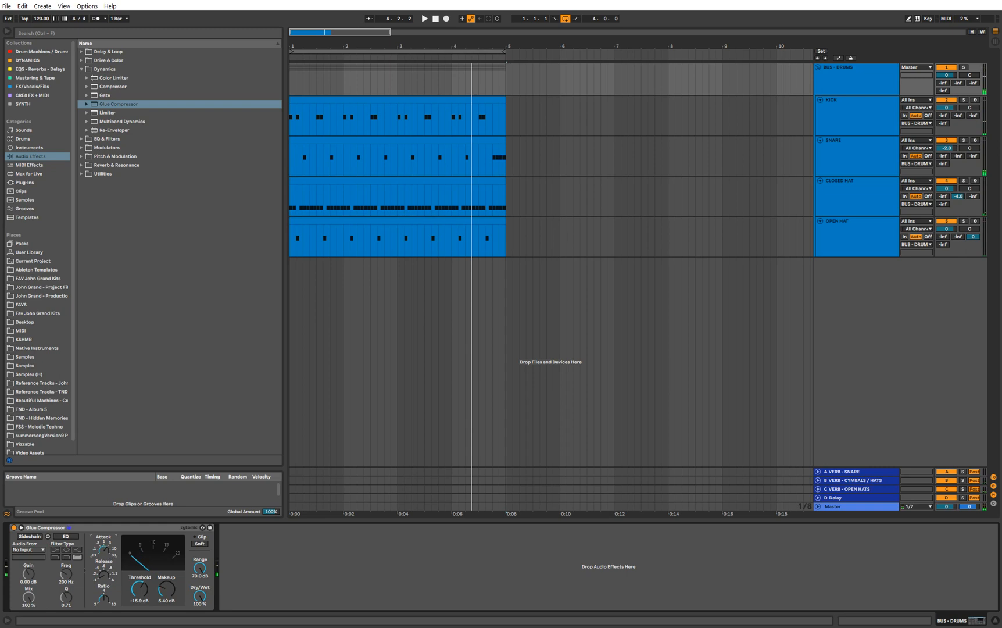
pyautogui.press('space')
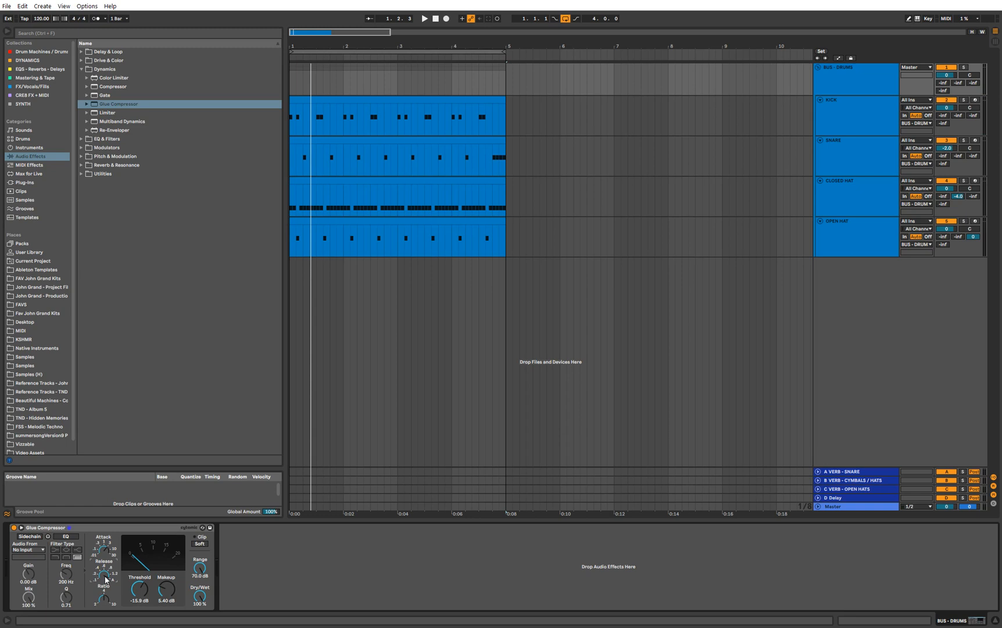
pyautogui.press('space')
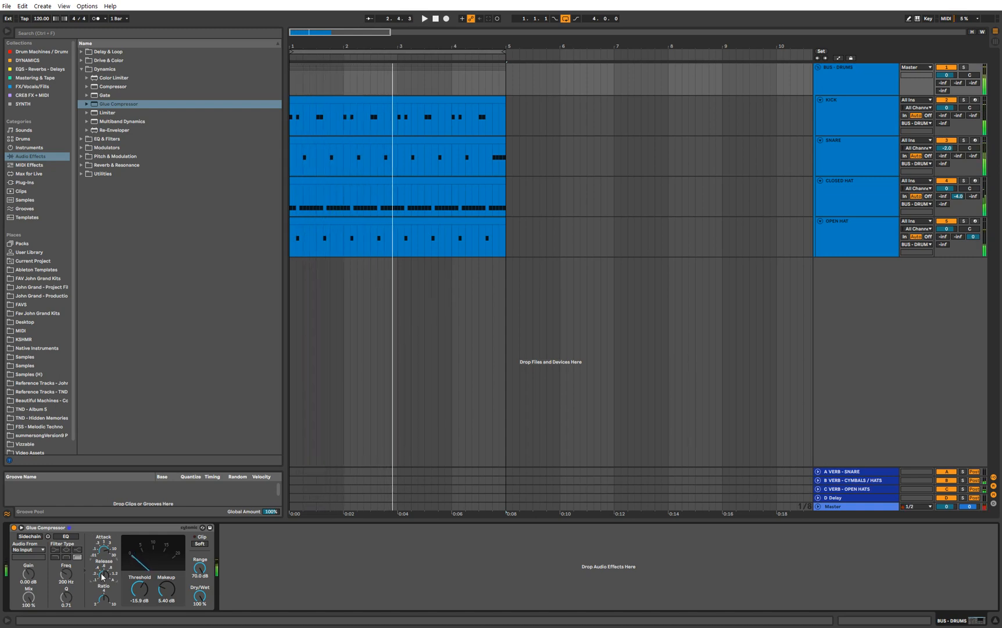
# - Group the Glue Compressor into an Audio Effect Rack and select its chain in the chain list
pyautogui.click(67, 529)
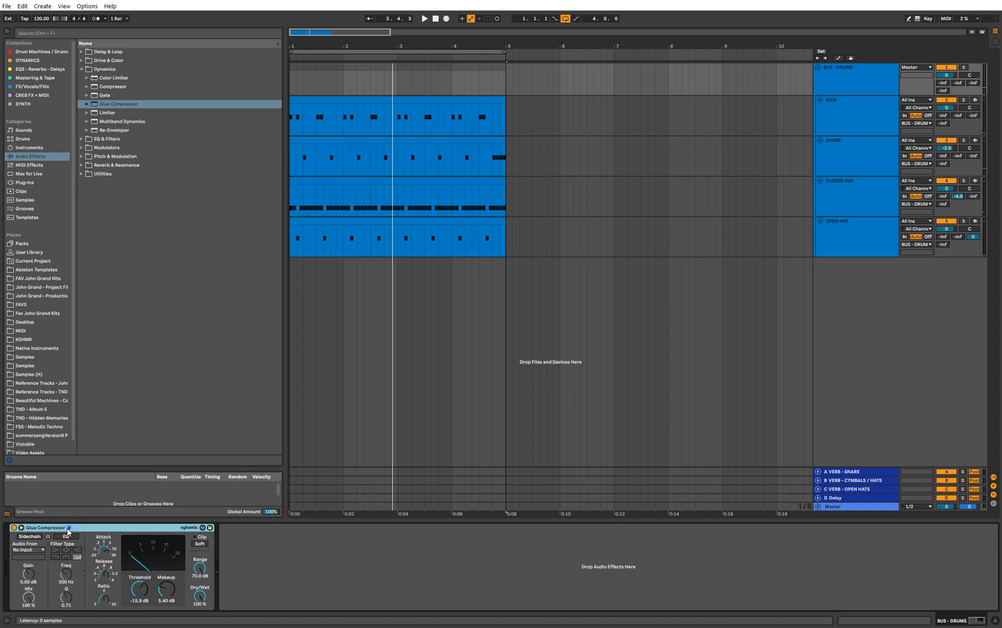
pyautogui.hotkey('ctrl', 'g')
pyautogui.click(15, 558)
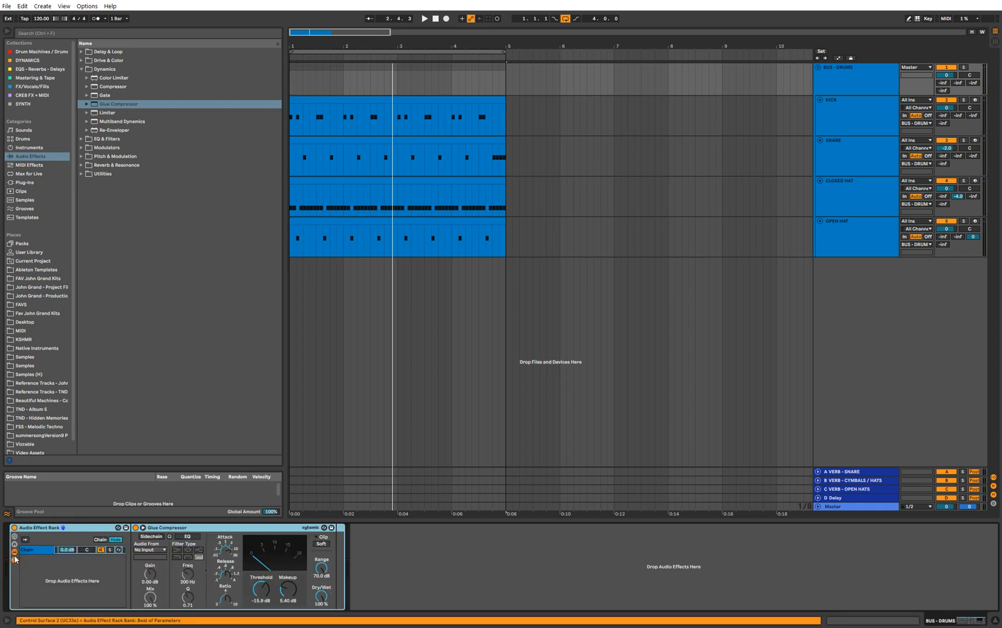
pyautogui.click(42, 551)
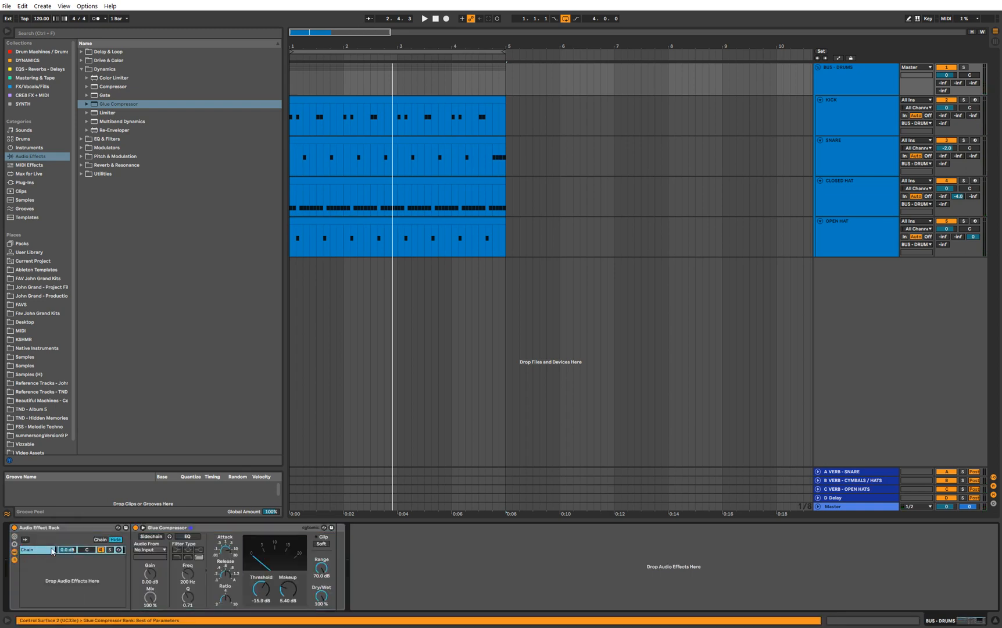
# - Create an empty second chain in the rack and move it above the Glue Compressor chain
pyautogui.rightClick(37, 549)
pyautogui.click(74, 567)
pyautogui.rightClick(76, 575)
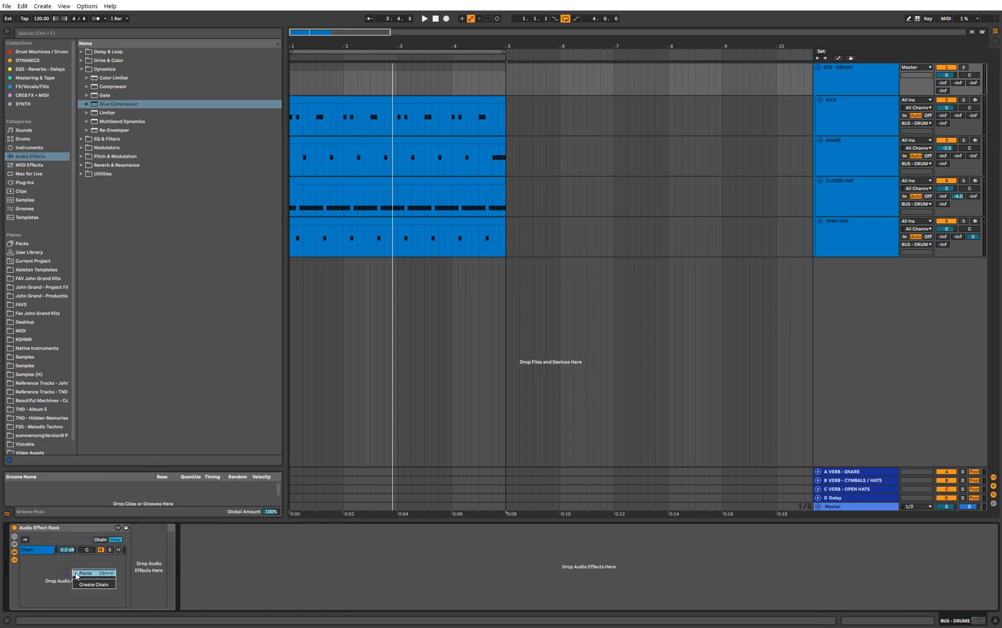
pyautogui.click(78, 584)
pyautogui.click(40, 550)
pyautogui.click(40, 558)
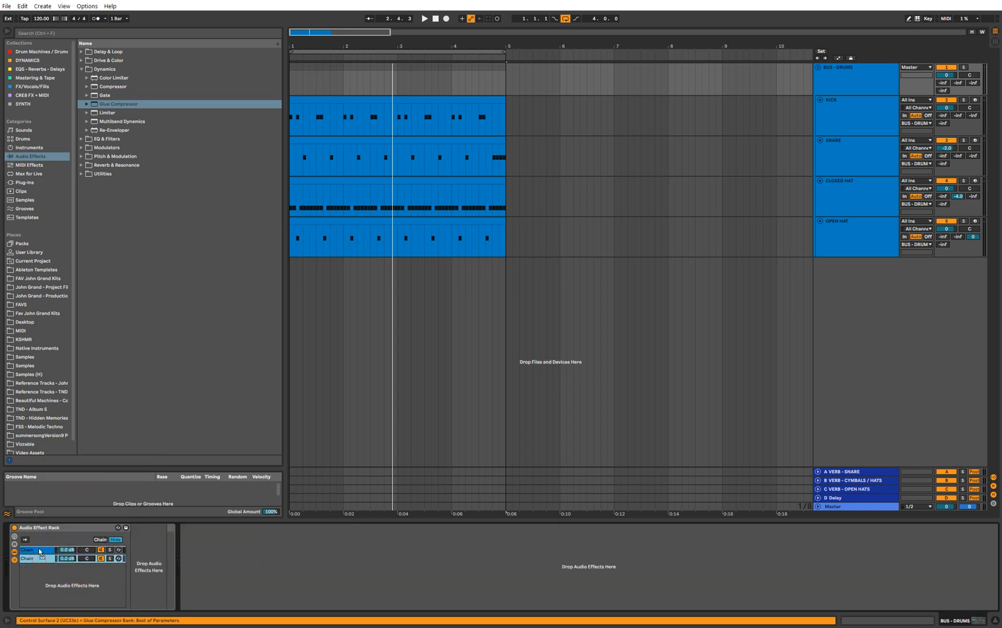
# - Rename the empty chain DRY and the Glue Compressor chain WET
pyautogui.click(44, 550)
pyautogui.click(44, 551)
pyautogui.click(43, 551)
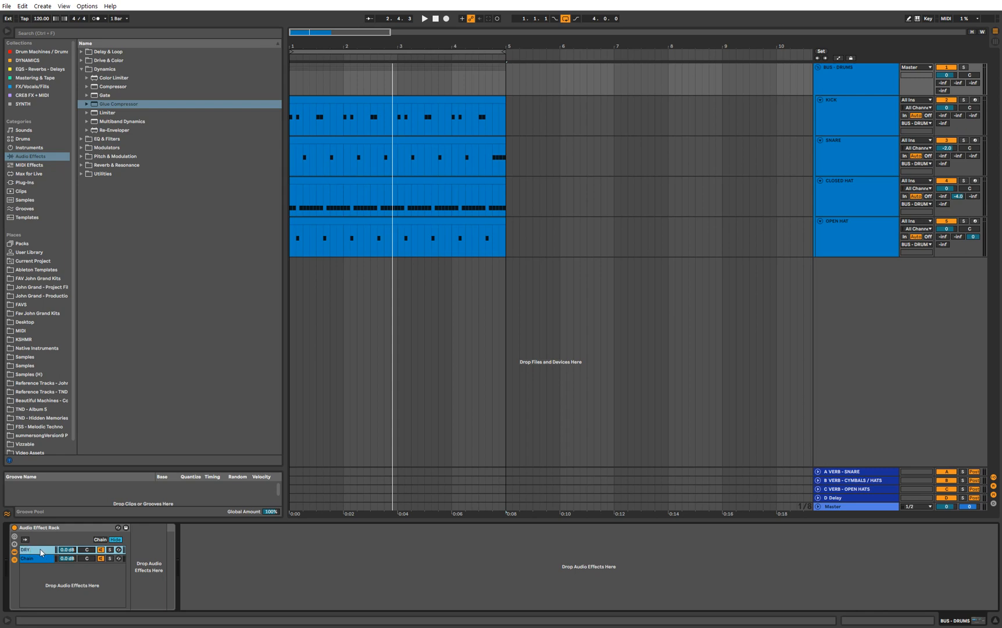
pyautogui.click(33, 559)
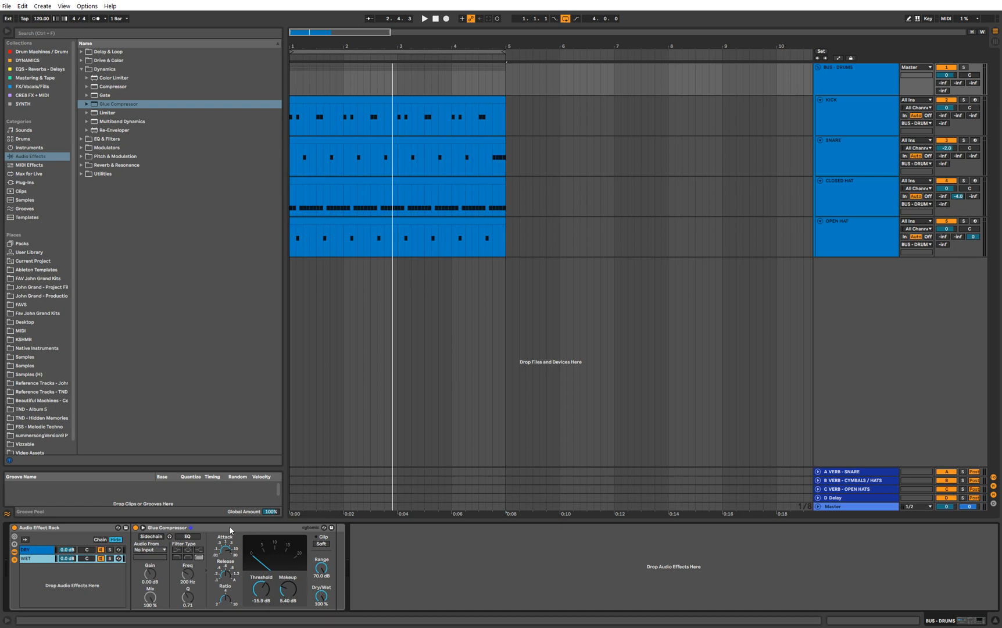
# - Show the rack's chain zones and extend the DRY and WET zones across the full range up to 127
pyautogui.click(43, 549)
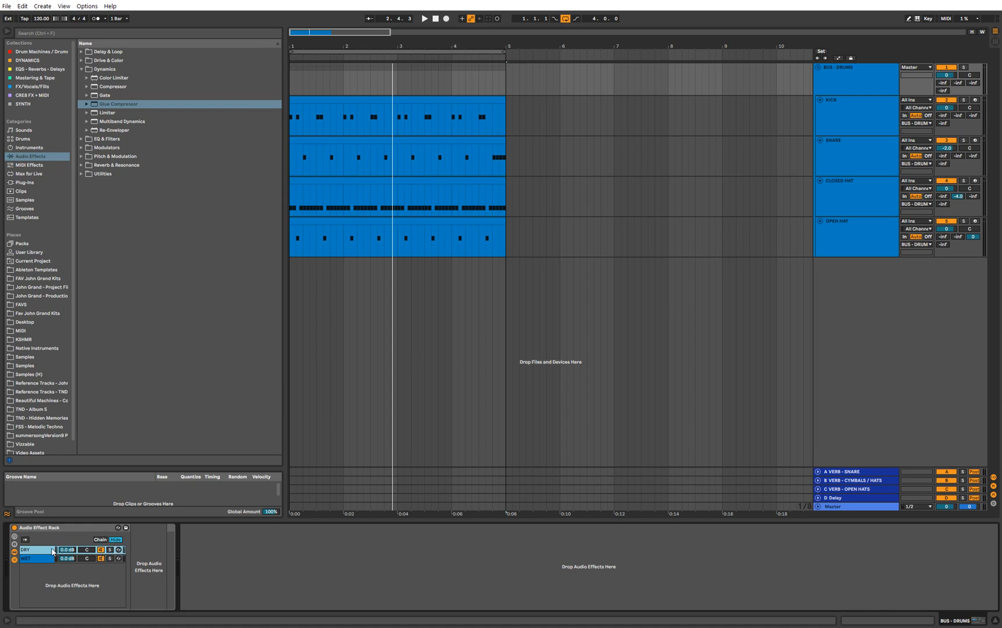
pyautogui.click(100, 539)
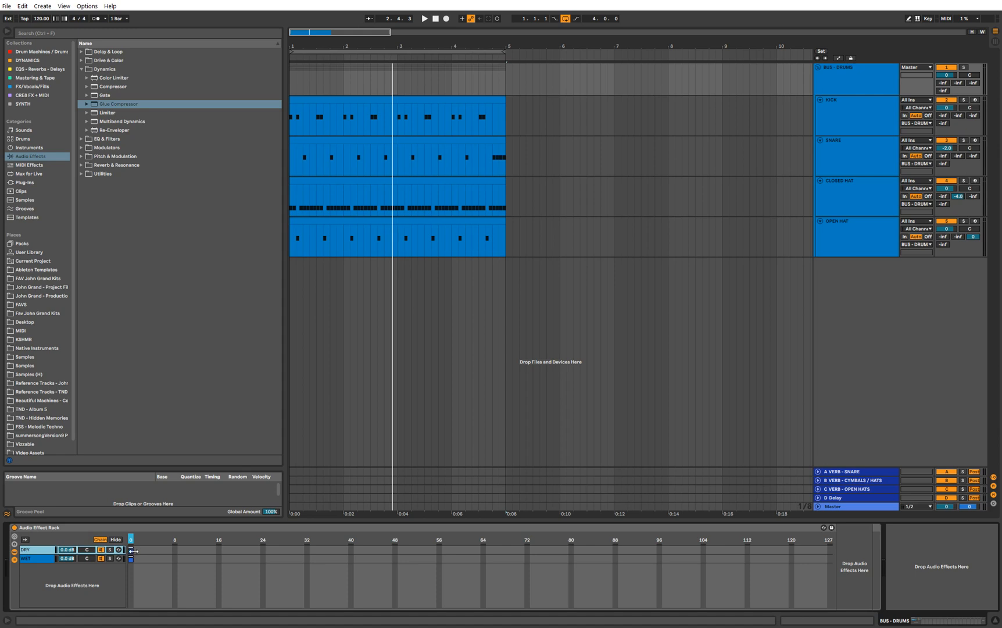
pyautogui.moveTo(135, 551); pyautogui.dragTo(828, 569)
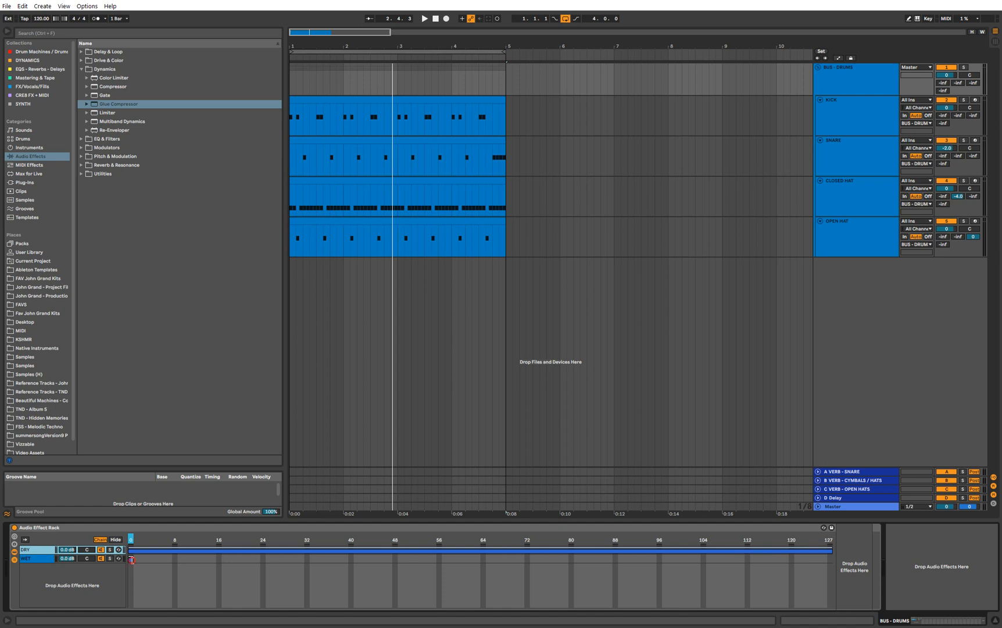
pyautogui.click(131, 559)
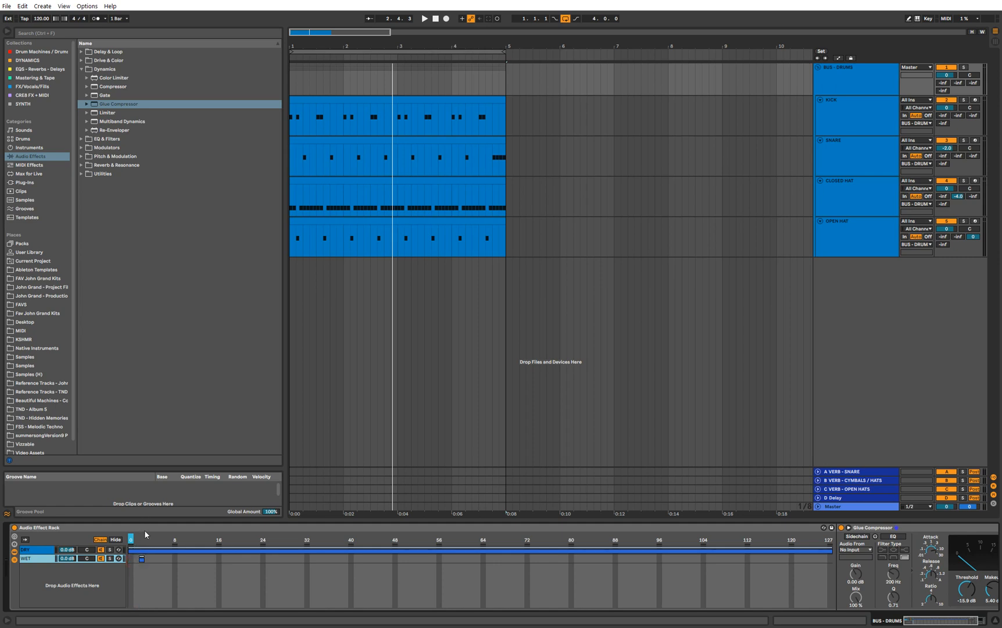
pyautogui.moveTo(142, 559); pyautogui.dragTo(834, 588)
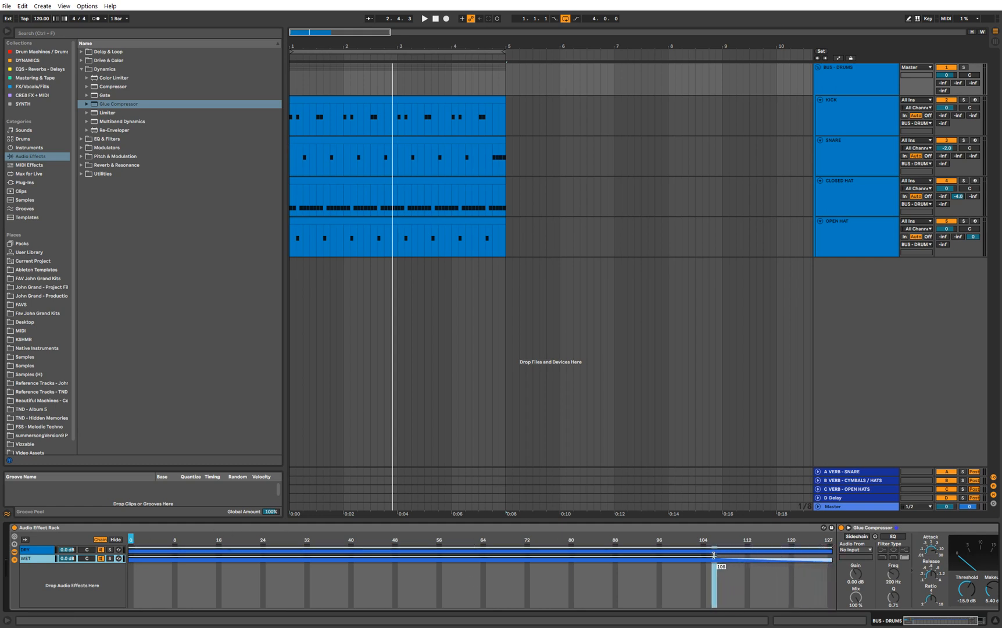
# - Fade the WET chain out and the DRY chain in across the full zone range up to 127, and hide the chain zones
pyautogui.moveTo(709, 555); pyautogui.dragTo(39, 554)
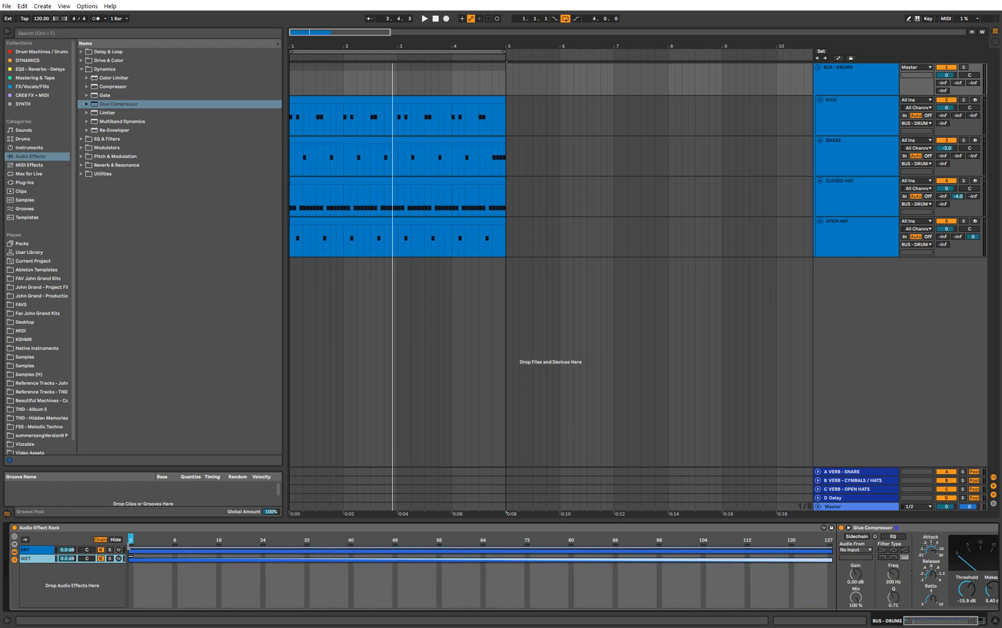
pyautogui.moveTo(129, 549); pyautogui.dragTo(850, 583)
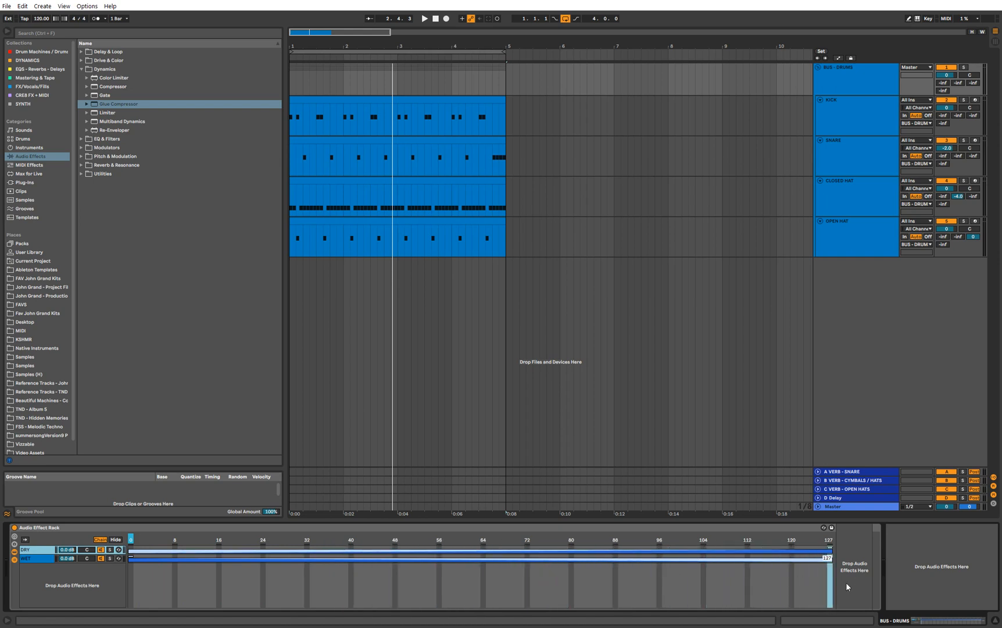
pyautogui.click(43, 550)
pyautogui.click(43, 559)
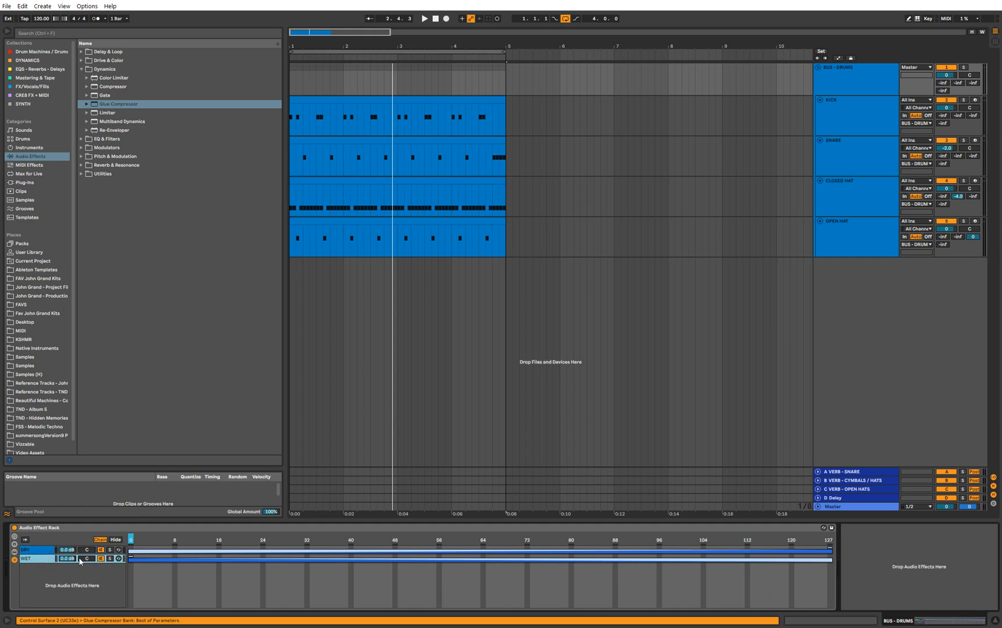
pyautogui.click(41, 560)
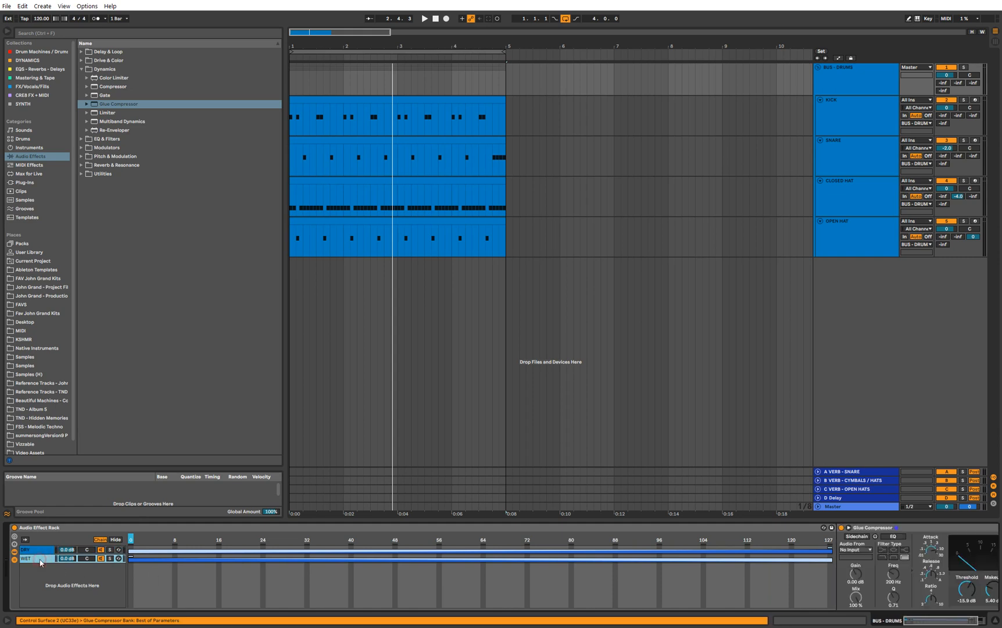
pyautogui.click(115, 540)
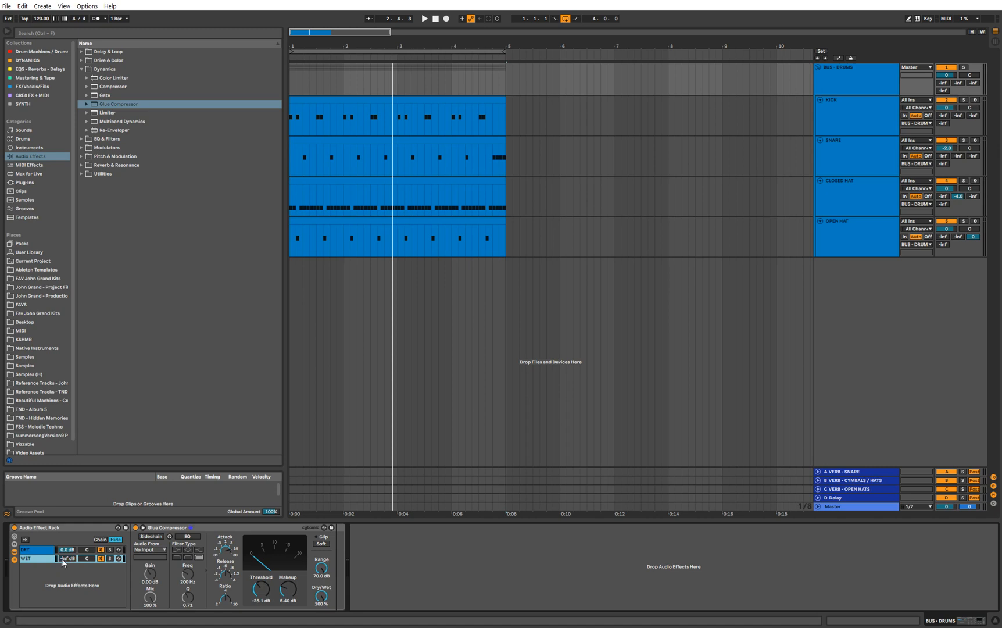
# - With the loop playing, set the Glue Compressor's threshold to -40.0 dB and its makeup gain to 12.9 dB
pyautogui.press('space')
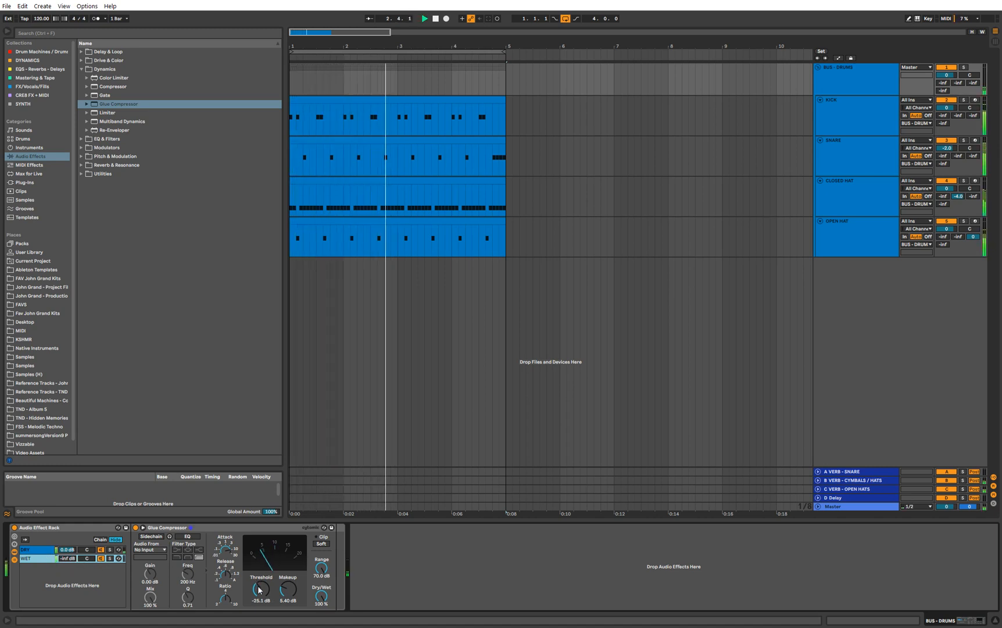
pyautogui.moveTo(258, 589); pyautogui.dragTo(259, 624)
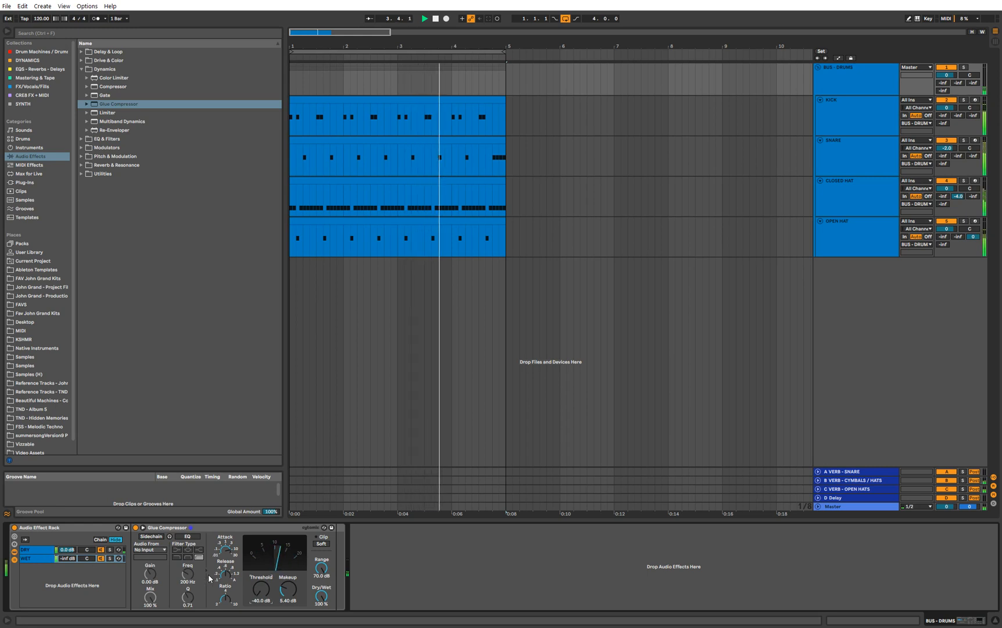
pyautogui.moveTo(288, 589); pyautogui.dragTo(288, 556)
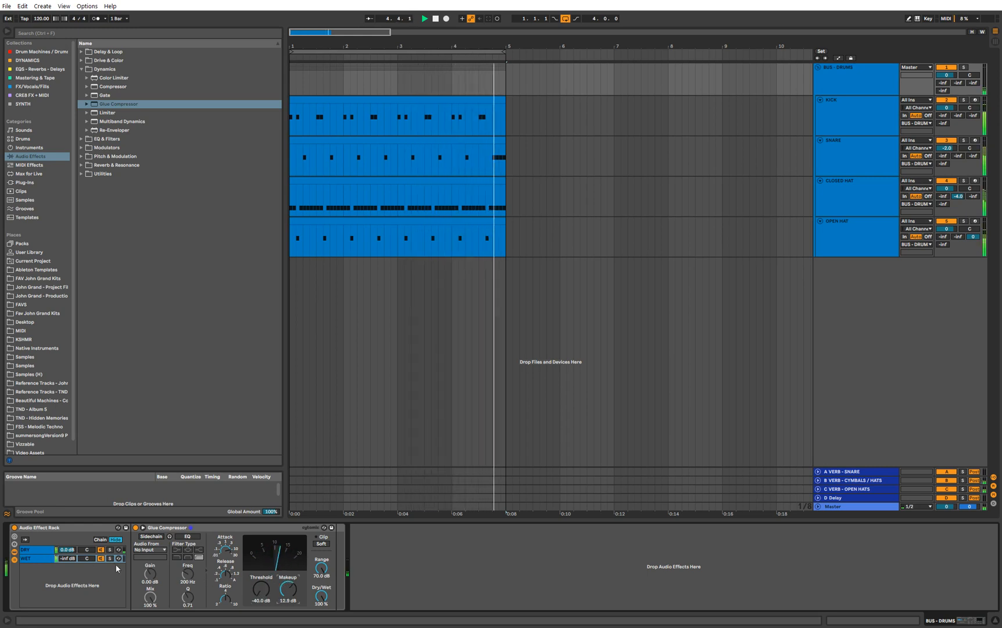
# - Reset the WET chain's volume to 0.0 dB and compare it with the DRY chain
pyautogui.doubleClick(65, 558)
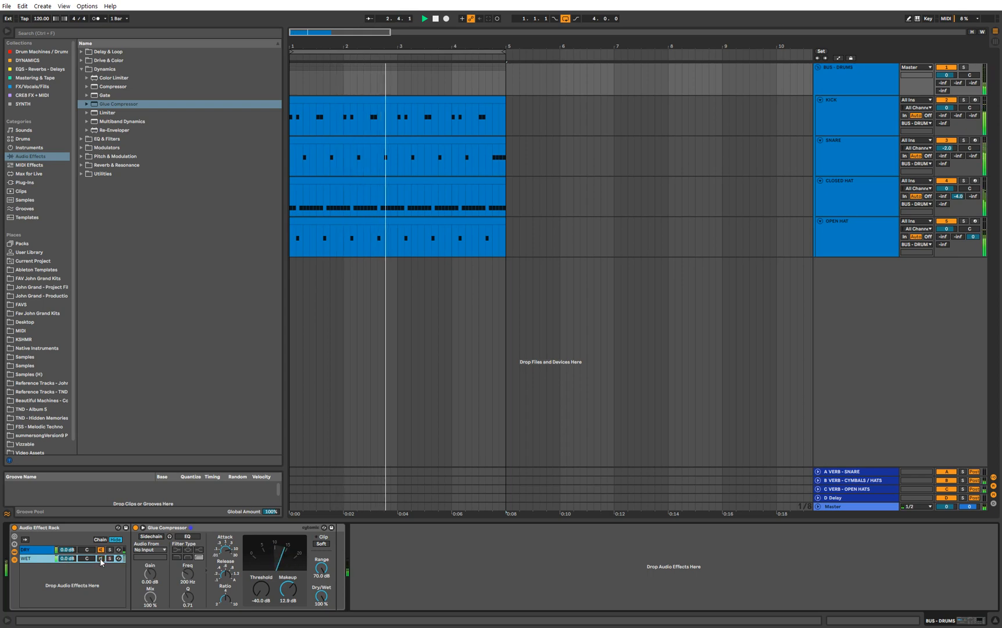
pyautogui.click(70, 558)
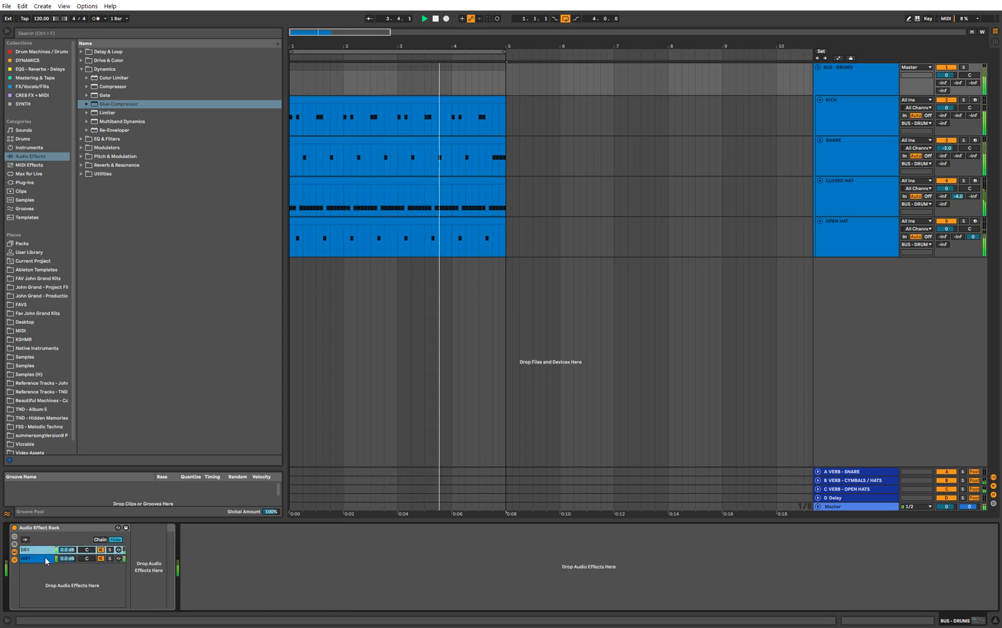
pyautogui.moveTo(66, 558)
pyautogui.mouseDown()
pyautogui.moveTo(67, 621)
pyautogui.moveTo(67, 558)
pyautogui.mouseUp()
# - Show the rack's chain zones and remove the long fades from the DRY and WET zones
pyautogui.click(104, 540)
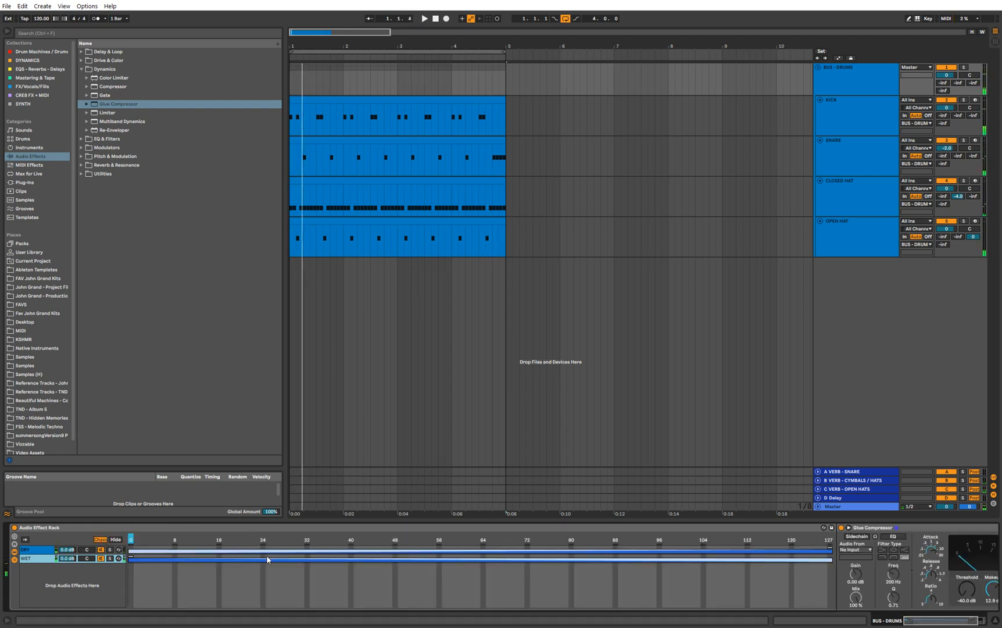
pyautogui.click(828, 547)
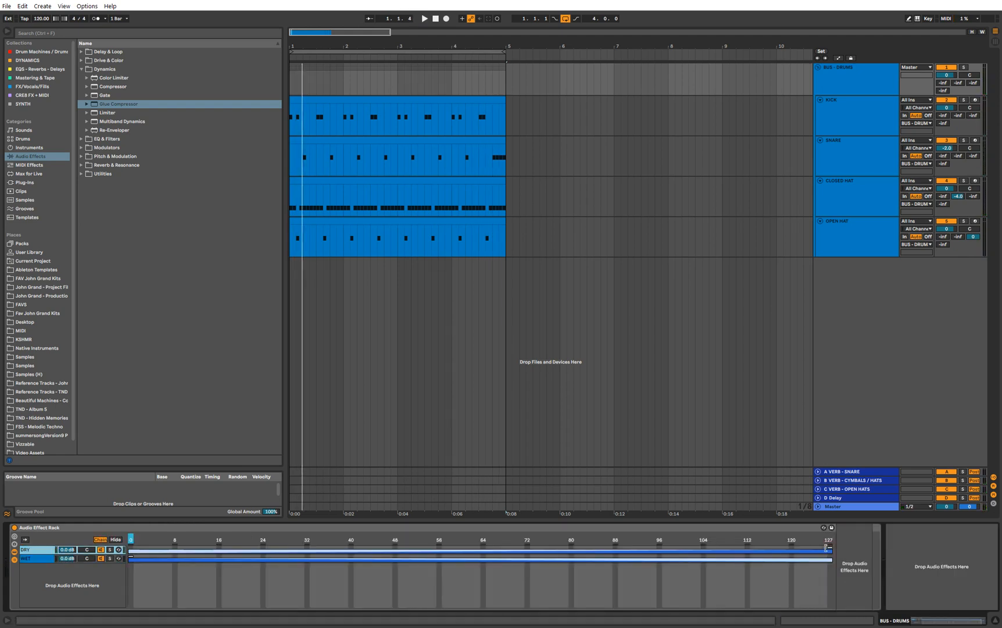
pyautogui.moveTo(814, 548)
pyautogui.mouseDown()
pyautogui.moveTo(746, 548)
pyautogui.moveTo(824, 547)
pyautogui.mouseUp()
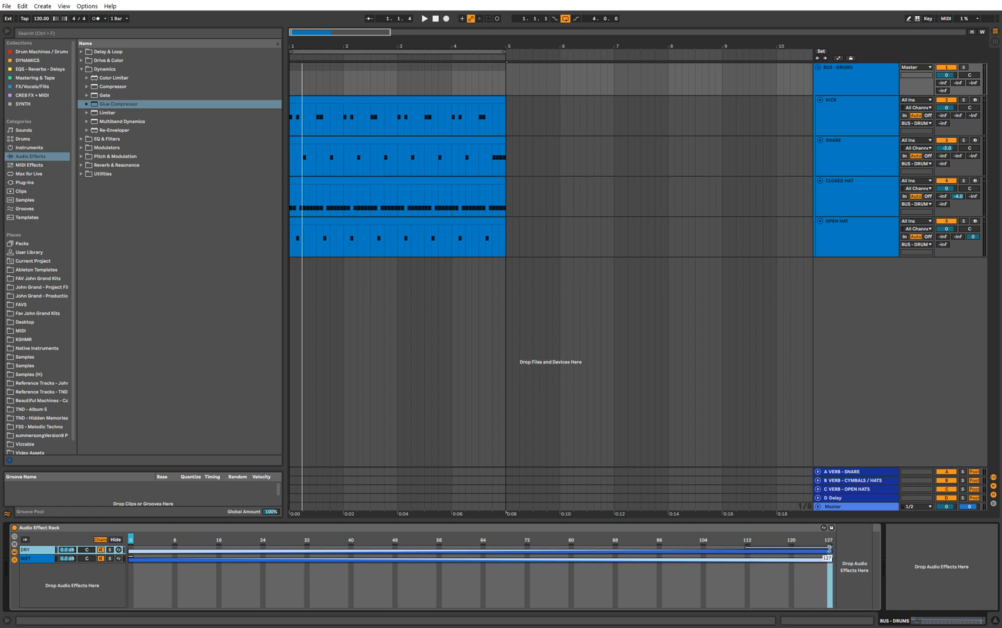
pyautogui.click(134, 559)
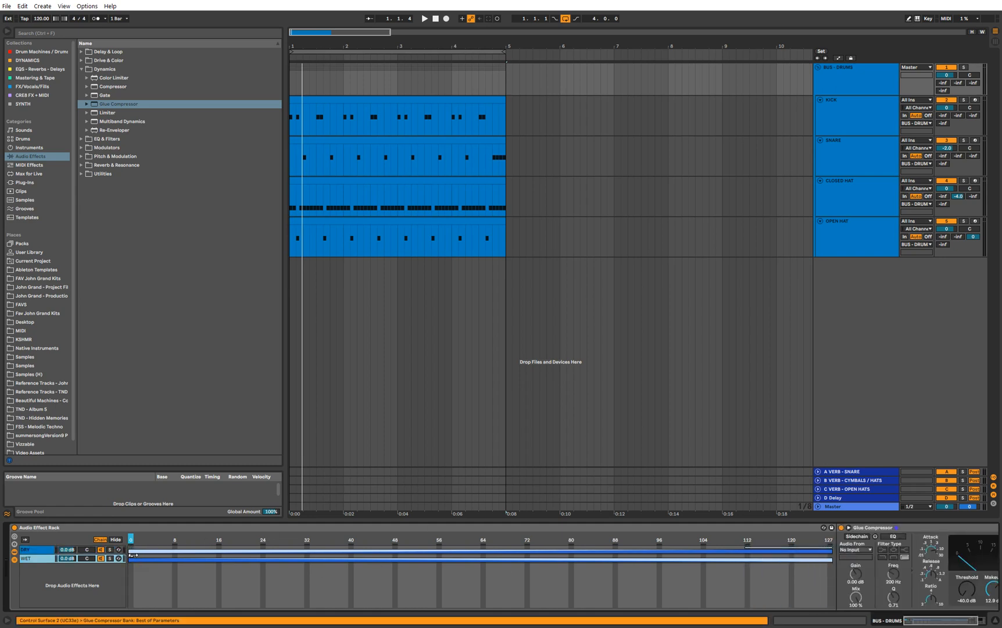
pyautogui.moveTo(162, 556); pyautogui.dragTo(867, 575)
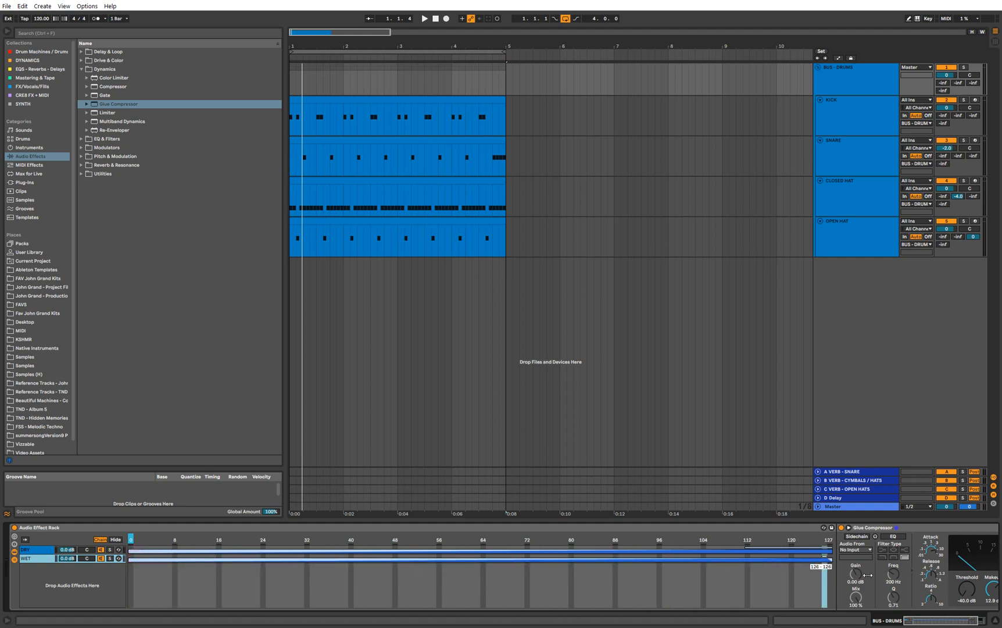
pyautogui.click(813, 545)
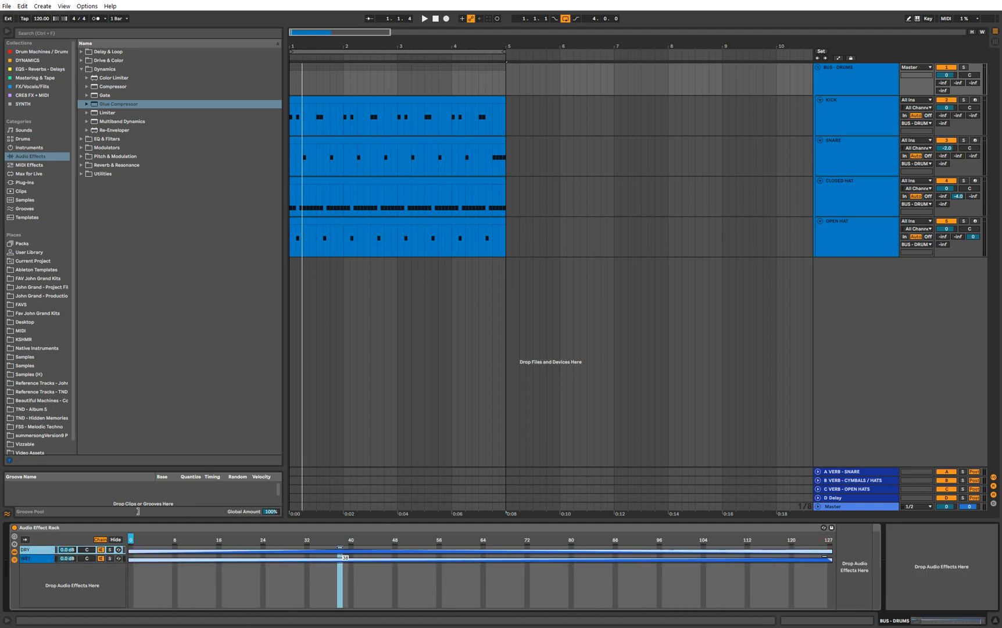
# - Play the loop with the DRY chain muted to hear the WET chain alone, and hide the chain zones
pyautogui.press('space')
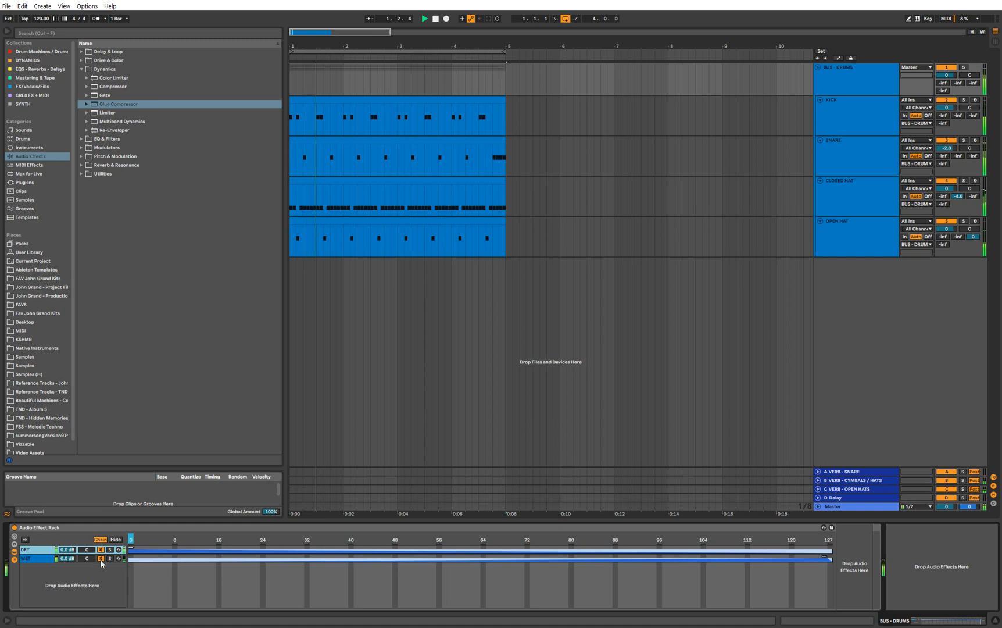
pyautogui.click(35, 558)
pyautogui.click(104, 550)
pyautogui.click(104, 557)
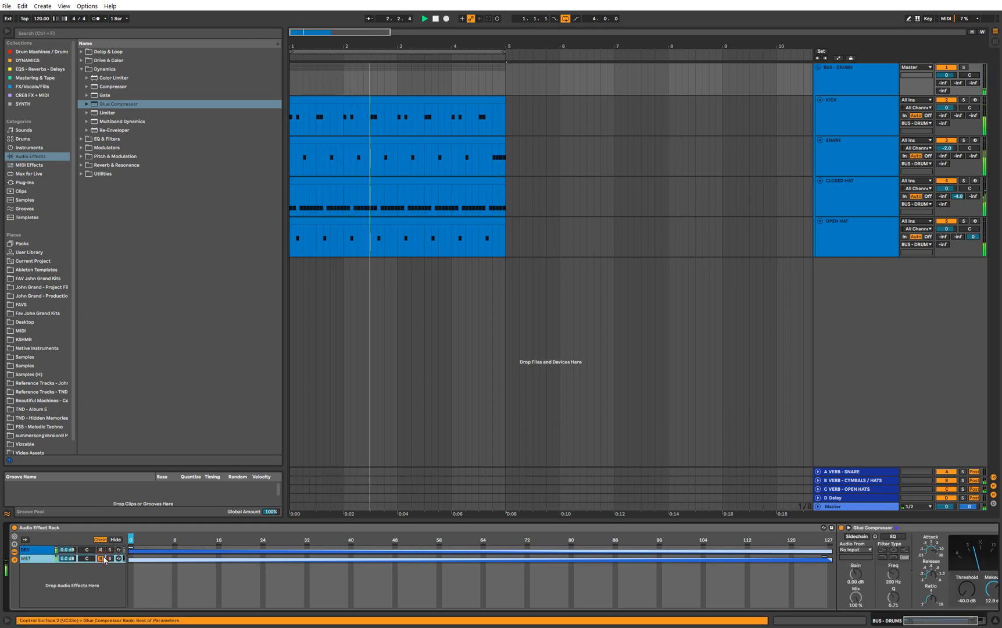
pyautogui.press('space')
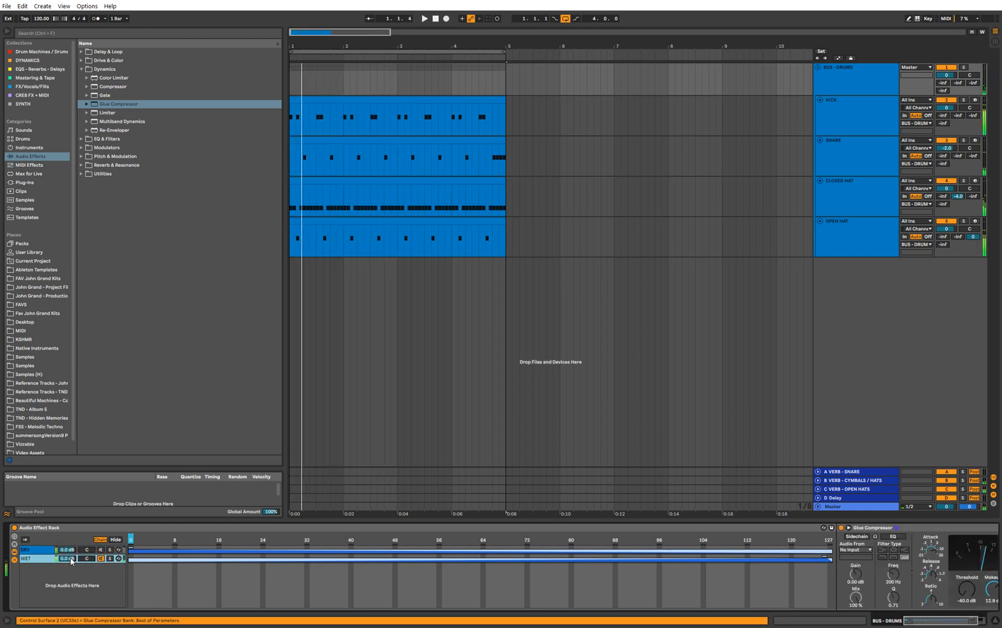
pyautogui.click(46, 563)
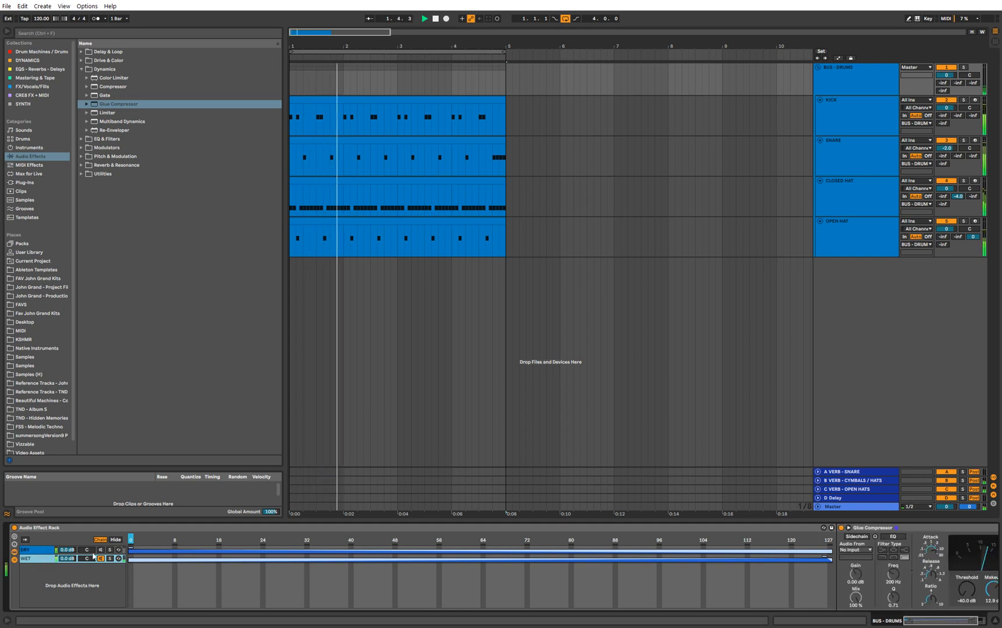
pyautogui.click(46, 559)
pyautogui.click(115, 540)
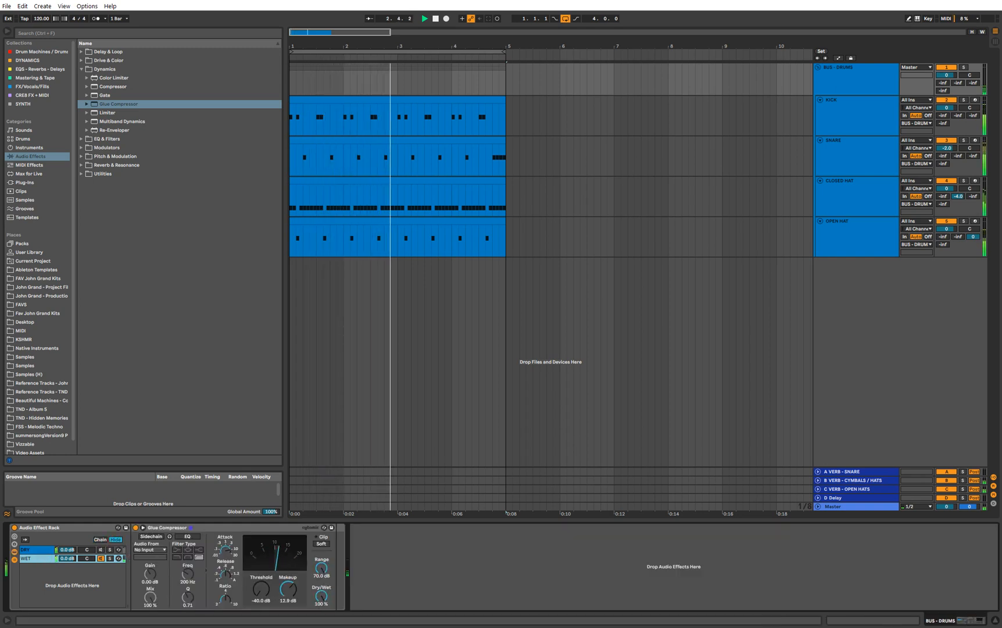
# - Reactivate the DRY chain and raise the Glue Compressor's makeup gain to 20.0 dB
pyautogui.click(100, 550)
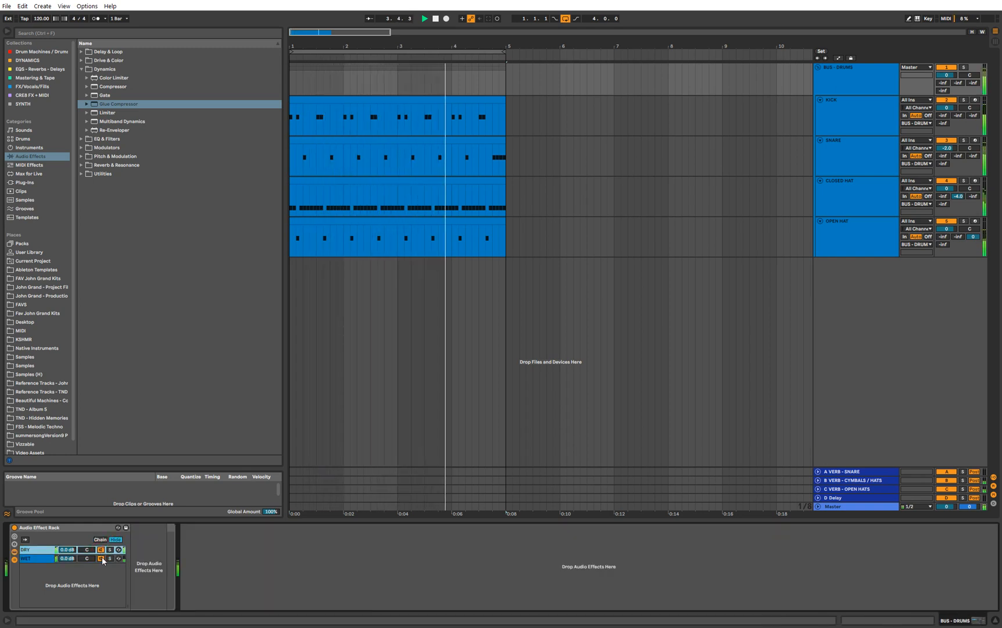
pyautogui.click(102, 558)
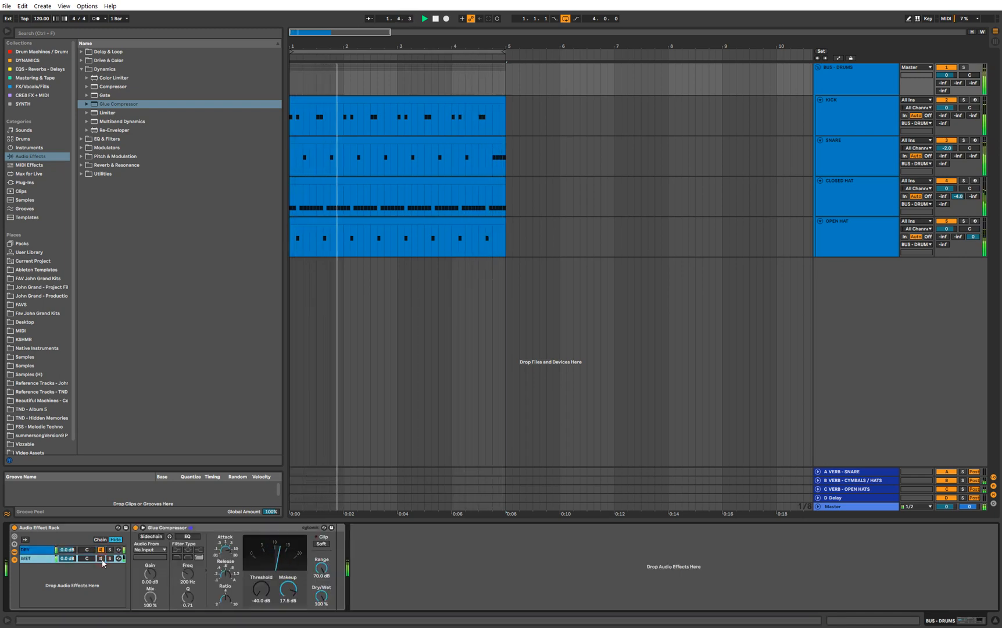
pyautogui.moveTo(304, 592); pyautogui.dragTo(305, 586)
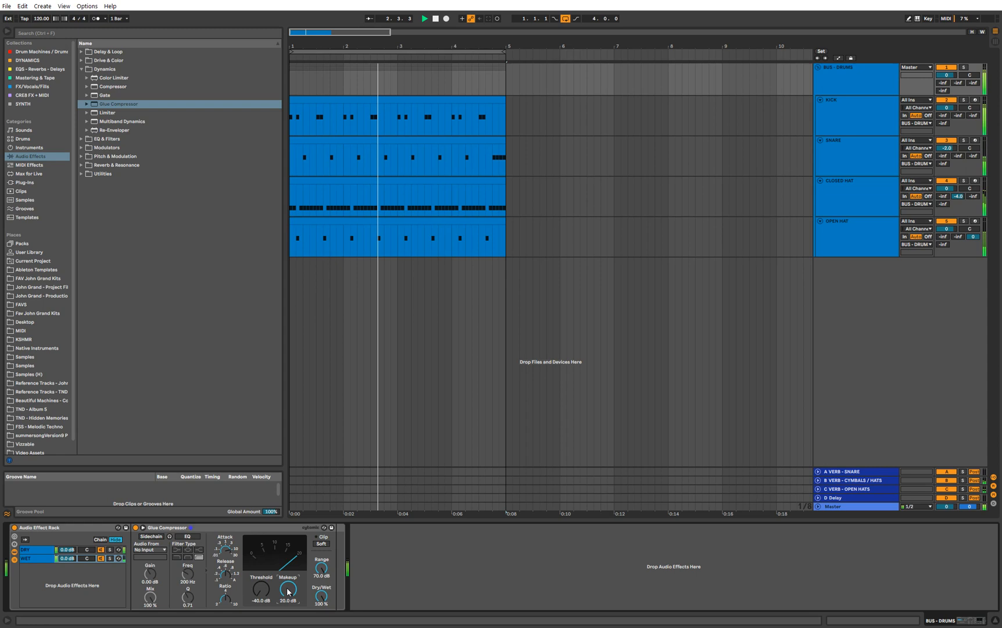
# - Raise the WET chain's volume to 6.0 dB and compare the loop with the WET chain on and off
pyautogui.click(102, 559)
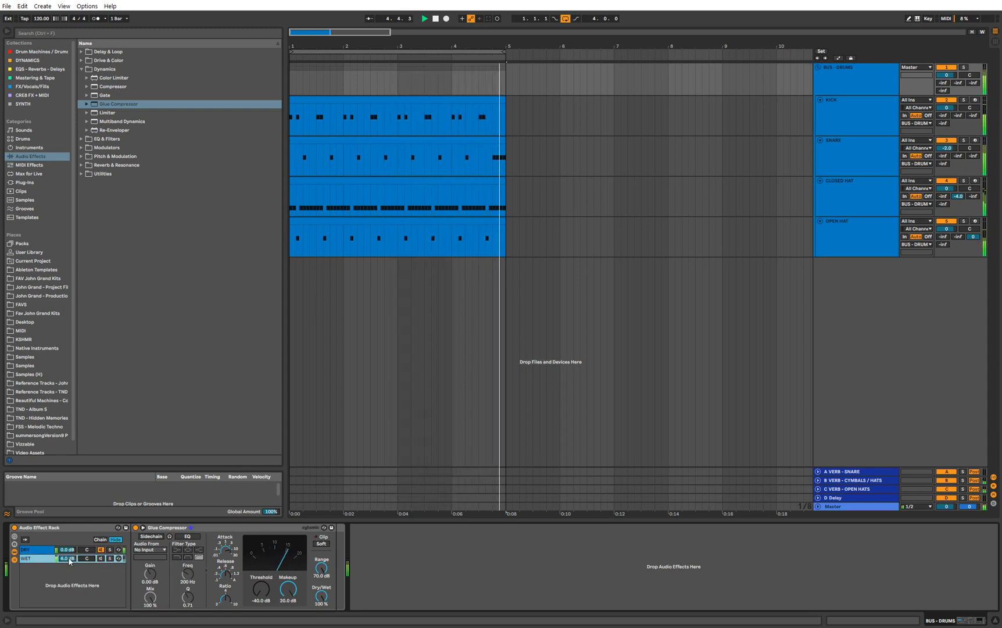
pyautogui.moveTo(68, 556); pyautogui.dragTo(68, 547)
pyautogui.click(101, 558)
pyautogui.click(101, 558)
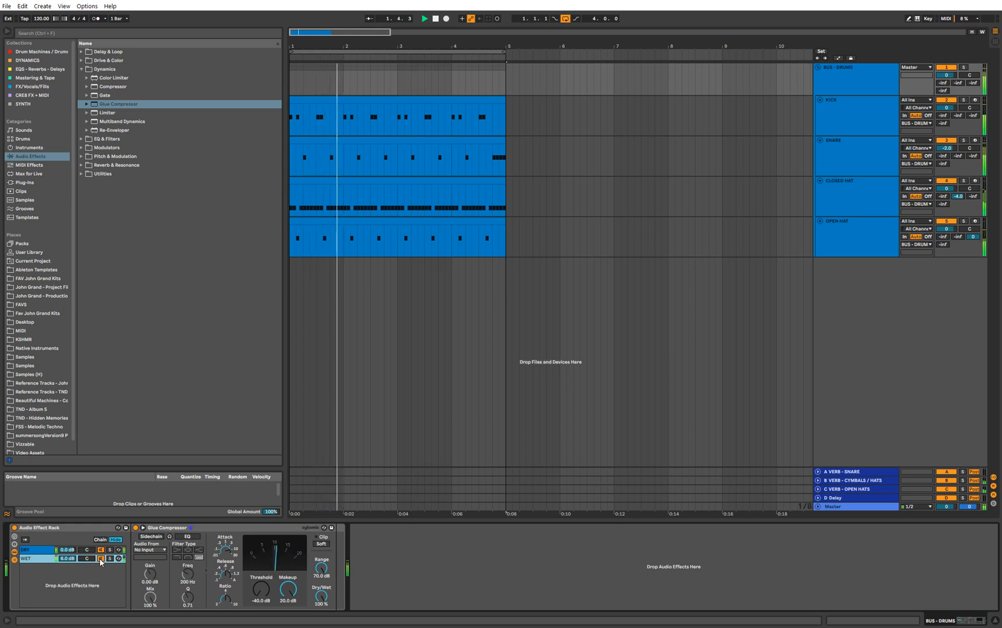
pyautogui.click(101, 559)
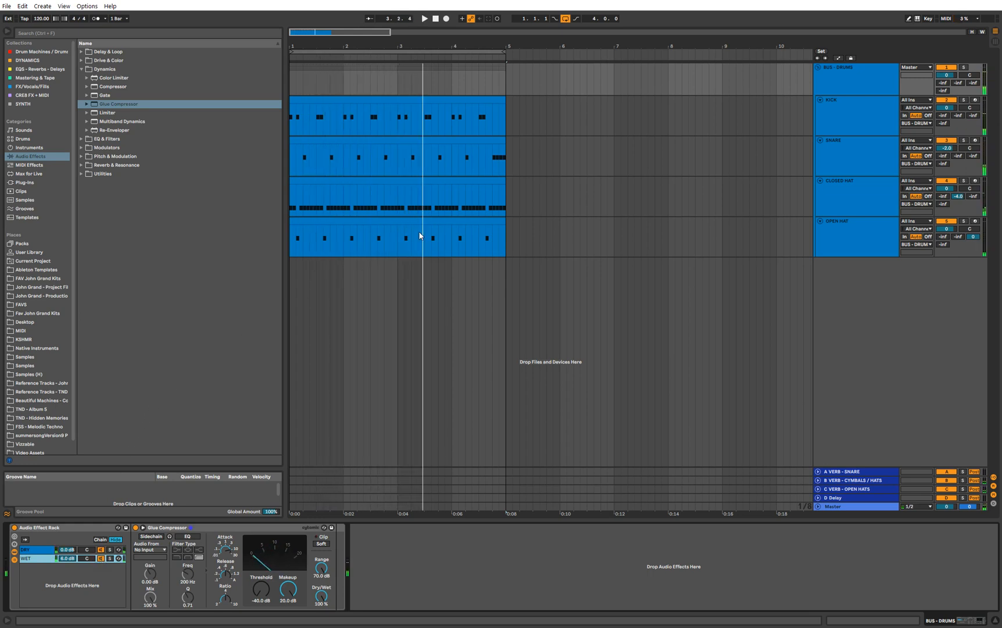
# - Fold the KICK, SNARE, CLOSED HAT and OPEN HAT tracks in the arrangement
pyautogui.click(826, 100)
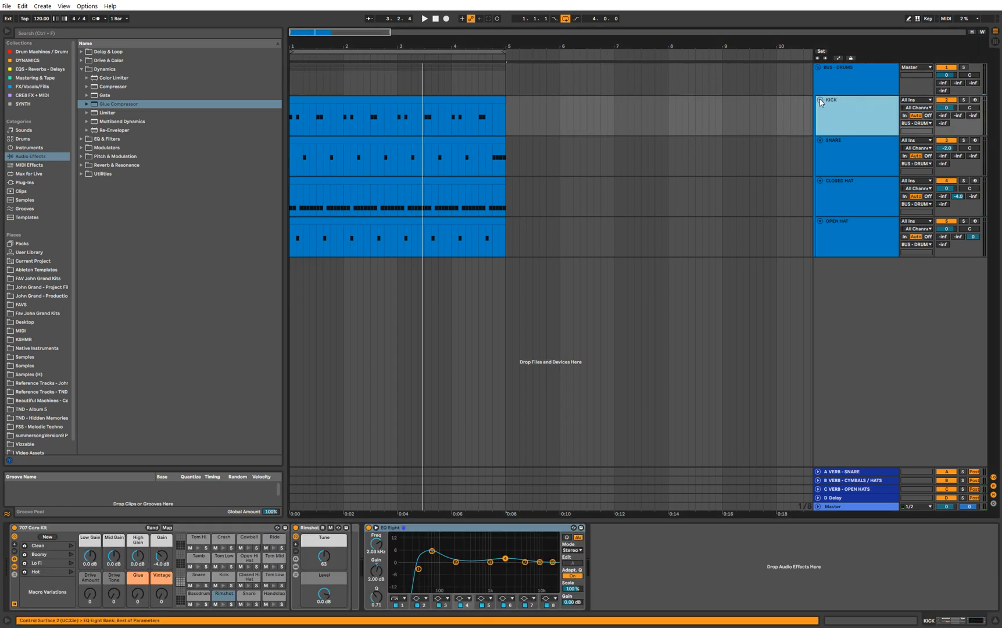
pyautogui.click(819, 100)
pyautogui.click(819, 108)
pyautogui.click(819, 117)
pyautogui.click(820, 125)
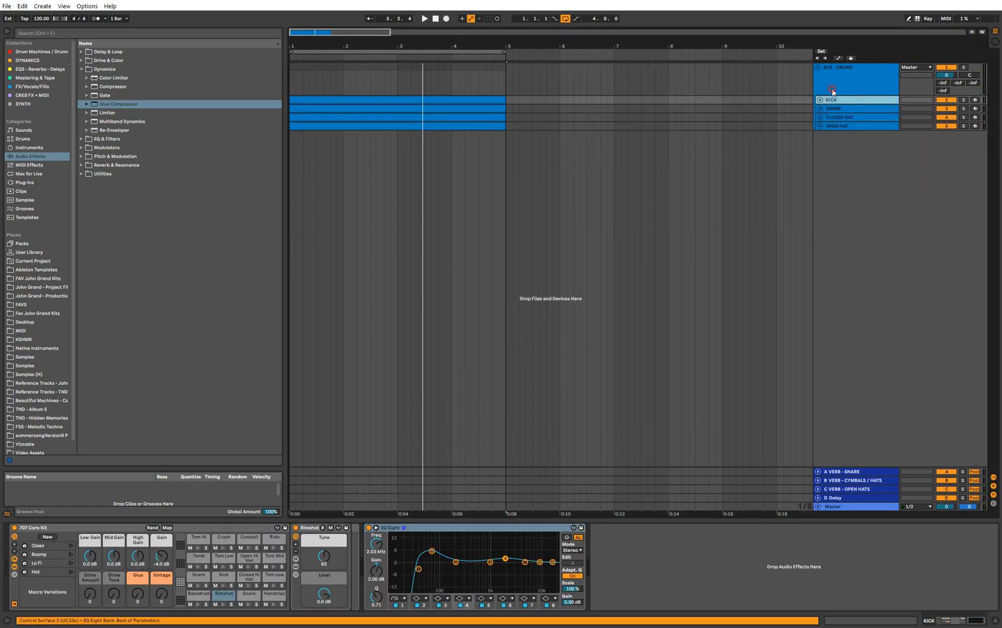
# - Find EQ Eight by searching the audio effects for EQ and add it after the rack on the BUS - DRUMS track
pyautogui.click(854, 79)
pyautogui.click(407, 567)
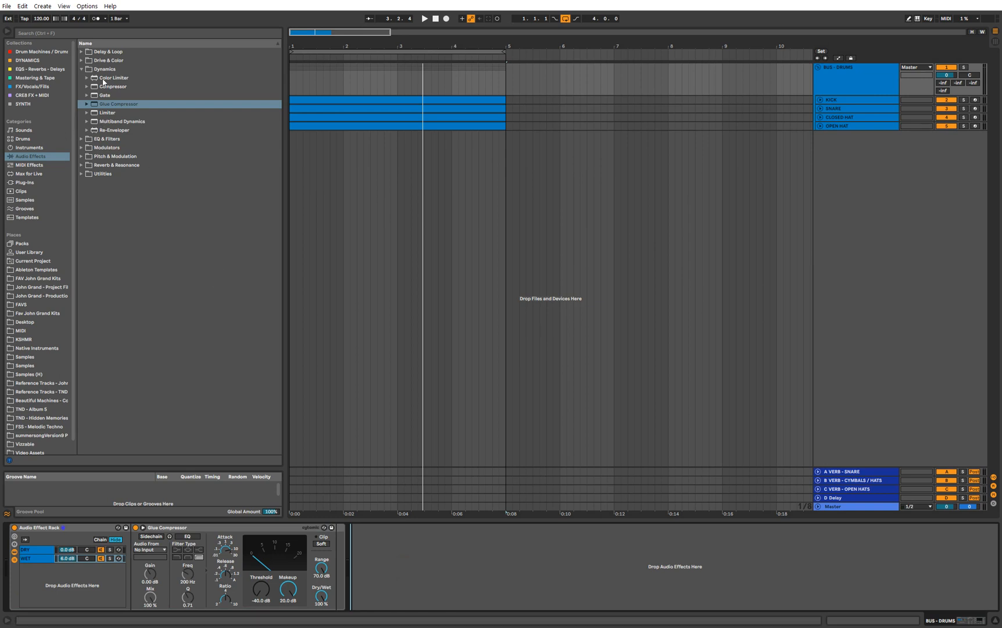
pyautogui.click(82, 35)
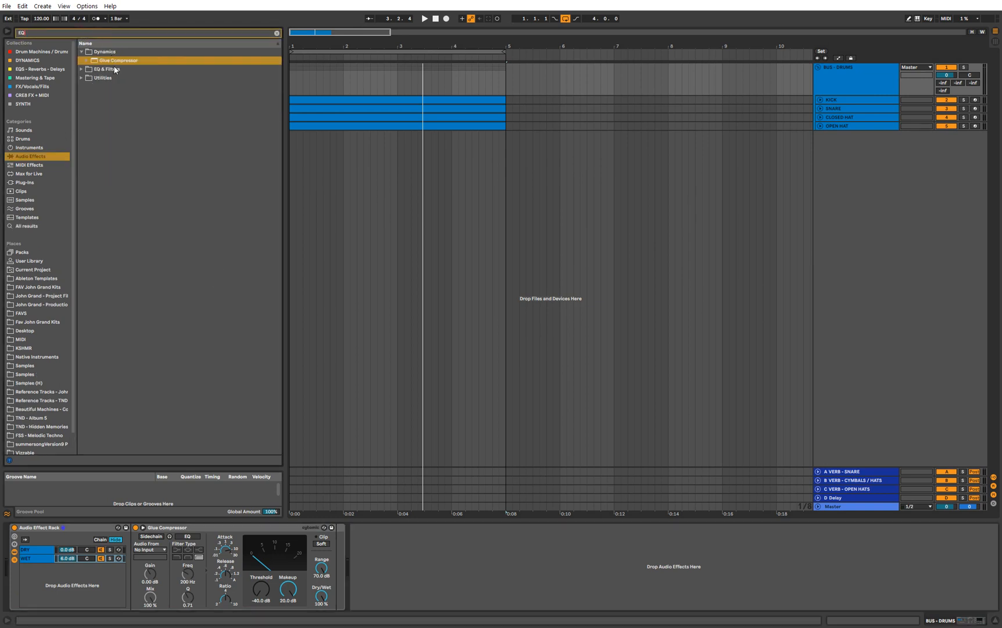
pyautogui.click(111, 70)
pyautogui.doubleClick(126, 87)
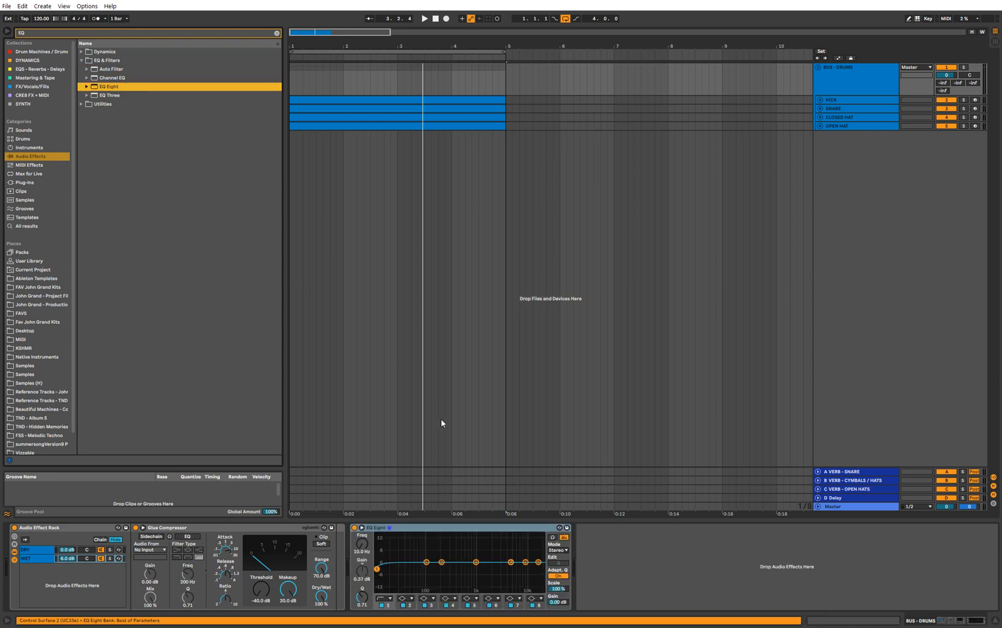
# - Expand the EQ Eight display and make band 1 a steep low cut at 30.0 Hz while monitoring the loop
pyautogui.click(362, 528)
pyautogui.press('space')
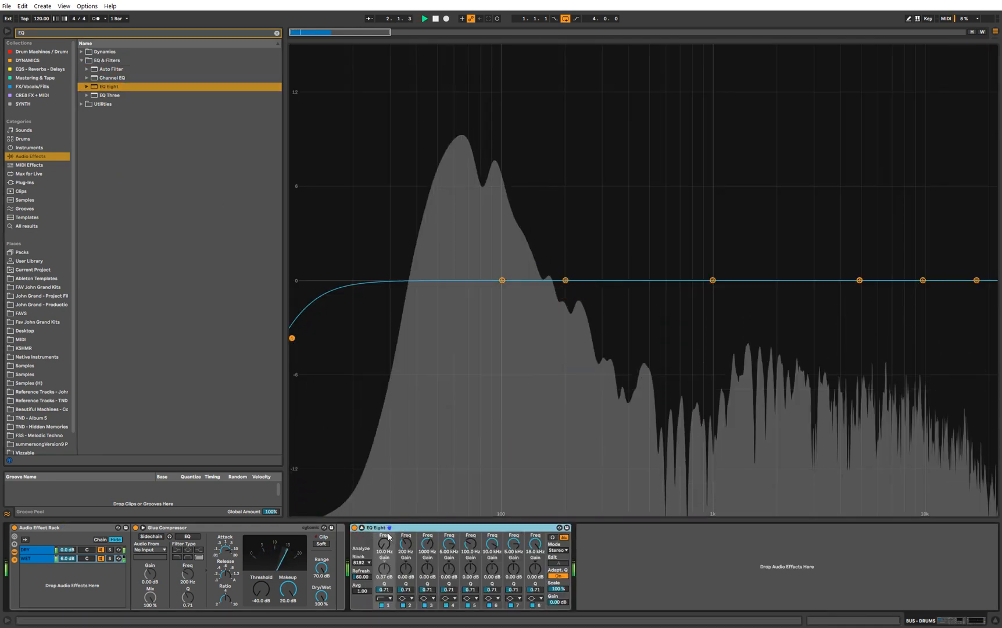
pyautogui.moveTo(292, 340); pyautogui.dragTo(394, 338)
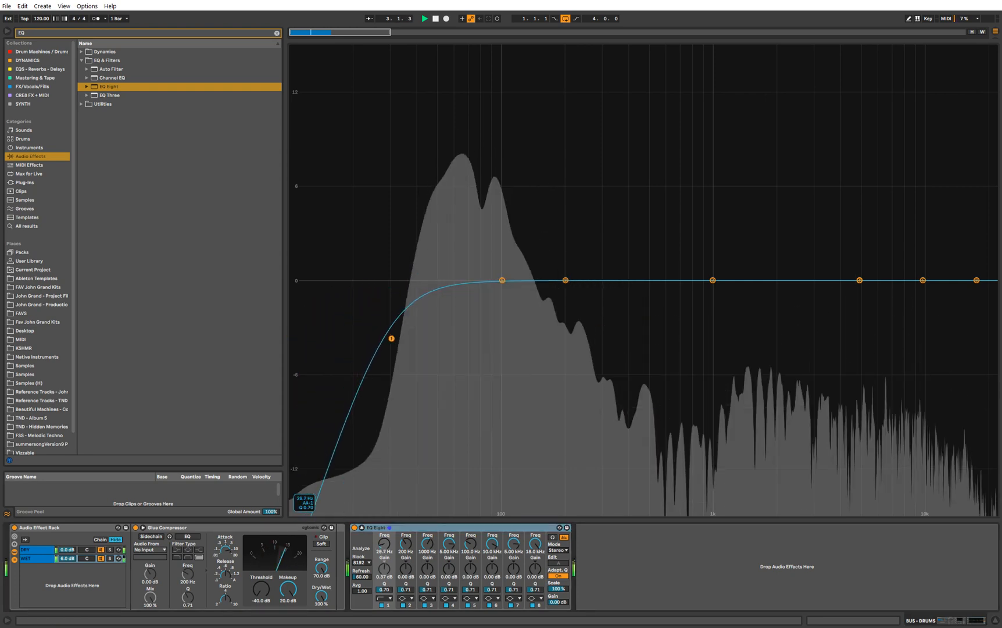
pyautogui.click(384, 598)
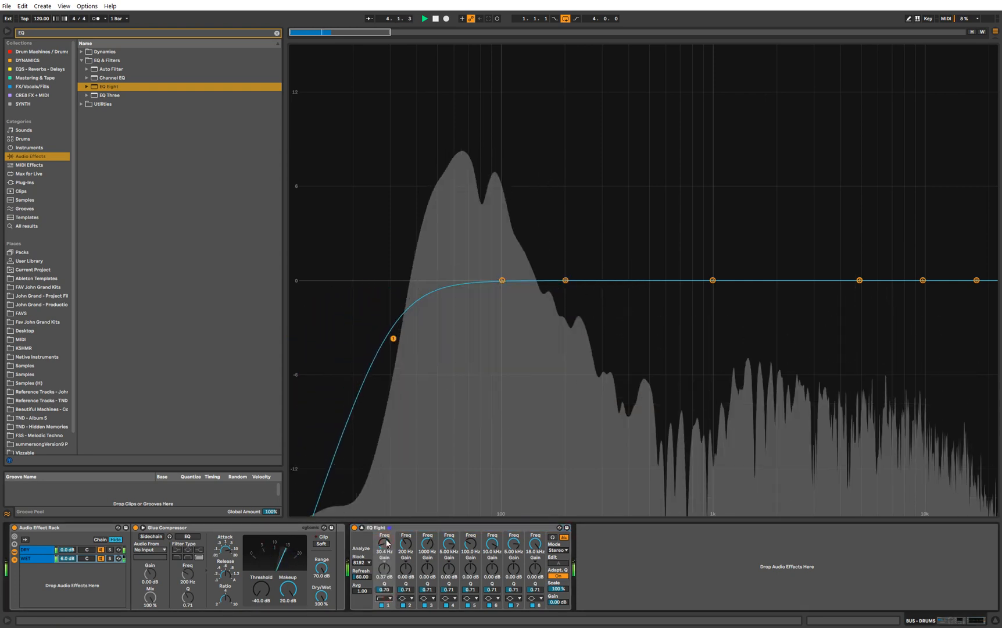
pyautogui.click(393, 550)
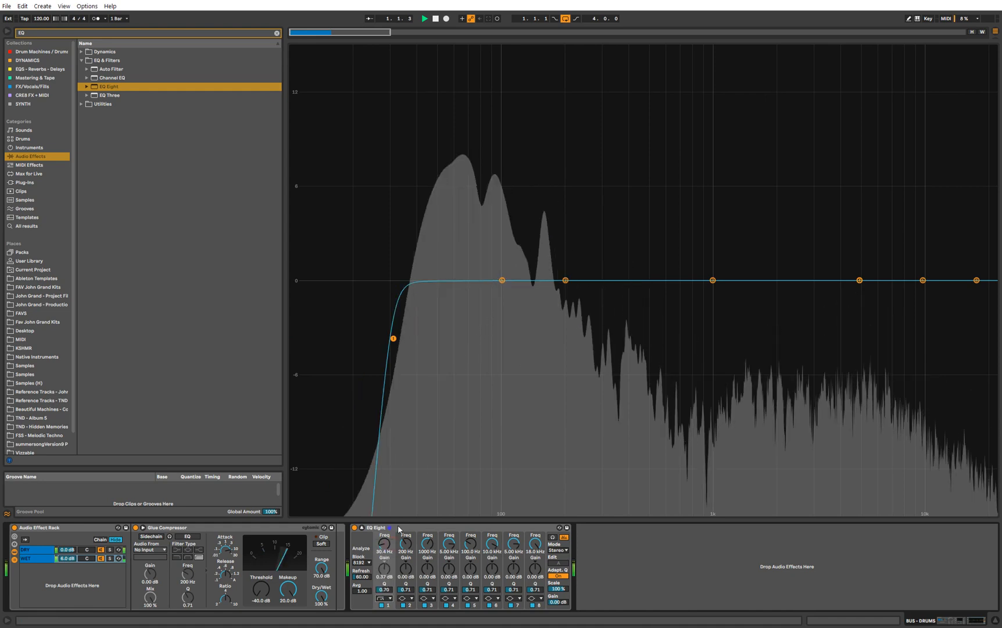
pyautogui.moveTo(394, 339); pyautogui.dragTo(395, 339)
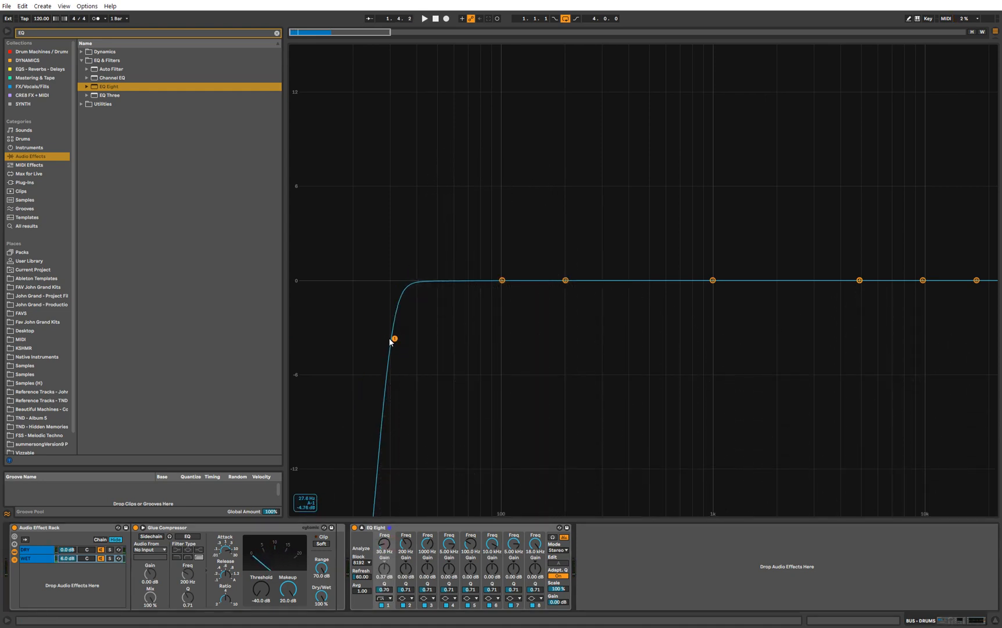
pyautogui.moveTo(389, 546); pyautogui.dragTo(389, 551)
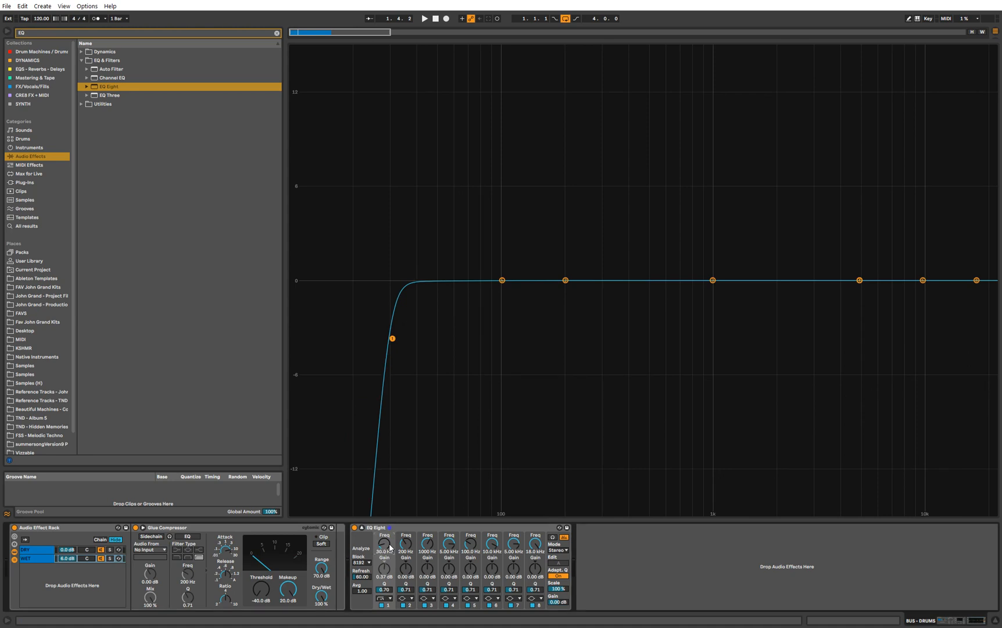
# - Boost EQ Eight's band 4 by about 1.17 dB at about 6.38 kHz while the loop plays
pyautogui.press('space')
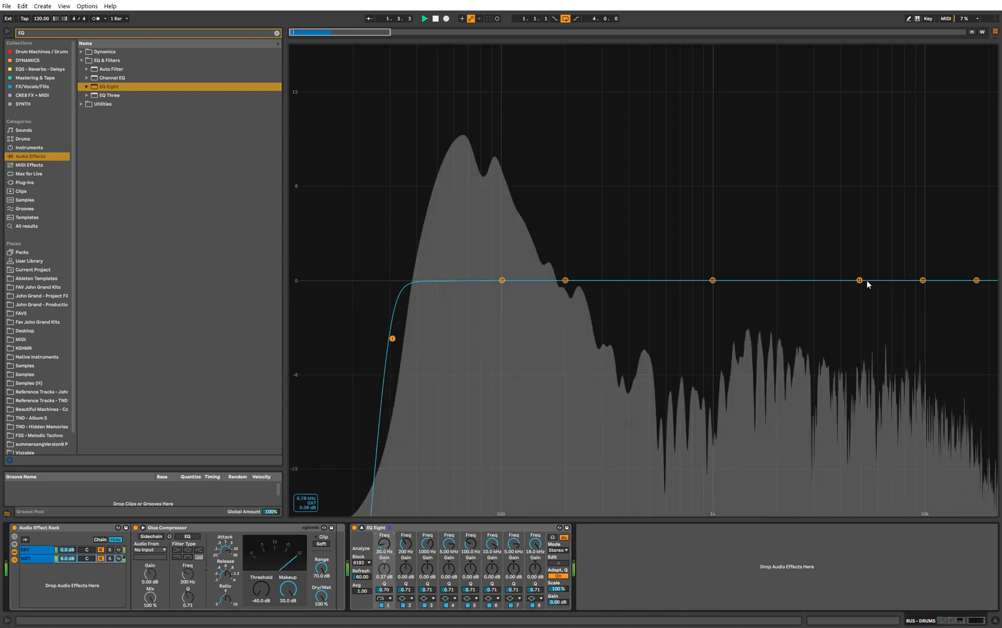
pyautogui.moveTo(858, 284); pyautogui.dragTo(881, 262)
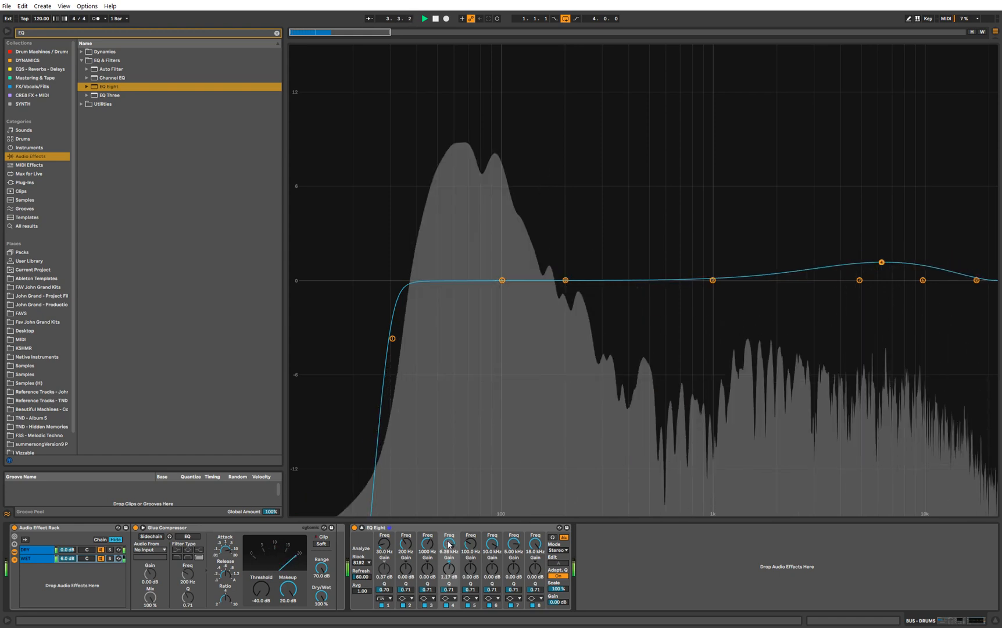
# - Raise EQ Eight's band 4 gain to 1.50 dB at 6.38 kHz and compare the loop with the EQ bypassed and active
pyautogui.moveTo(448, 544); pyautogui.dragTo(455, 548)
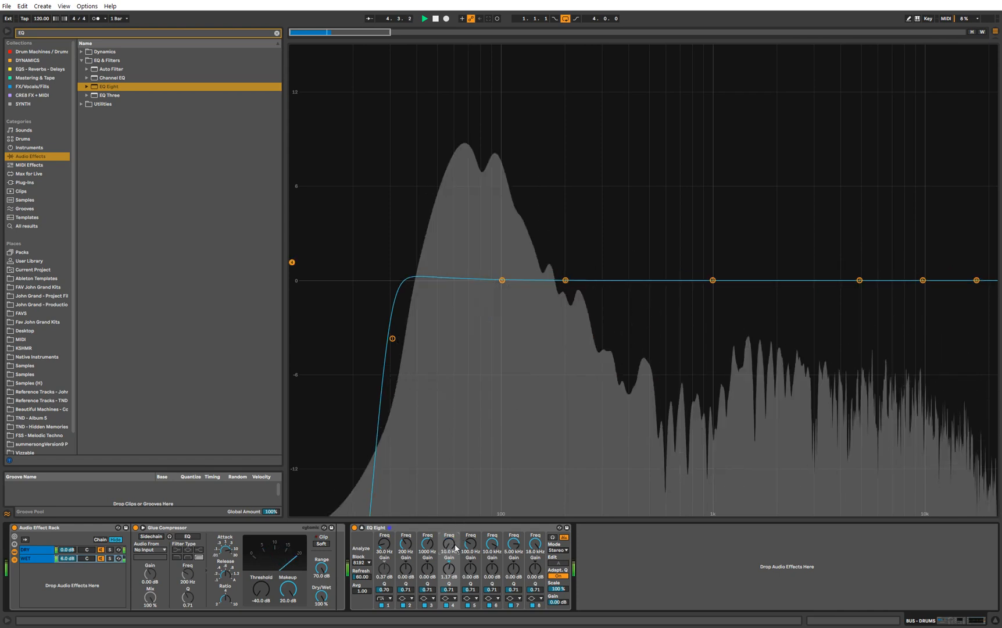
pyautogui.hotkey('ctrl', 'z')
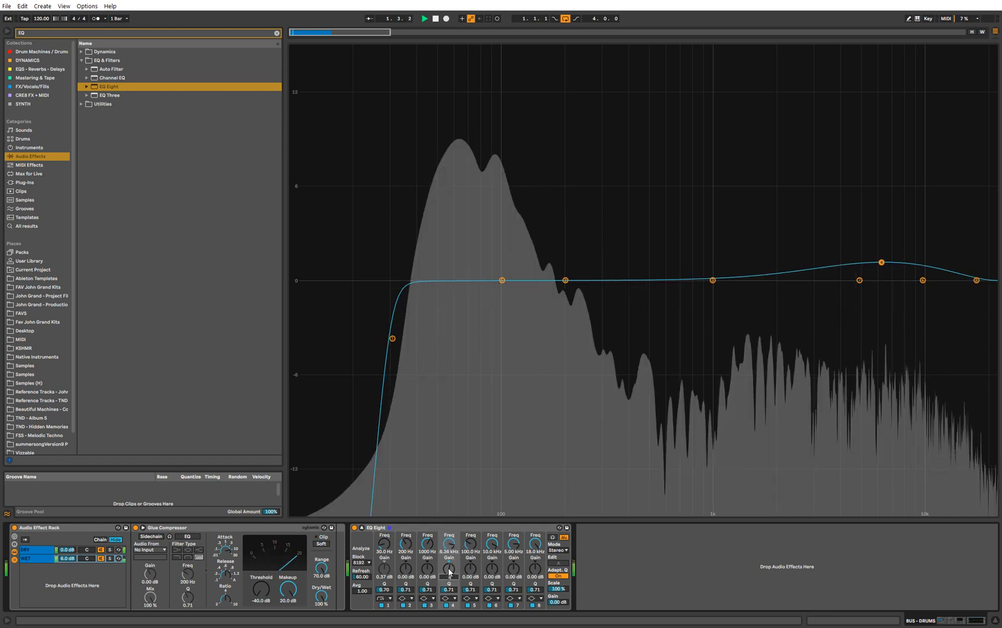
pyautogui.click(354, 527)
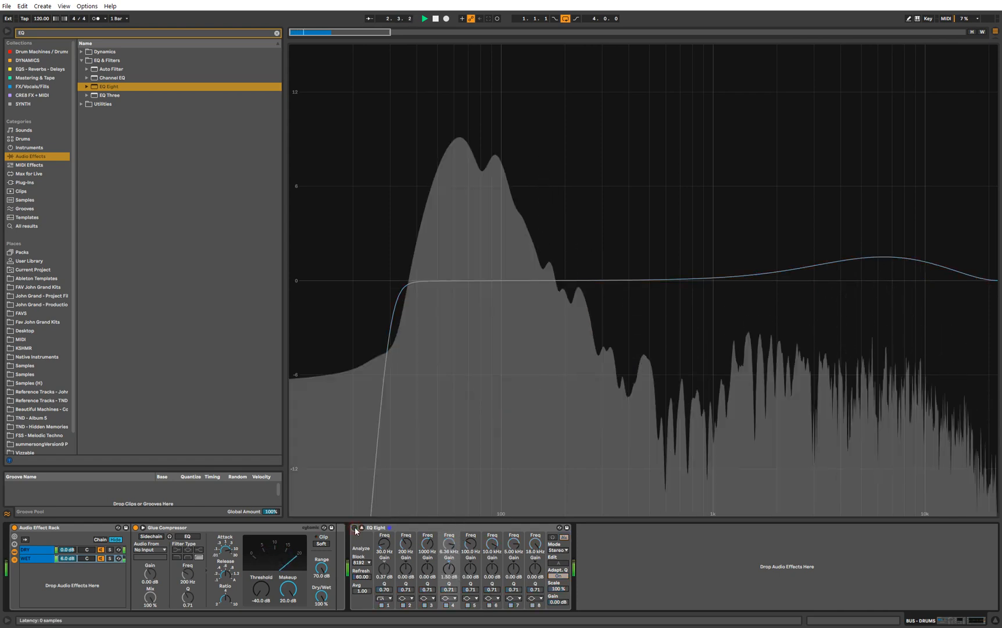
pyautogui.click(354, 528)
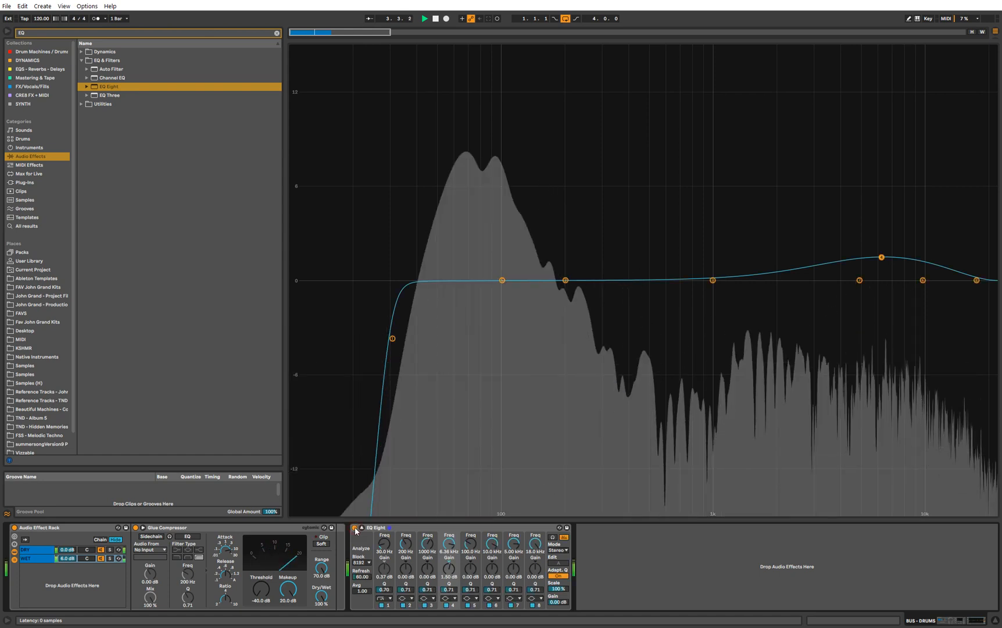
pyautogui.press('space')
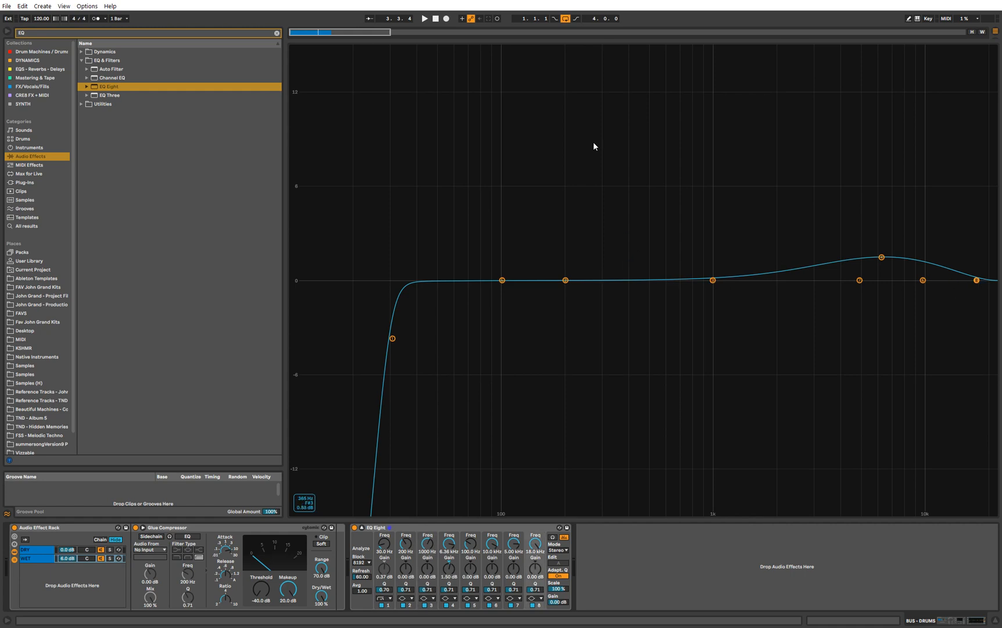
# - Collapse the enlarged EQ Eight display back into the device and audition the drum loop from the arrangement
pyautogui.moveTo(557, 39); pyautogui.dragTo(557, 424)
pyautogui.click(361, 528)
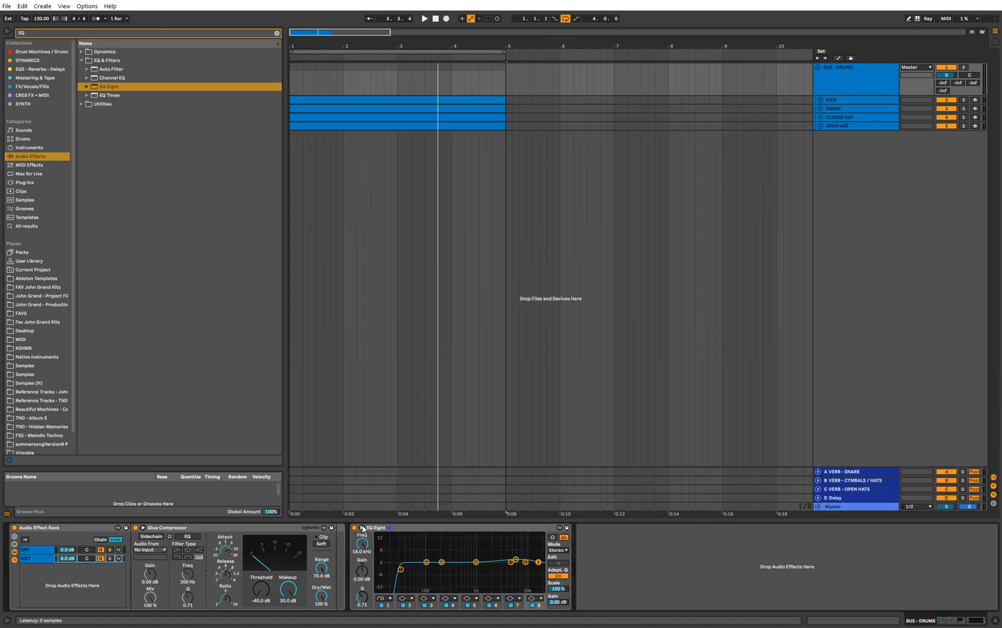
pyautogui.press('space')
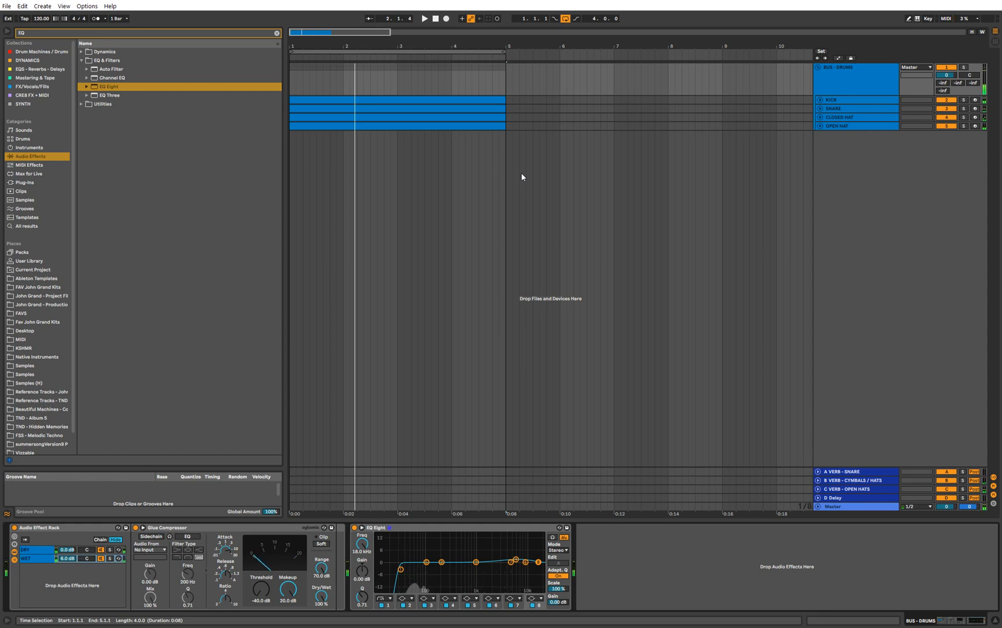
pyautogui.press('space')
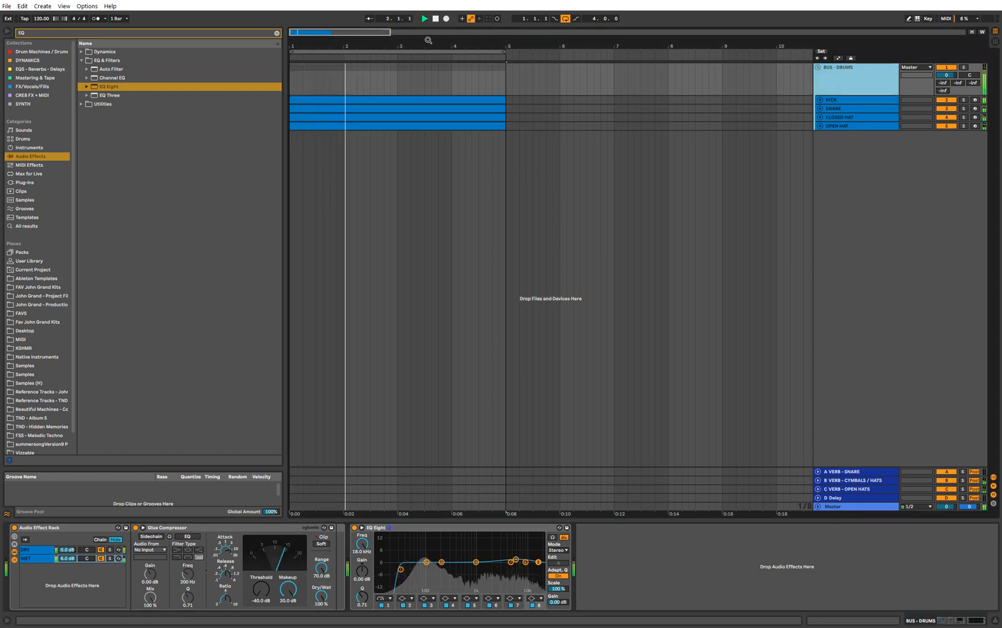
# - Clear the browser search and add Delay from the Delay & Loop effects after EQ Eight on the BUS - DRUMS track
pyautogui.click(849, 72)
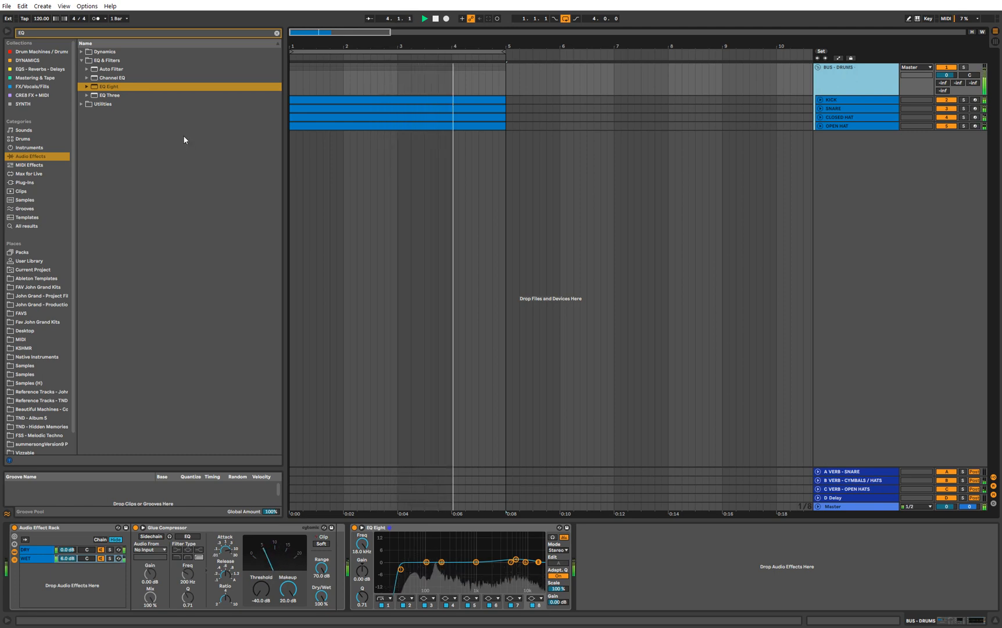
pyautogui.click(278, 33)
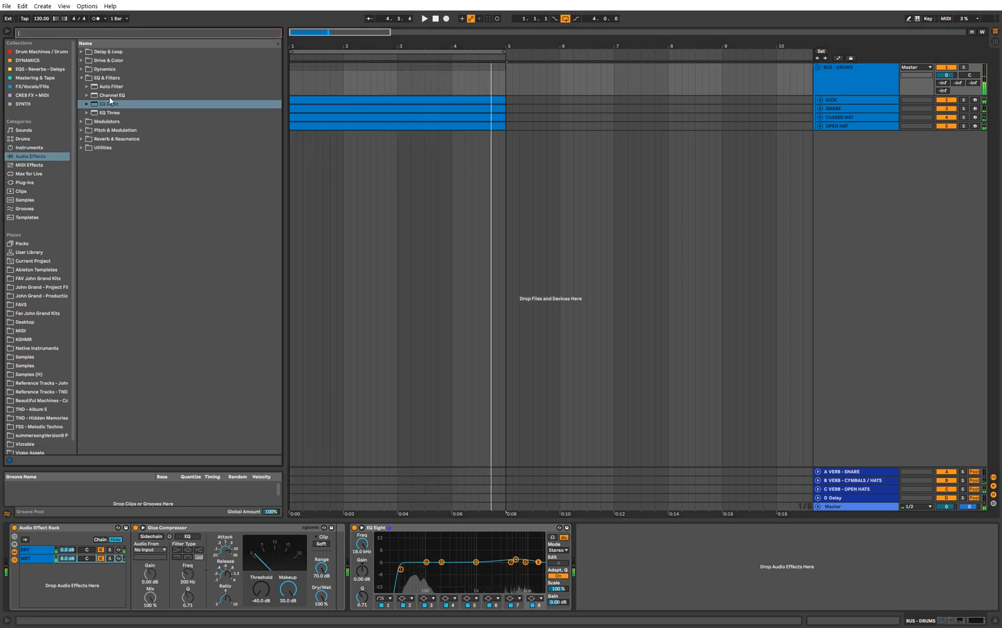
pyautogui.click(82, 78)
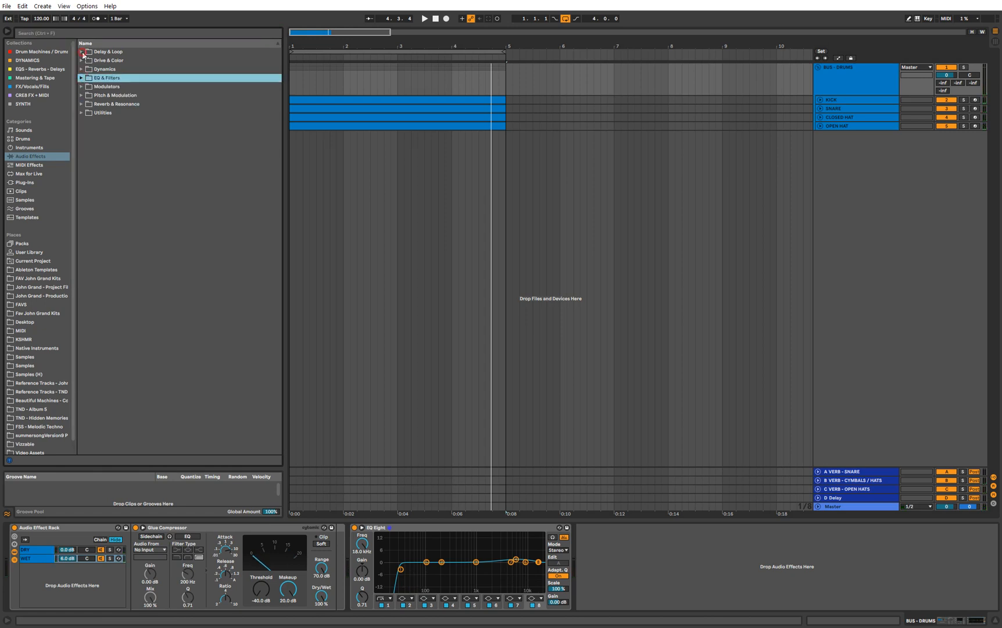
pyautogui.click(82, 53)
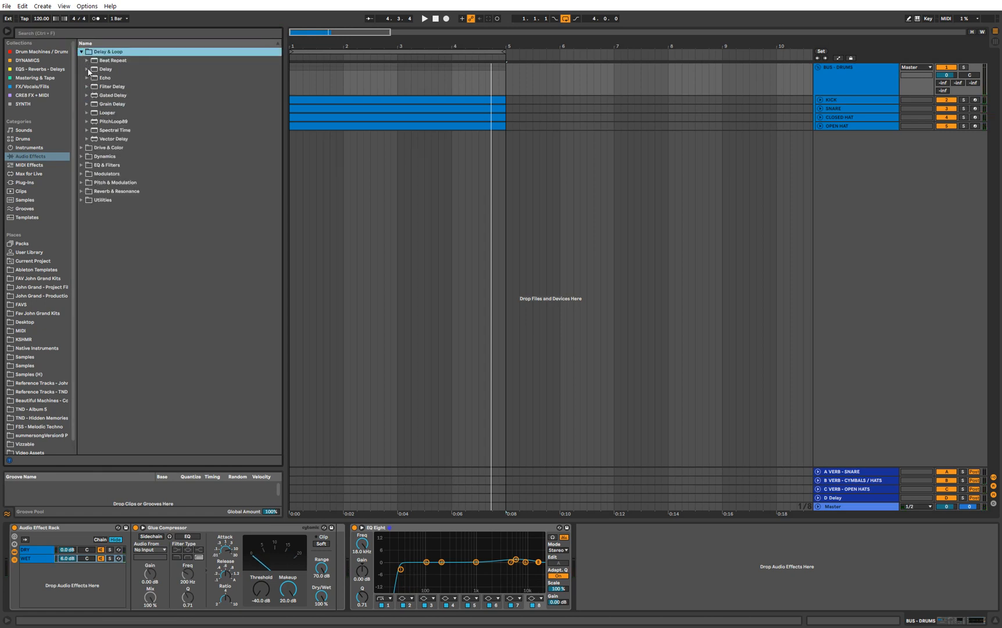
pyautogui.doubleClick(101, 70)
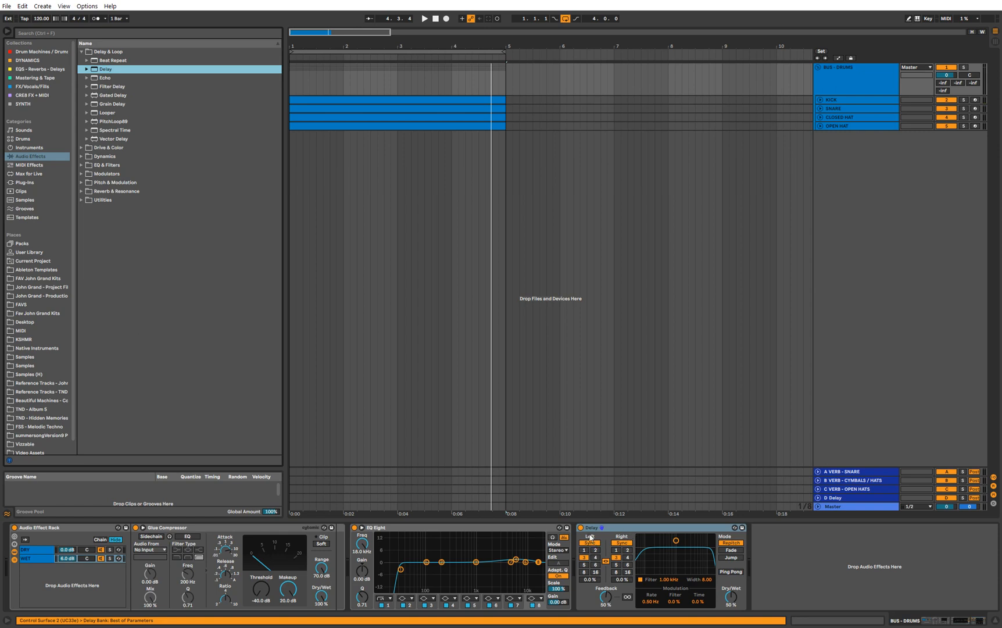
# - Show the Delay's Device On automation and draw it off except for a short on section just before bar 2, then audition it
pyautogui.click(590, 535)
pyautogui.press('a')
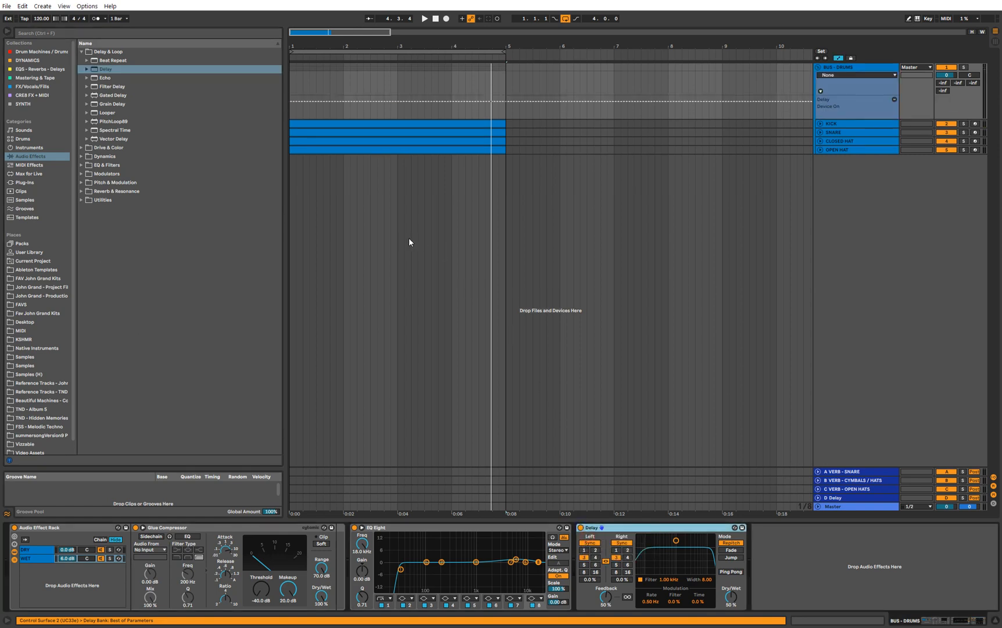
pyautogui.click(342, 102)
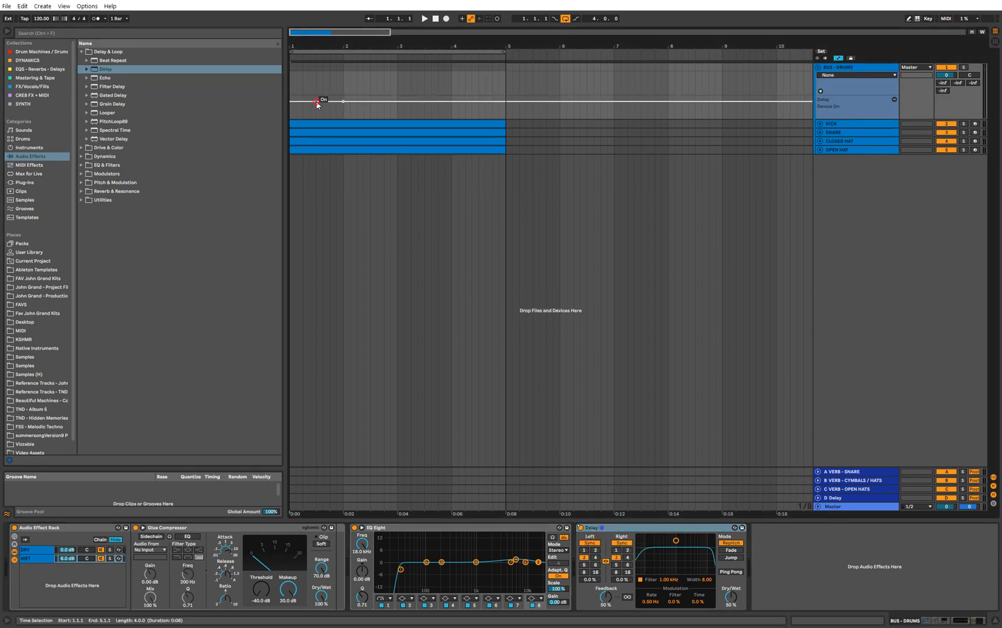
pyautogui.click(315, 102)
pyautogui.moveTo(315, 100); pyautogui.dragTo(344, 112)
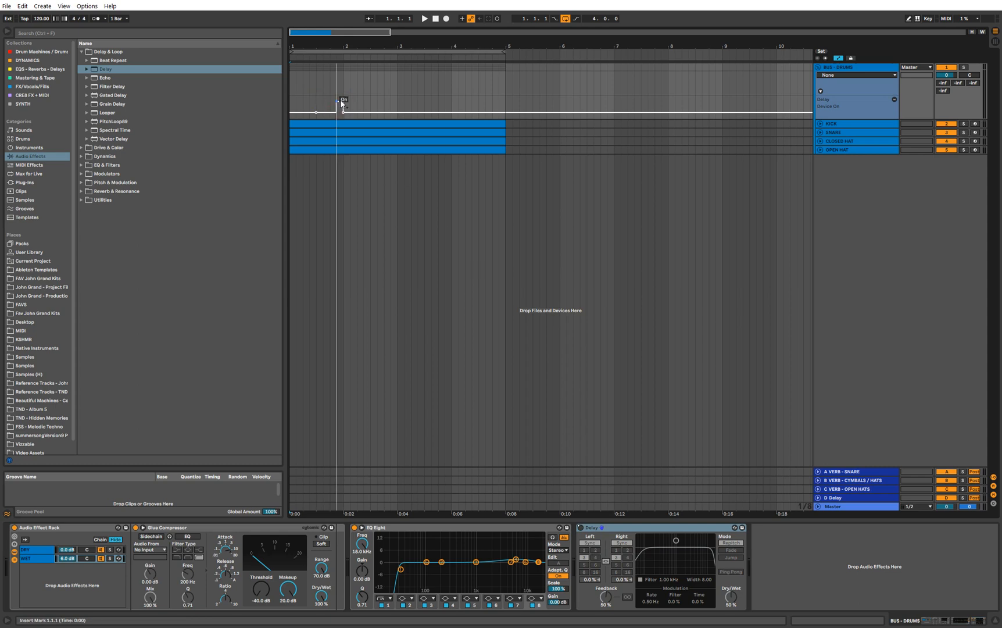
pyautogui.press('space')
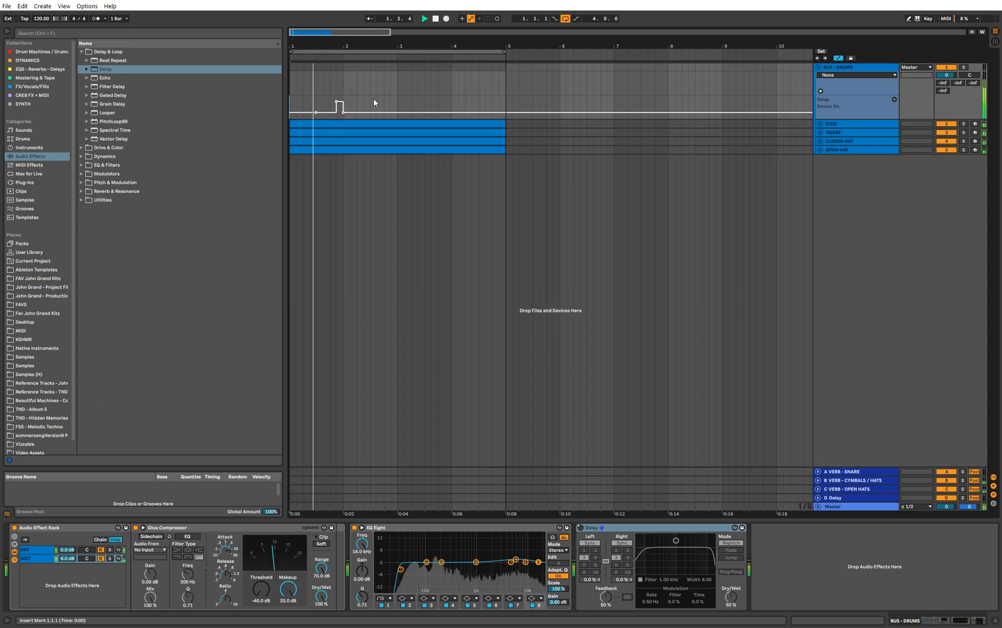
pyautogui.press('space')
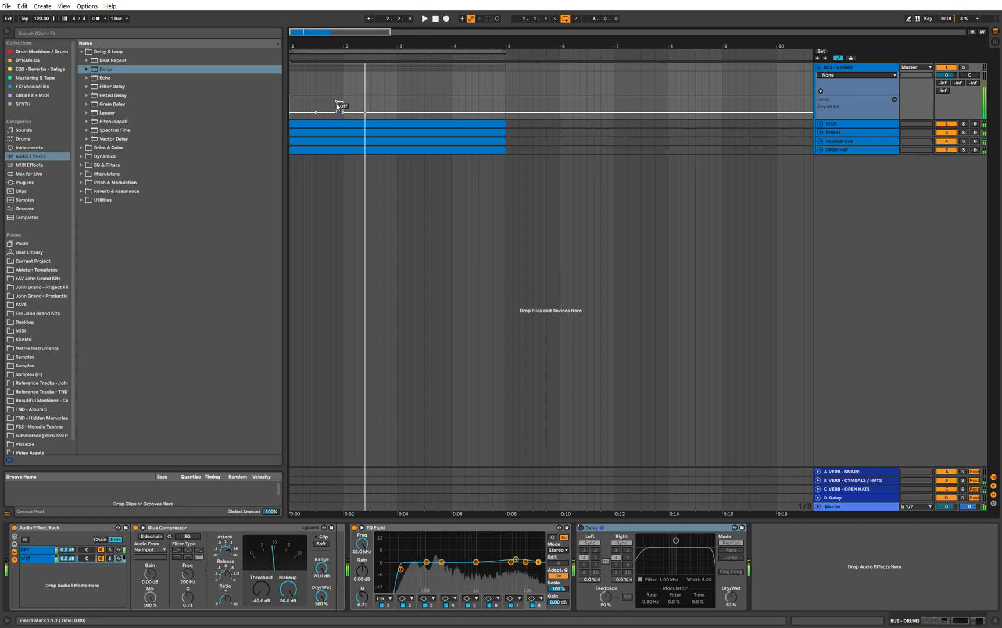
# - Extend the Delay's on section to start at beat 4 of bar 1 and audition it from beat 3
pyautogui.moveTo(336, 103); pyautogui.dragTo(330, 103)
pyautogui.click(310, 99)
pyautogui.press('space')
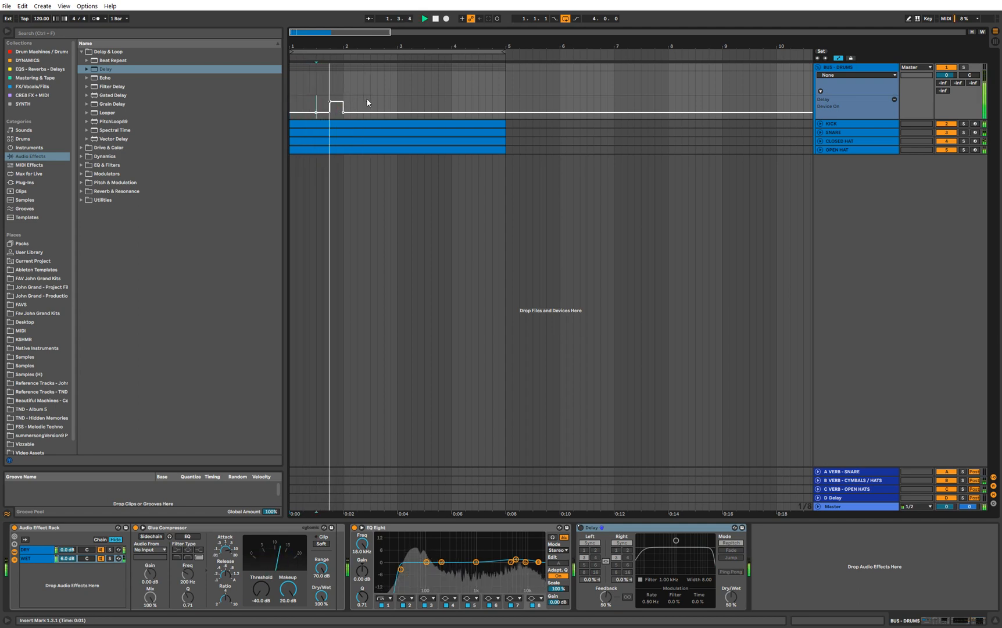
pyautogui.press('space')
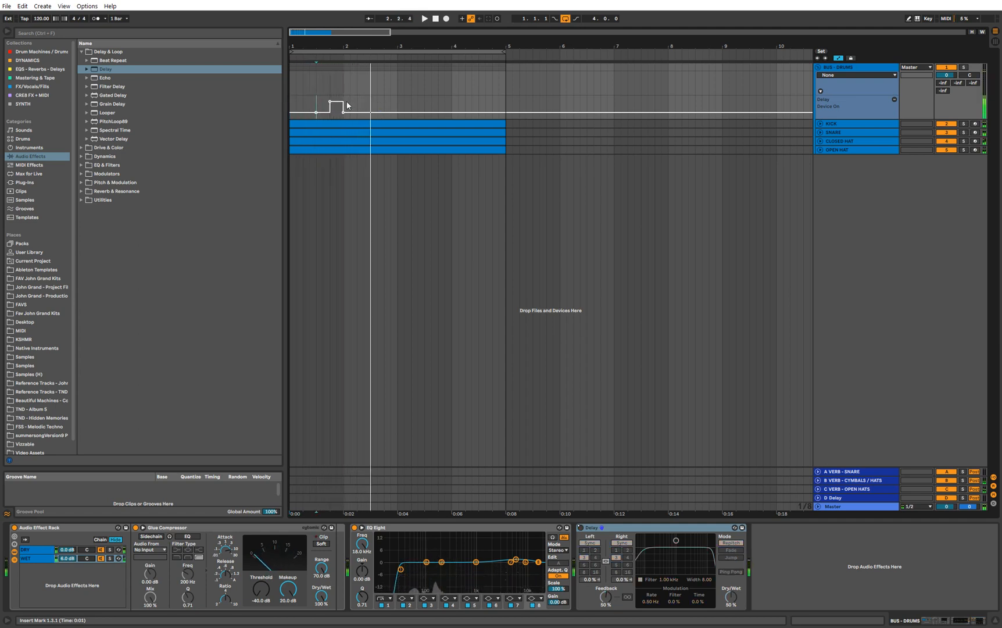
# - Try a Delay time of 2 sixteenths, then set it to 1 sixteenth while auditioning from beat 3 of bar 1
pyautogui.click(596, 551)
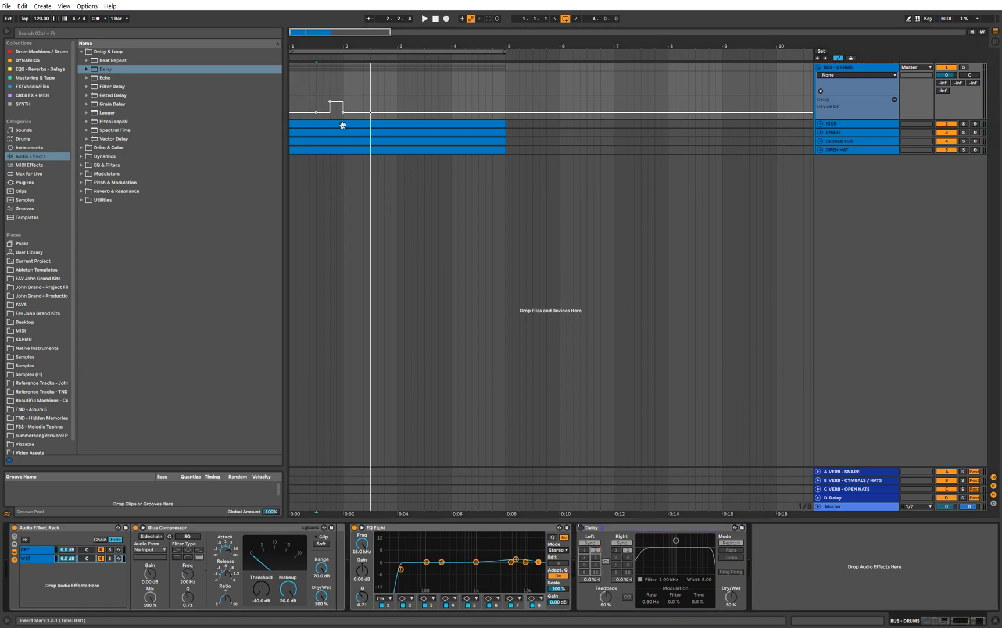
pyautogui.click(316, 106)
pyautogui.press('space')
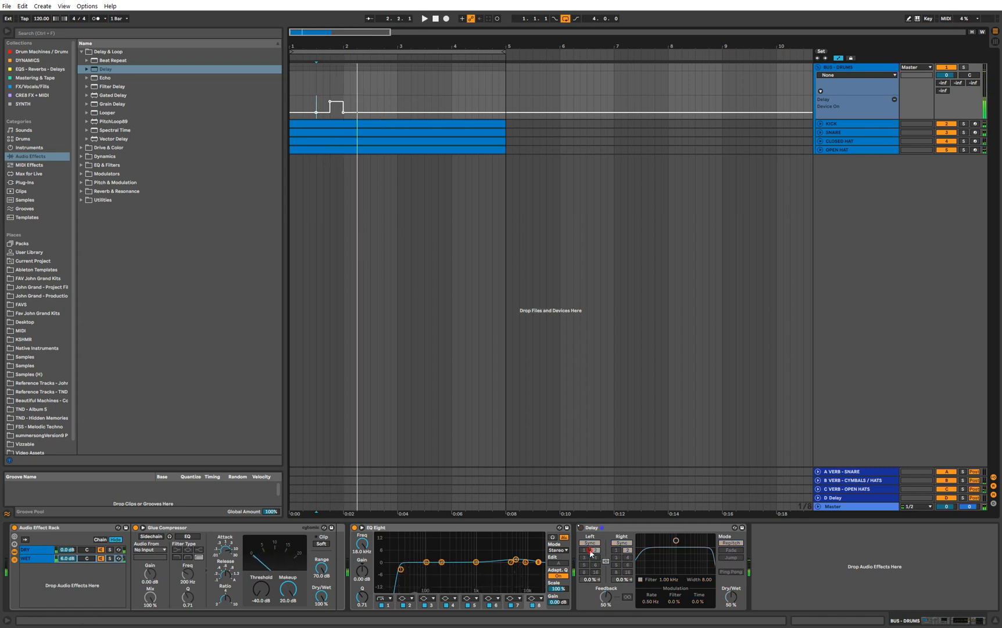
pyautogui.click(585, 550)
pyautogui.press('space')
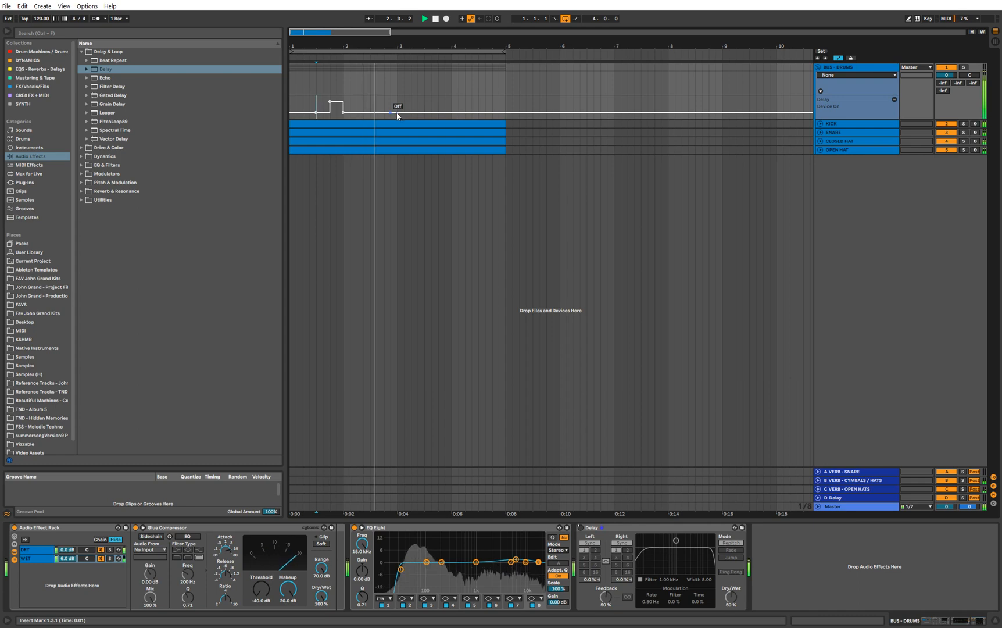
# - Add Delay on sections at bar 3, near bar 4 and just before bar 5, and enable Ping Pong
pyautogui.moveTo(397, 113)
pyautogui.mouseDown()
pyautogui.moveTo(397, 101)
pyautogui.moveTo(404, 112)
pyautogui.moveTo(452, 101)
pyautogui.moveTo(451, 112)
pyautogui.moveTo(492, 101)
pyautogui.moveTo(505, 112)
pyautogui.mouseUp()
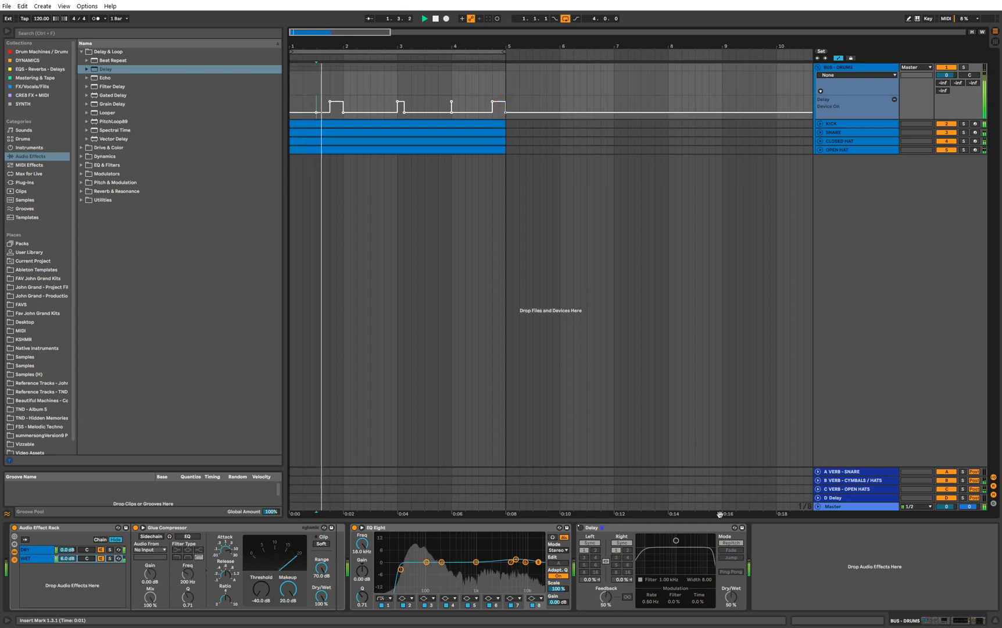
pyautogui.press('space')
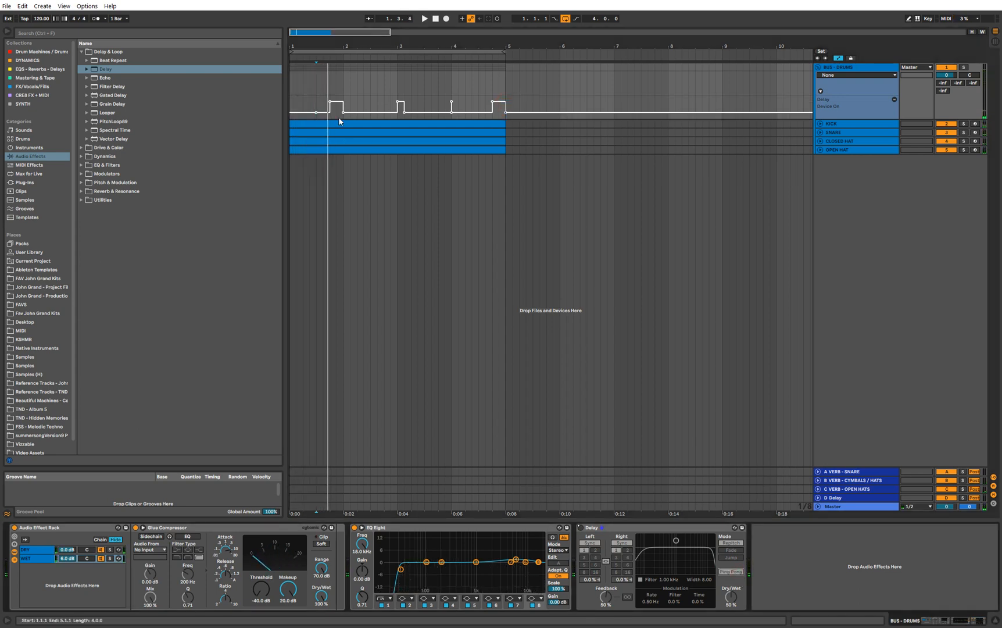
pyautogui.click(323, 115)
pyautogui.press('space')
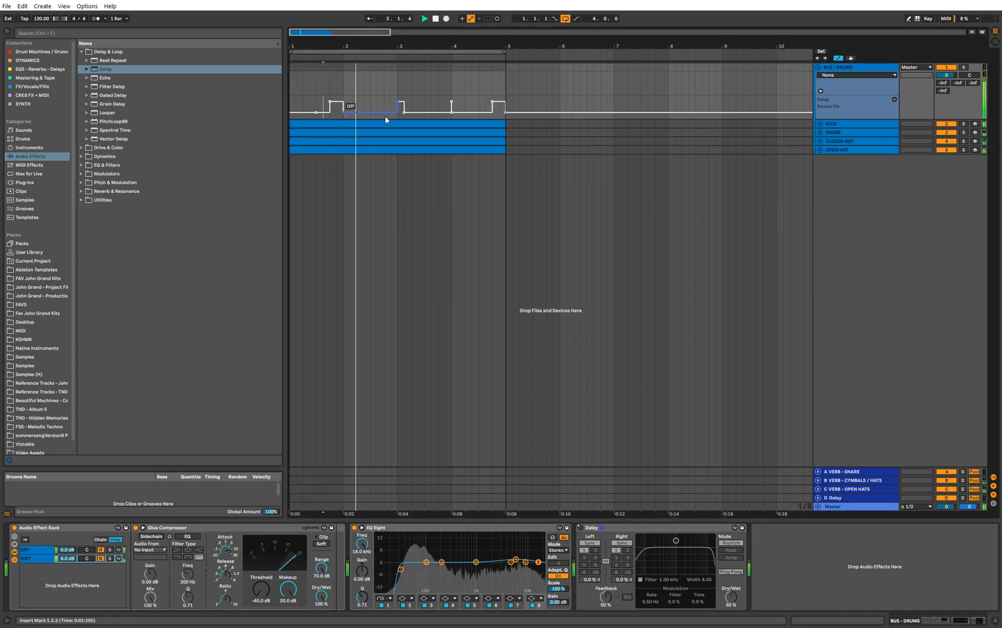
# - Set the Delay's Dry/Wet to 39% and adjust its middle on sections so they sit just before bars 3 and 4
pyautogui.moveTo(731, 597); pyautogui.dragTo(731, 604)
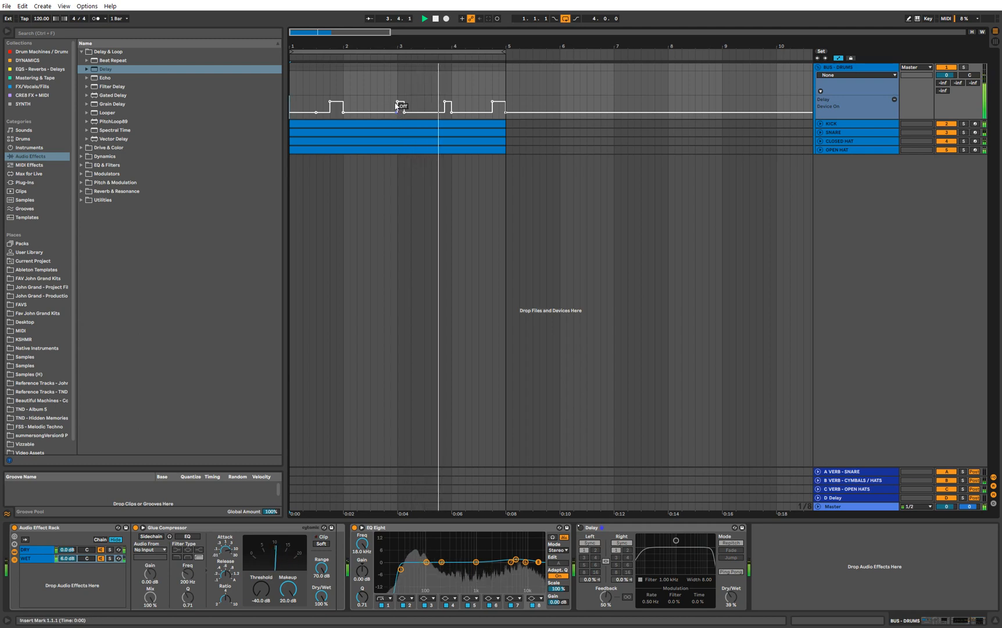
pyautogui.moveTo(398, 102); pyautogui.dragTo(398, 112)
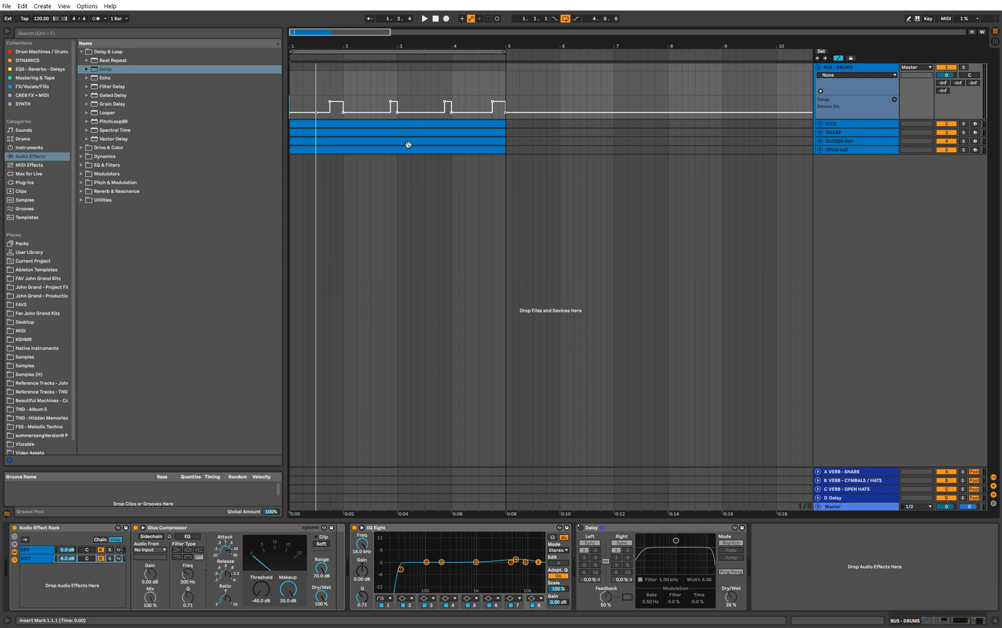
# - Add Beat Repeat after the Delay on the BUS - DRUMS track and hot-swap it to the Airpusher preset
pyautogui.moveTo(195, 60); pyautogui.dragTo(674, 531)
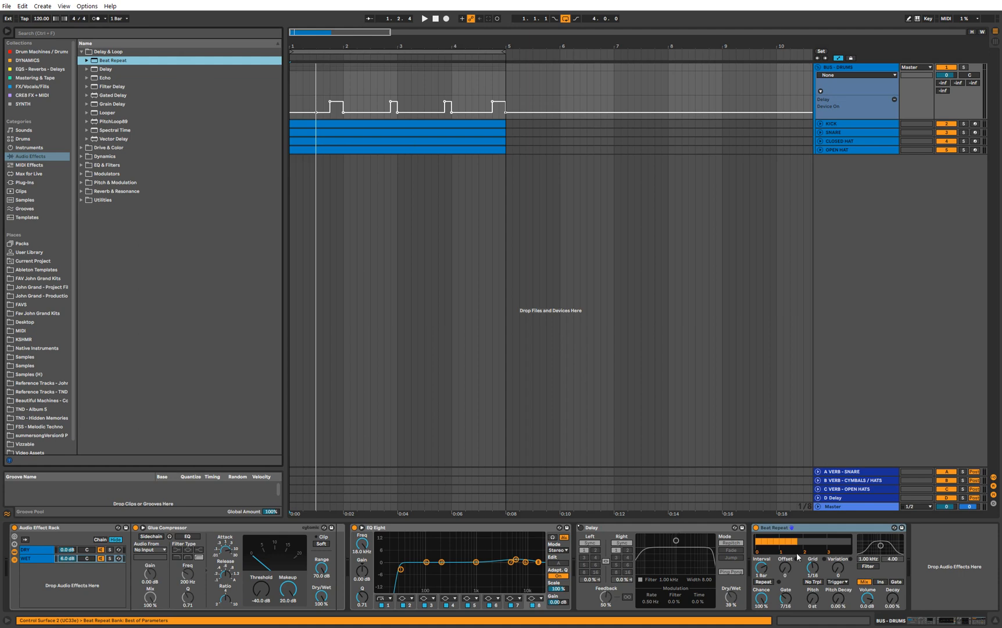
pyautogui.click(895, 528)
pyautogui.press('Down')
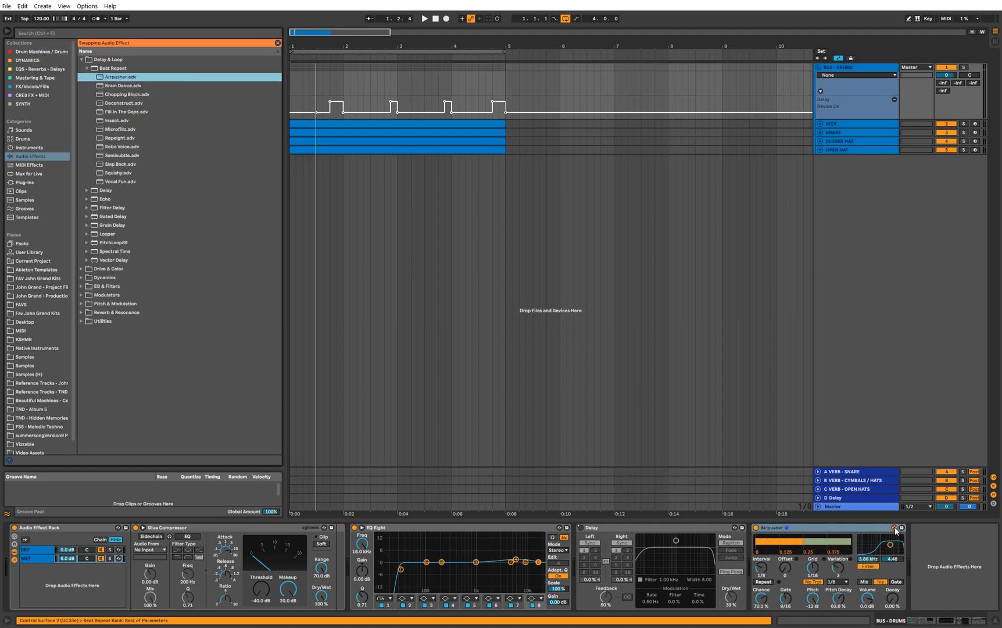
# - Audition the following Beat Repeat presets one by one while the loop plays, from Brain Dance through to Squishy
pyautogui.press('space')
pyautogui.press('Down')
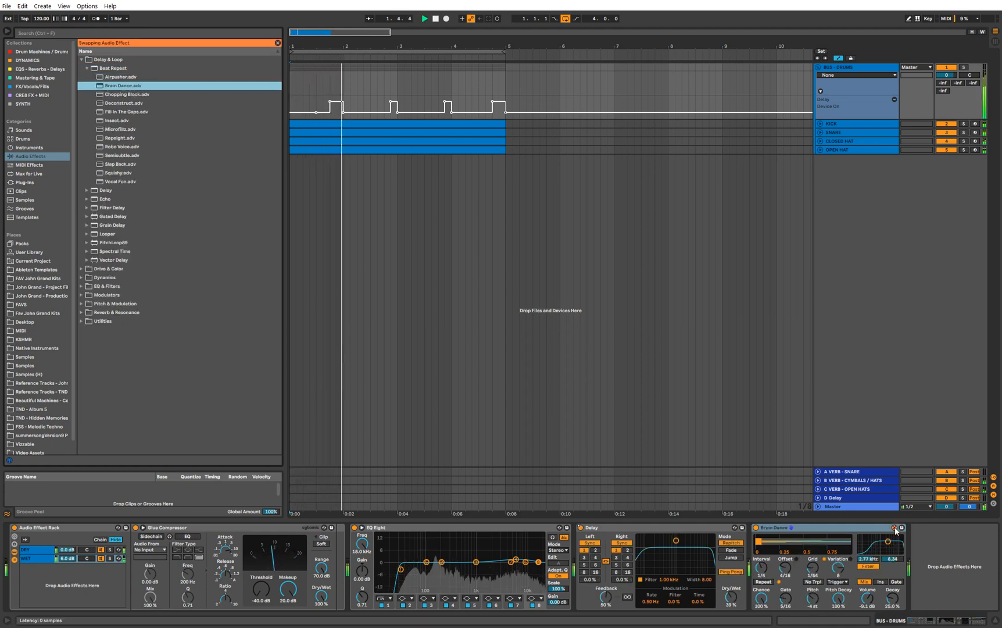
pyautogui.press('Down')
pyautogui.press('Down')
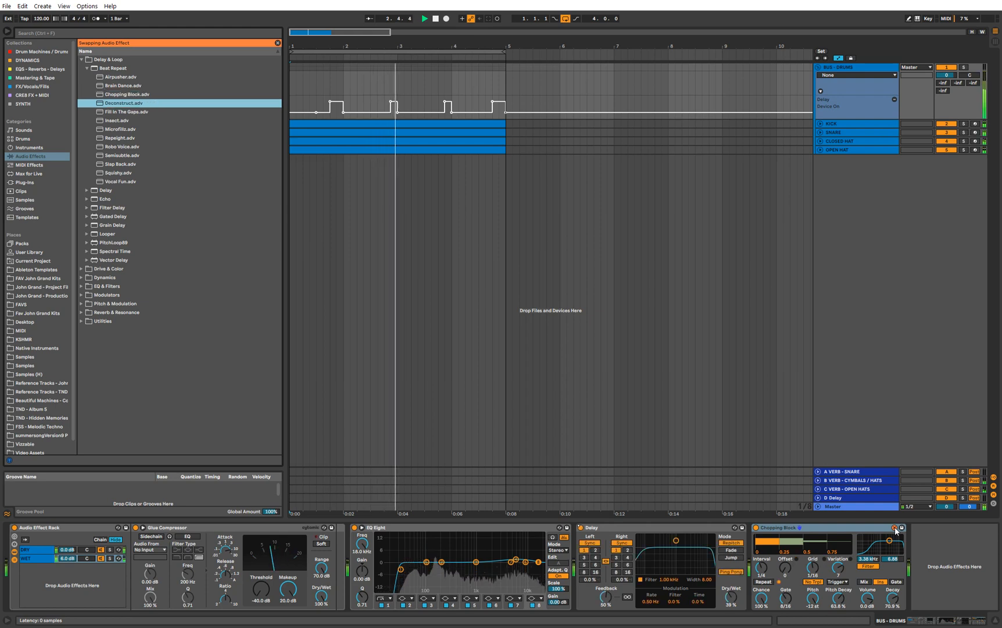
pyautogui.press('Down')
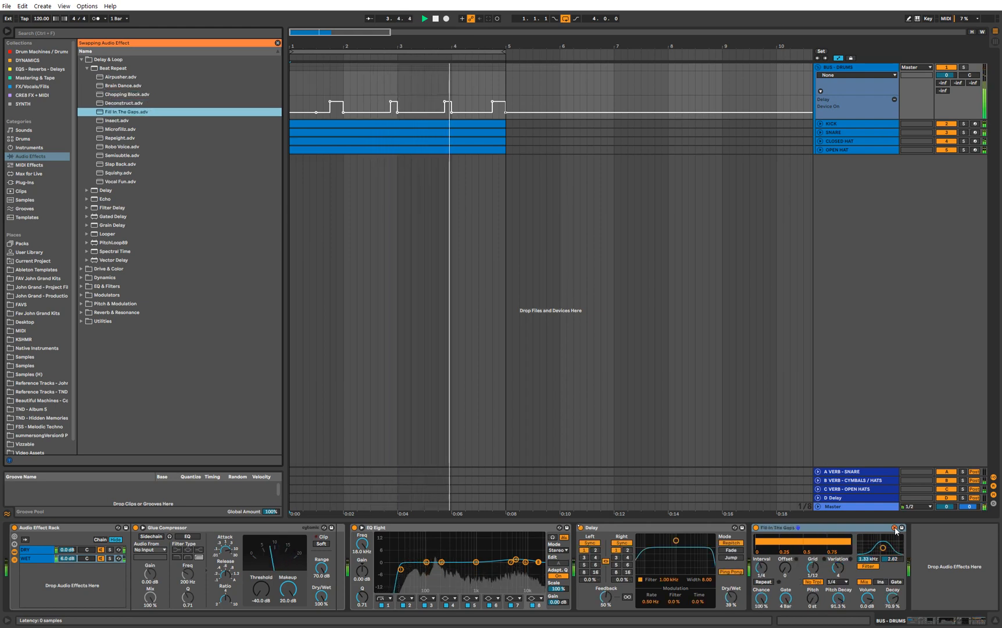
pyautogui.press('Down')
pyautogui.press('Down')
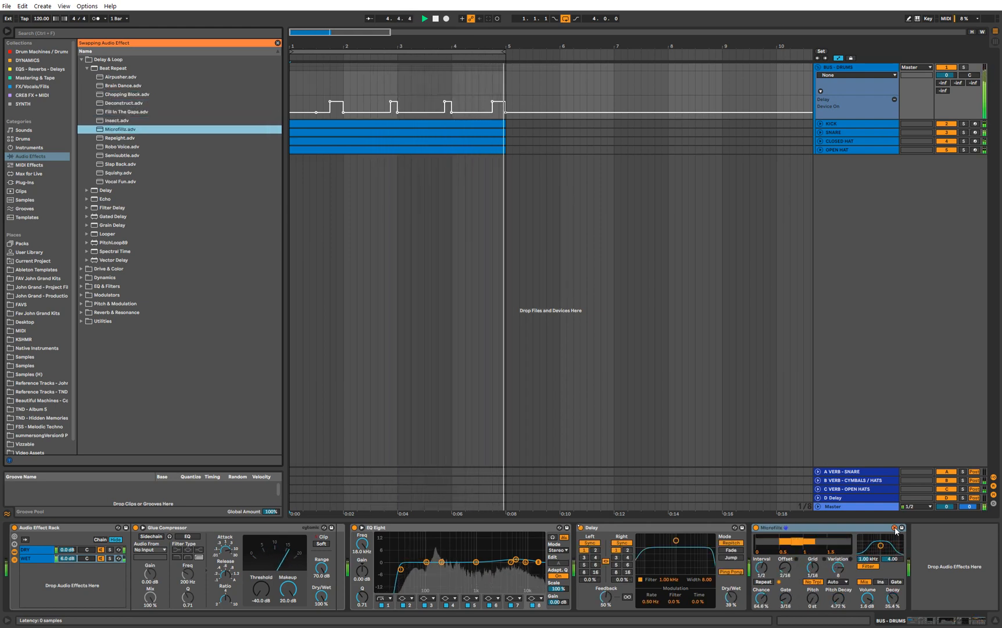
pyautogui.press('Down')
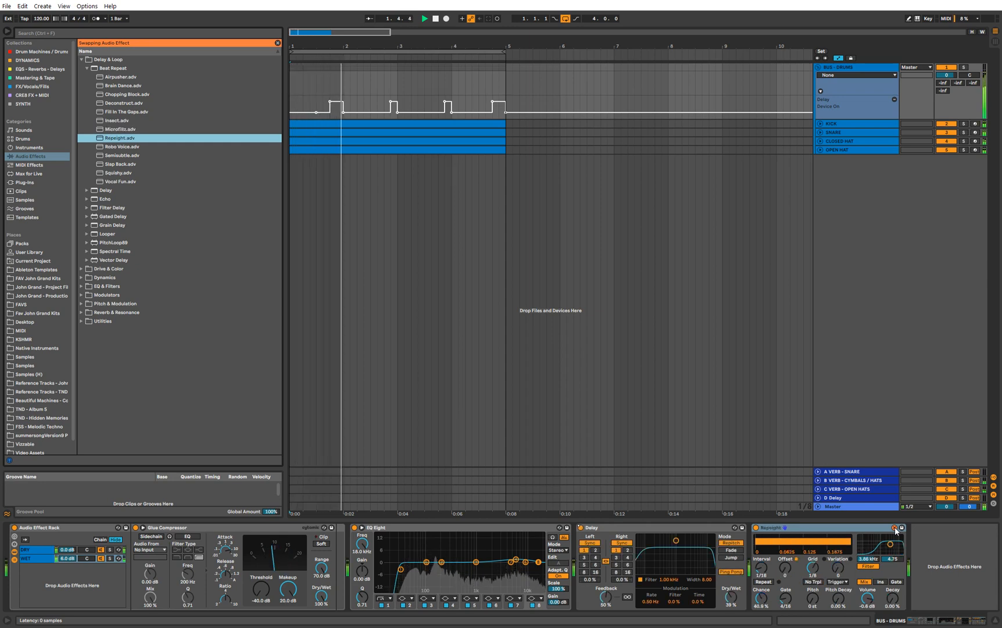
pyautogui.press('Down')
pyautogui.press('Down')
pyautogui.press('Down')
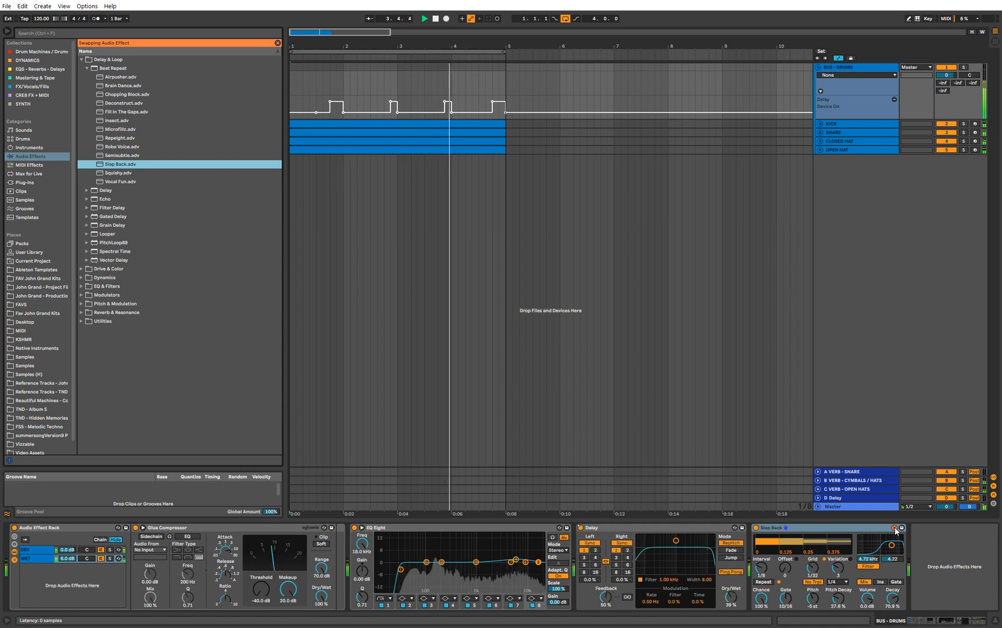
pyautogui.press('Down')
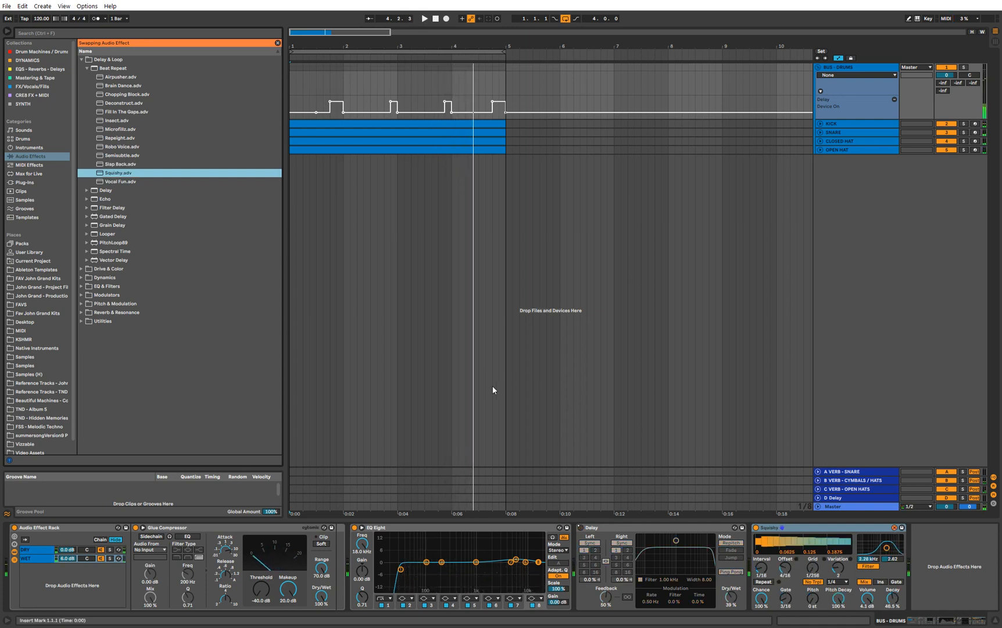